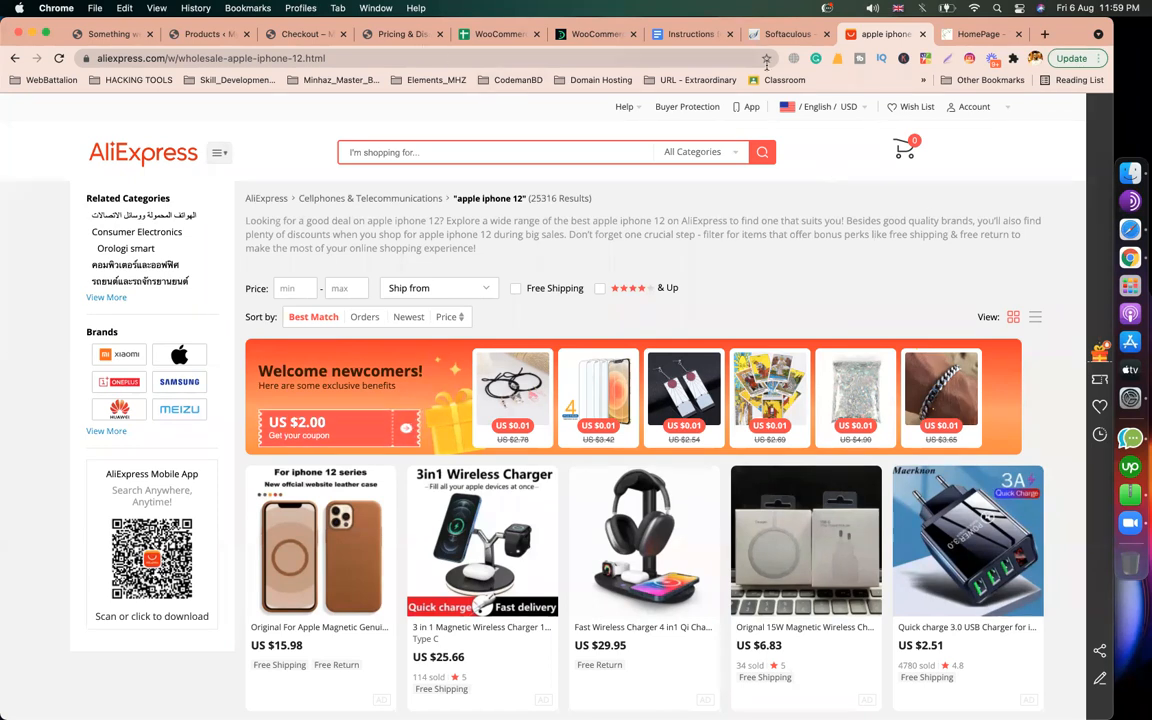
Step: Google 'dokan pro' and open the wedevs.com 'Best Multi Vendor Marketplace Plugin' result
{"action": "left_click", "coordinate": [988, 36]}
{"action": "left_click", "coordinate": [432, 61]}
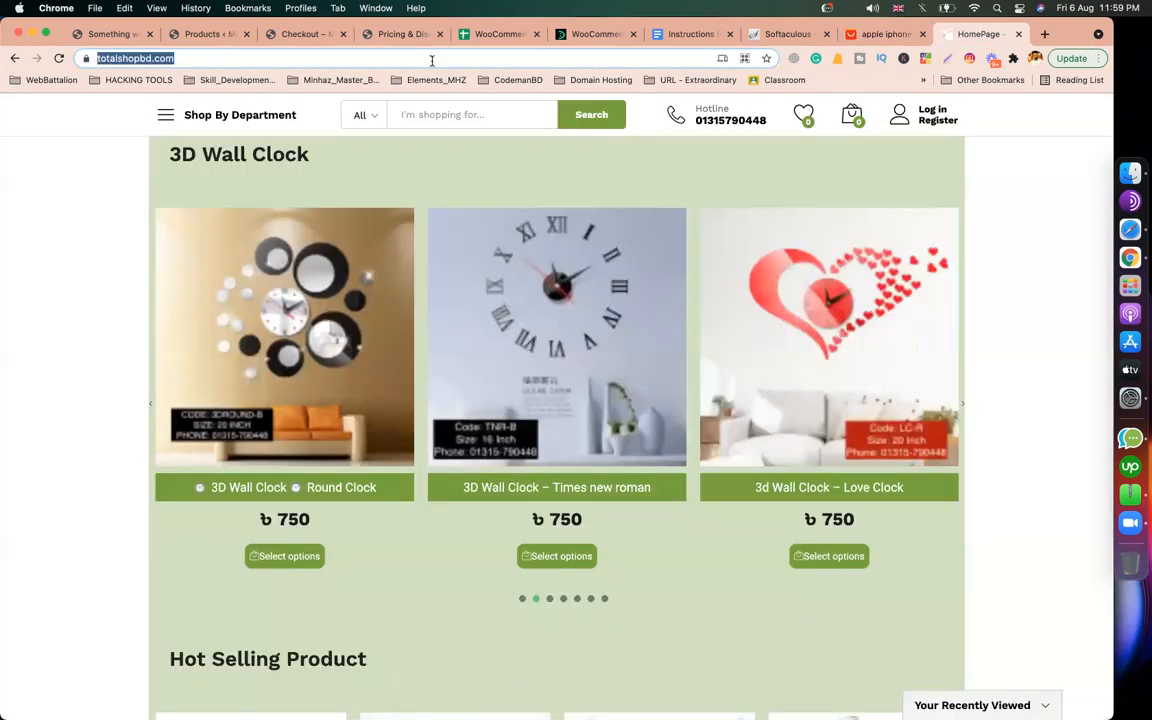
{"action": "type", "text": "d"}
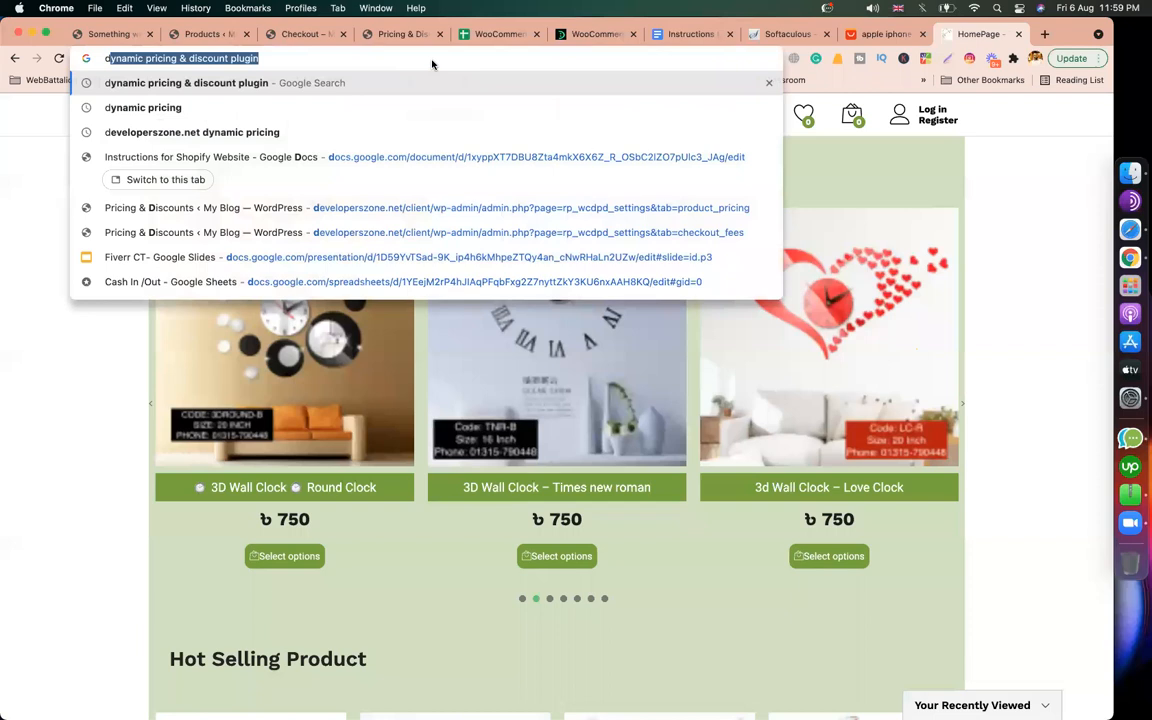
{"action": "type", "text": "okan pe"}
{"action": "key", "text": "BackSpace"}
{"action": "type", "text": "ro"}
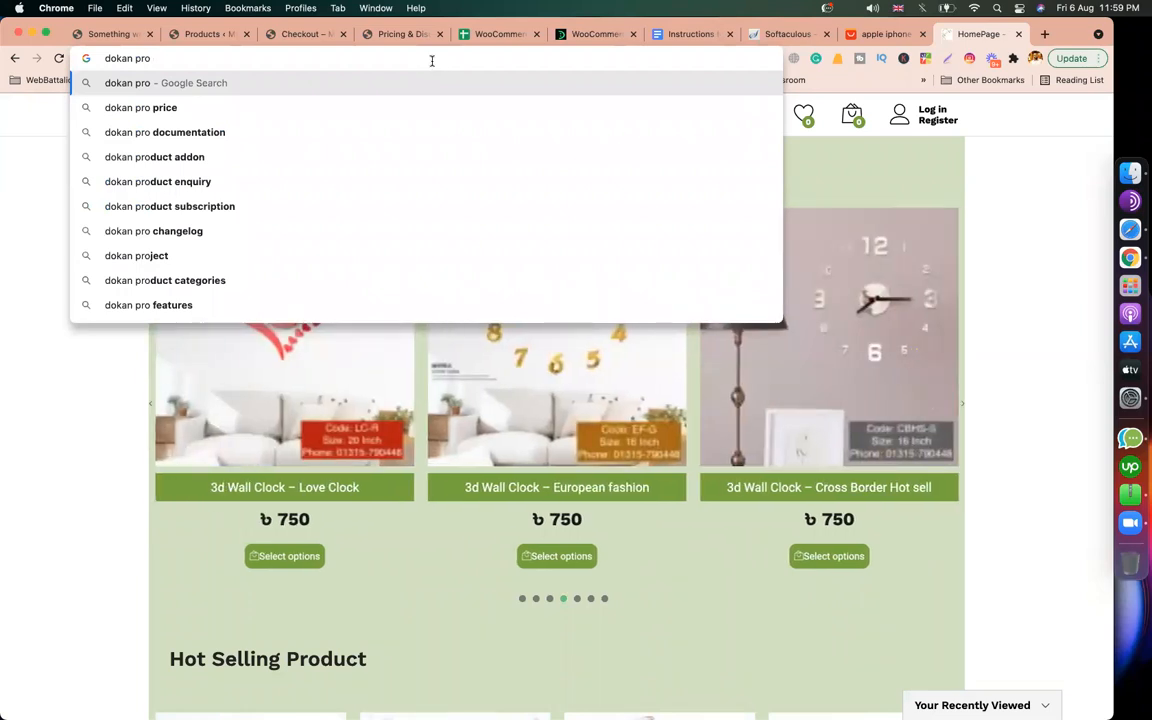
{"action": "key", "text": "Return"}
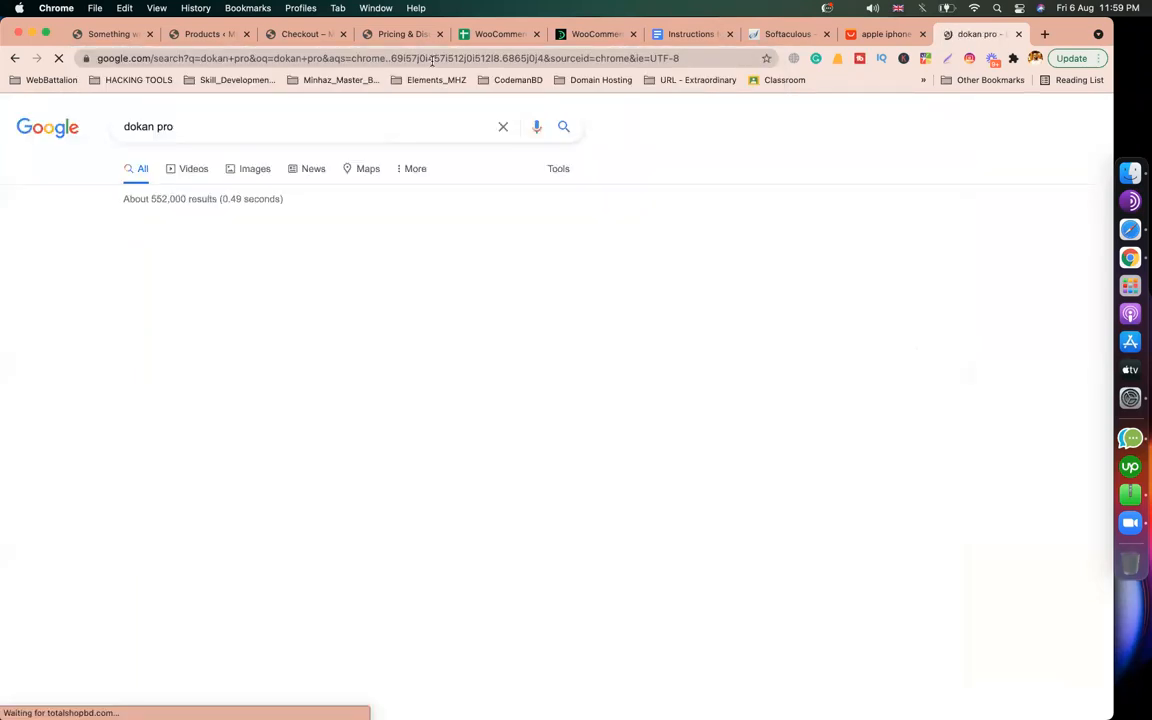
{"action": "scroll", "coordinate": [290, 480], "scroll_direction": "down", "scroll_amount": 2}
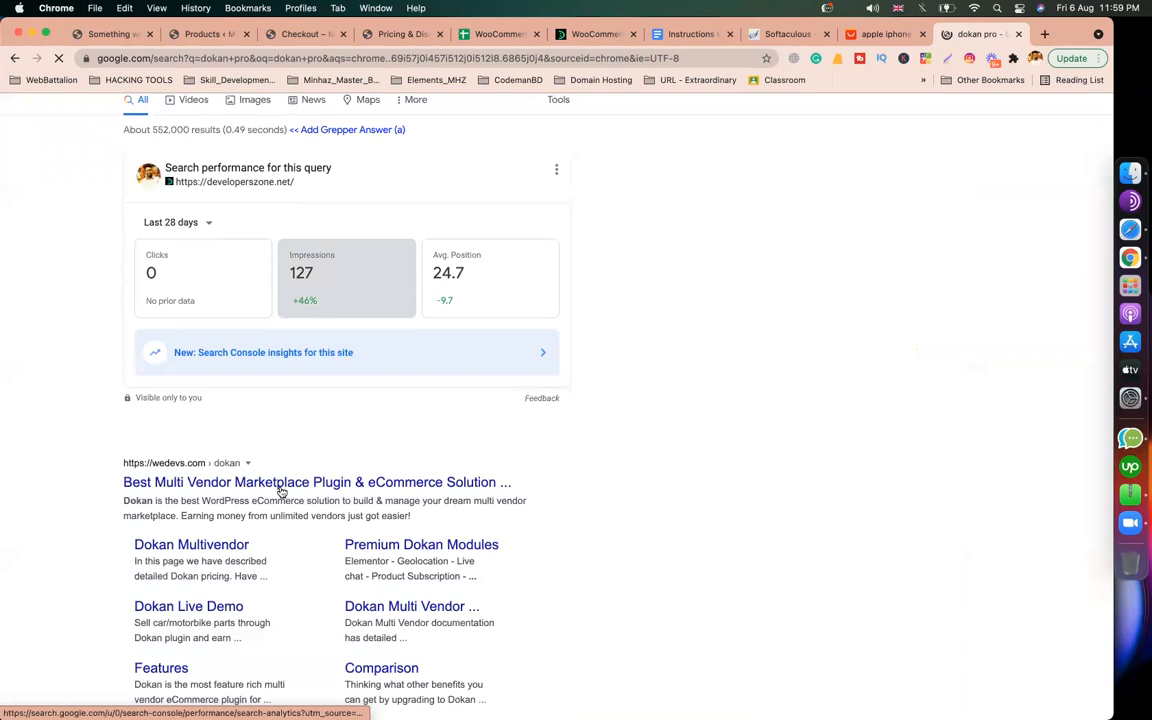
{"action": "left_click", "coordinate": [166, 483]}
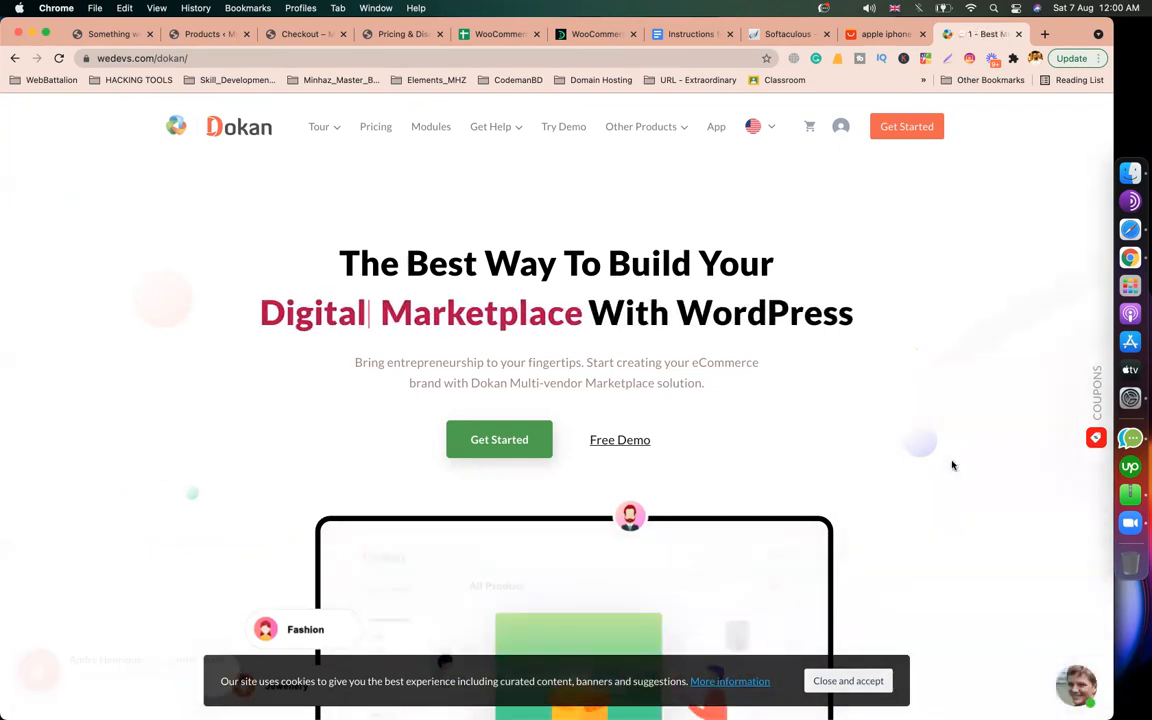
Step: Scroll the wedevs.com/dokan landing page down to the feature cards and back to the top
{"action": "scroll", "coordinate": [940, 465], "scroll_direction": "down", "scroll_amount": 5}
{"action": "scroll", "coordinate": [925, 465], "scroll_direction": "up", "scroll_amount": 6}
{"action": "scroll", "coordinate": [922, 465], "scroll_direction": "down", "scroll_amount": 15}
{"action": "scroll", "coordinate": [867, 299], "scroll_direction": "up", "scroll_amount": 15}
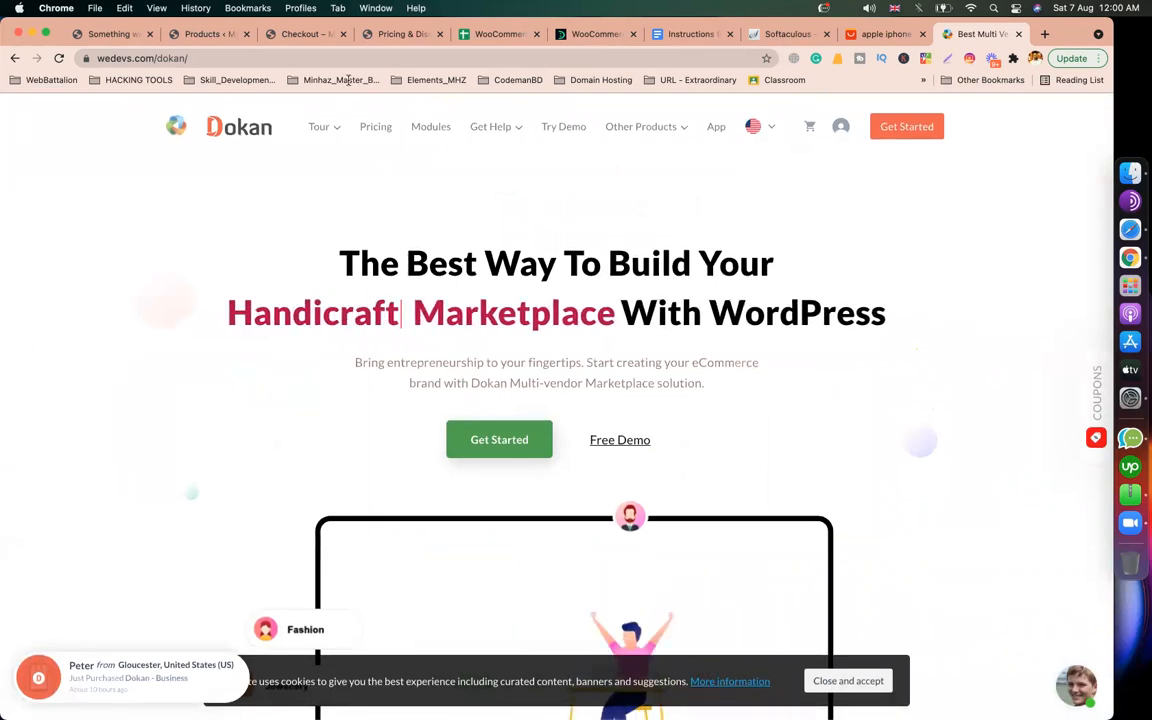
{"action": "left_click", "coordinate": [213, 59]}
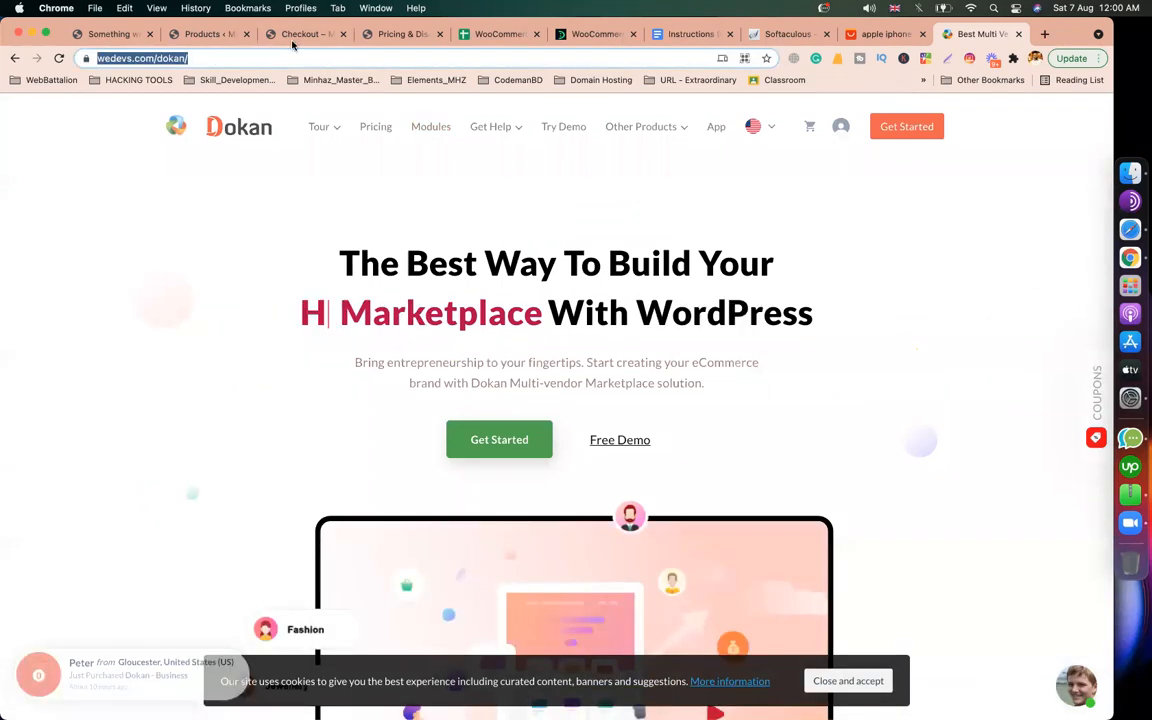
{"action": "left_click", "coordinate": [566, 35]}
Step: Search 'developerszone.net dokan' and open the DOKAN PRO WORDPRESS PLUGIN post
{"action": "left_click", "coordinate": [395, 58]}
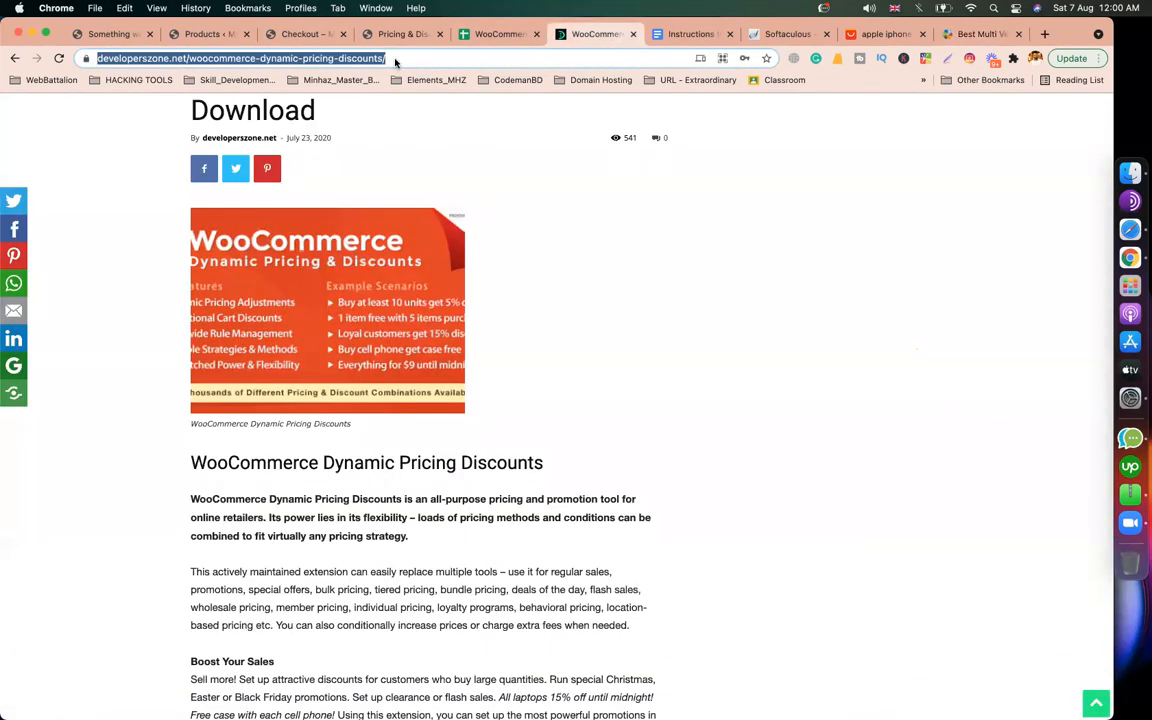
{"action": "type", "text": "devel"}
{"action": "key", "text": "Right"}
{"action": "key", "text": "BackSpace"}
{"action": "key", "text": "BackSpace"}
{"action": "key", "text": "BackSpace"}
{"action": "key", "text": "BackSpace"}
{"action": "key", "text": "BackSpace"}
{"action": "key", "text": "BackSpace"}
{"action": "key", "text": "BackSpace"}
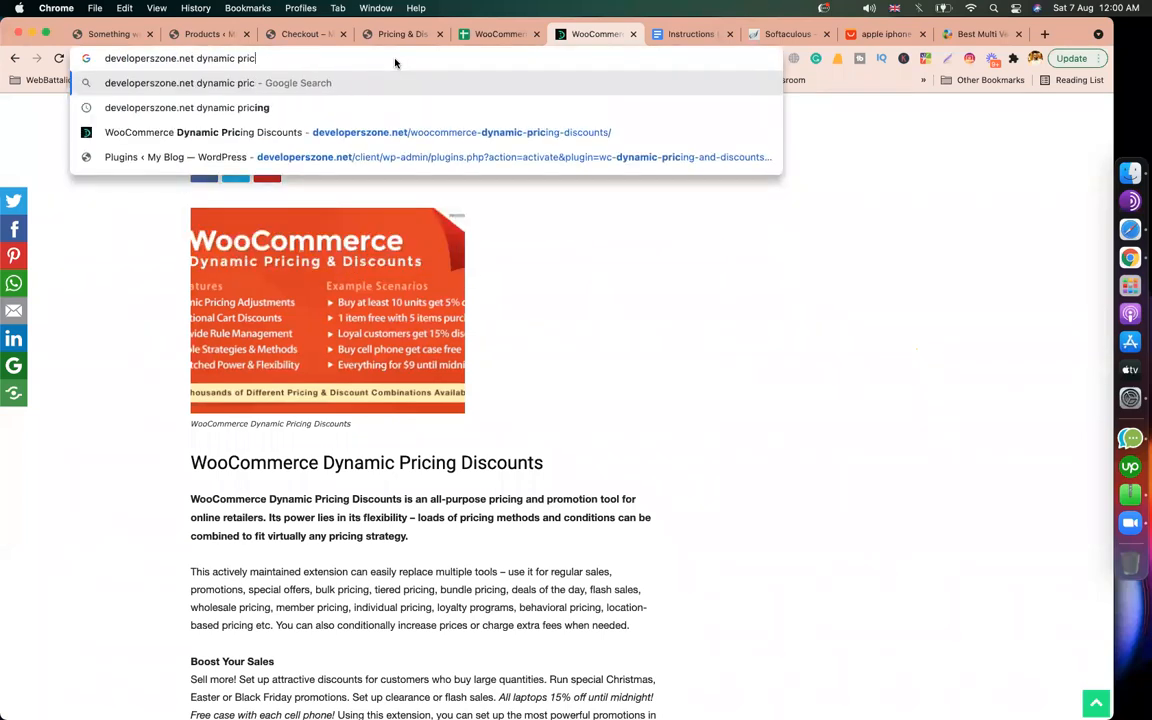
{"action": "key", "text": "BackSpace"}
{"action": "key", "text": "BackSpace"}
{"action": "key", "text": "BackSpace"}
{"action": "key", "text": "BackSpace"}
{"action": "key", "text": "BackSpace"}
{"action": "key", "text": "BackSpace"}
{"action": "key", "text": "BackSpace"}
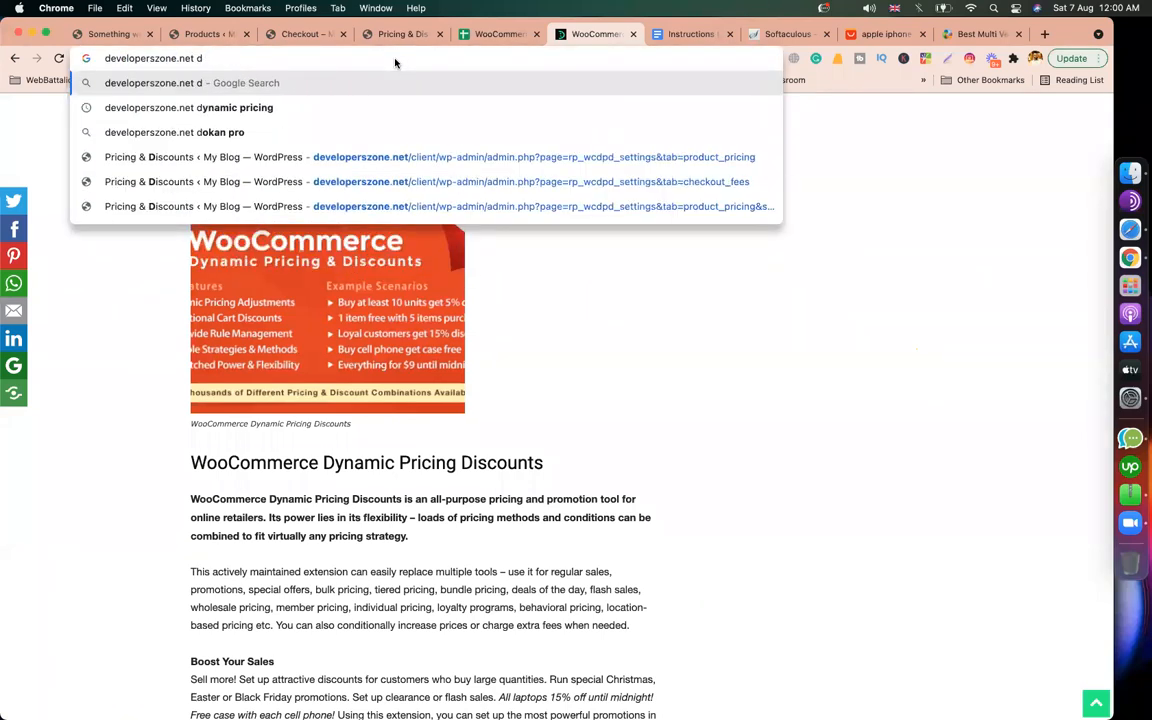
{"action": "type", "text": "okan"}
{"action": "key", "text": "BackSpace"}
{"action": "key", "text": "Return"}
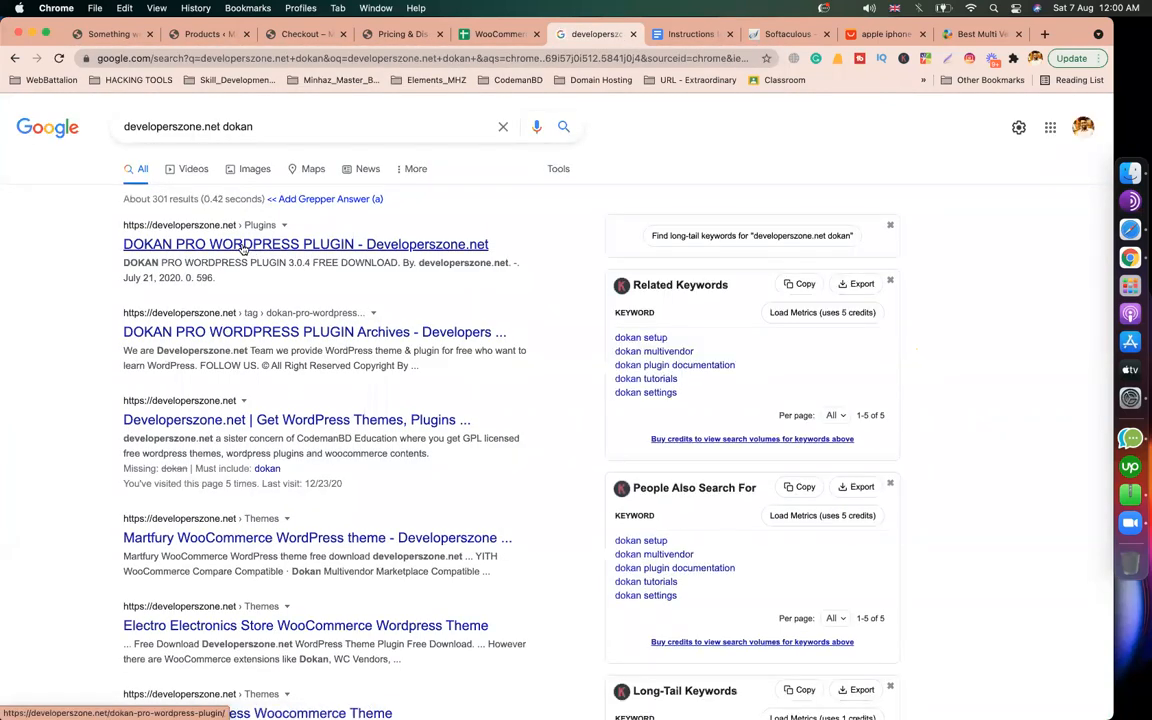
{"action": "left_click", "coordinate": [242, 249]}
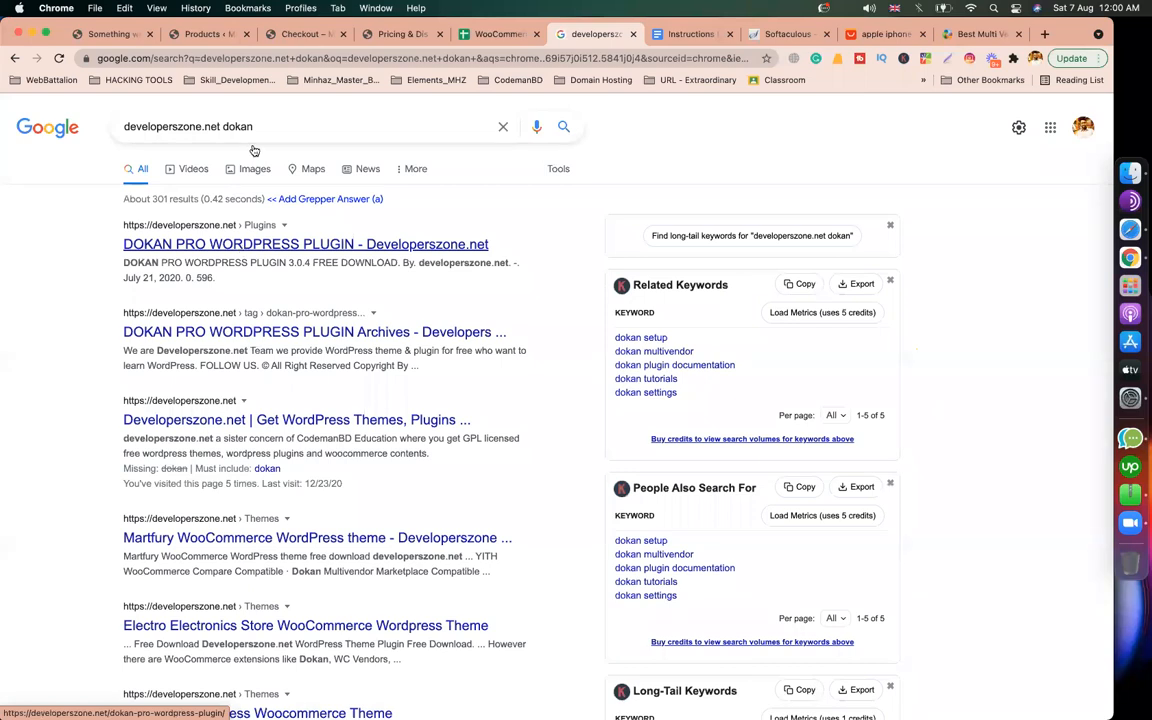
Step: Cycle through the Products and Checkout tabs to the Pricing & Discounts settings tab
{"action": "left_click", "coordinate": [185, 35]}
{"action": "left_click", "coordinate": [303, 38]}
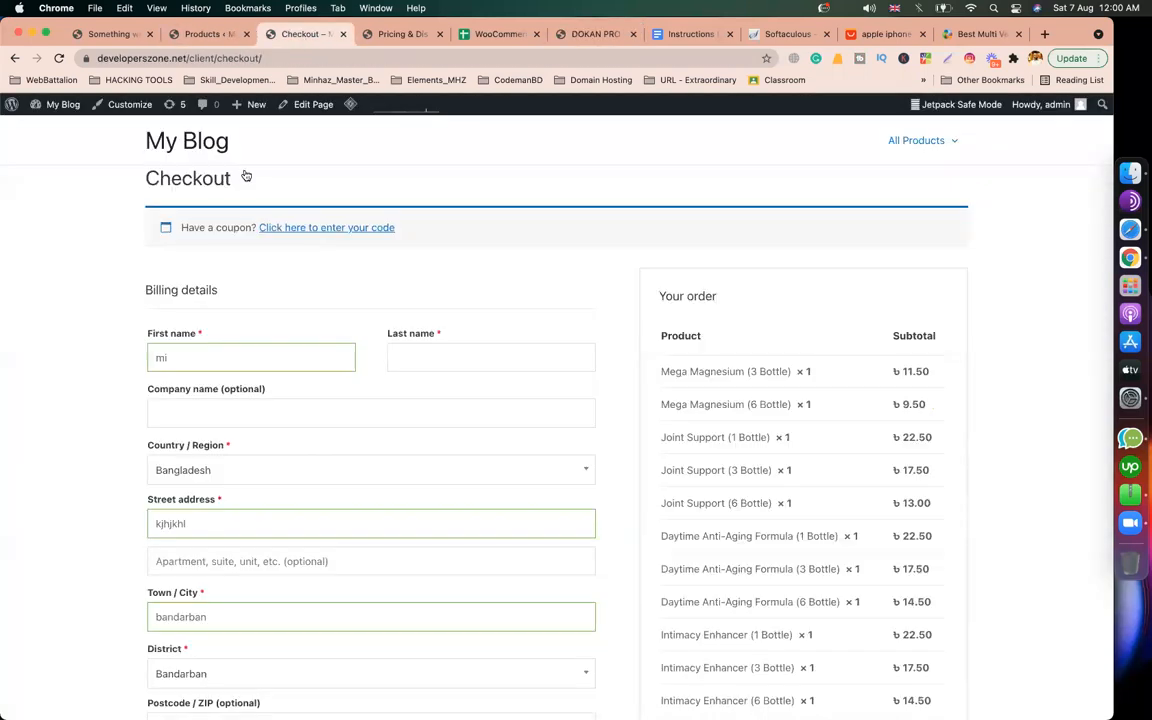
{"action": "left_click", "coordinate": [207, 36]}
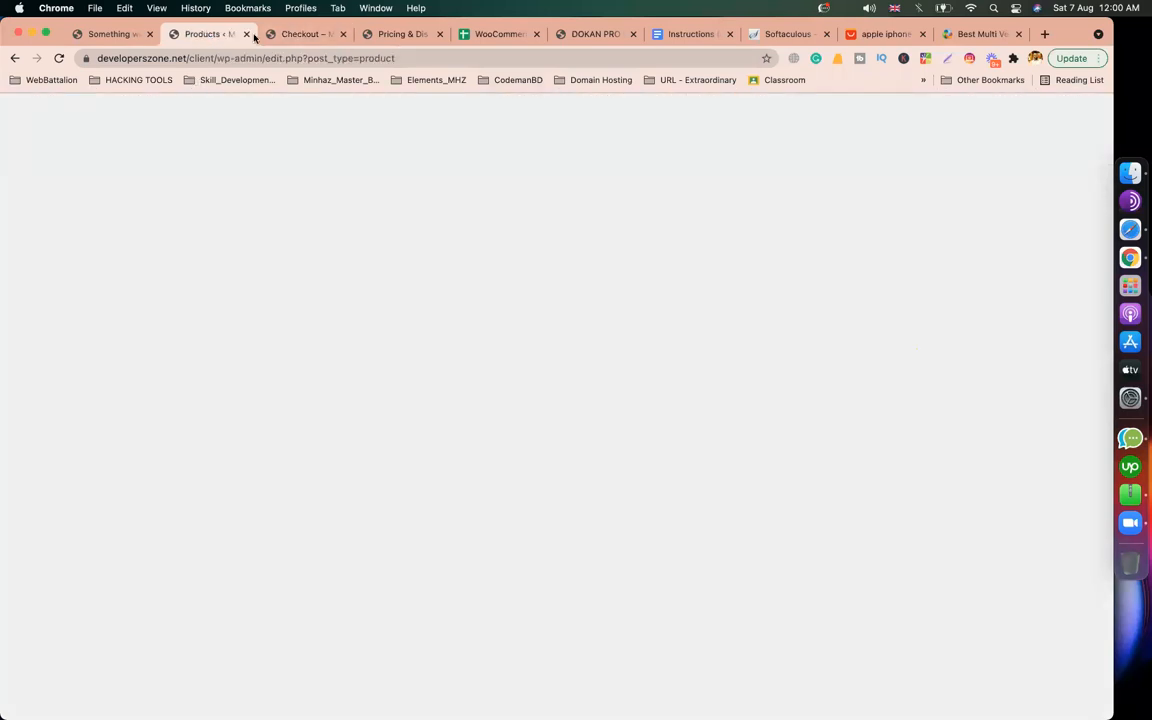
{"action": "left_click", "coordinate": [292, 37]}
{"action": "left_click", "coordinate": [391, 38]}
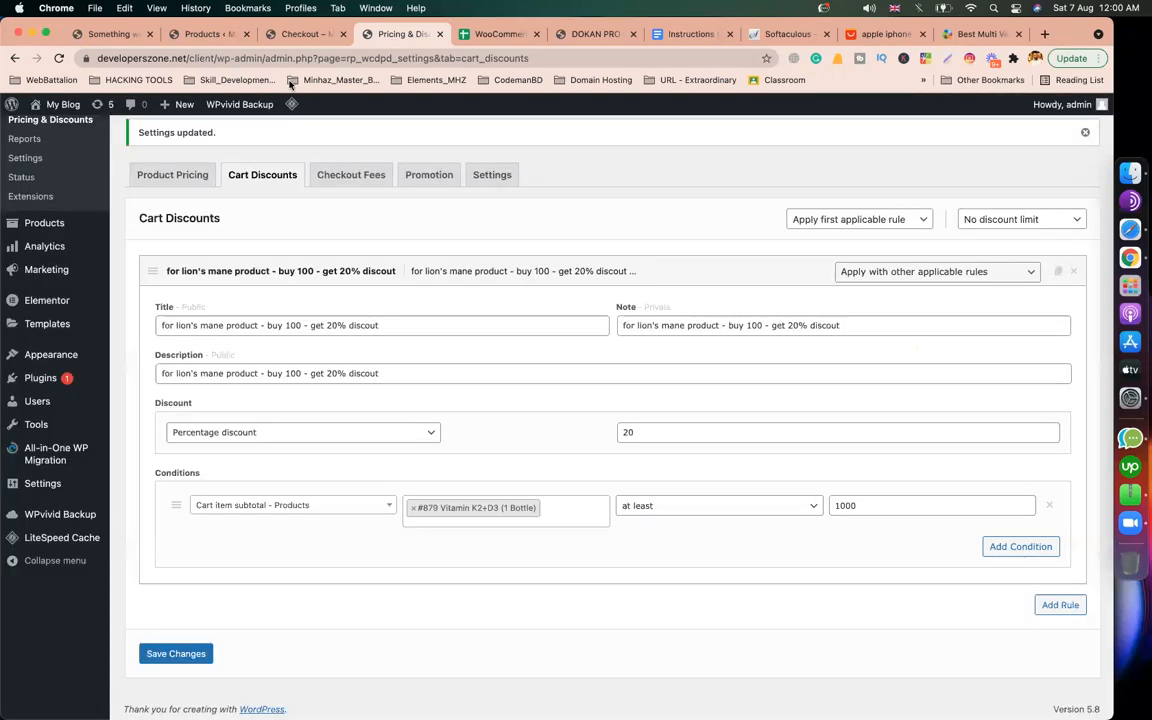
Step: Go to Plugins > Add New, reveal the Upload Plugin form, and open the file chooser
{"action": "mouse_move", "coordinate": [42, 378]}
{"action": "left_click", "coordinate": [141, 400]}
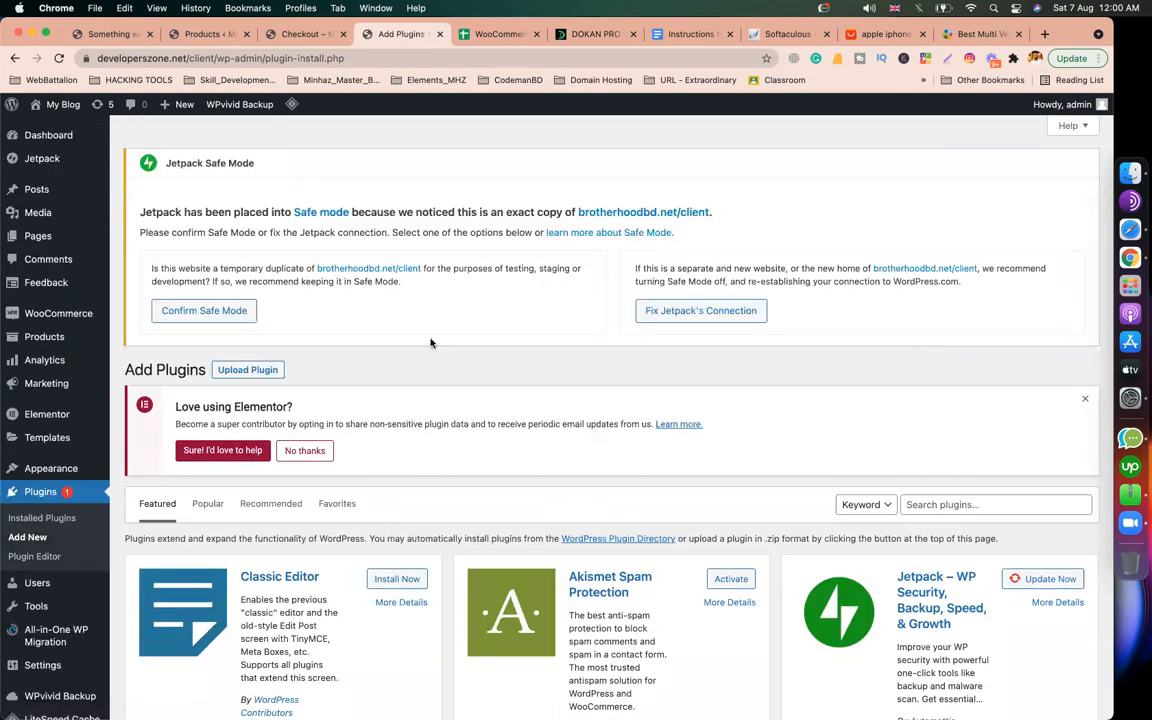
{"action": "left_click", "coordinate": [247, 450]}
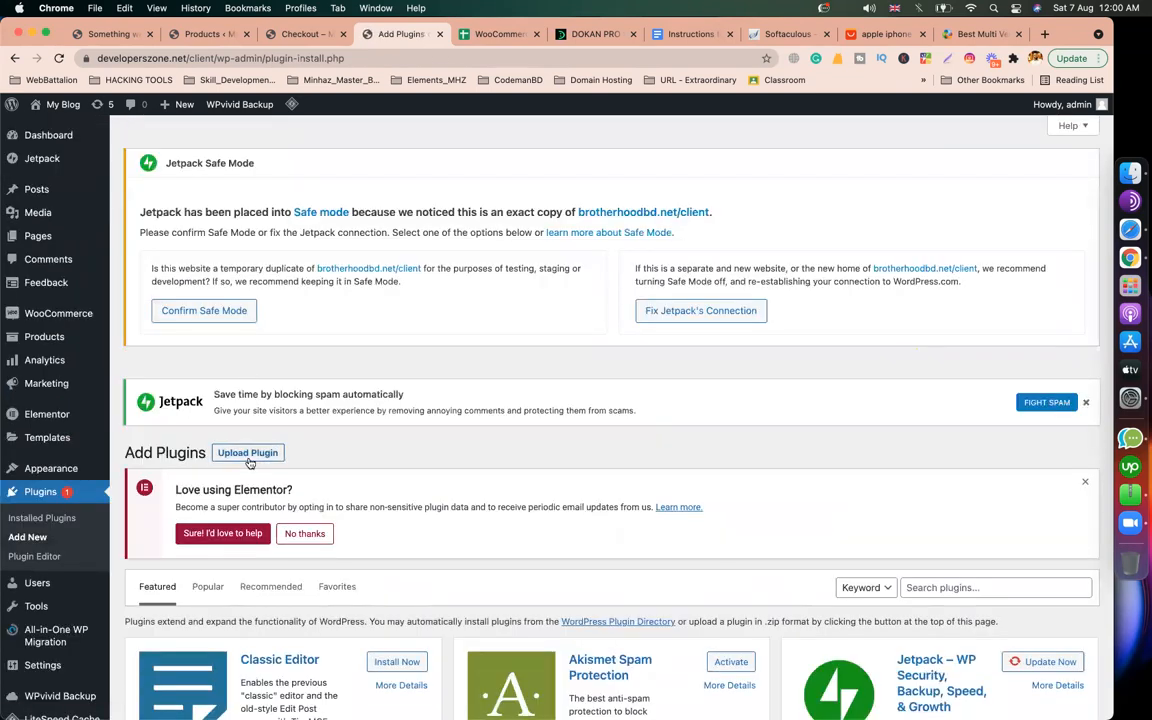
{"action": "scroll", "coordinate": [610, 583], "scroll_direction": "down", "scroll_amount": 3}
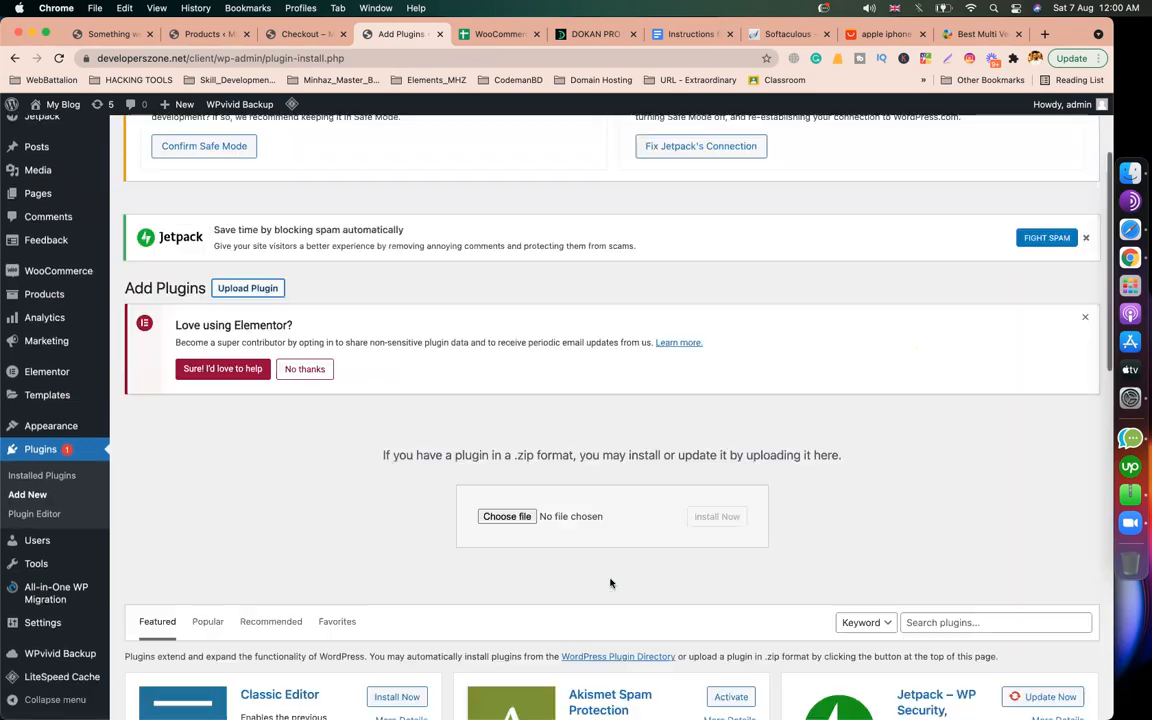
{"action": "left_click", "coordinate": [508, 517]}
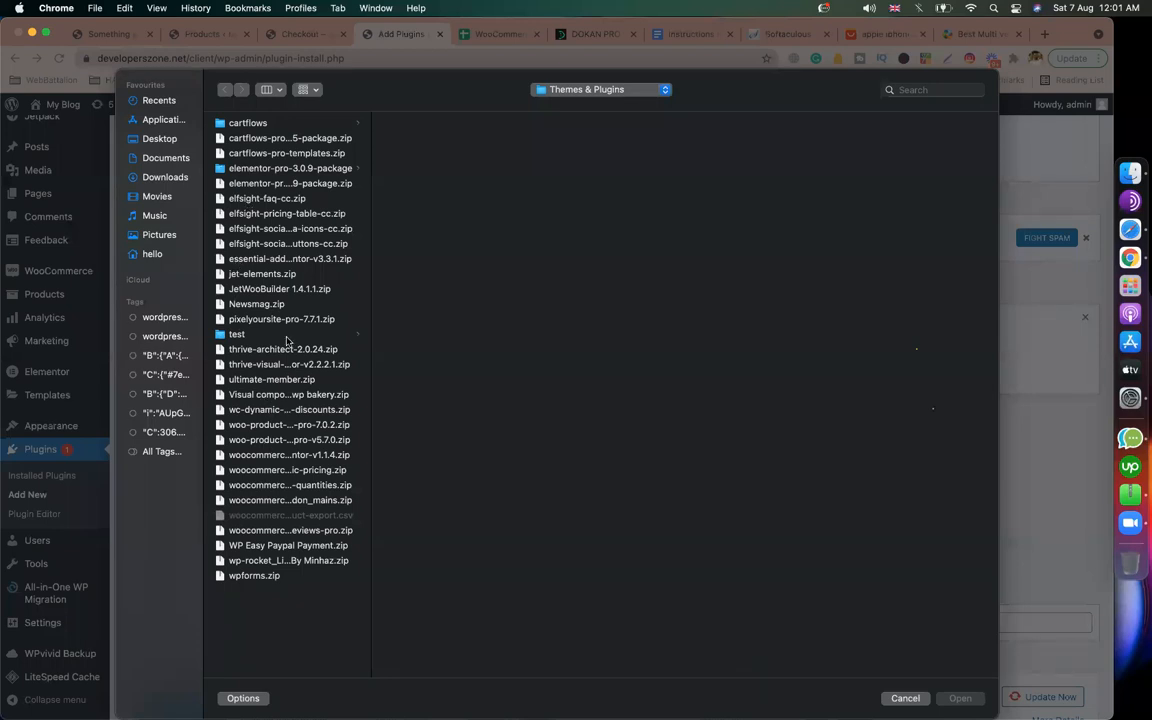
Step: Look through the plugin zips in Themes & Plugins, from WP Rocket up to CartFlows Pro
{"action": "left_click", "coordinate": [268, 562]}
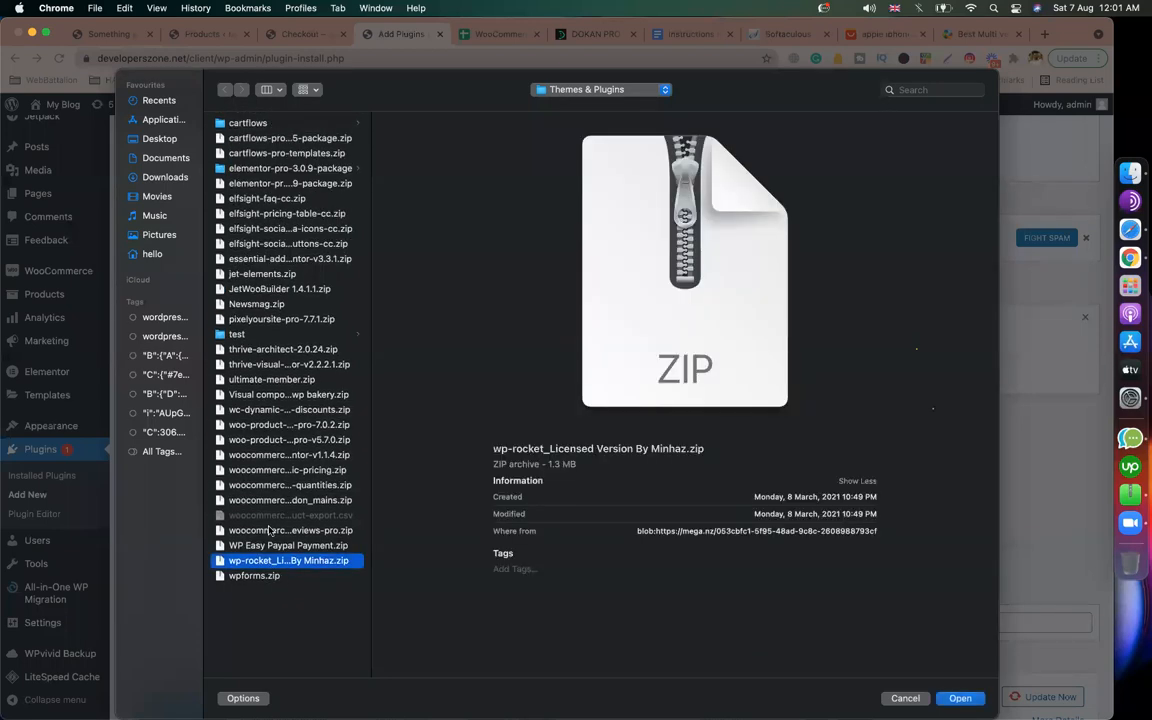
{"action": "key", "text": "Up"}
{"action": "left_click", "coordinate": [275, 410]}
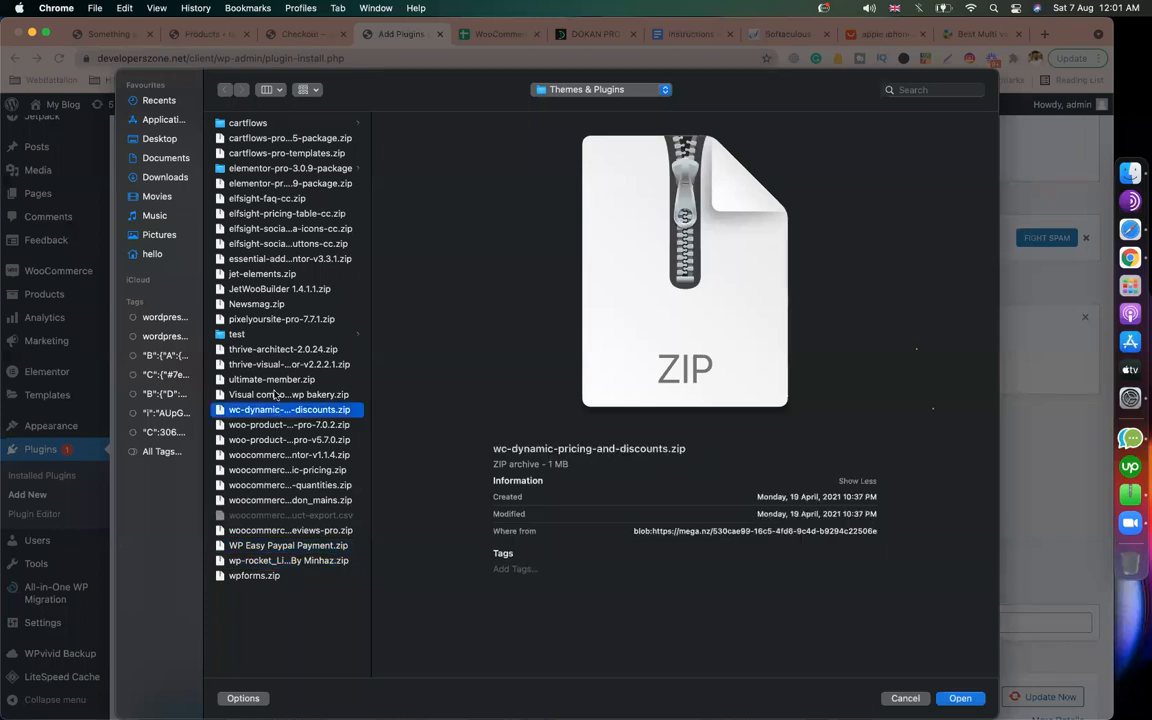
{"action": "left_click", "coordinate": [278, 364]}
{"action": "left_click", "coordinate": [280, 288]}
{"action": "left_click", "coordinate": [281, 228]}
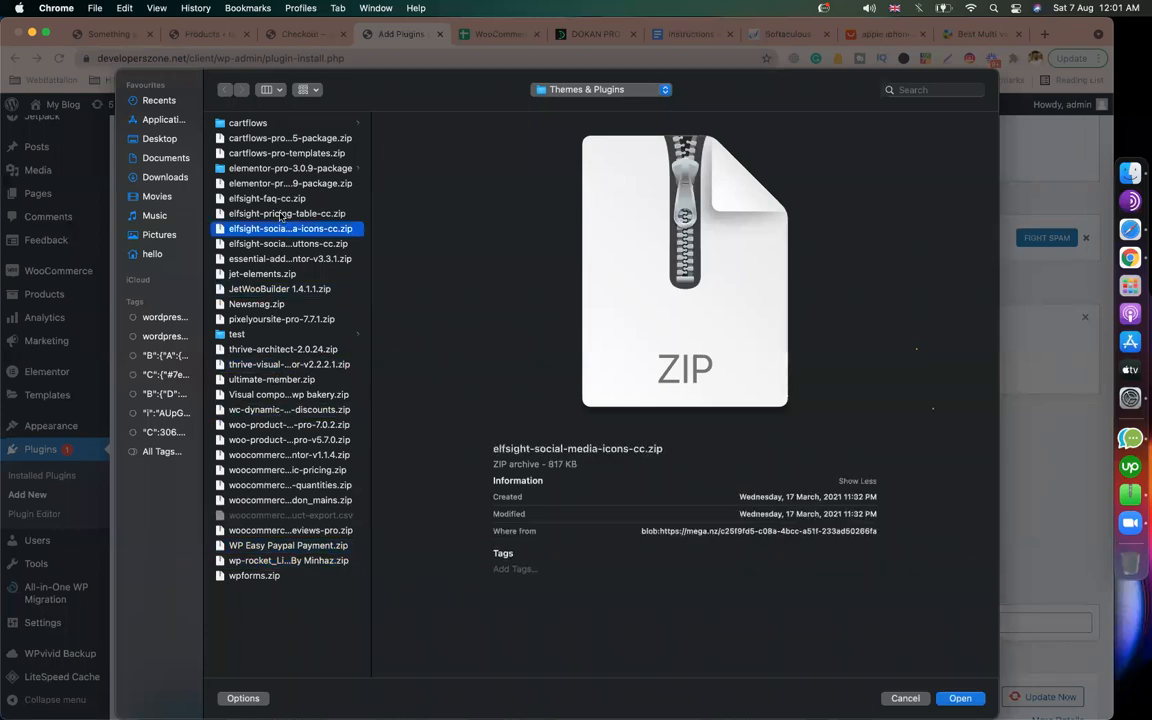
{"action": "left_click", "coordinate": [278, 198]}
{"action": "left_click", "coordinate": [266, 153]}
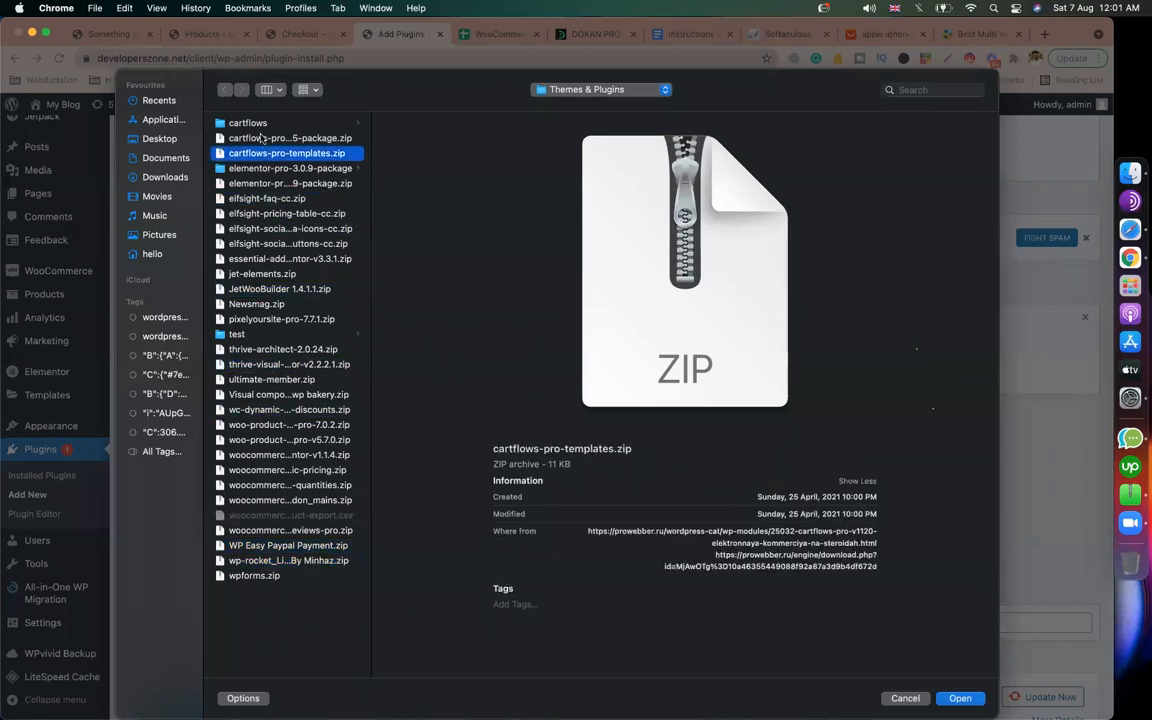
{"action": "left_click", "coordinate": [262, 138]}
Step: Check the Downloads folder for the plugin zip, then cancel without choosing a file
{"action": "left_click", "coordinate": [165, 178]}
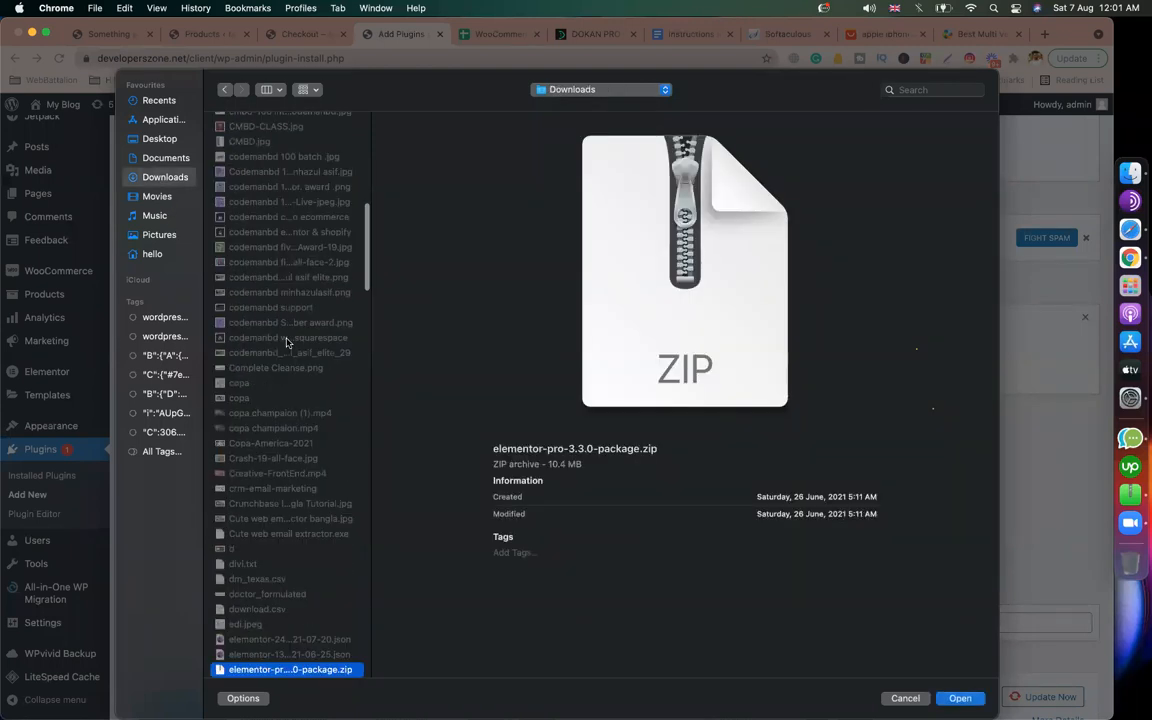
{"action": "scroll", "coordinate": [286, 343], "scroll_direction": "down", "scroll_amount": 10}
{"action": "scroll", "coordinate": [300, 320], "scroll_direction": "down", "scroll_amount": 10}
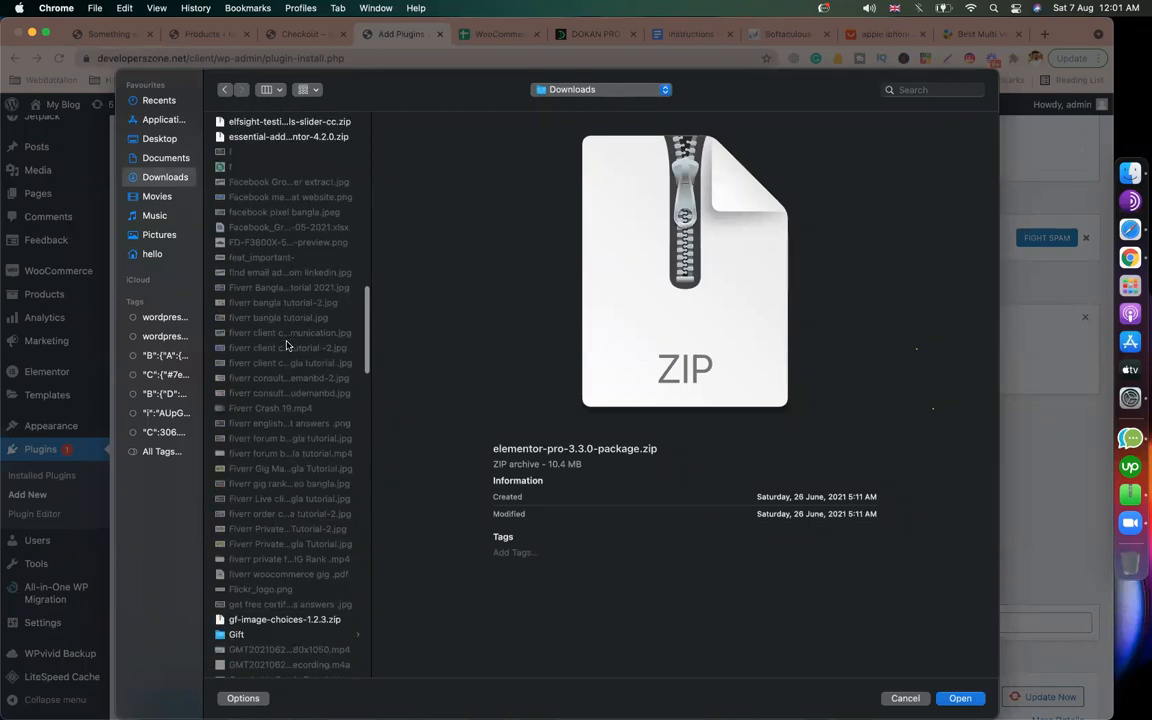
{"action": "left_click", "coordinate": [921, 699]}
Step: Follow the developerszone post's Download Now link and download the 5.3 MB dokan-pro.zip from MEGA
{"action": "left_click", "coordinate": [595, 34]}
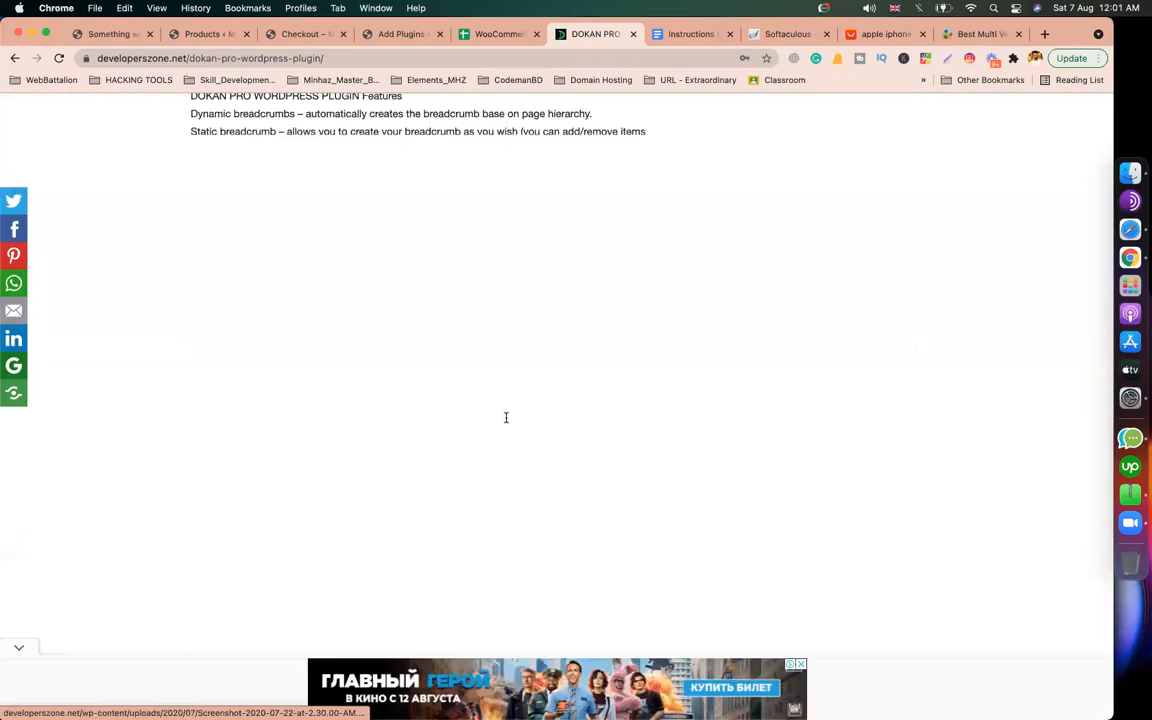
{"action": "scroll", "coordinate": [578, 378], "scroll_direction": "down", "scroll_amount": 5}
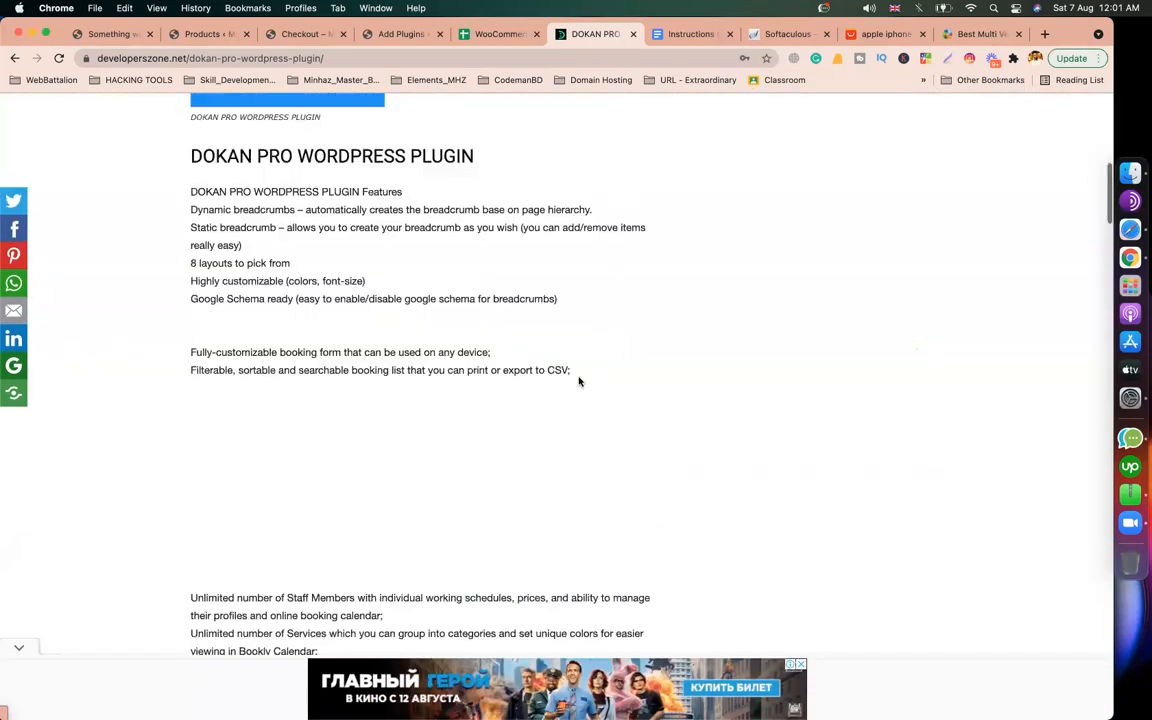
{"action": "scroll", "coordinate": [578, 380], "scroll_direction": "down", "scroll_amount": 15}
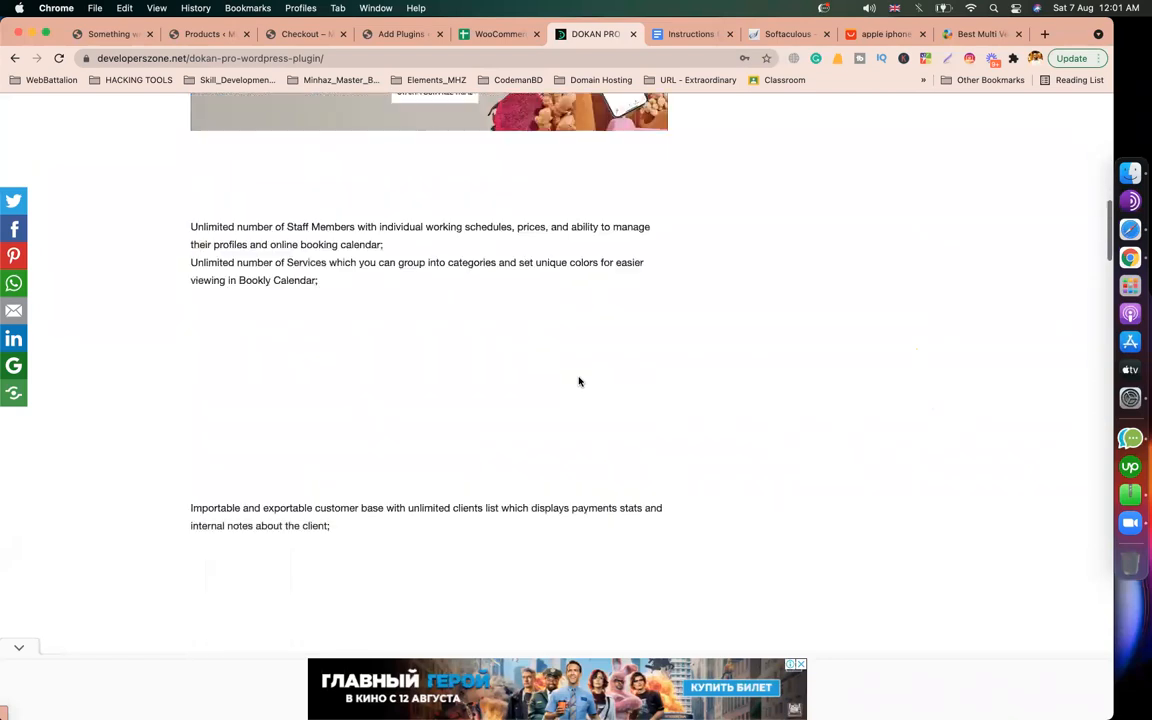
{"action": "scroll", "coordinate": [578, 380], "scroll_direction": "down", "scroll_amount": 2}
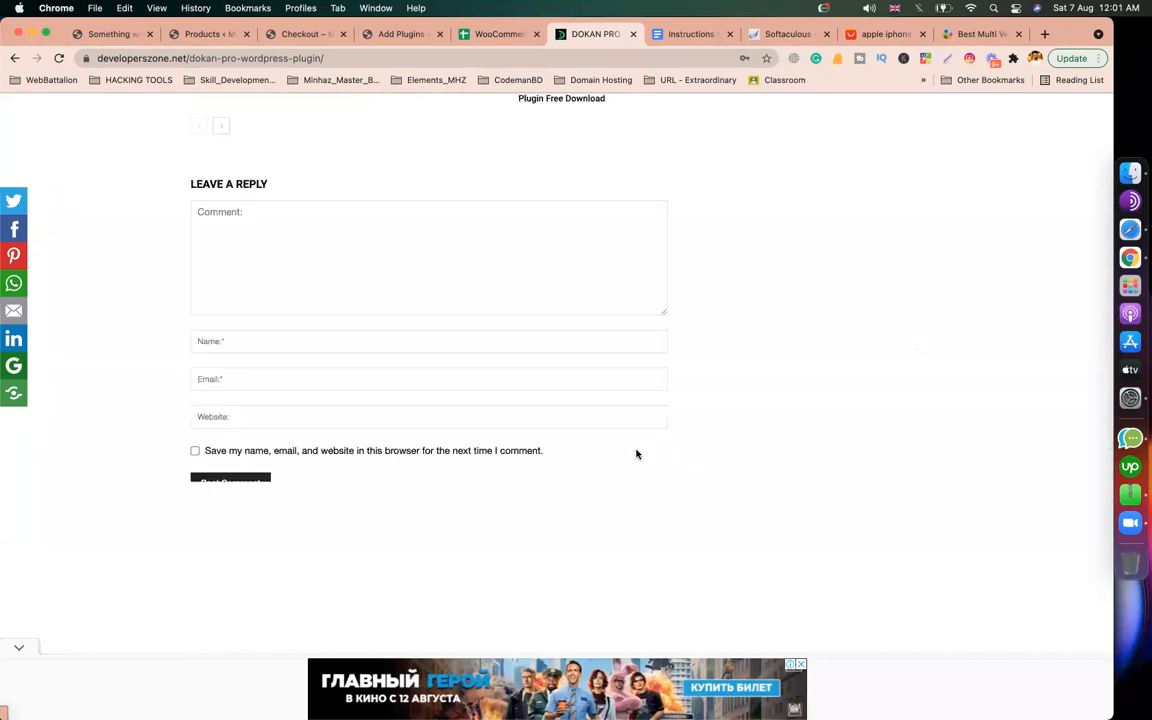
{"action": "scroll", "coordinate": [636, 454], "scroll_direction": "up", "scroll_amount": 8}
{"action": "scroll", "coordinate": [636, 454], "scroll_direction": "up", "scroll_amount": 5}
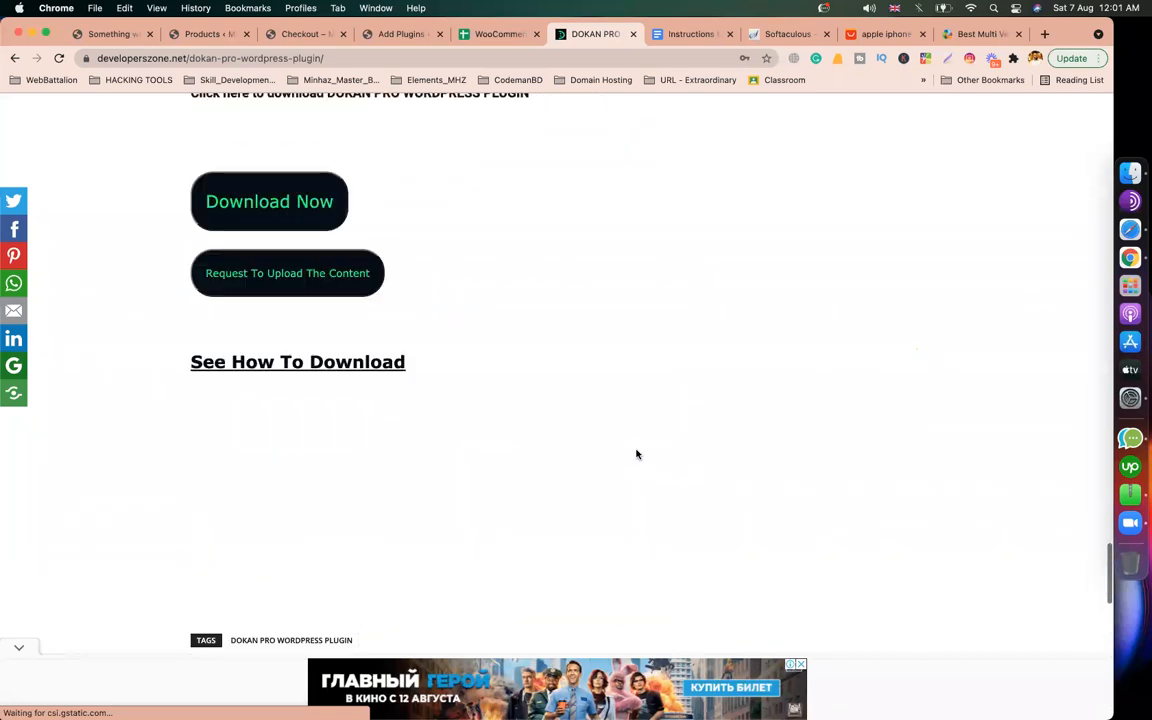
{"action": "left_click", "coordinate": [313, 306]}
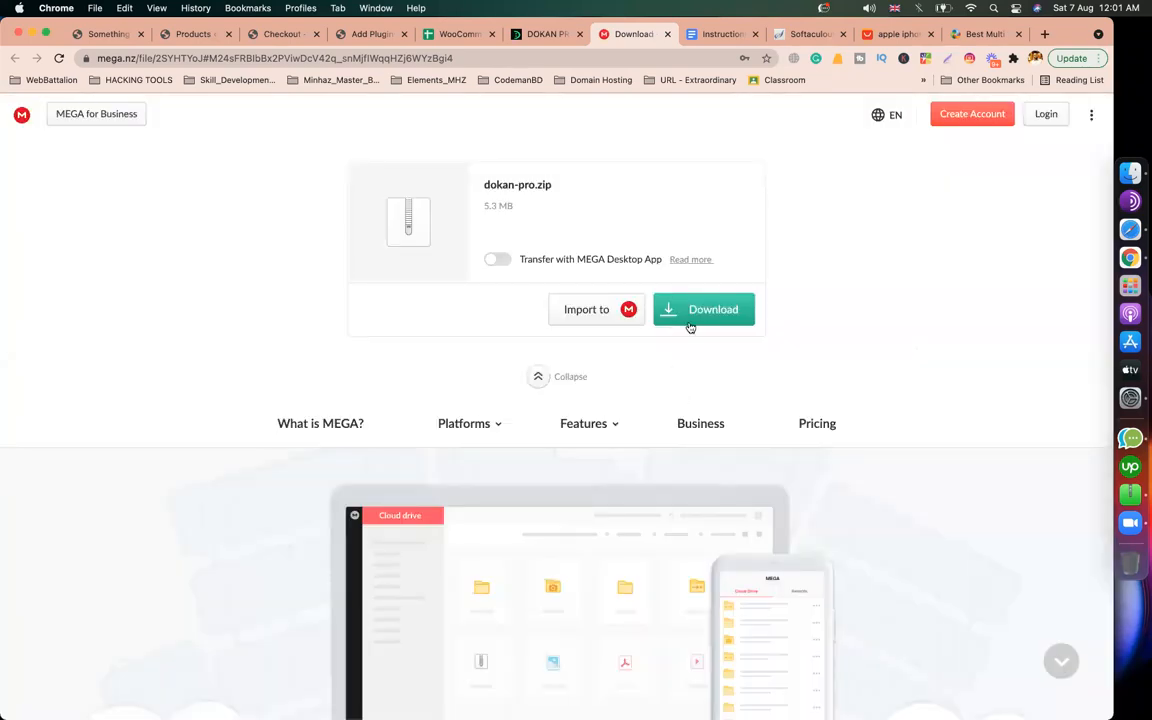
{"action": "left_click", "coordinate": [689, 319]}
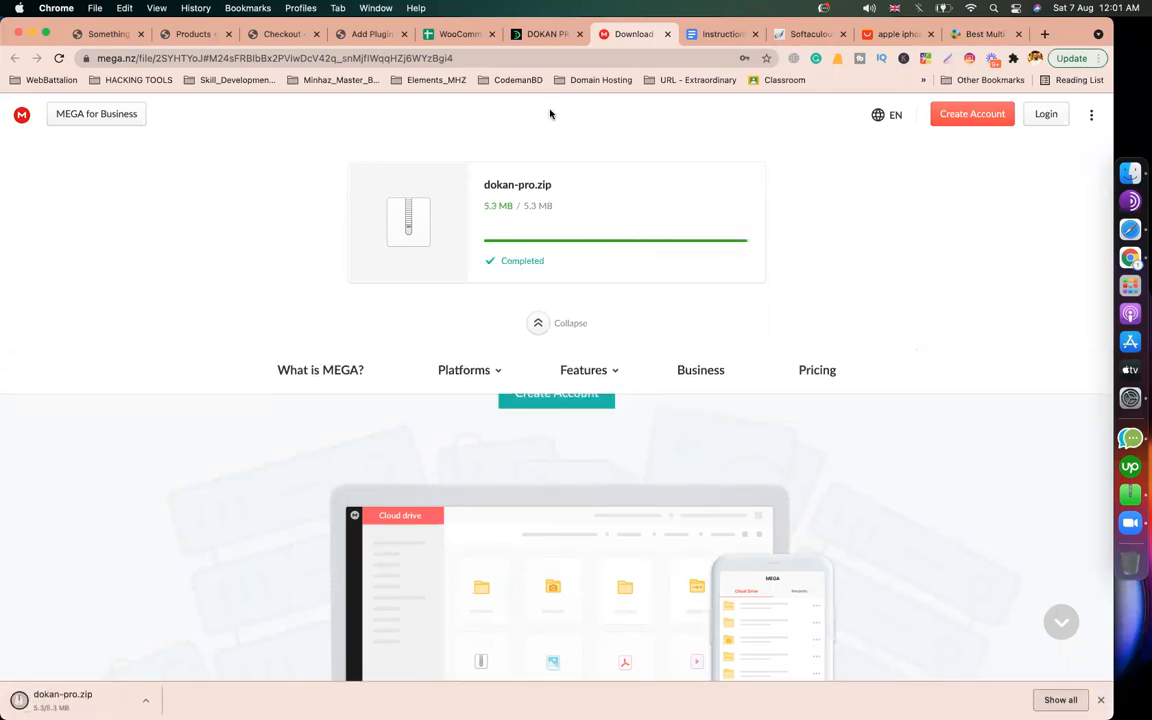
Step: Attach the downloaded dokan-pro.zip to the plugin upload form and start the Install Now submission
{"action": "left_click", "coordinate": [360, 35]}
{"action": "left_click_drag", "start_coordinate": [60, 697], "coordinate": [590, 530]}
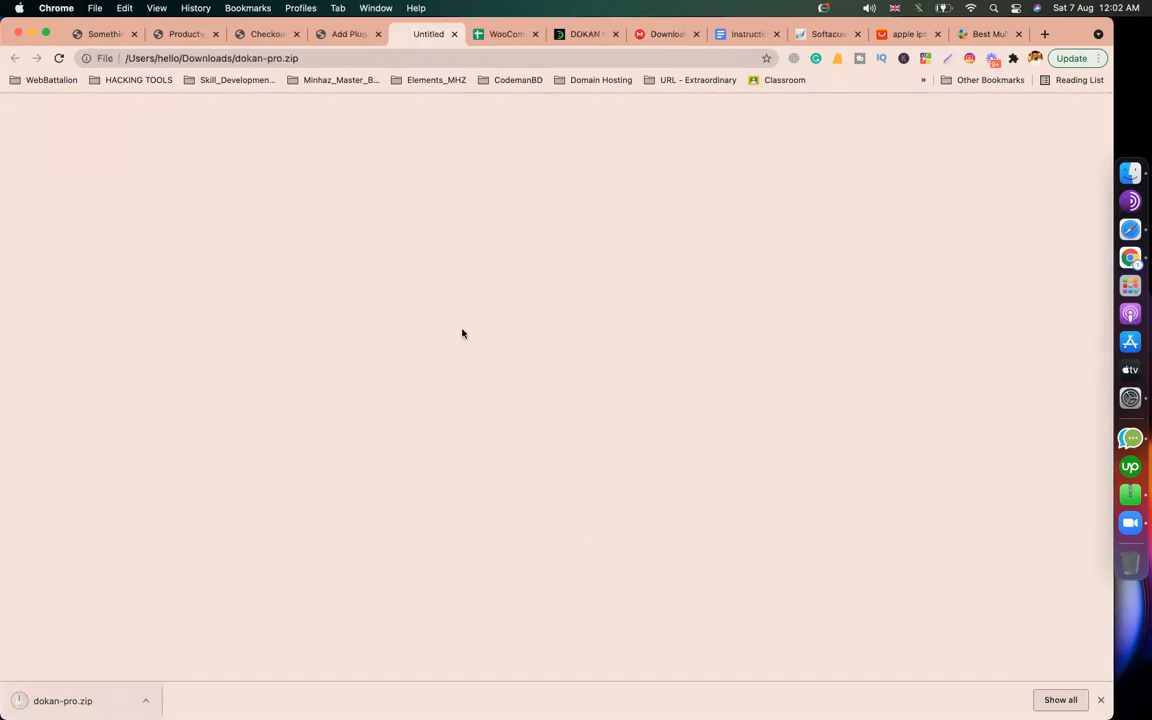
{"action": "left_click_drag", "start_coordinate": [60, 700], "coordinate": [595, 518]}
{"action": "left_click", "coordinate": [706, 517]}
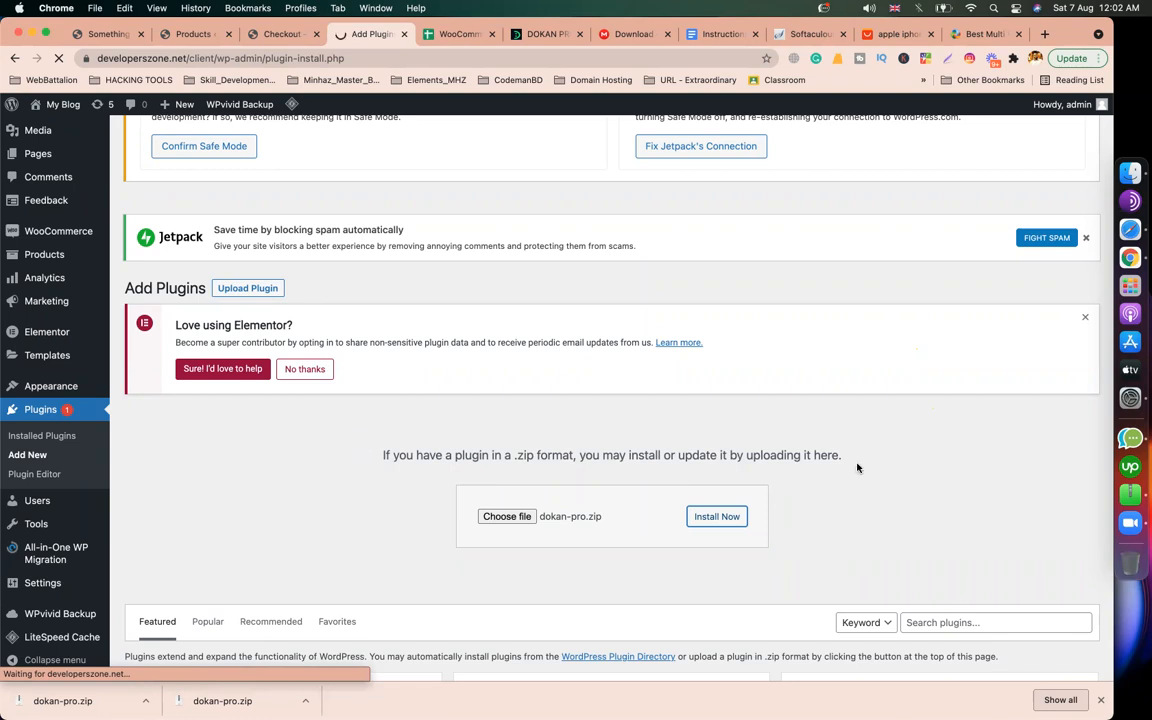
{"action": "scroll", "coordinate": [857, 467], "scroll_direction": "down", "scroll_amount": 5}
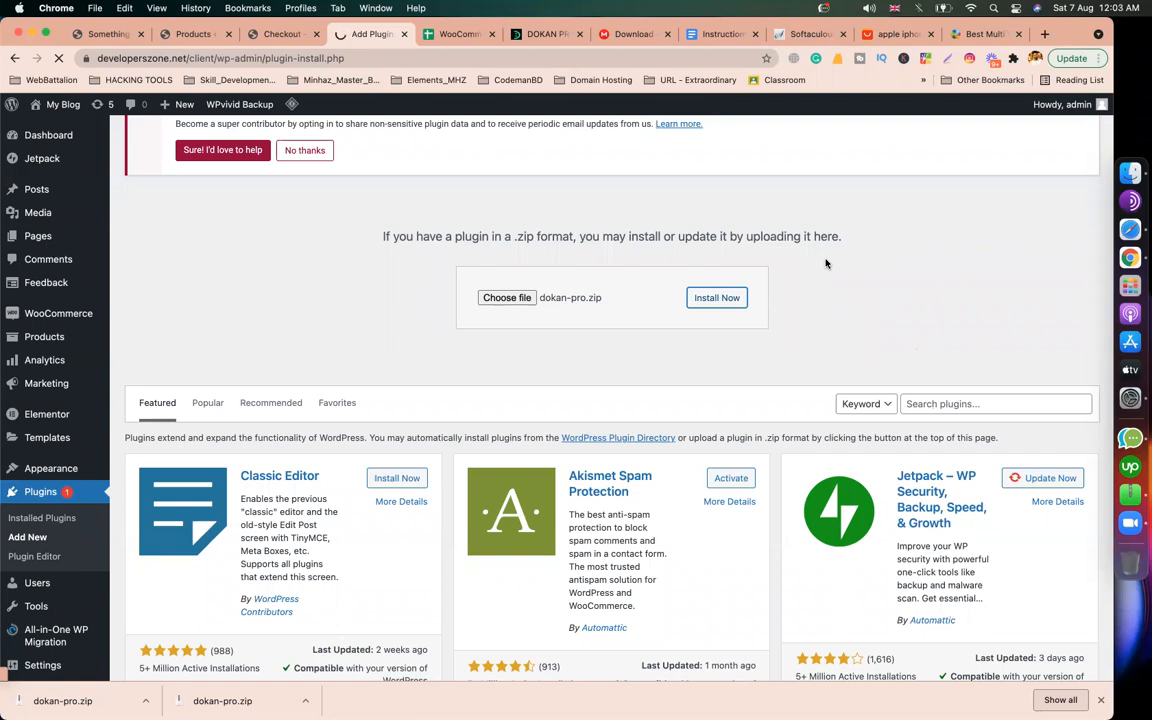
Step: Show dokan-pro.zip in Finder, extract it into a dokan-pro folder, and return to Chrome
{"action": "left_click", "coordinate": [146, 702]}
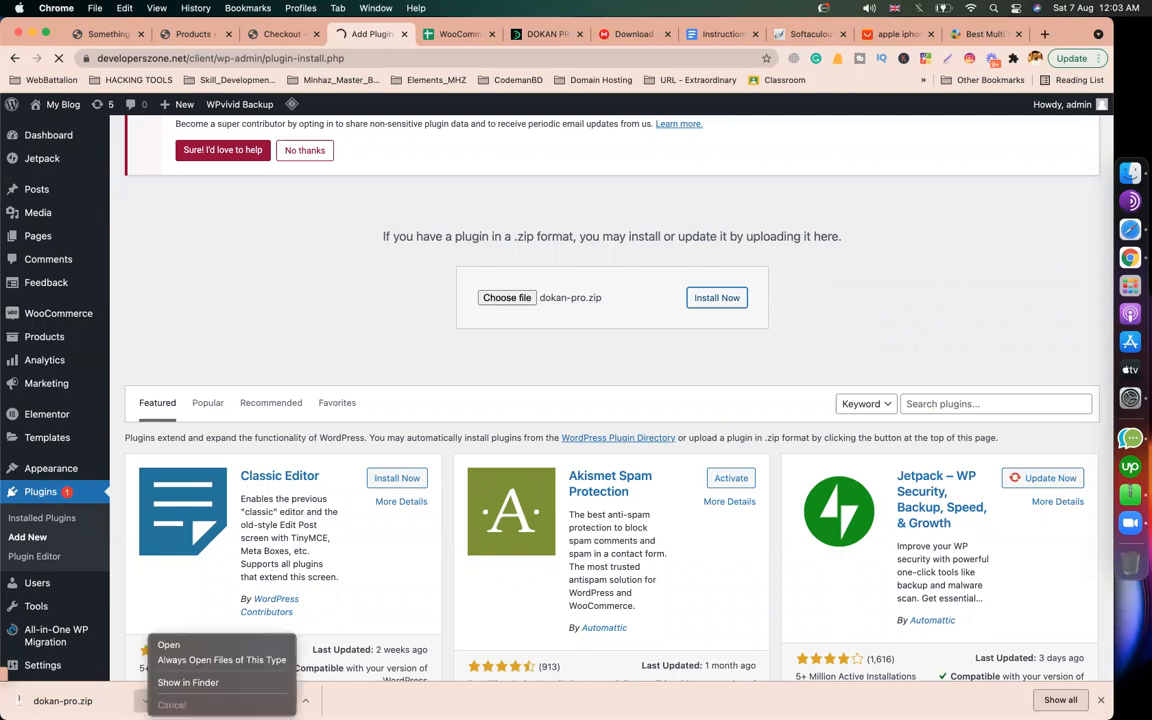
{"action": "left_click", "coordinate": [186, 684]}
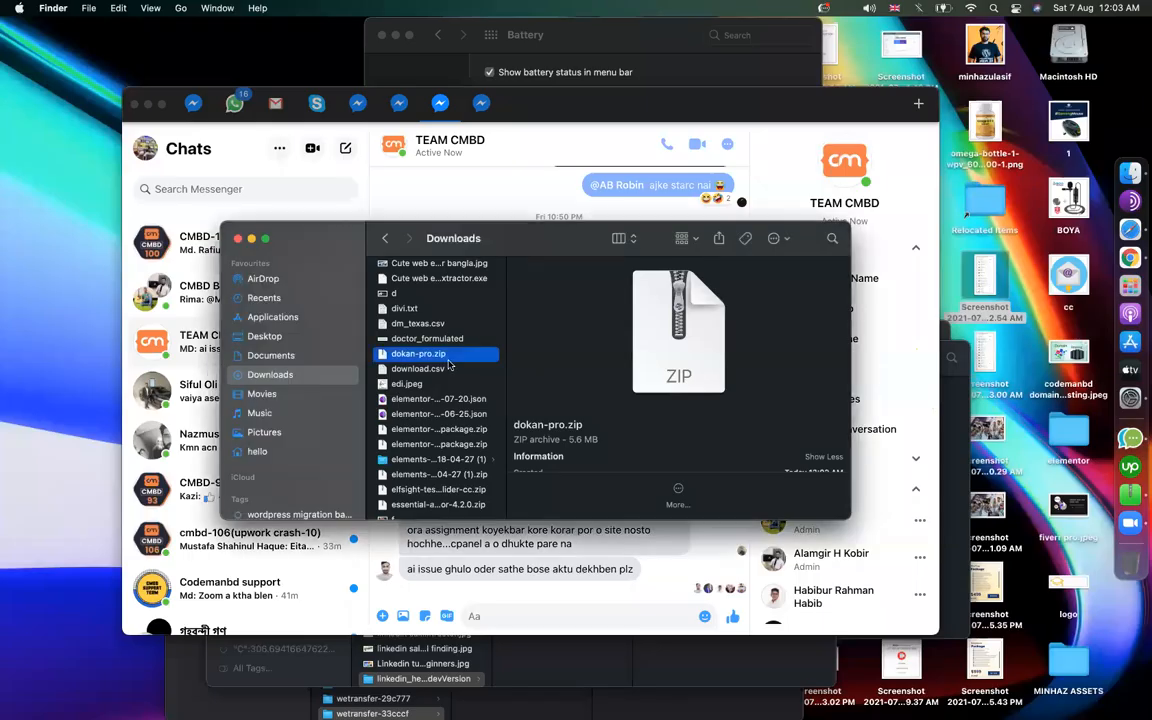
{"action": "double_click", "coordinate": [429, 355]}
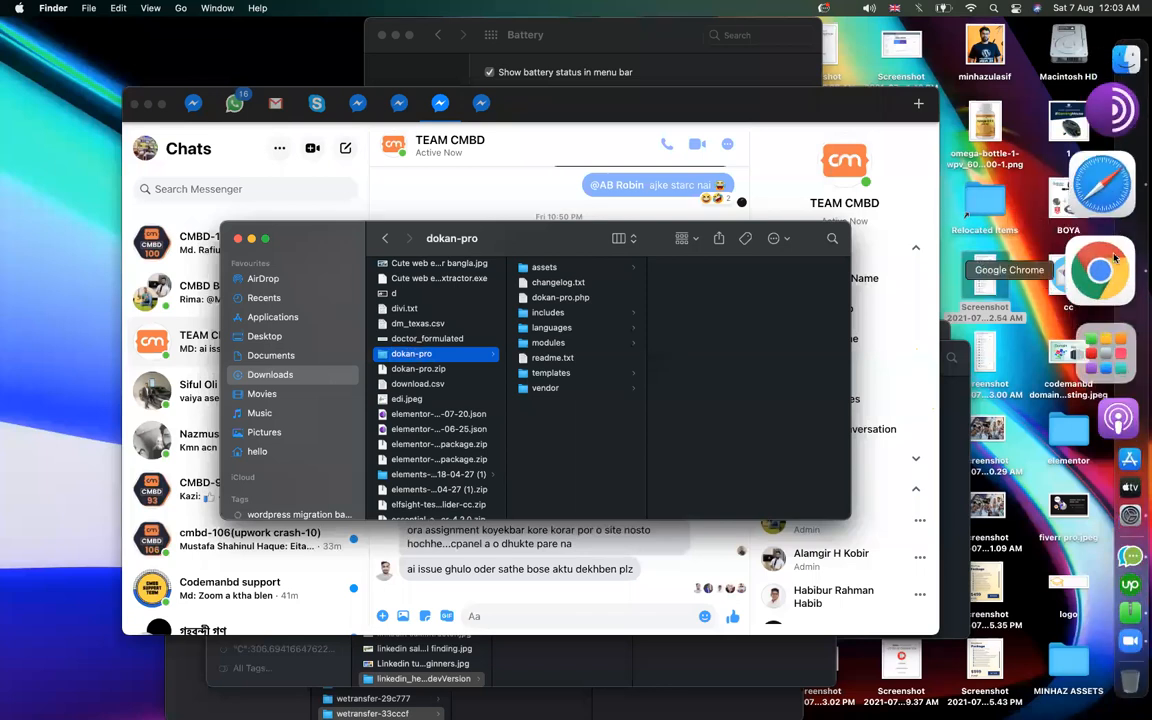
{"action": "left_click", "coordinate": [1101, 268]}
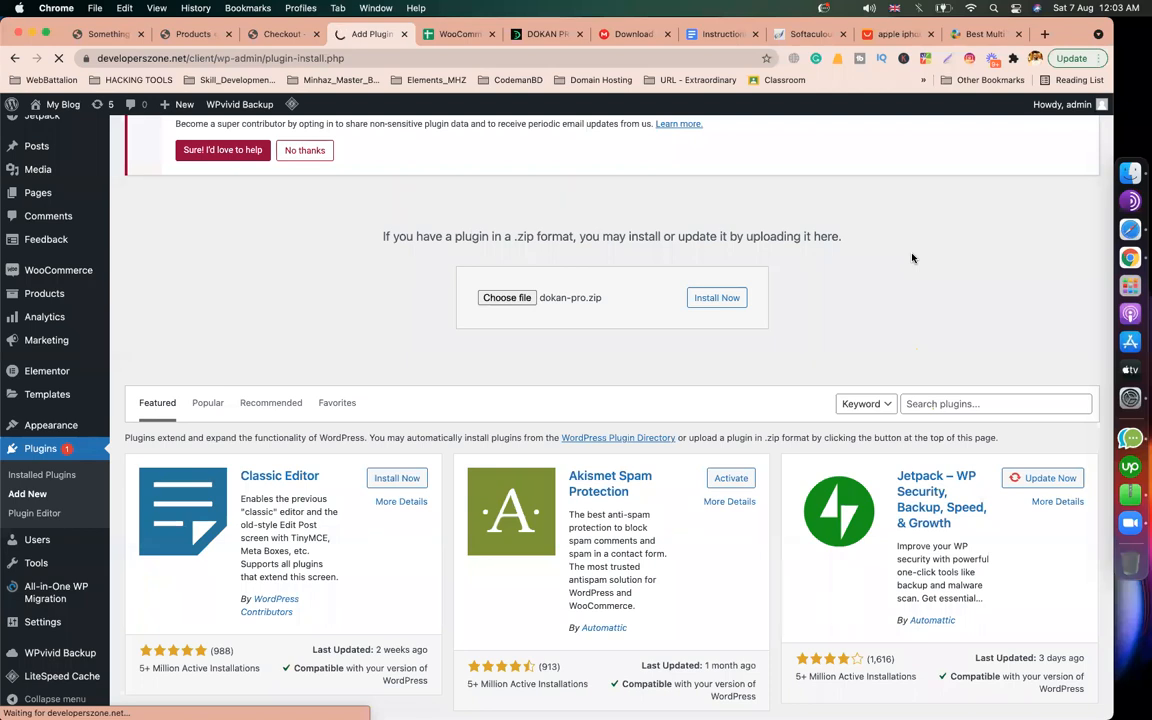
Step: Activate Dokan Pro, move the Dokan tab beside Plugins, and begin typing 'dokan pro docu'
{"action": "scroll", "coordinate": [733, 342], "scroll_direction": "down", "scroll_amount": 1}
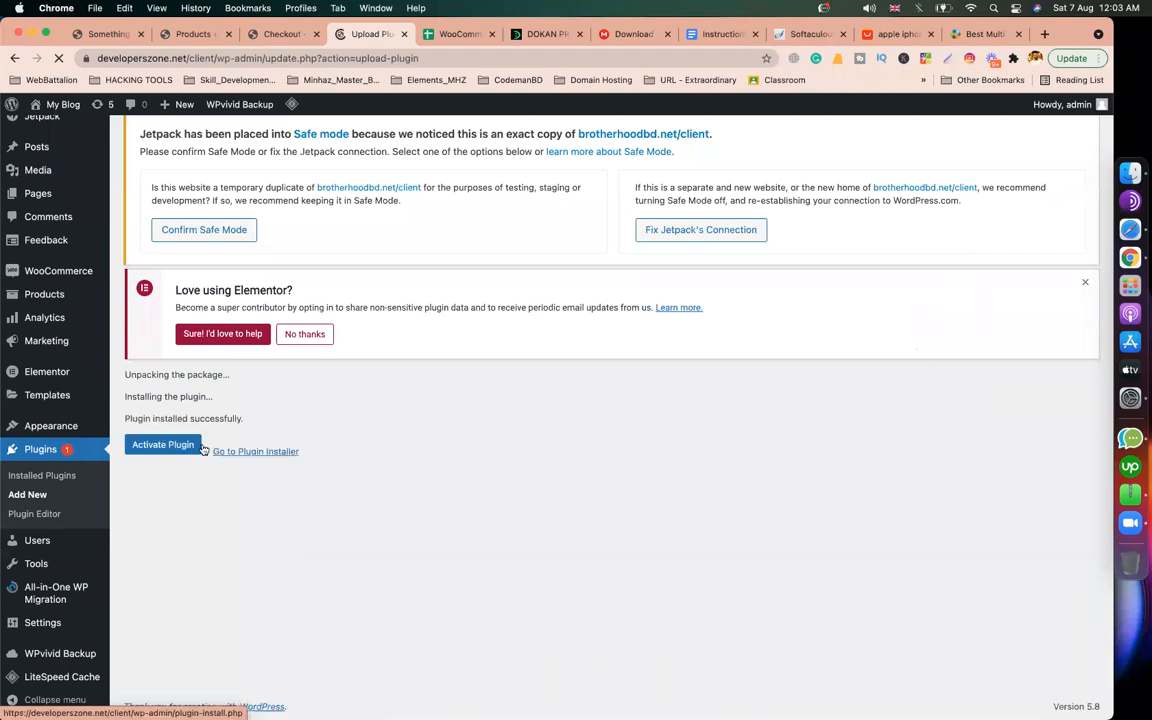
{"action": "left_click", "coordinate": [168, 497]}
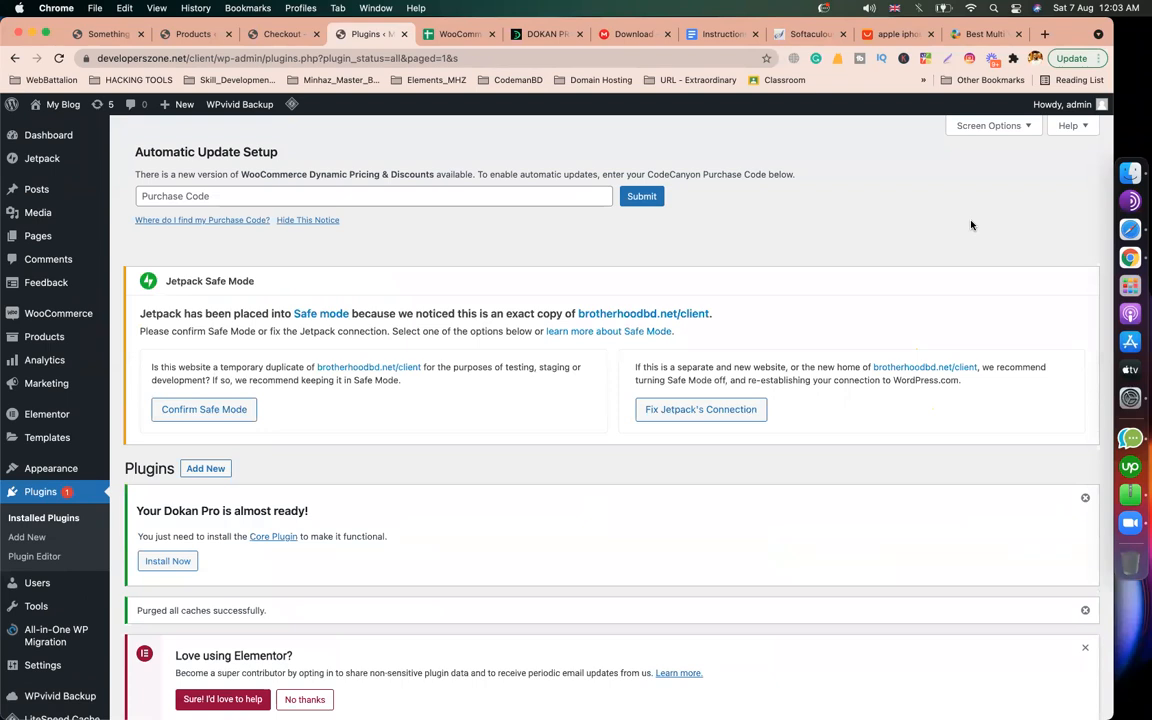
{"action": "left_click_drag", "start_coordinate": [687, 76], "coordinate": [483, 34]}
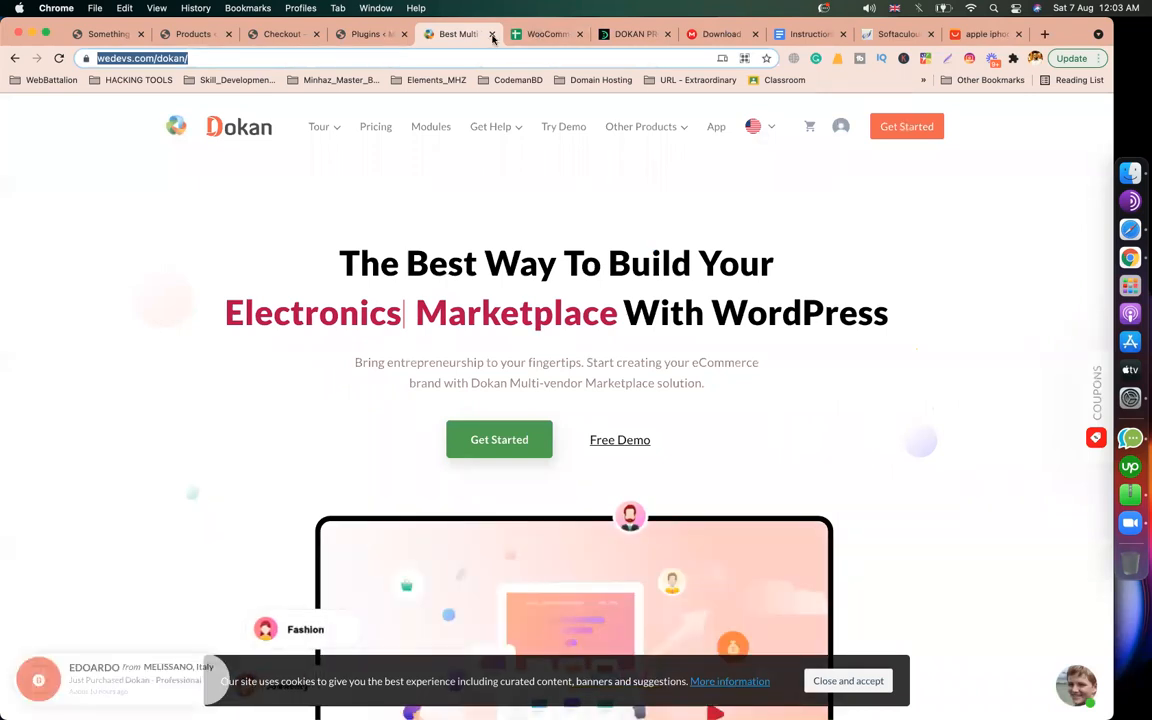
{"action": "left_click", "coordinate": [357, 38]}
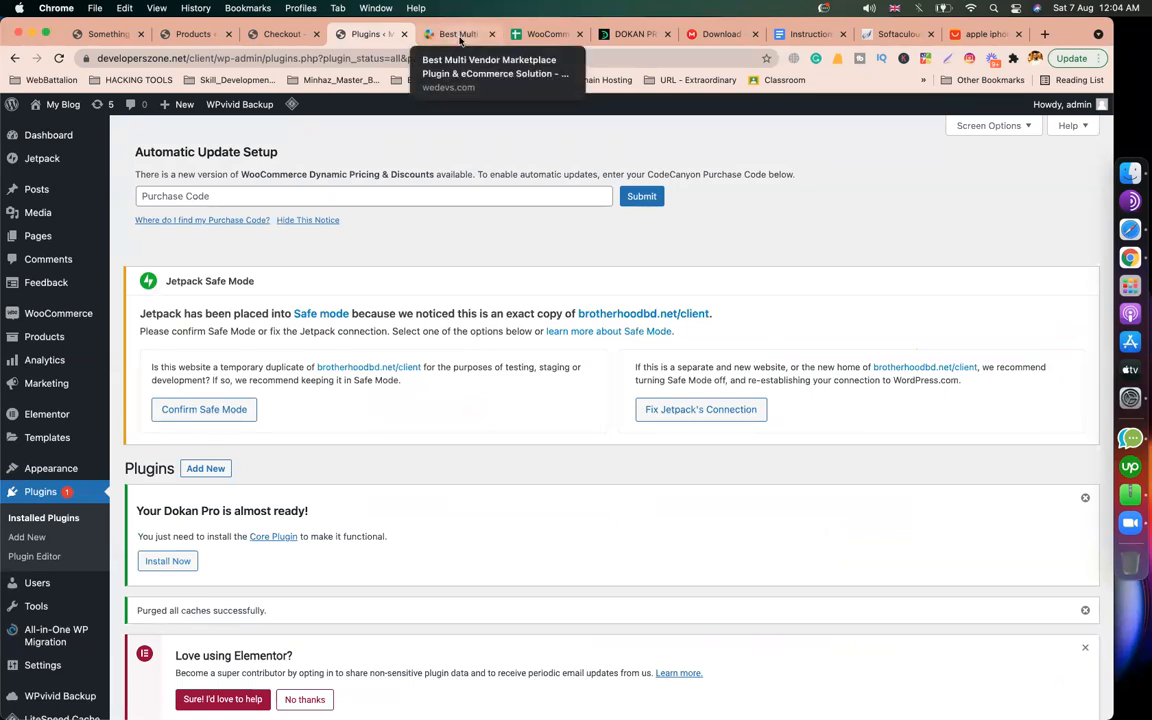
{"action": "left_click", "coordinate": [460, 36]}
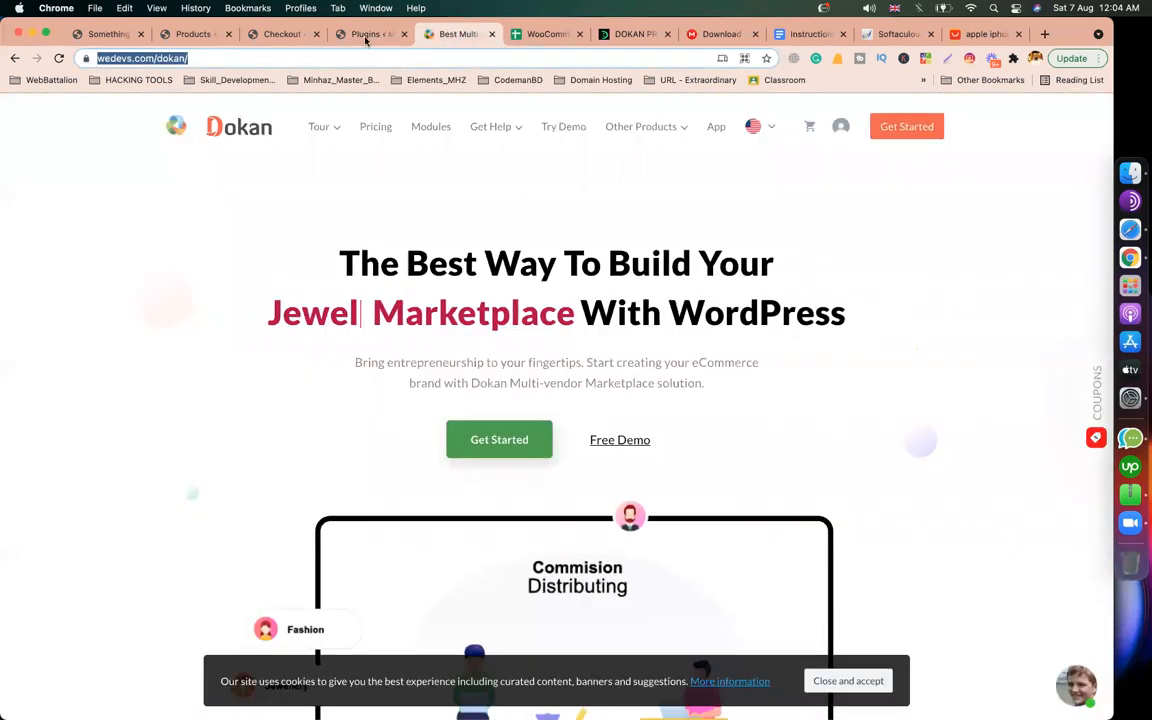
{"action": "type", "text": "dokan"}
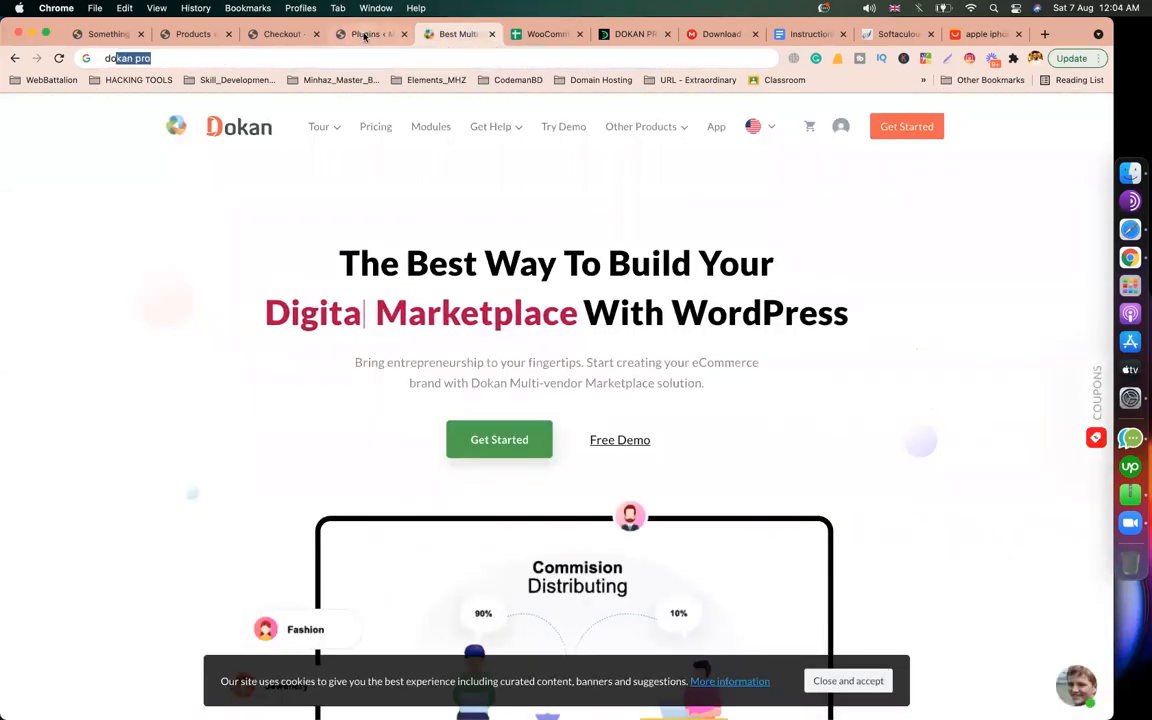
{"action": "type", "text": " pro docu"}
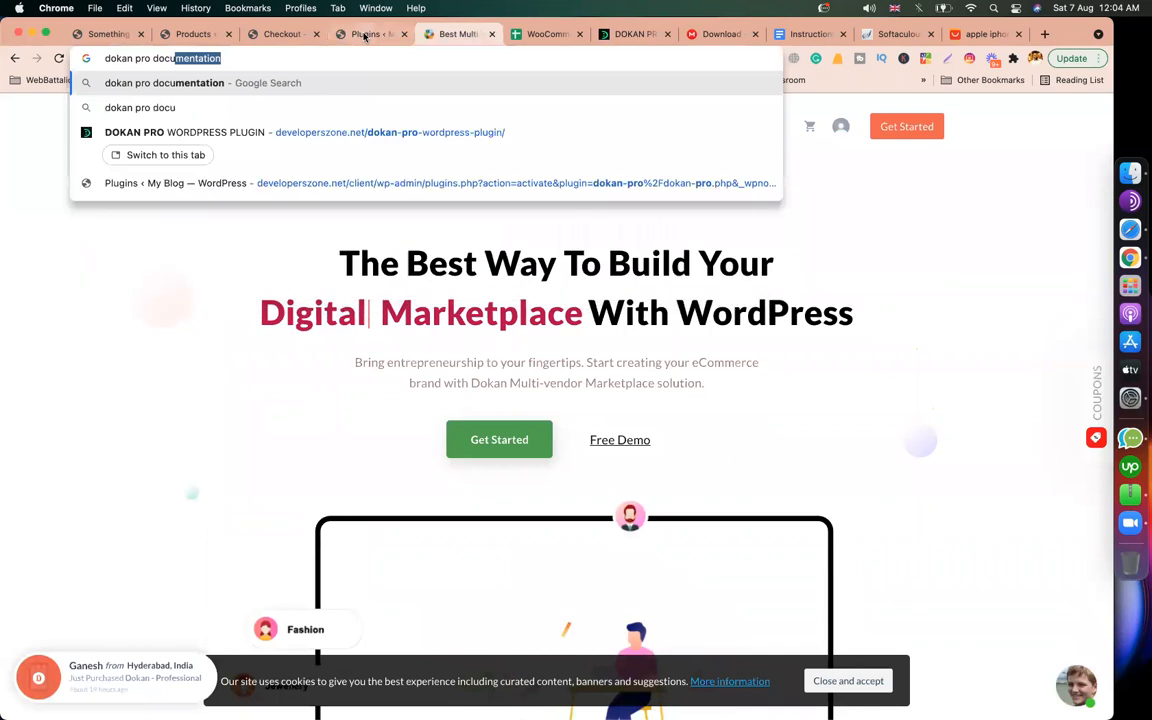
Step: Search 'dokan pro documentation' and open the Dokan Multi Vendor Documentation result
{"action": "key", "text": "Return"}
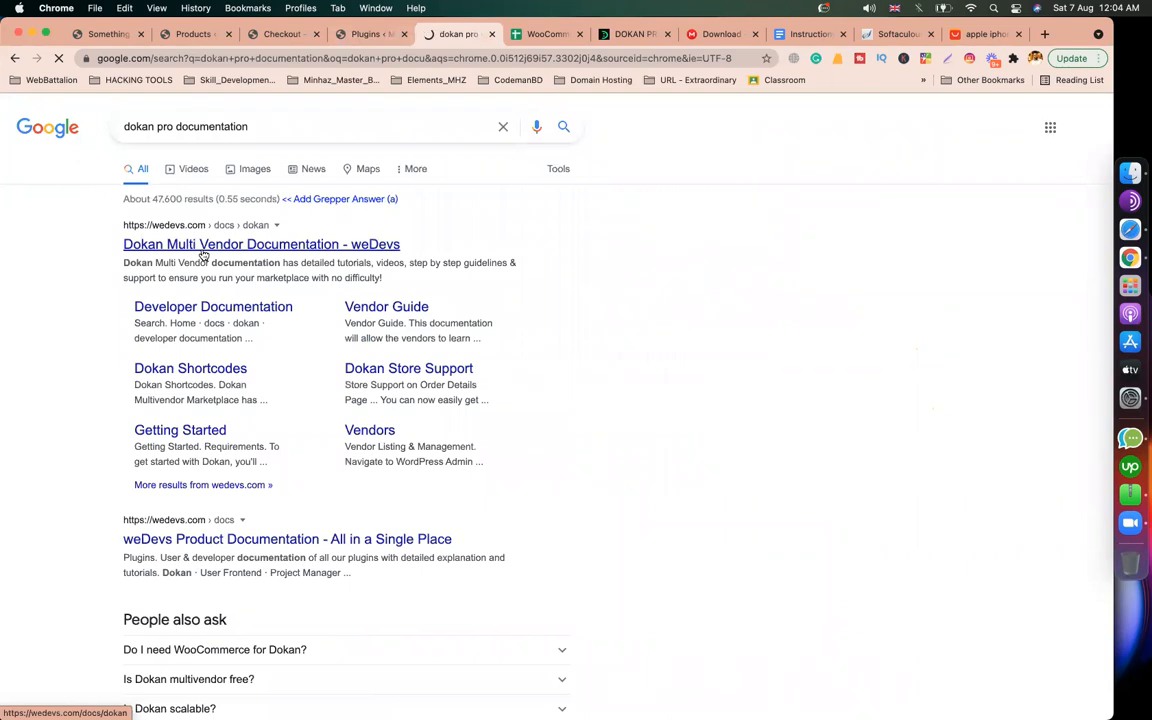
{"action": "left_click", "coordinate": [203, 254]}
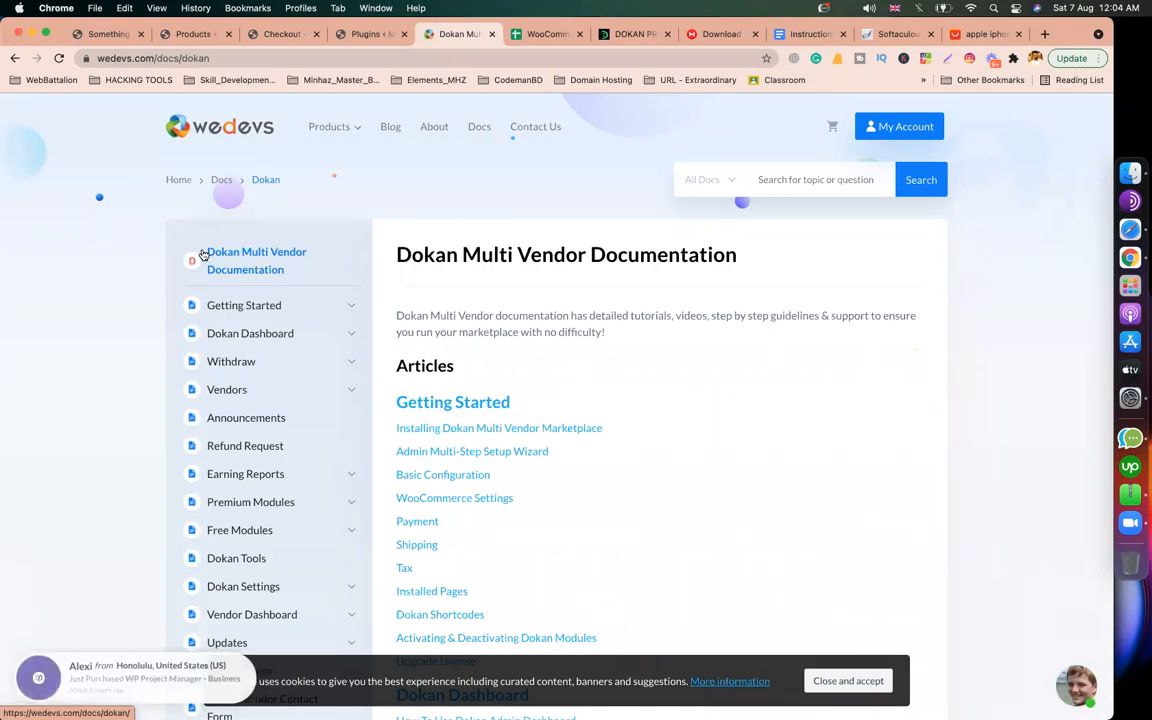
Step: Open Getting Started and read the Installing Dokan Multi-Vendor Marketplace guide
{"action": "scroll", "coordinate": [709, 309], "scroll_direction": "down", "scroll_amount": 4}
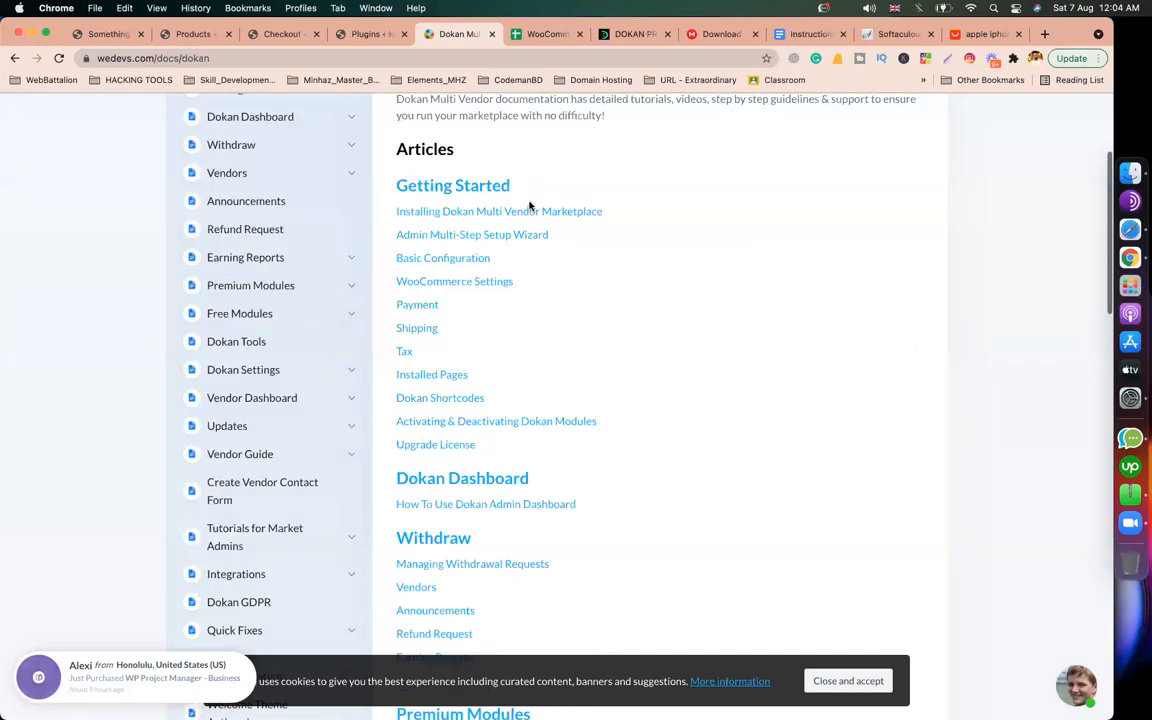
{"action": "scroll", "coordinate": [815, 358], "scroll_direction": "up", "scroll_amount": 2}
{"action": "scroll", "coordinate": [815, 358], "scroll_direction": "up", "scroll_amount": 3}
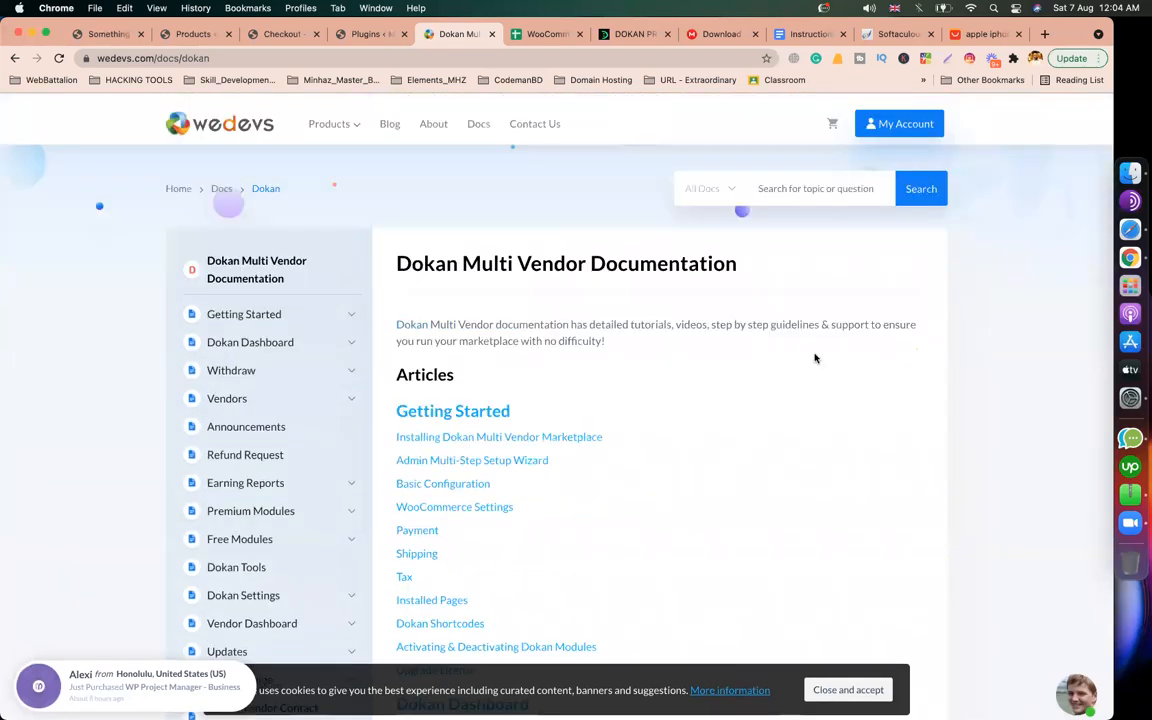
{"action": "left_click", "coordinate": [241, 312]}
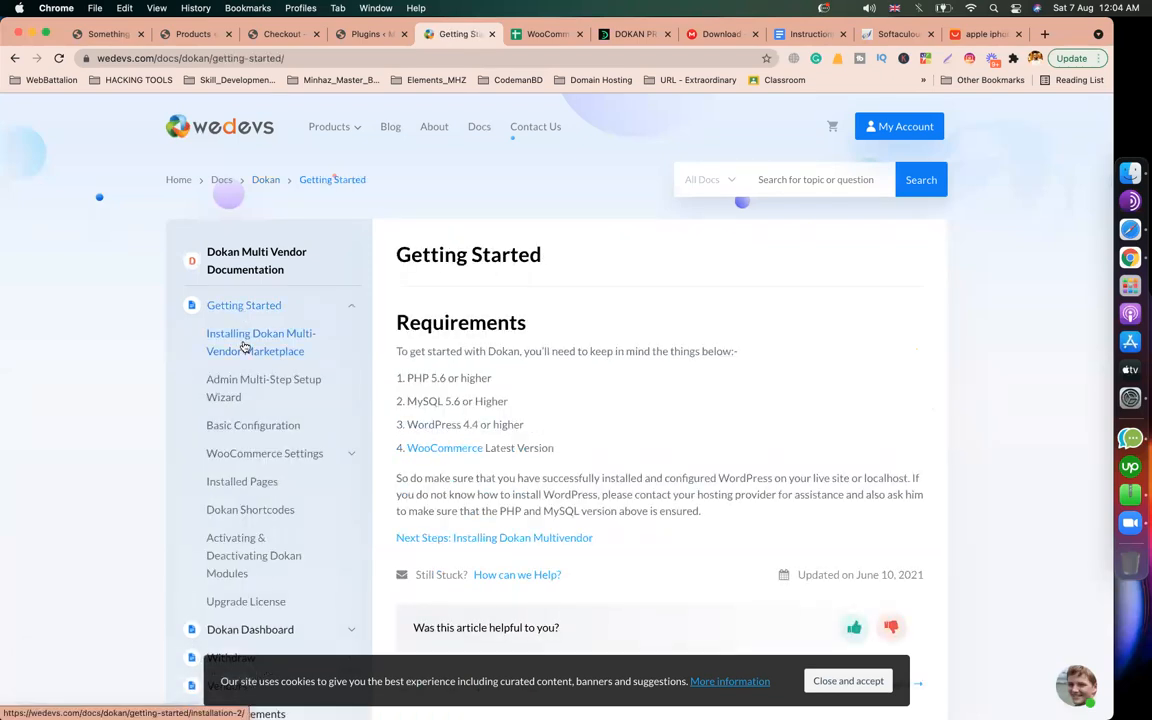
{"action": "left_click", "coordinate": [244, 346]}
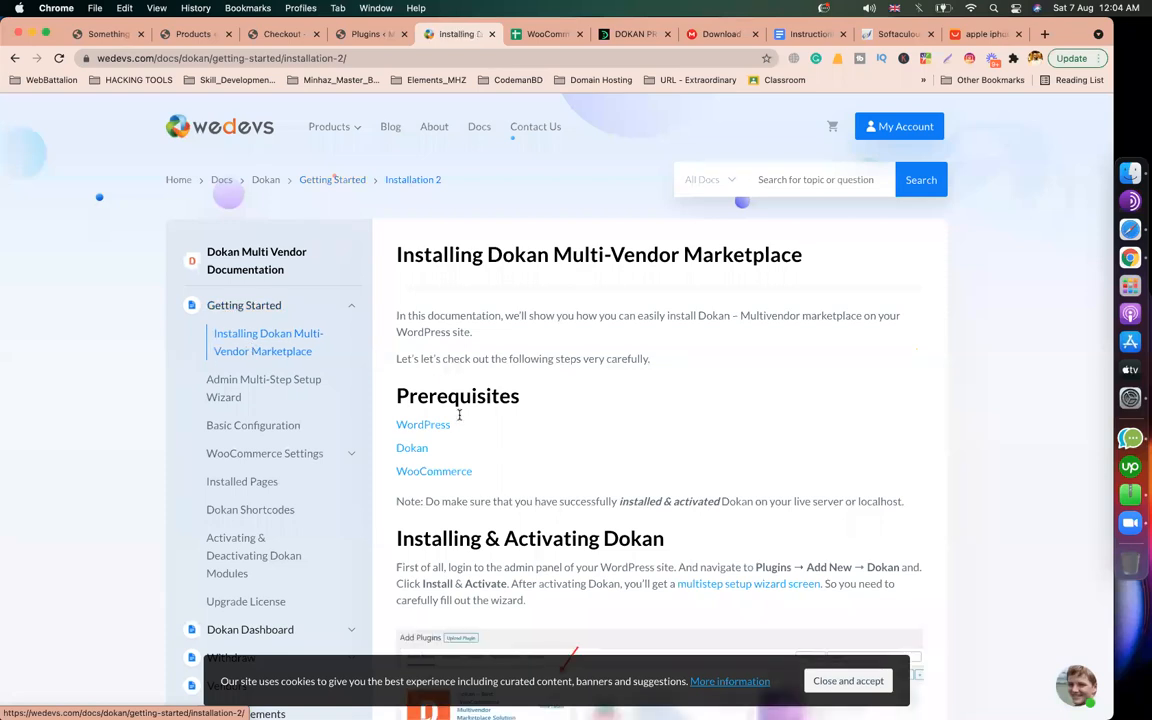
{"action": "scroll", "coordinate": [460, 418], "scroll_direction": "down", "scroll_amount": 3}
{"action": "scroll", "coordinate": [460, 418], "scroll_direction": "down", "scroll_amount": 3}
{"action": "scroll", "coordinate": [553, 283], "scroll_direction": "down", "scroll_amount": 5}
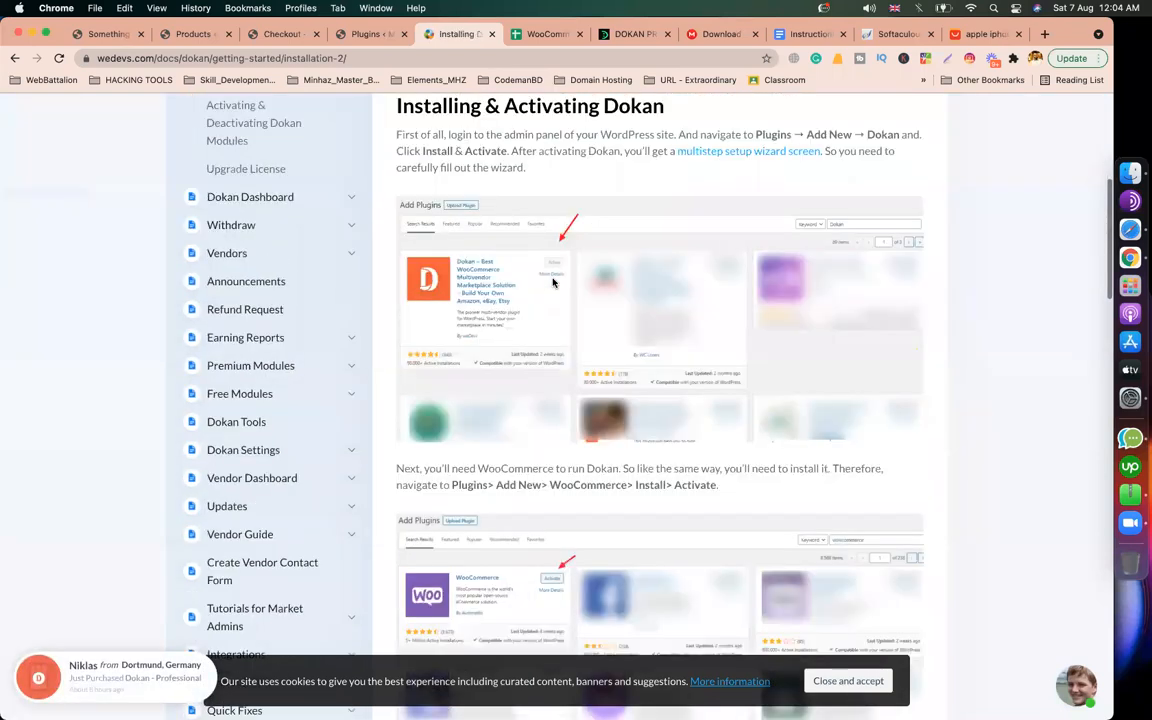
{"action": "scroll", "coordinate": [553, 283], "scroll_direction": "up", "scroll_amount": 10}
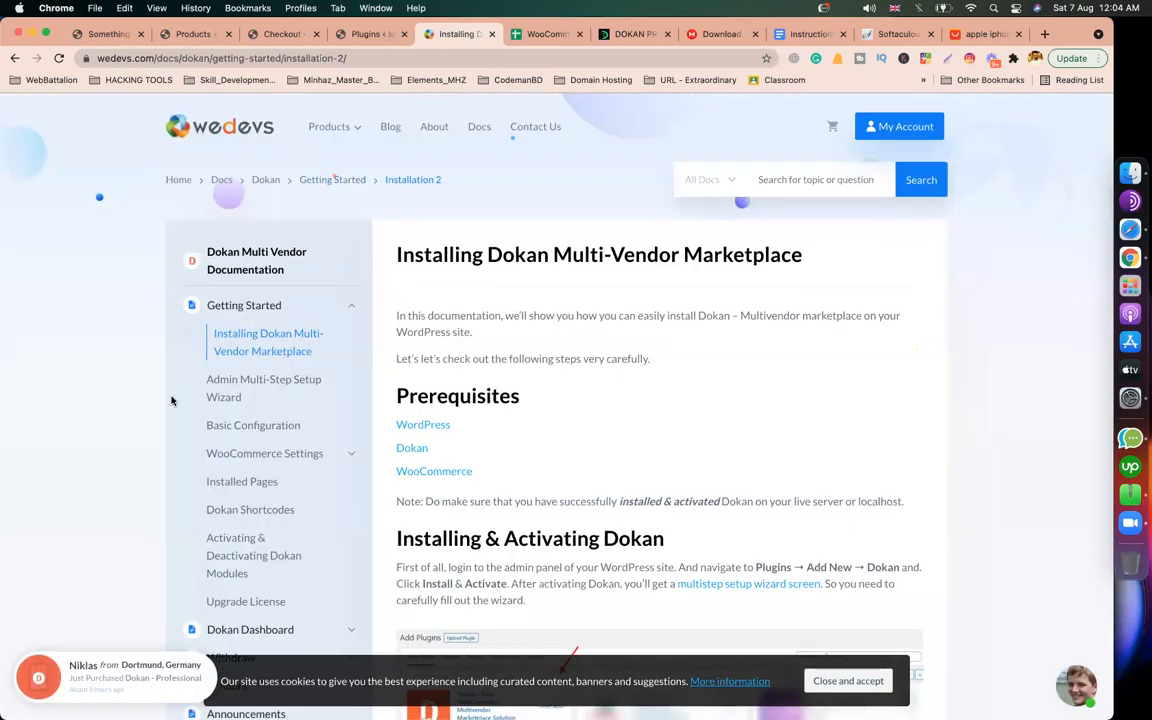
Step: Read through the Admin Multi-Step Setup Wizard article and its video tutorial
{"action": "left_click", "coordinate": [226, 392]}
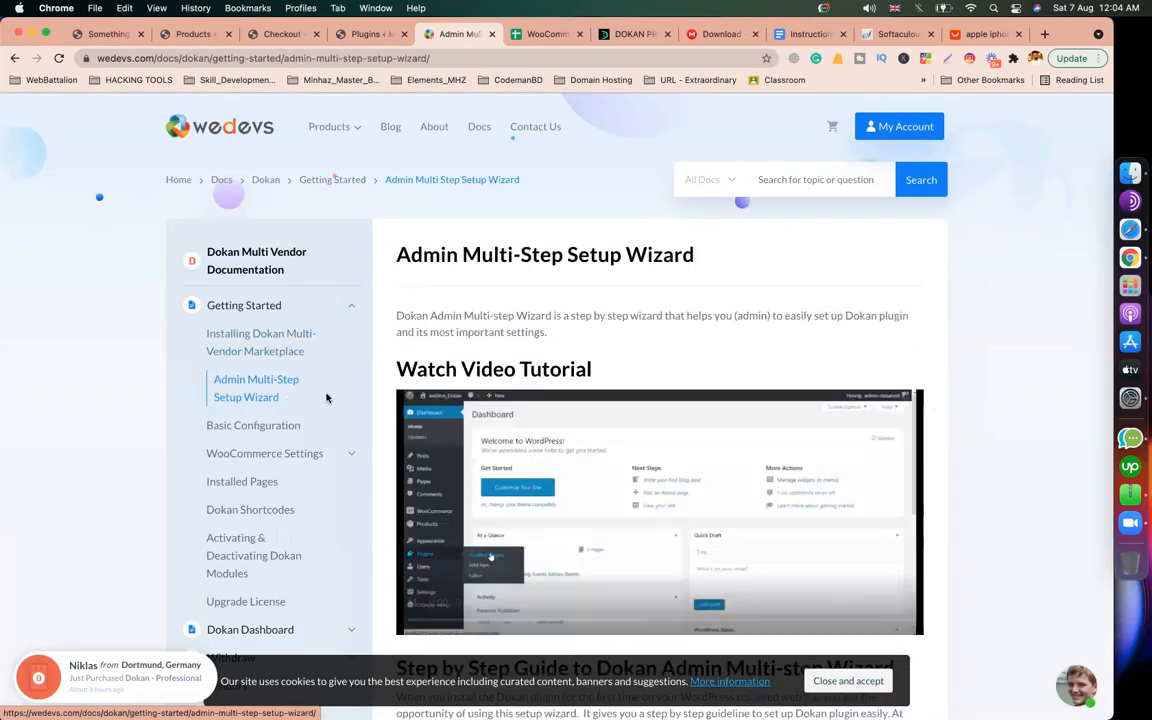
{"action": "scroll", "coordinate": [697, 360], "scroll_direction": "down", "scroll_amount": 4}
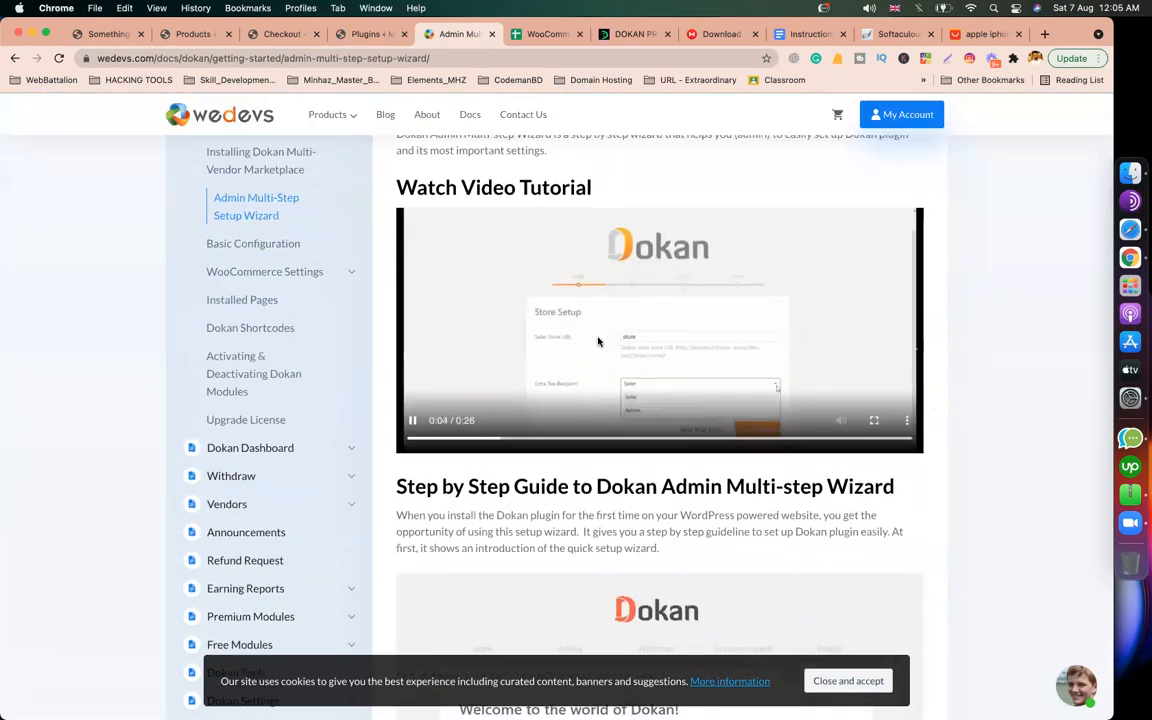
{"action": "scroll", "coordinate": [660, 400], "scroll_direction": "up", "scroll_amount": 2}
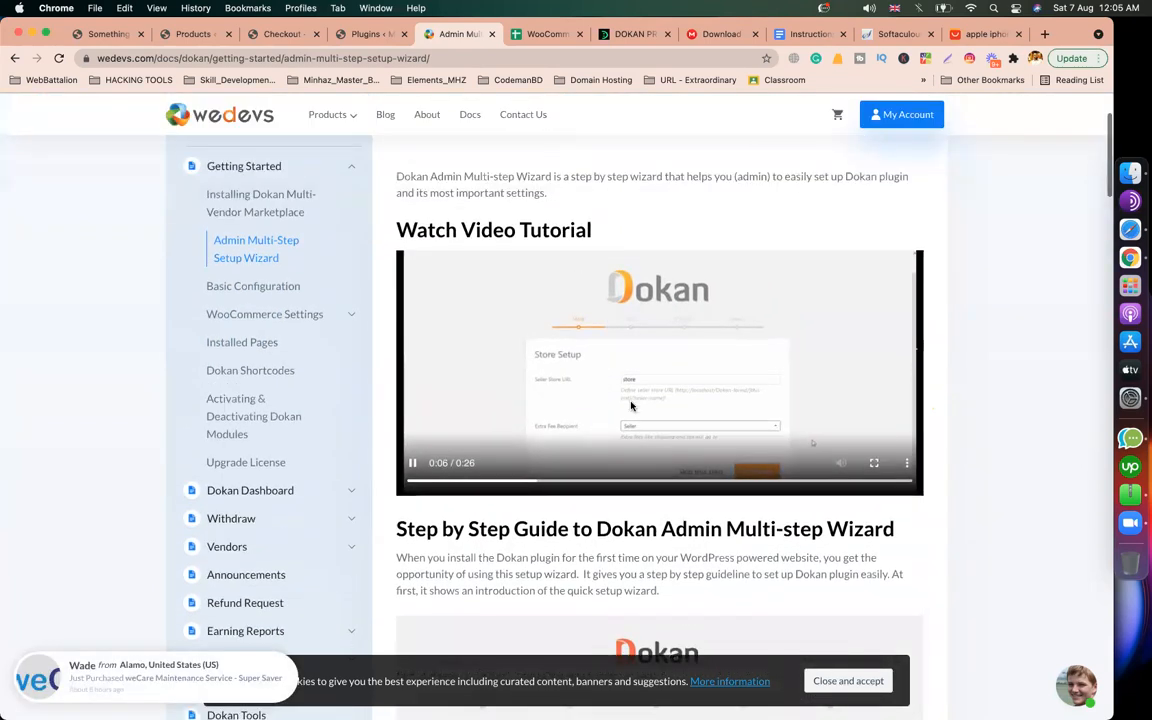
{"action": "scroll", "coordinate": [660, 400], "scroll_direction": "down", "scroll_amount": 1}
{"action": "scroll", "coordinate": [600, 385], "scroll_direction": "down", "scroll_amount": 10}
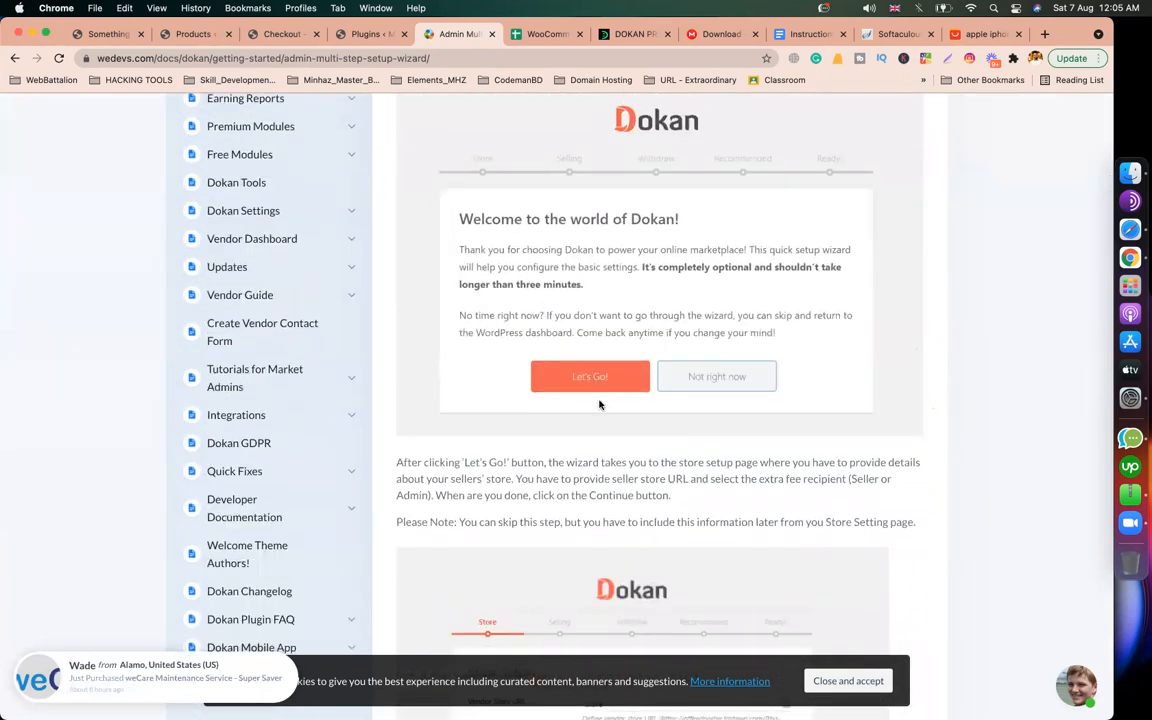
{"action": "left_click", "coordinate": [376, 38]}
Step: Reload the Plugins page and review the 'Your Dokan Pro is almost ready!' notice
{"action": "scroll", "coordinate": [384, 292], "scroll_direction": "down", "scroll_amount": 10}
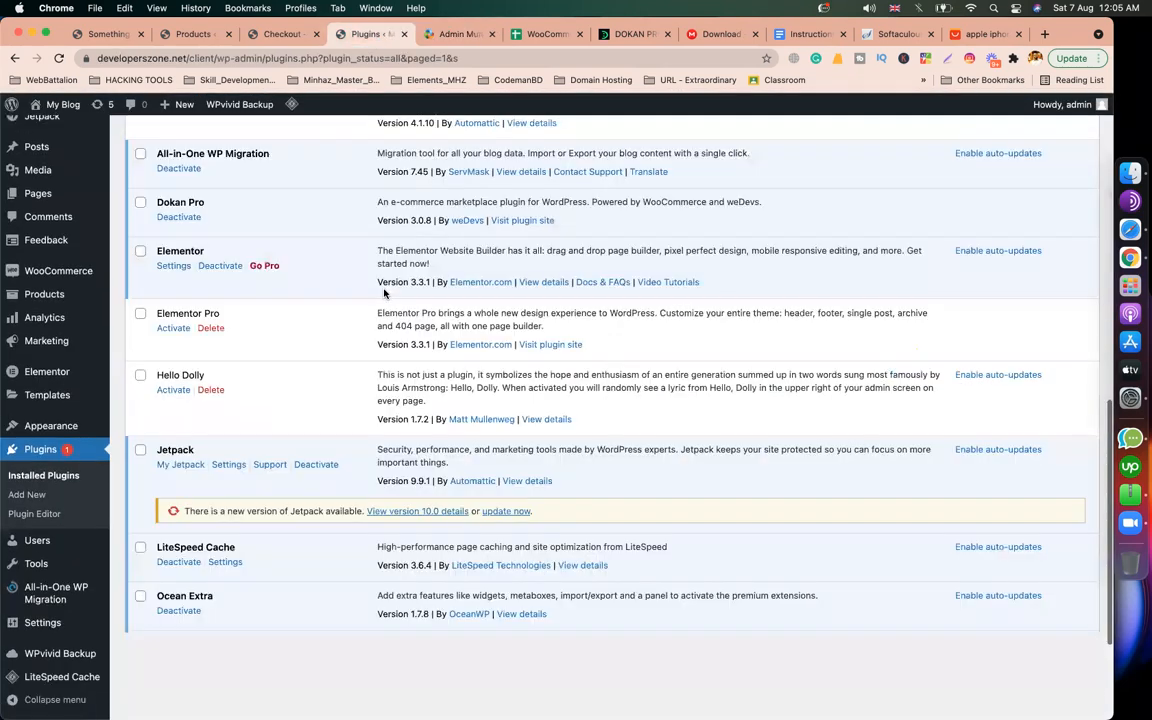
{"action": "scroll", "coordinate": [384, 292], "scroll_direction": "up", "scroll_amount": 10}
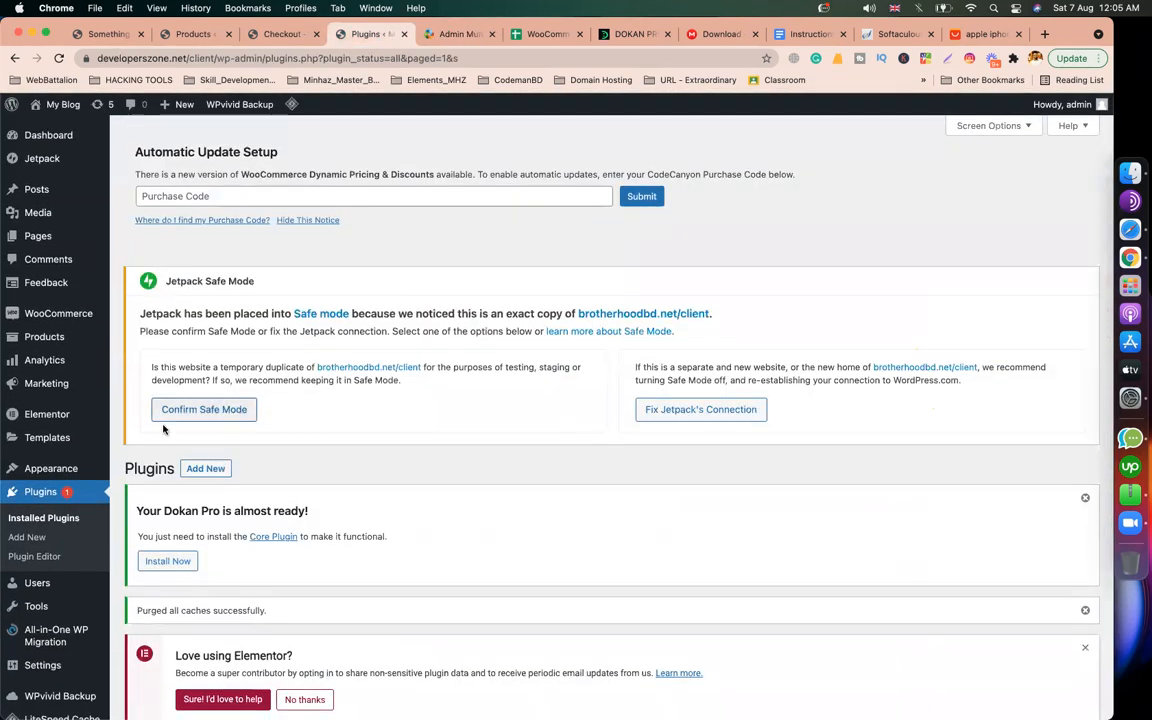
{"action": "scroll", "coordinate": [141, 376], "scroll_direction": "down", "scroll_amount": 7}
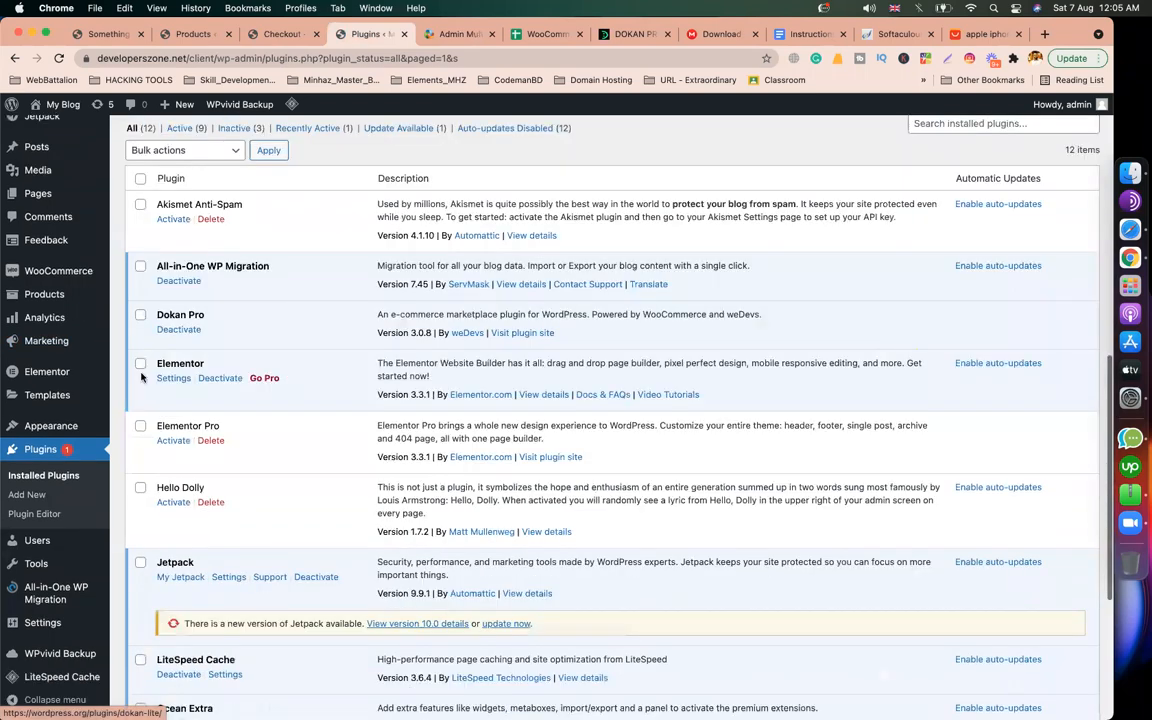
{"action": "scroll", "coordinate": [141, 376], "scroll_direction": "down", "scroll_amount": 2}
{"action": "scroll", "coordinate": [69, 400], "scroll_direction": "up", "scroll_amount": 1}
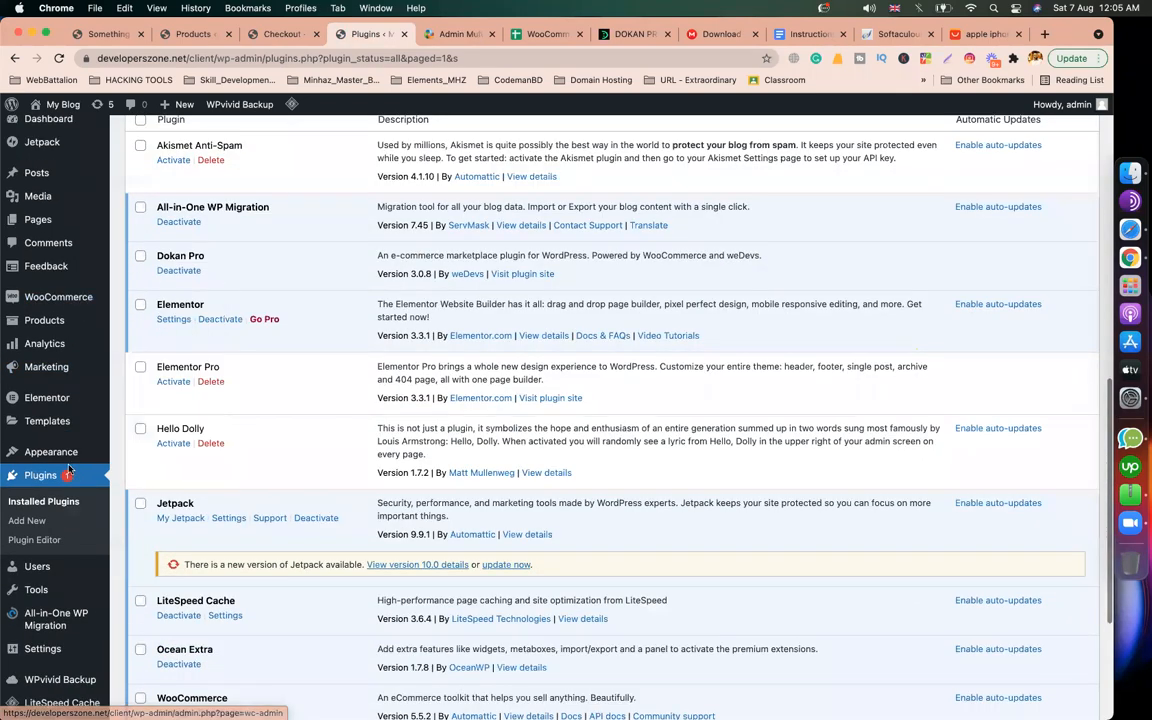
{"action": "scroll", "coordinate": [69, 468], "scroll_direction": "up", "scroll_amount": 10}
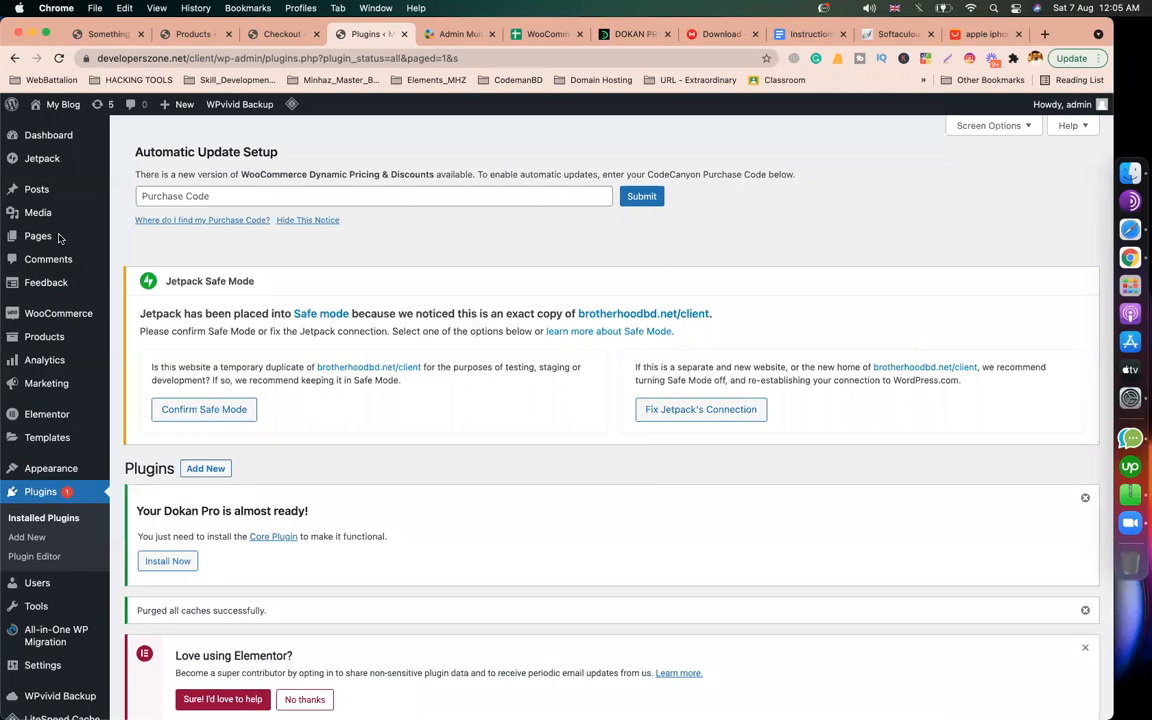
{"action": "left_click", "coordinate": [59, 58]}
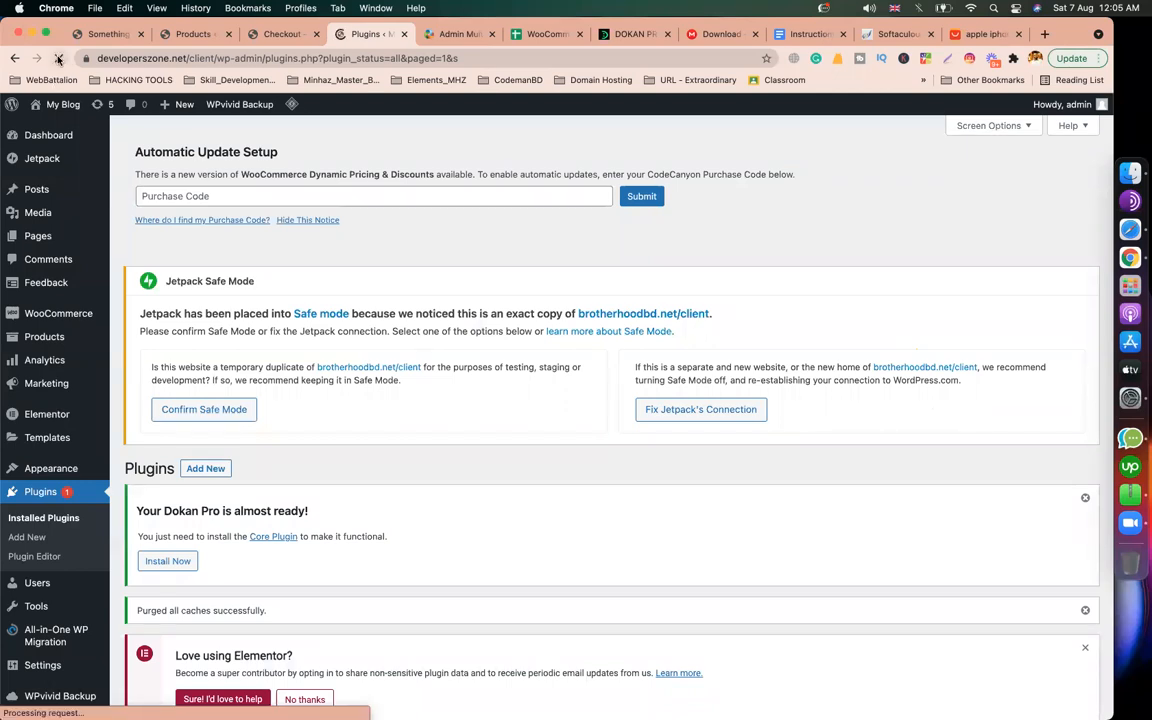
{"action": "scroll", "coordinate": [285, 343], "scroll_direction": "down", "scroll_amount": 5}
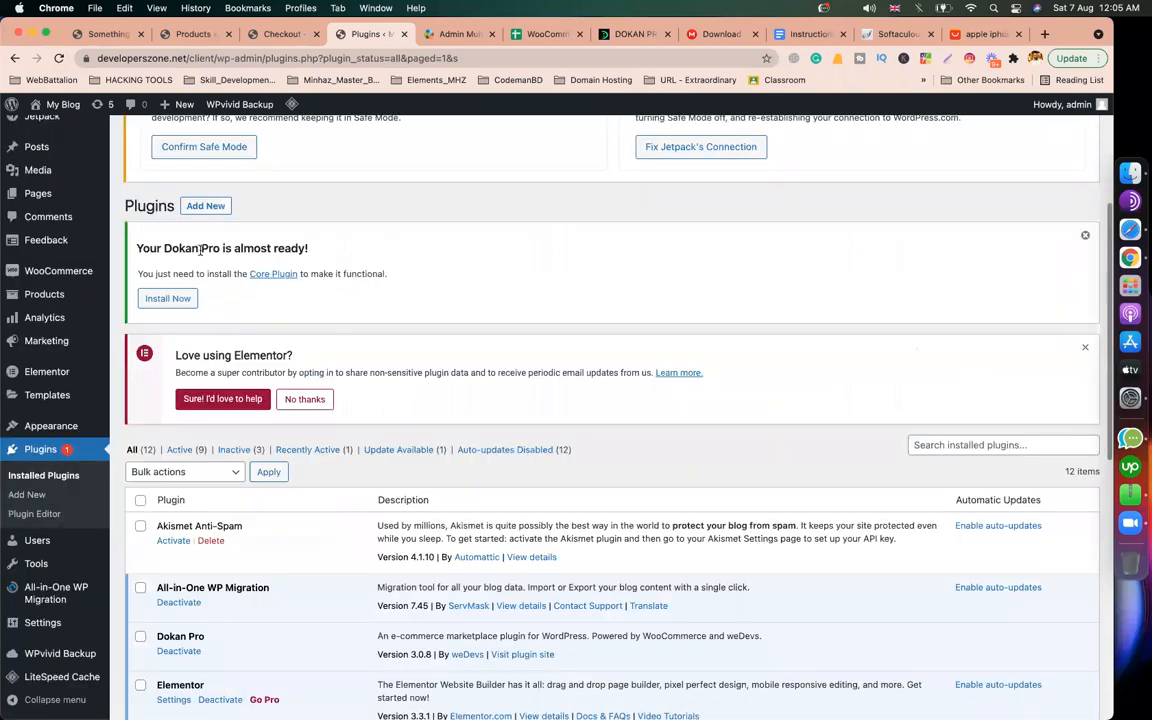
{"action": "double_click", "coordinate": [208, 249]}
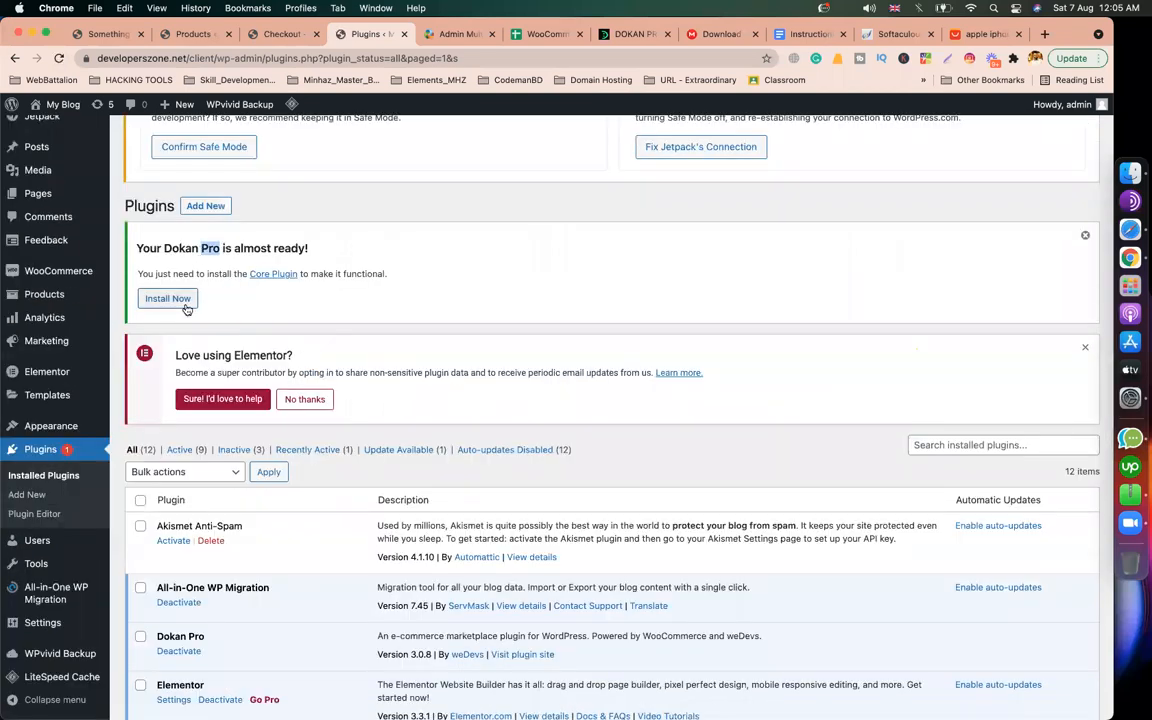
Step: Install the Dokan core plugin from the notice and check the installation
{"action": "scroll", "coordinate": [185, 308], "scroll_direction": "up", "scroll_amount": 5}
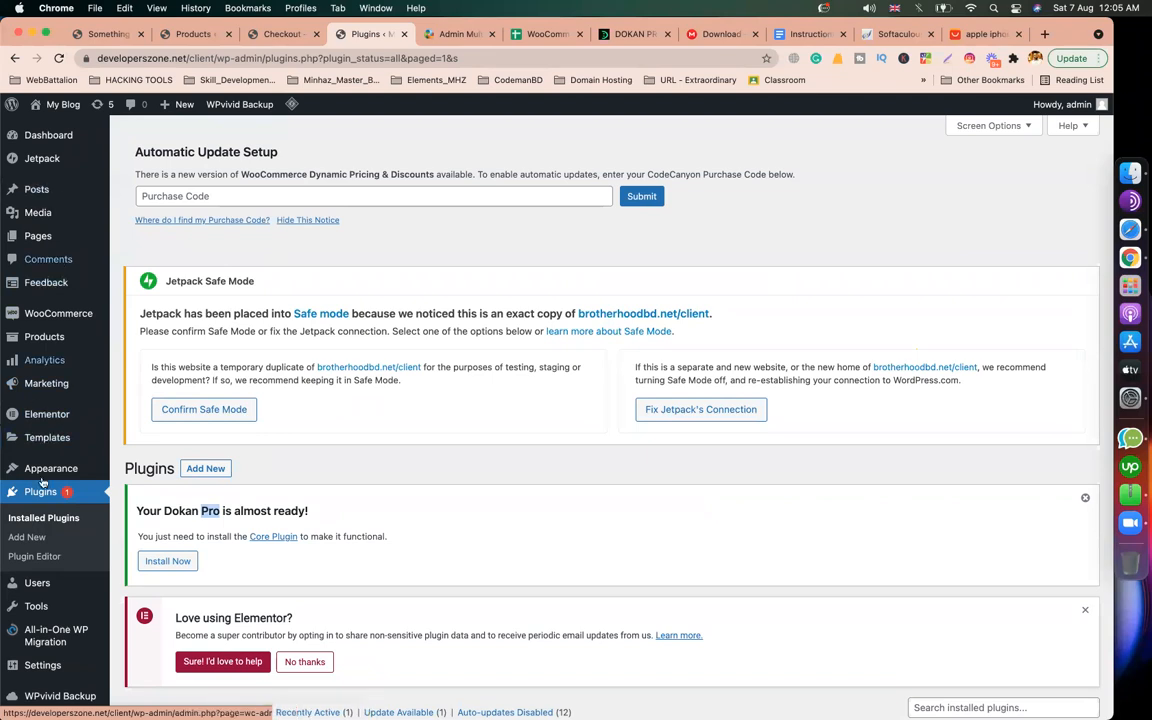
{"action": "scroll", "coordinate": [43, 482], "scroll_direction": "down", "scroll_amount": 10}
{"action": "scroll", "coordinate": [150, 430], "scroll_direction": "down", "scroll_amount": 2}
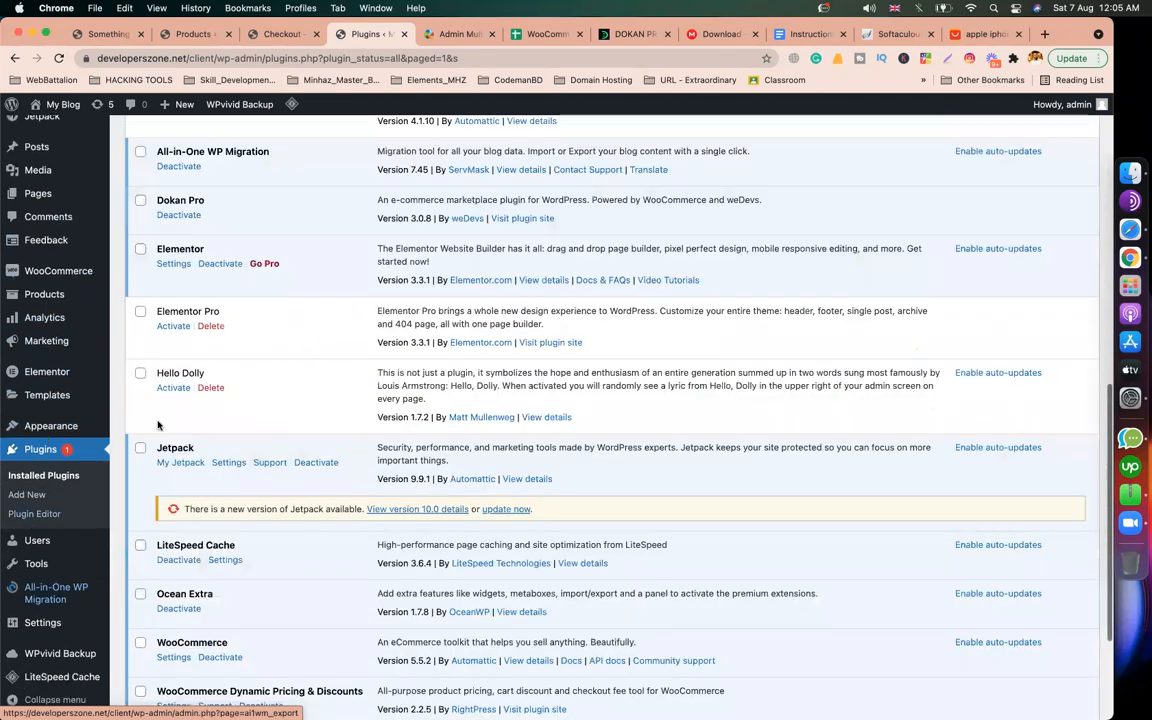
{"action": "scroll", "coordinate": [160, 400], "scroll_direction": "up", "scroll_amount": 10}
{"action": "left_click", "coordinate": [166, 331]}
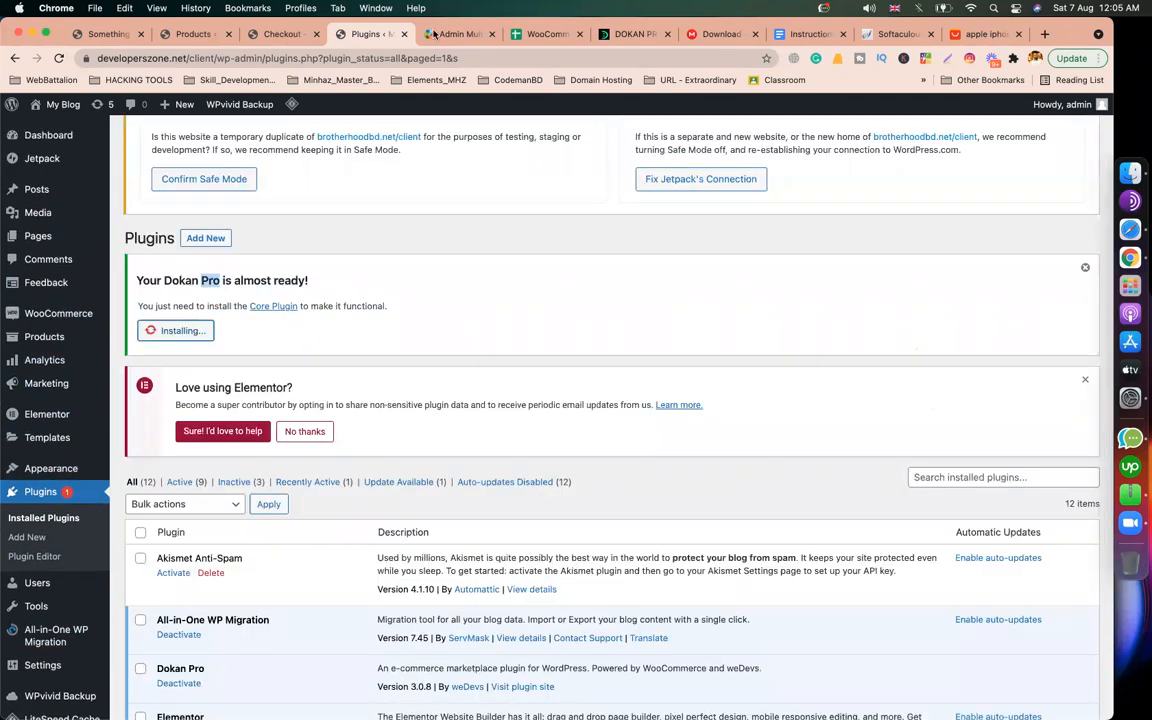
{"action": "left_click", "coordinate": [468, 37]}
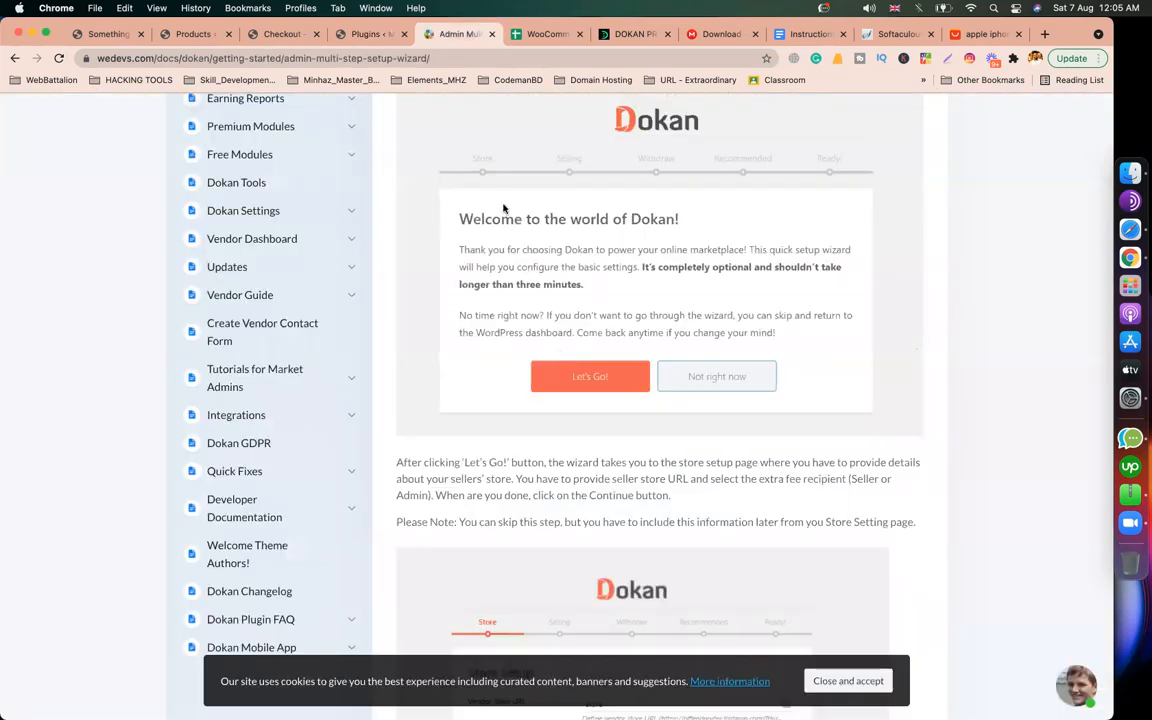
{"action": "left_click", "coordinate": [364, 38]}
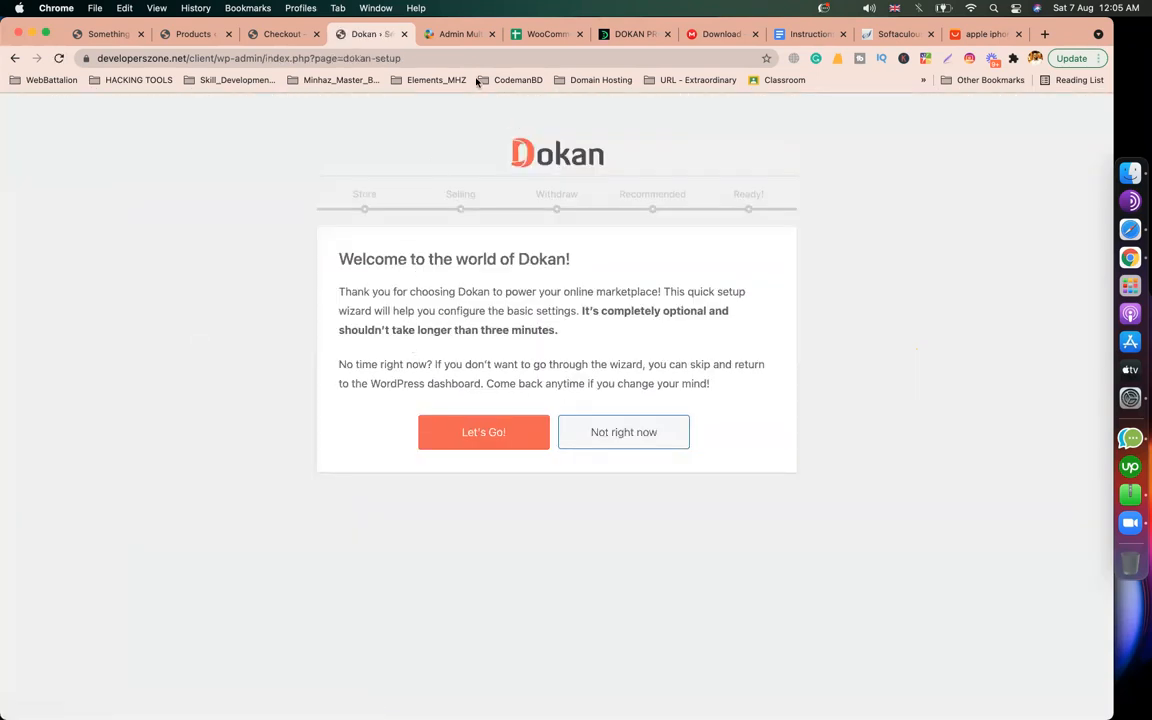
Step: Start the Dokan setup wizard with Let's Go! on the welcome screen
{"action": "left_click", "coordinate": [457, 34]}
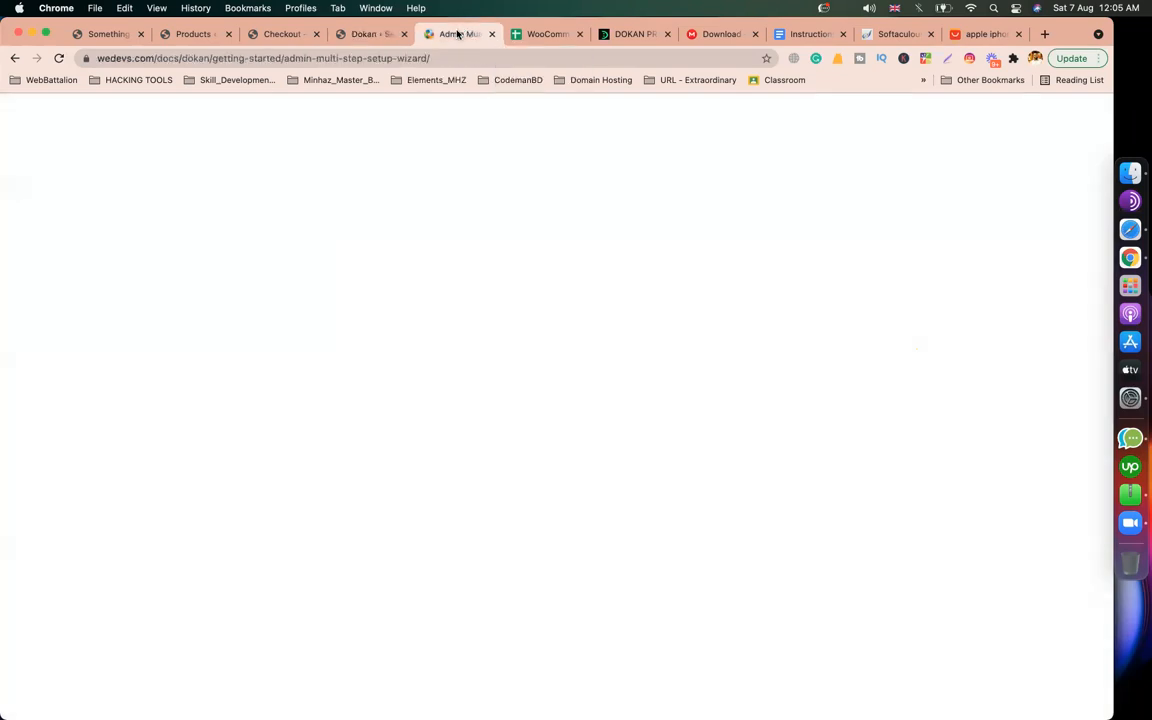
{"action": "left_click", "coordinate": [352, 36]}
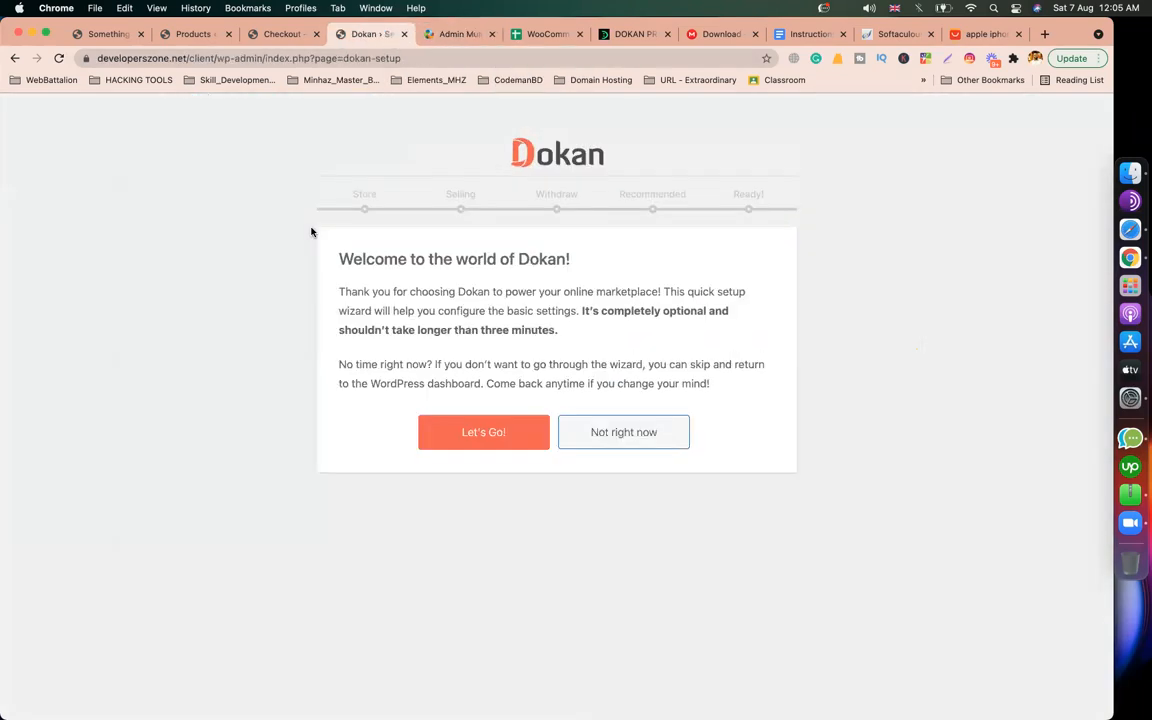
{"action": "left_click", "coordinate": [483, 431]}
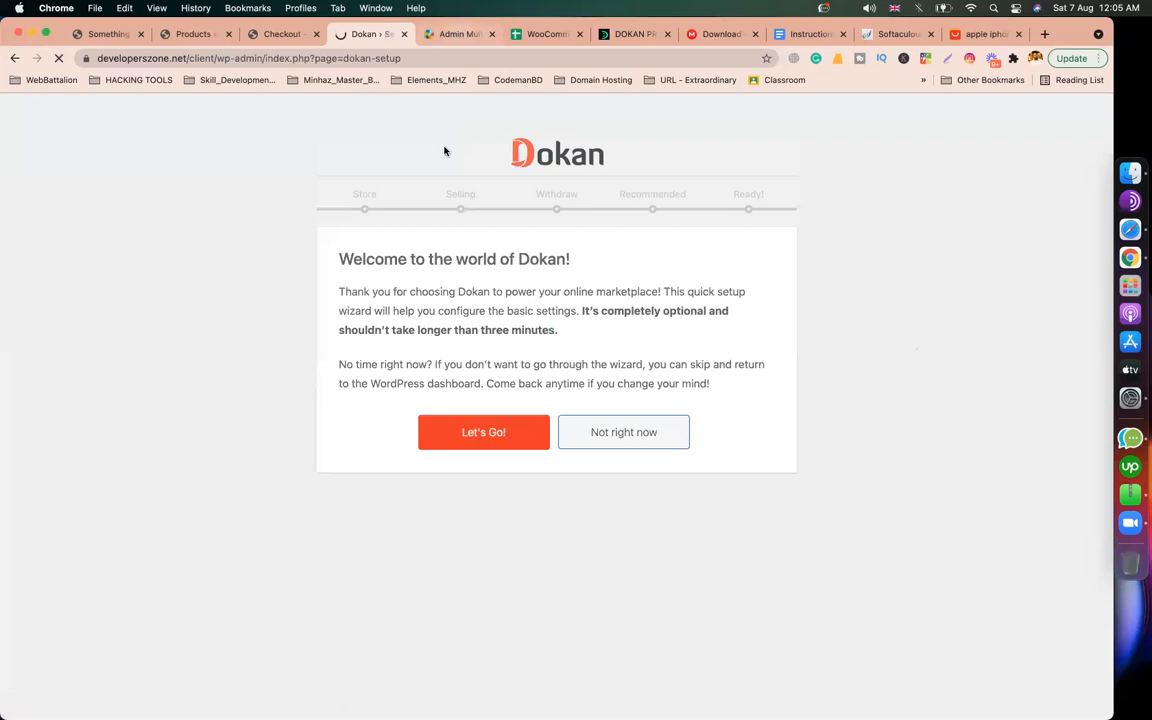
Step: Read the setup-wizard documentation, highlighting key passages, then return to Store Setup
{"action": "left_click", "coordinate": [458, 35]}
{"action": "scroll", "coordinate": [470, 355], "scroll_direction": "down", "scroll_amount": 2}
{"action": "scroll", "coordinate": [398, 210], "scroll_direction": "down", "scroll_amount": 1}
{"action": "left_click_drag", "start_coordinate": [398, 208], "coordinate": [543, 280]}
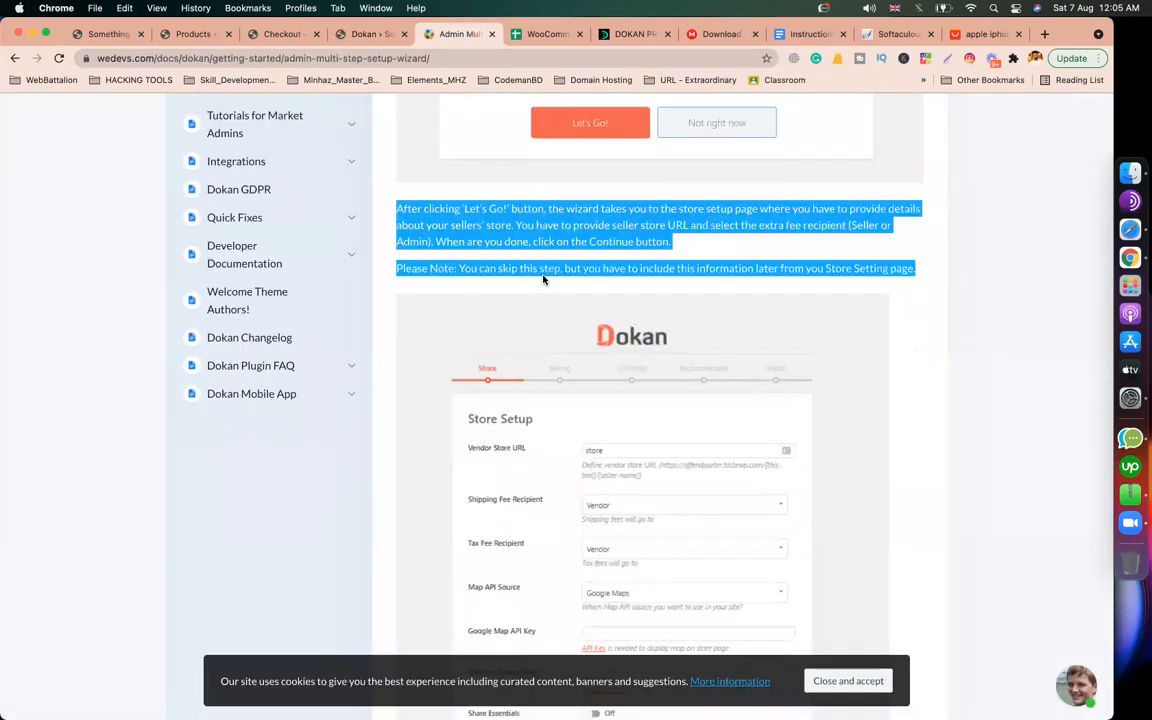
{"action": "scroll", "coordinate": [575, 250], "scroll_direction": "down", "scroll_amount": 5}
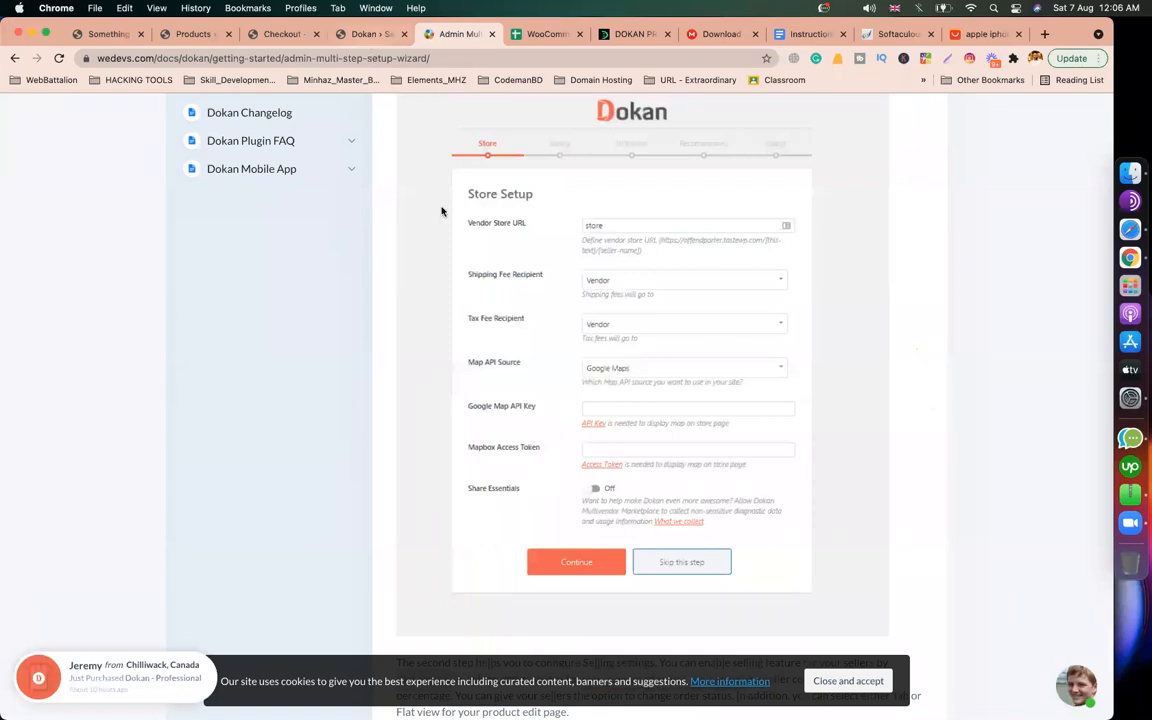
{"action": "scroll", "coordinate": [440, 220], "scroll_direction": "up", "scroll_amount": 4}
{"action": "left_click", "coordinate": [447, 340]}
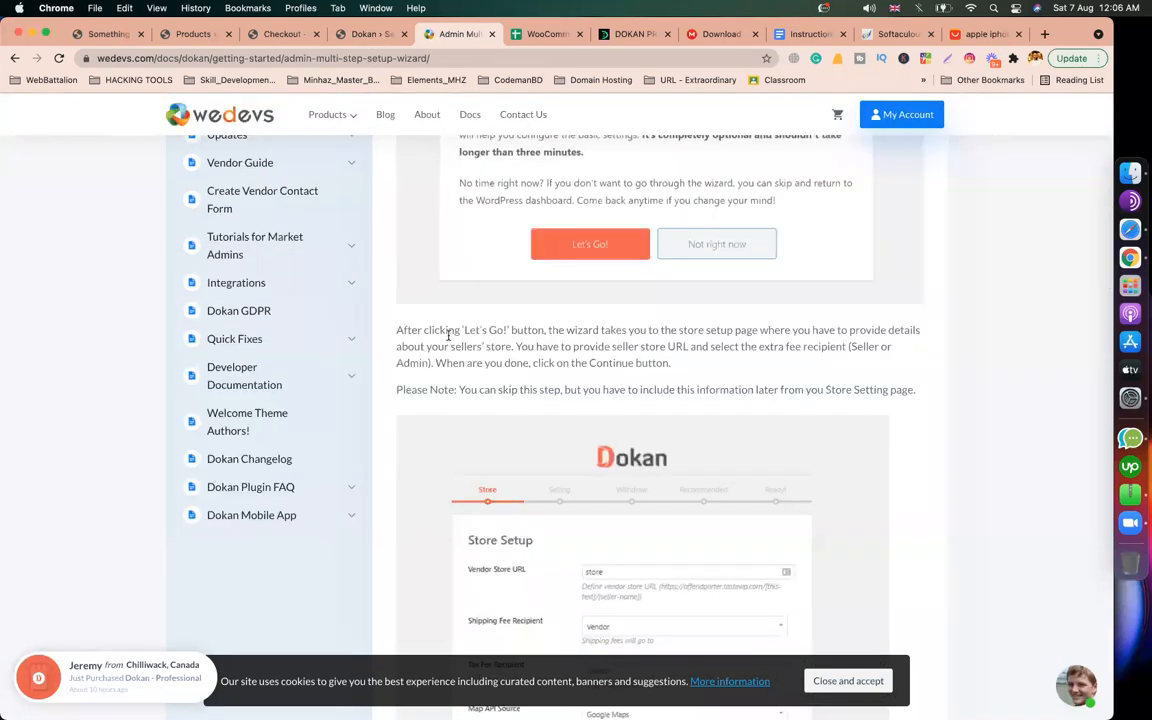
{"action": "left_click_drag", "start_coordinate": [450, 334], "coordinate": [397, 331]}
{"action": "left_click", "coordinate": [730, 330]}
{"action": "left_click_drag", "start_coordinate": [589, 363], "coordinate": [716, 386]}
{"action": "left_click", "coordinate": [624, 409]}
{"action": "scroll", "coordinate": [622, 400], "scroll_direction": "down", "scroll_amount": 5}
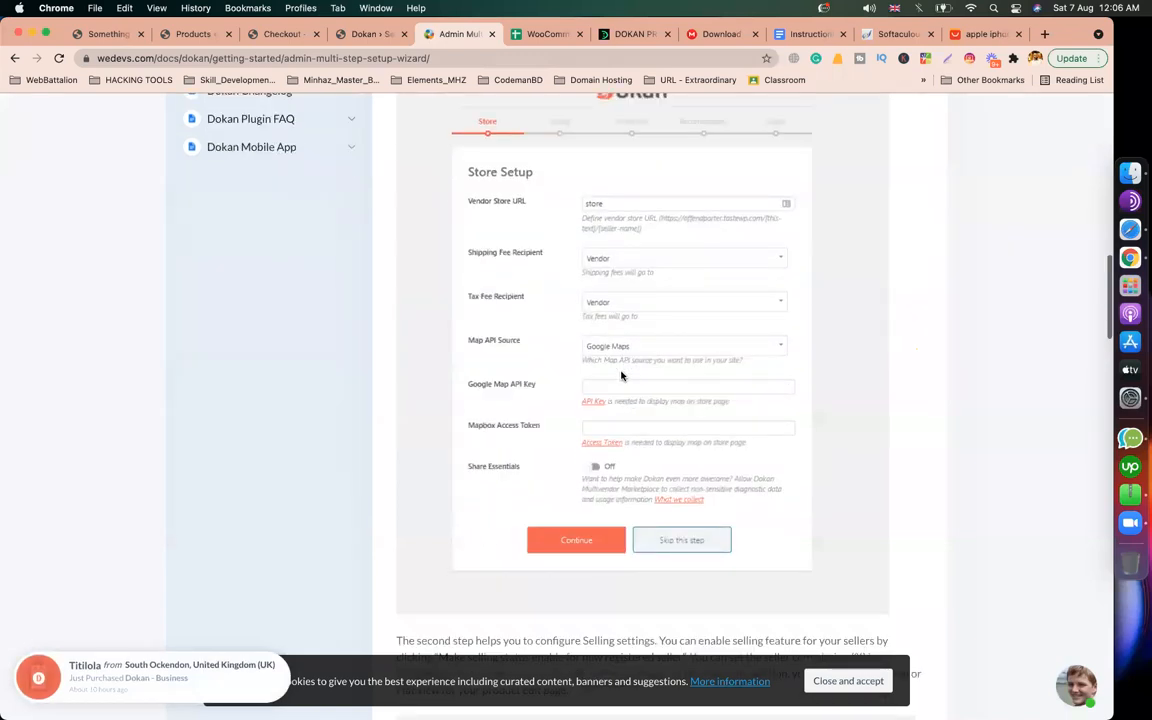
{"action": "left_click", "coordinate": [371, 36]}
{"action": "scroll", "coordinate": [250, 440], "scroll_direction": "down", "scroll_amount": 2}
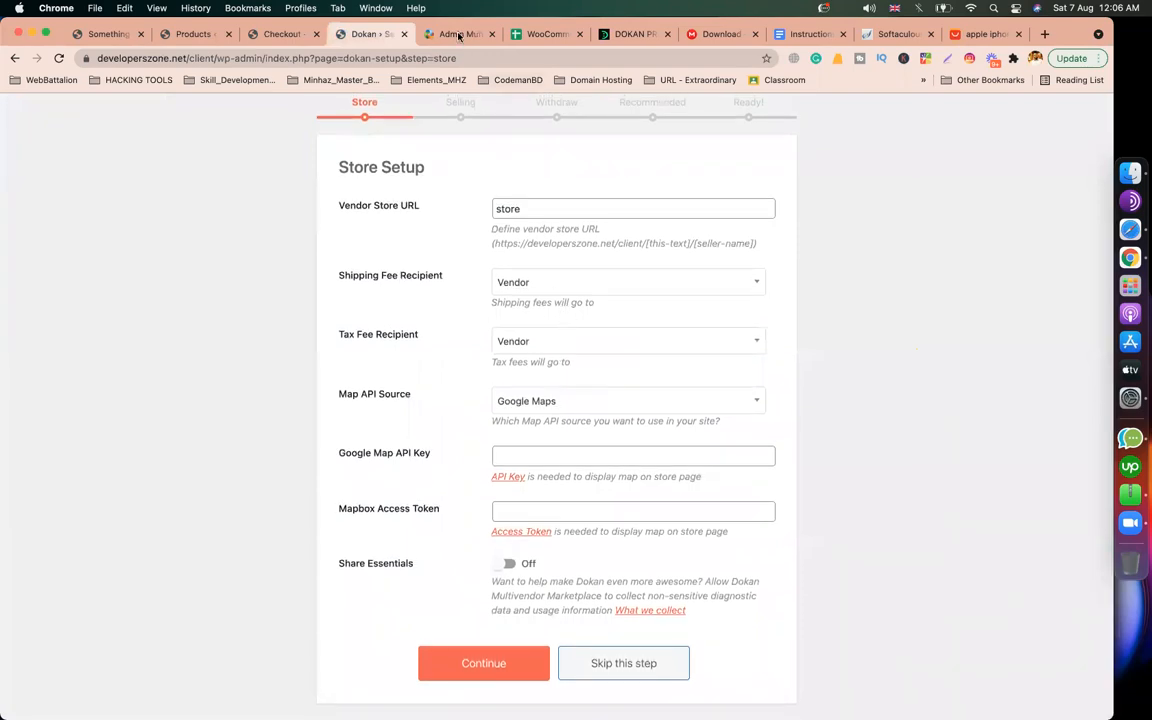
Step: Keep the default store settings (store URL 'store', Vendor as fee recipient) and continue to Selling Setup
{"action": "left_click", "coordinate": [425, 34]}
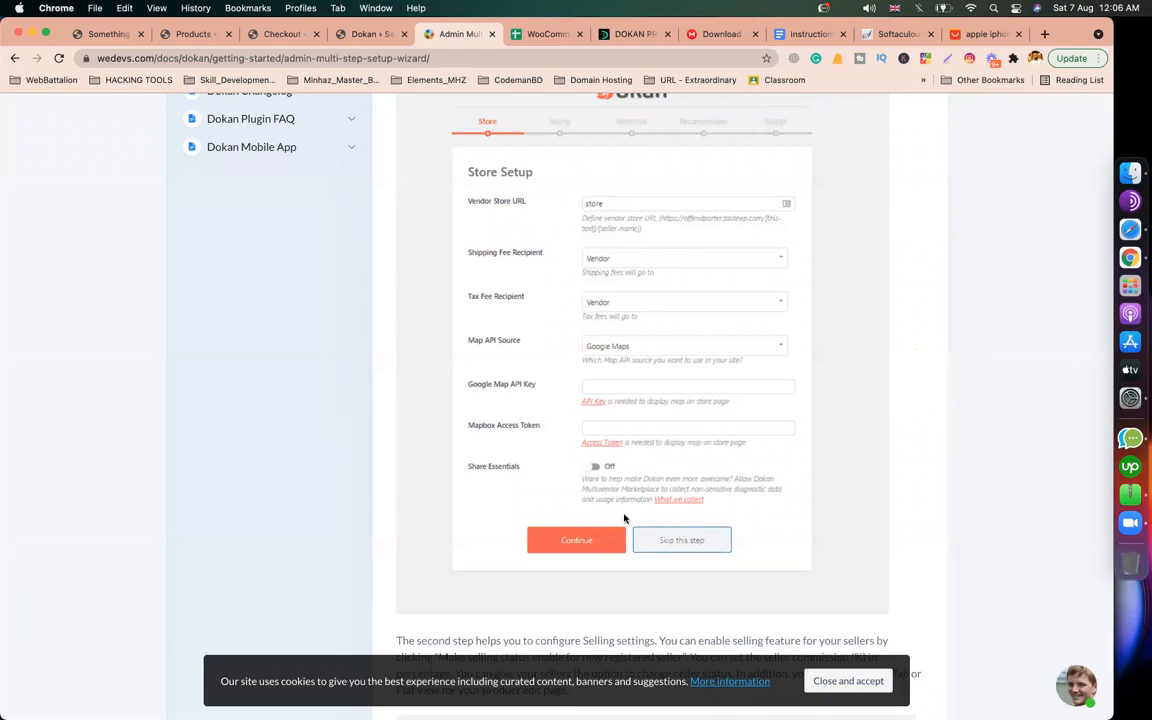
{"action": "left_click", "coordinate": [368, 36]}
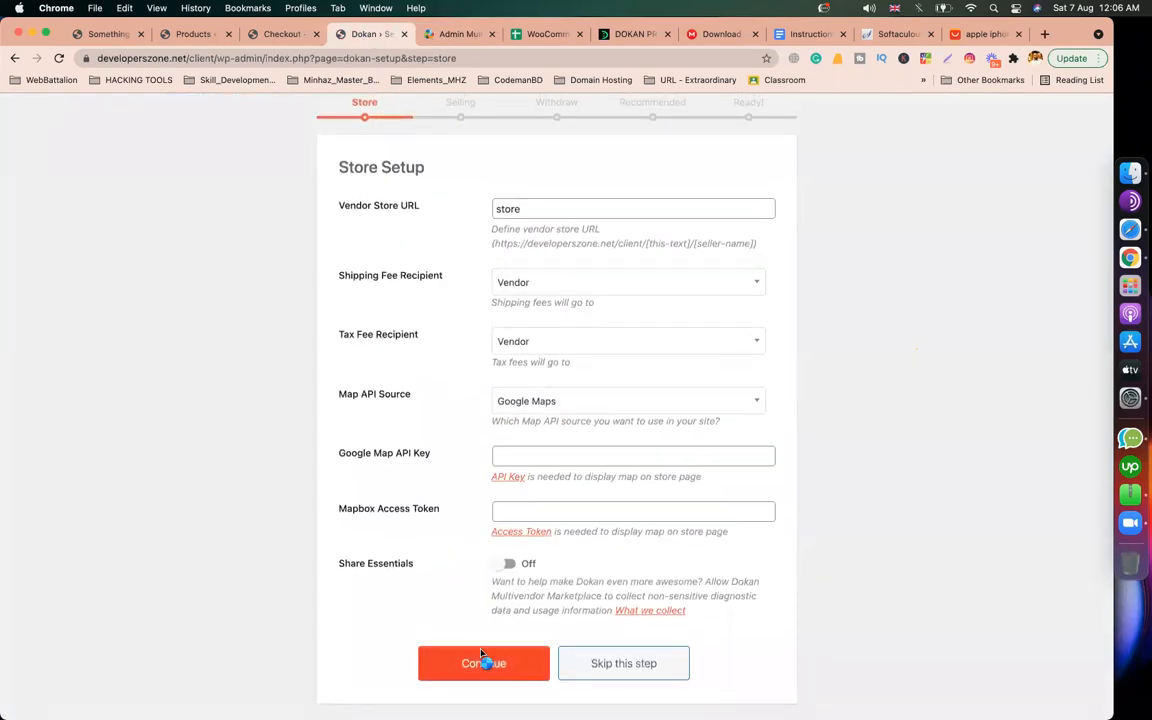
{"action": "left_click", "coordinate": [481, 661]}
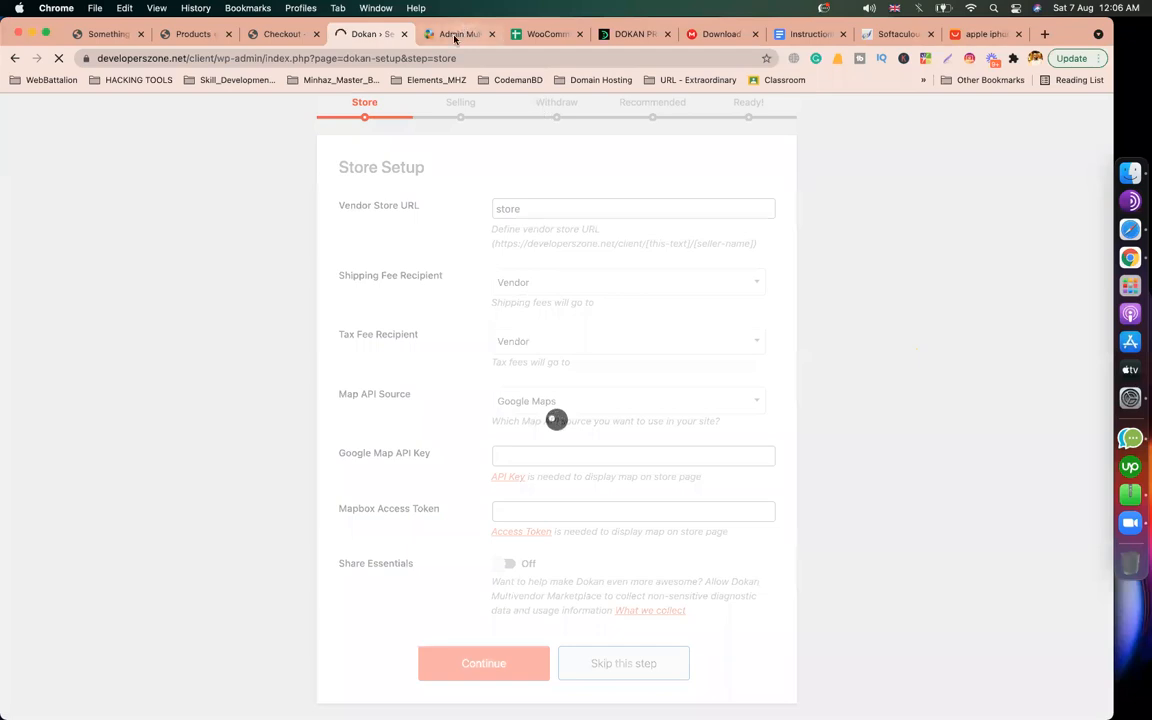
{"action": "left_click", "coordinate": [455, 33]}
{"action": "scroll", "coordinate": [623, 342], "scroll_direction": "down", "scroll_amount": 2}
{"action": "scroll", "coordinate": [623, 342], "scroll_direction": "down", "scroll_amount": 6}
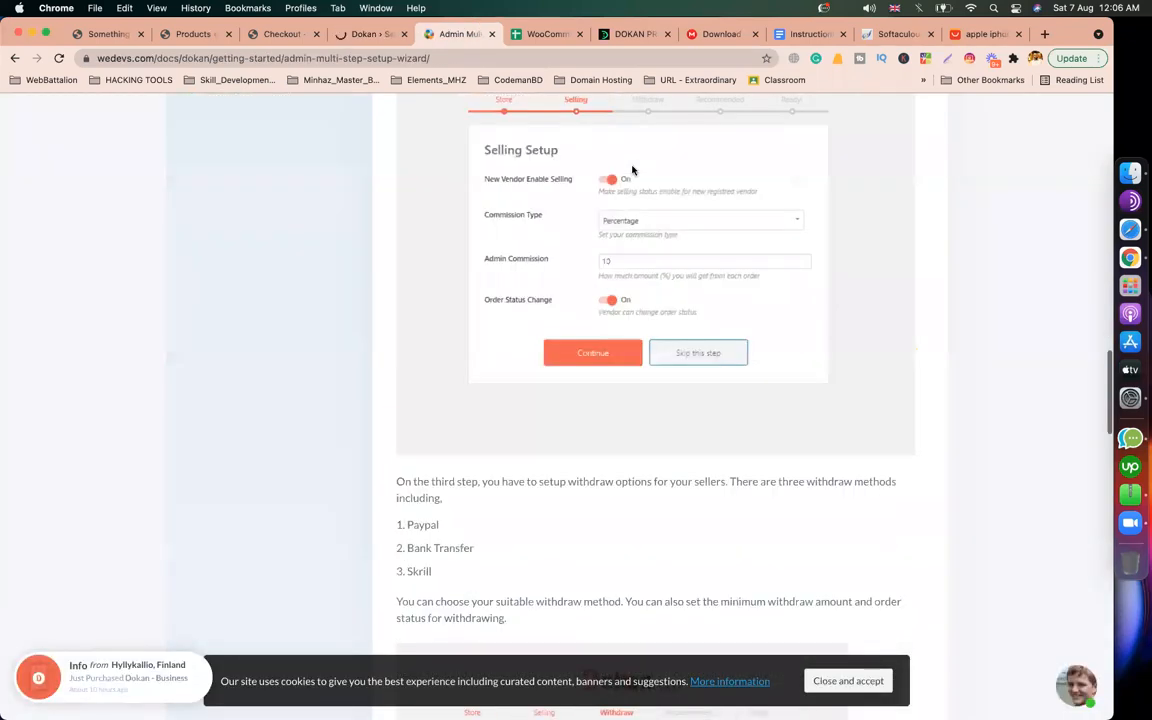
{"action": "left_click", "coordinate": [373, 36]}
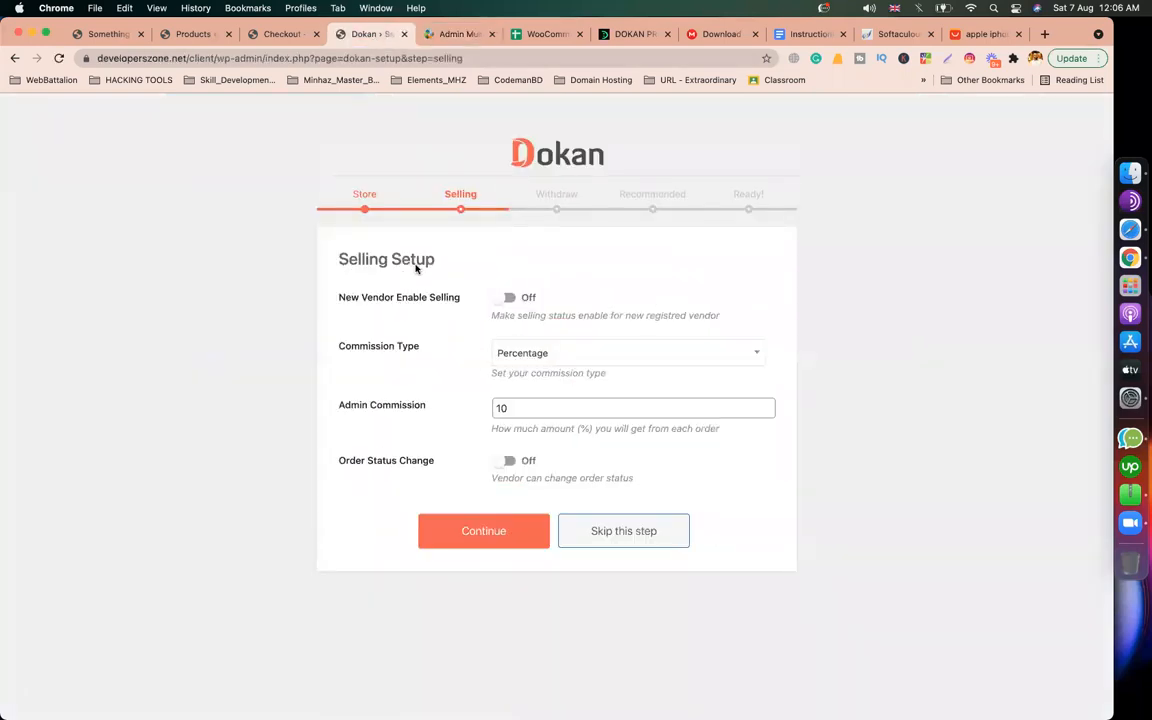
Step: Let newly registered vendors sell immediately, checking against the Selling Setup docs
{"action": "left_click", "coordinate": [451, 36]}
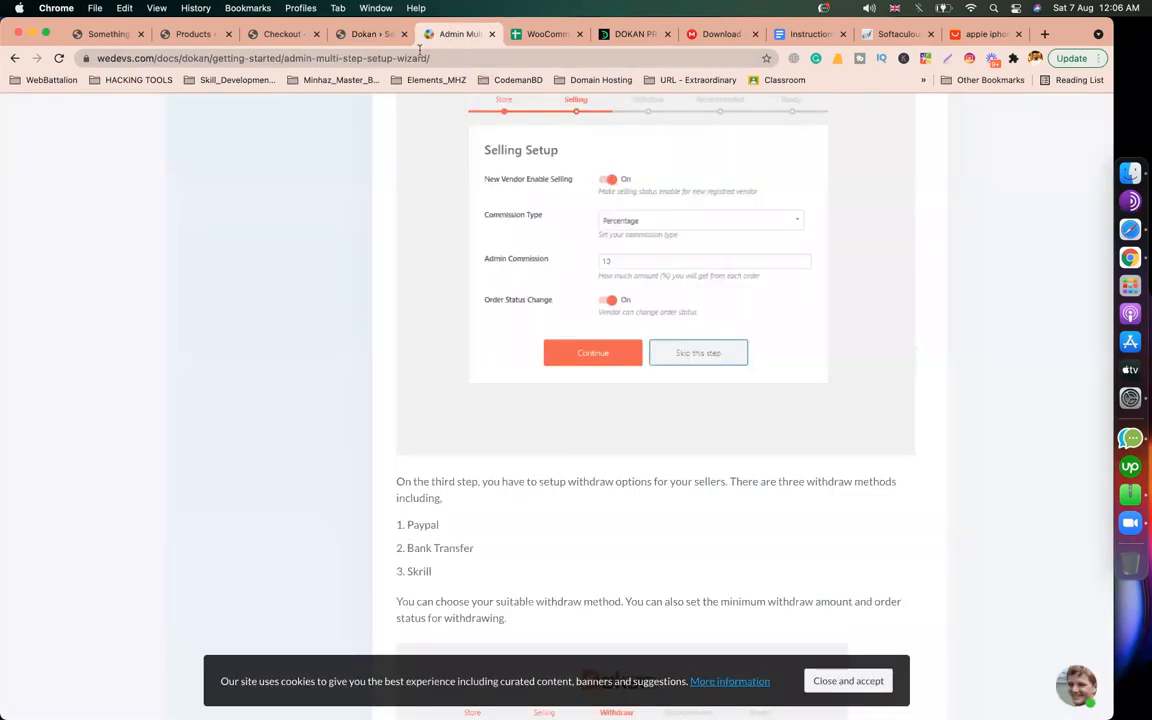
{"action": "left_click", "coordinate": [346, 37]}
{"action": "left_click", "coordinate": [507, 298]}
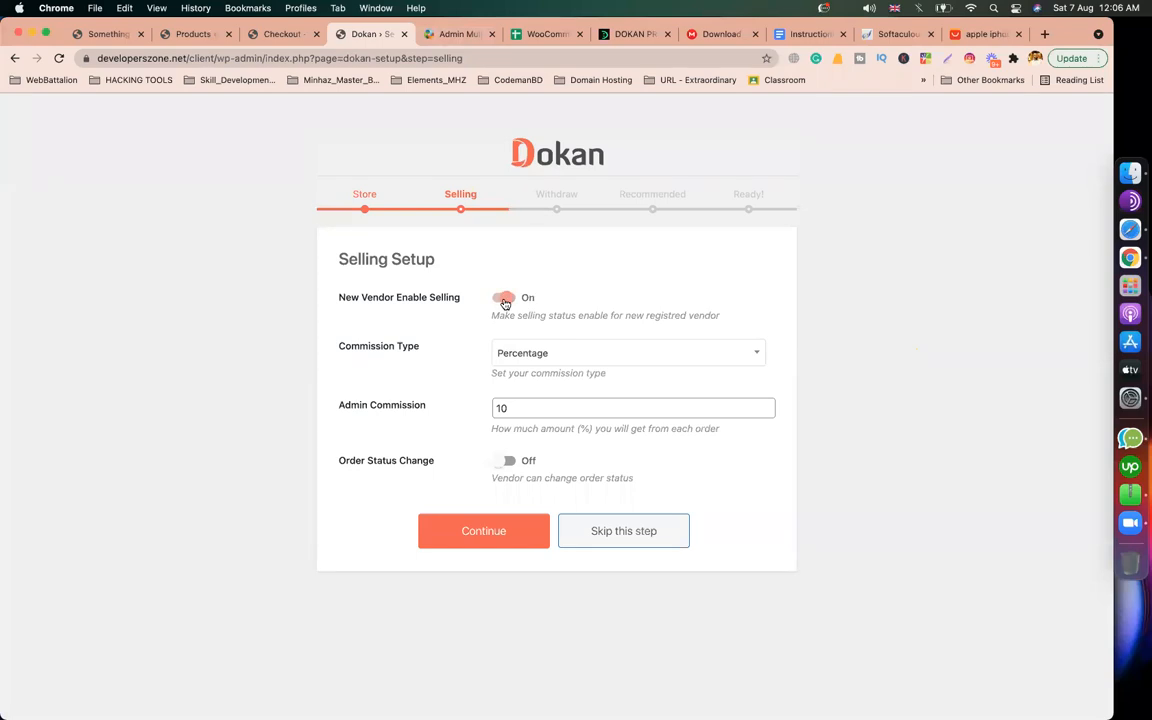
{"action": "left_click", "coordinate": [451, 34]}
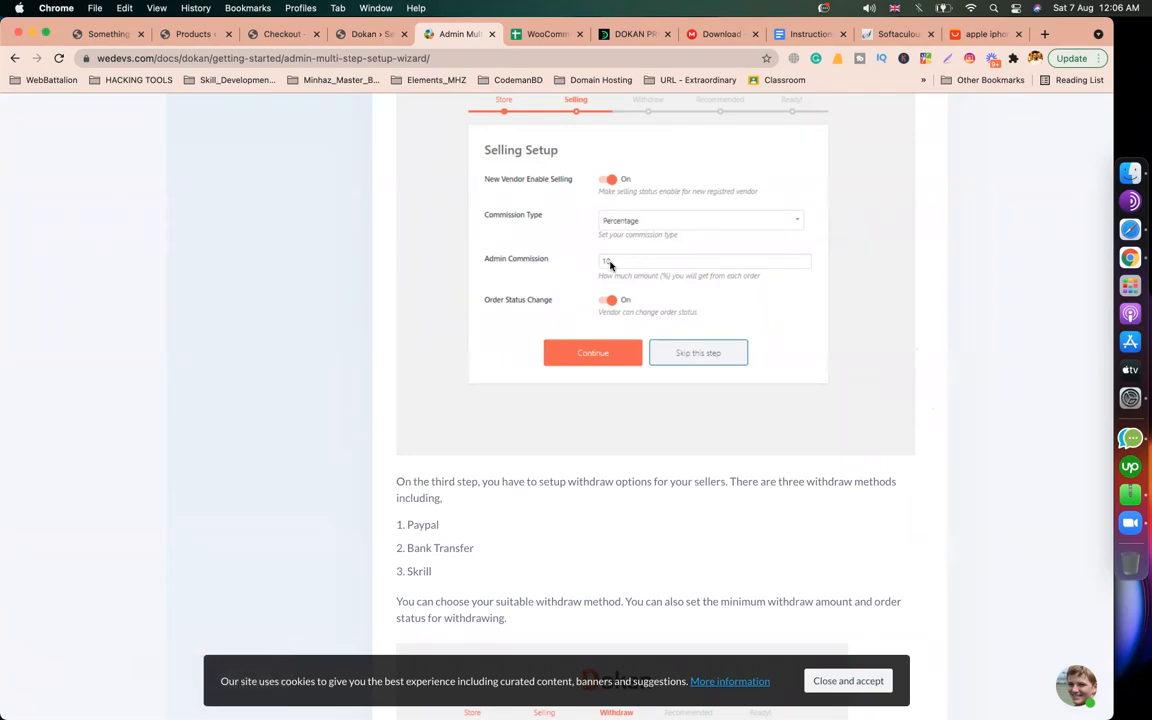
{"action": "left_click", "coordinate": [369, 37]}
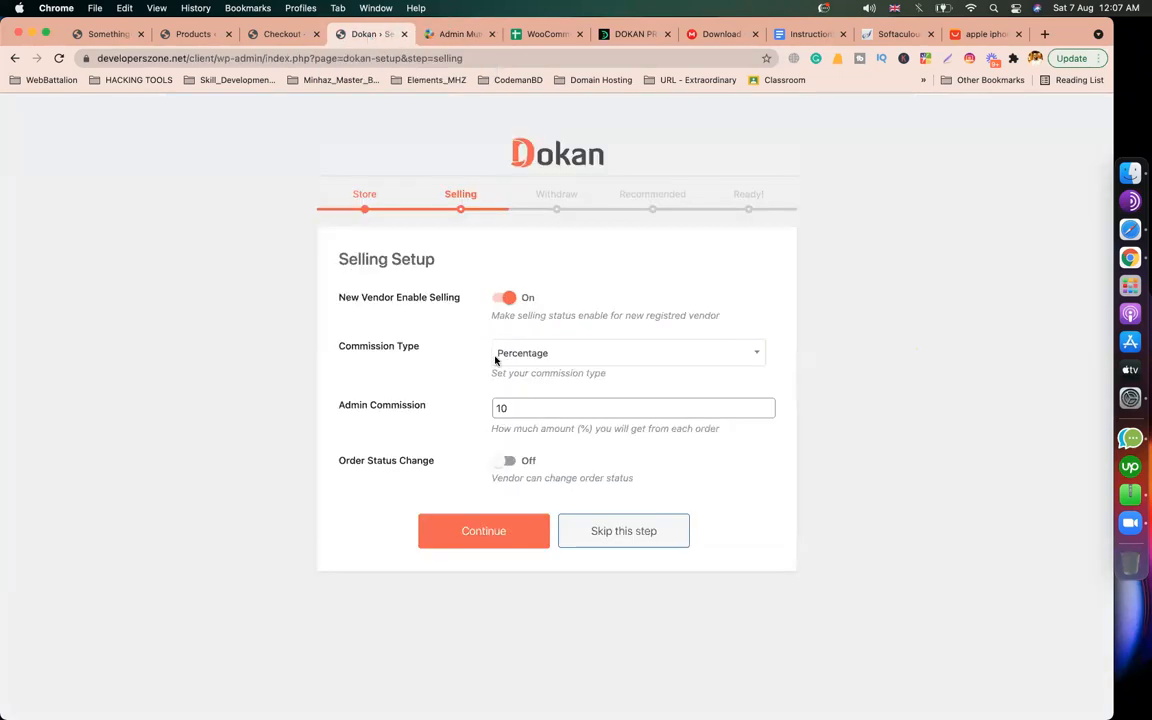
Step: Review the Admin Commission setting and its value of 10
{"action": "double_click", "coordinate": [522, 406]}
{"action": "left_click_drag", "start_coordinate": [424, 406], "coordinate": [345, 411]}
{"action": "left_click", "coordinate": [497, 407]}
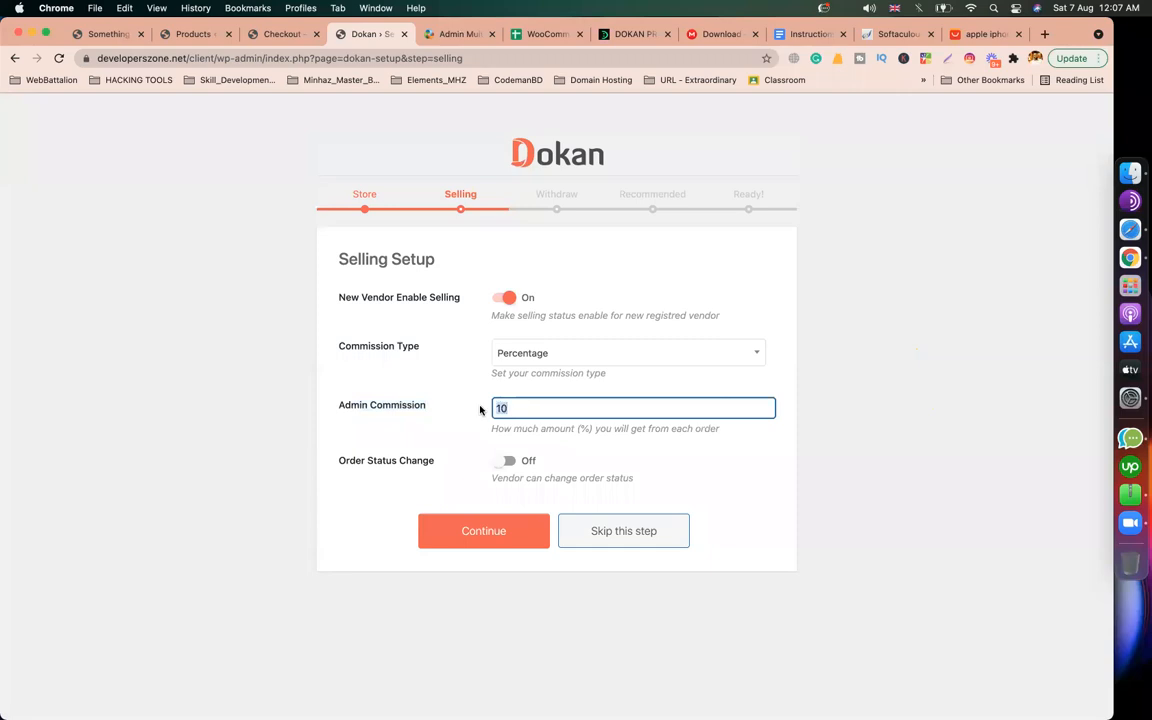
{"action": "left_click_drag", "start_coordinate": [426, 407], "coordinate": [340, 411]}
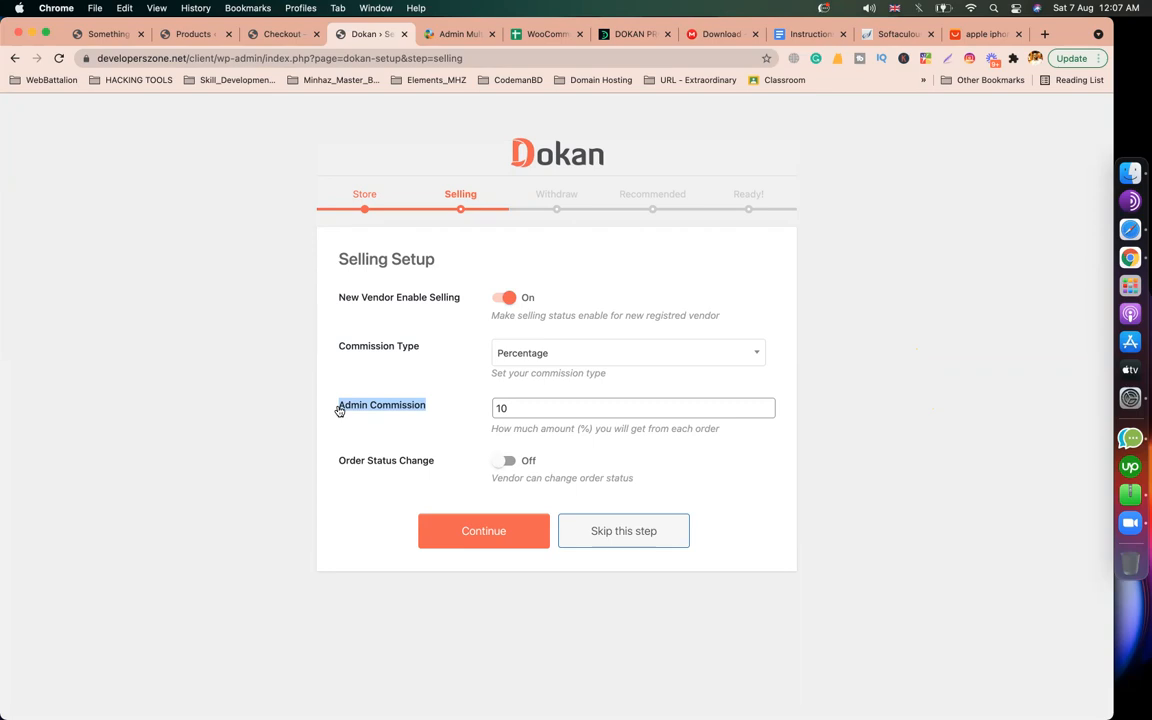
{"action": "left_click", "coordinate": [590, 371]}
{"action": "left_click_drag", "start_coordinate": [554, 407], "coordinate": [424, 411]}
{"action": "left_click", "coordinate": [372, 390]}
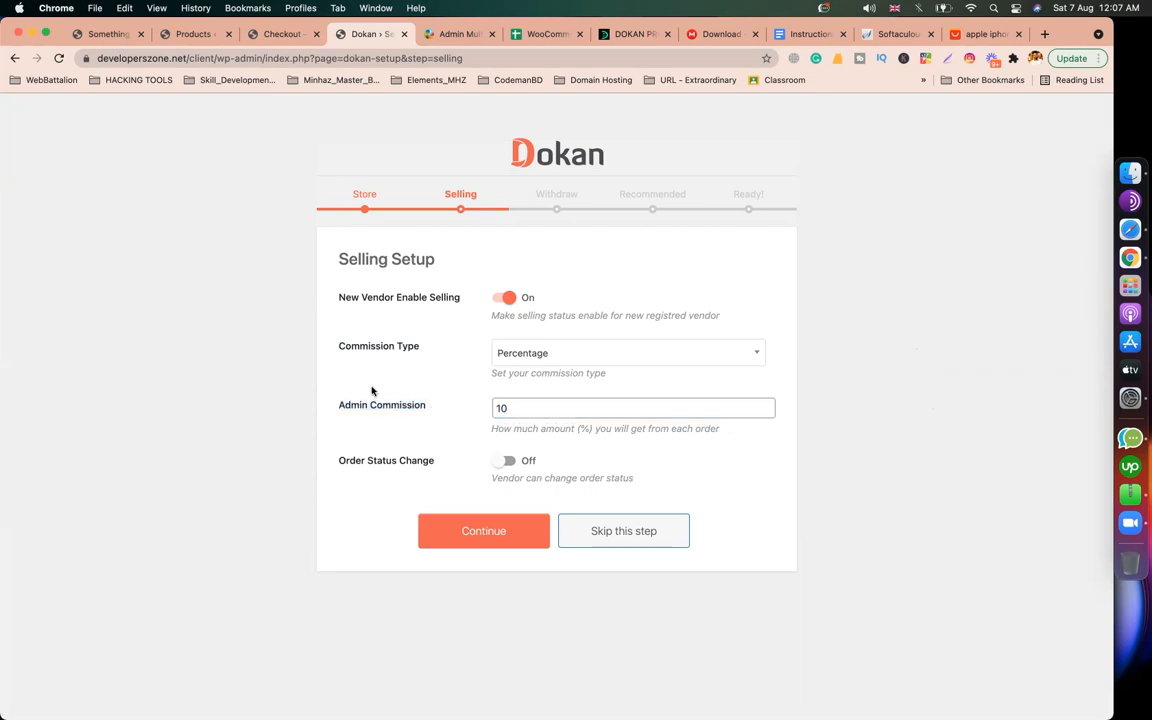
Step: Enable Order Status Change and continue past Selling Setup
{"action": "left_click", "coordinate": [458, 33]}
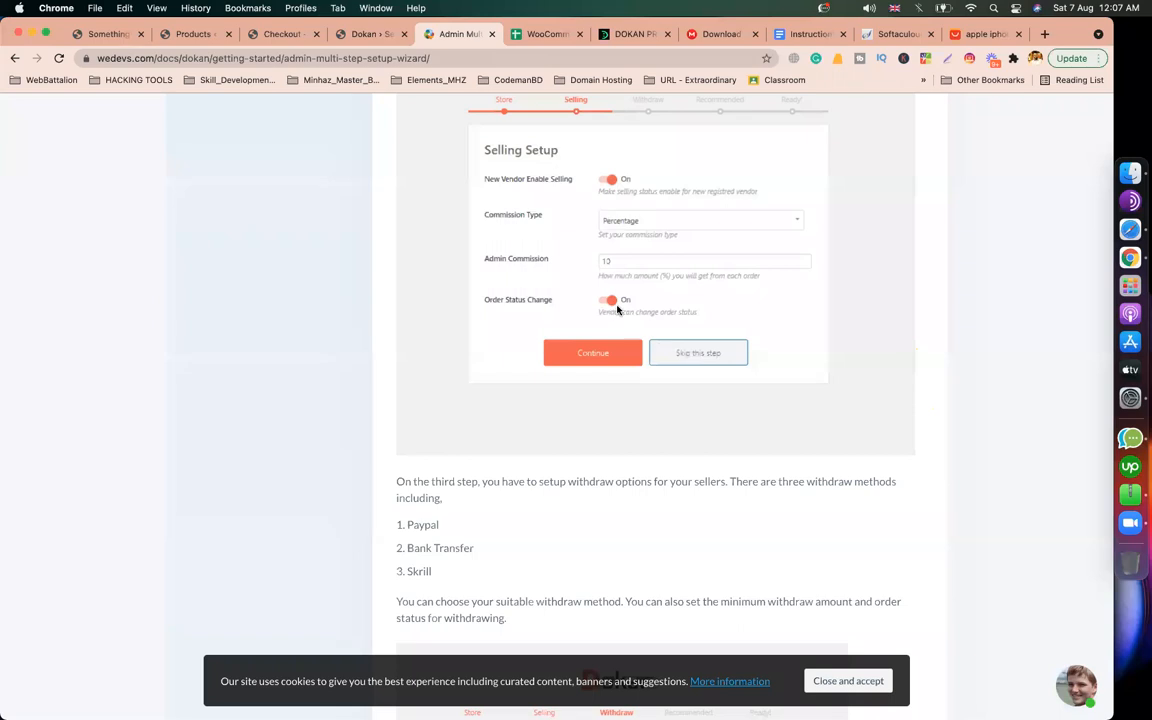
{"action": "left_click", "coordinate": [338, 38]}
{"action": "left_click", "coordinate": [510, 460]}
{"action": "left_click", "coordinate": [503, 533]}
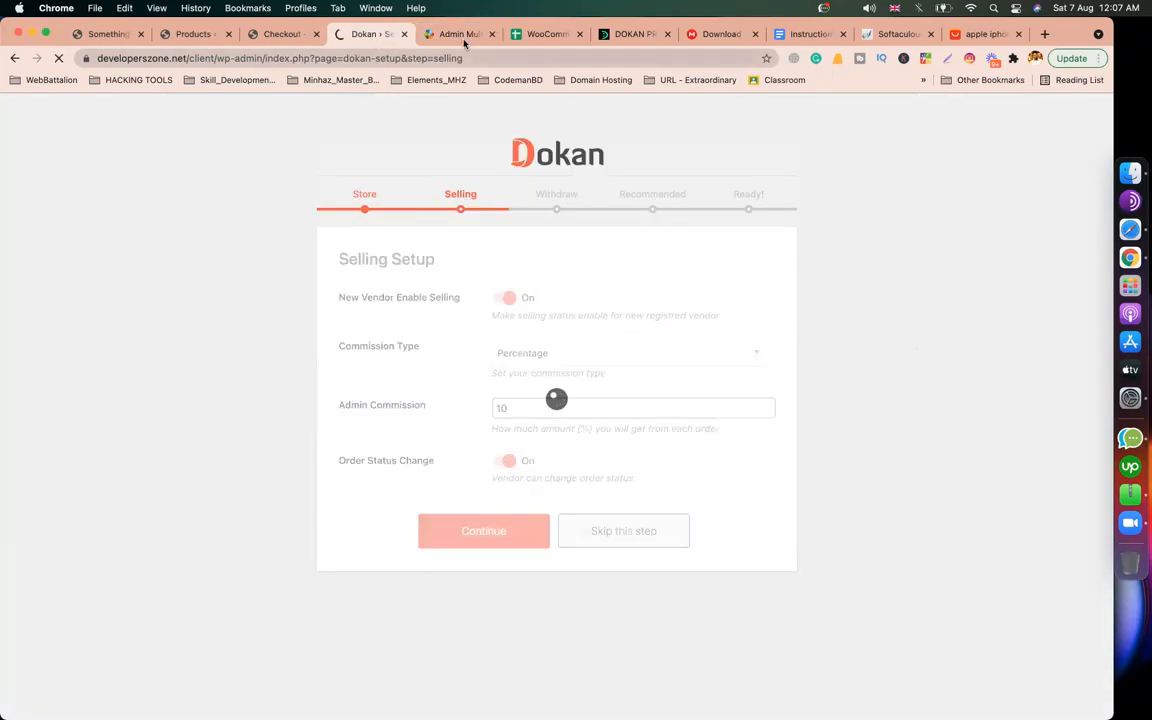
Step: Read the docs' Withdraw Setup explanation of the three withdraw methods, then return to the wizard
{"action": "left_click", "coordinate": [463, 41]}
{"action": "scroll", "coordinate": [548, 398], "scroll_direction": "down", "scroll_amount": 3}
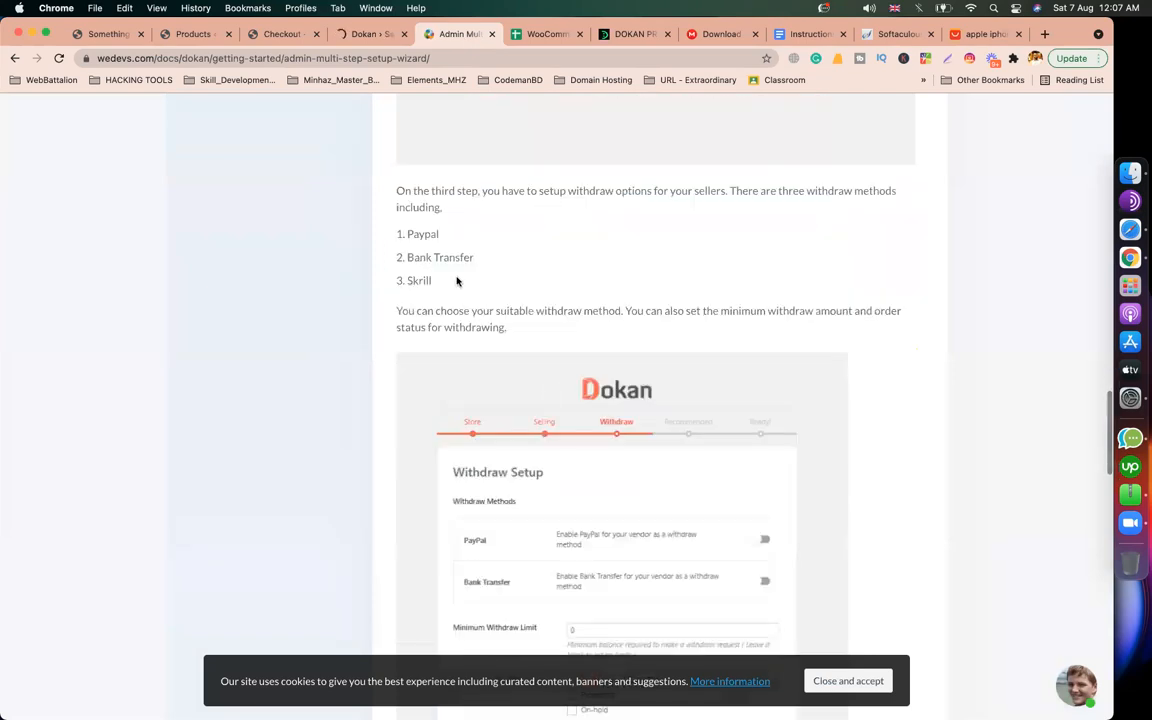
{"action": "left_click_drag", "start_coordinate": [404, 191], "coordinate": [576, 192]}
{"action": "left_click_drag", "start_coordinate": [413, 240], "coordinate": [438, 281]}
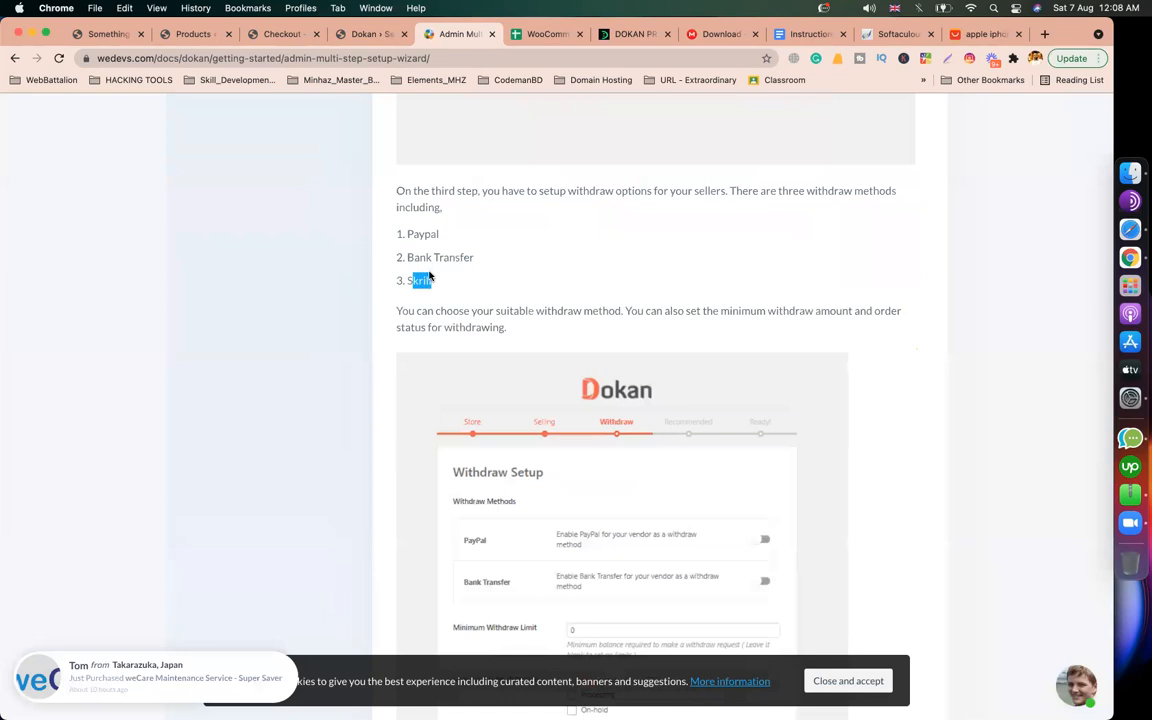
{"action": "key", "text": "ctrl+shift+Tab"}
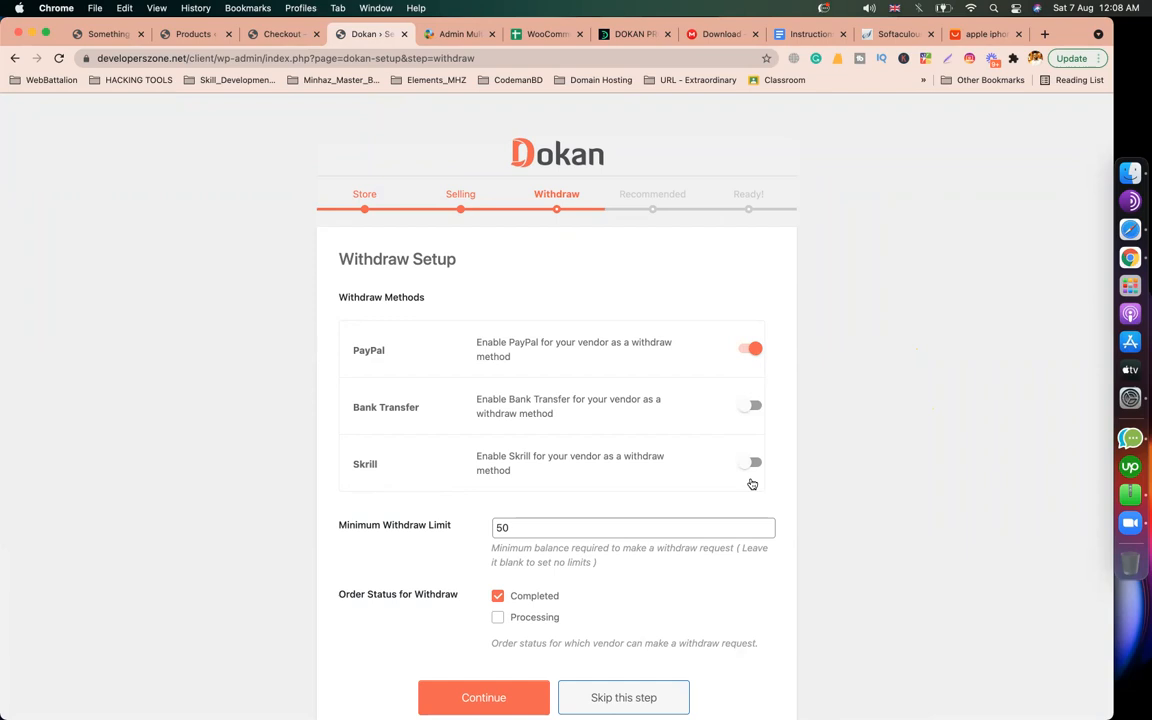
Step: Change the Minimum Withdraw Limit from 50 to 0, after briefly entering 1000
{"action": "scroll", "coordinate": [897, 478], "scroll_direction": "down", "scroll_amount": 1}
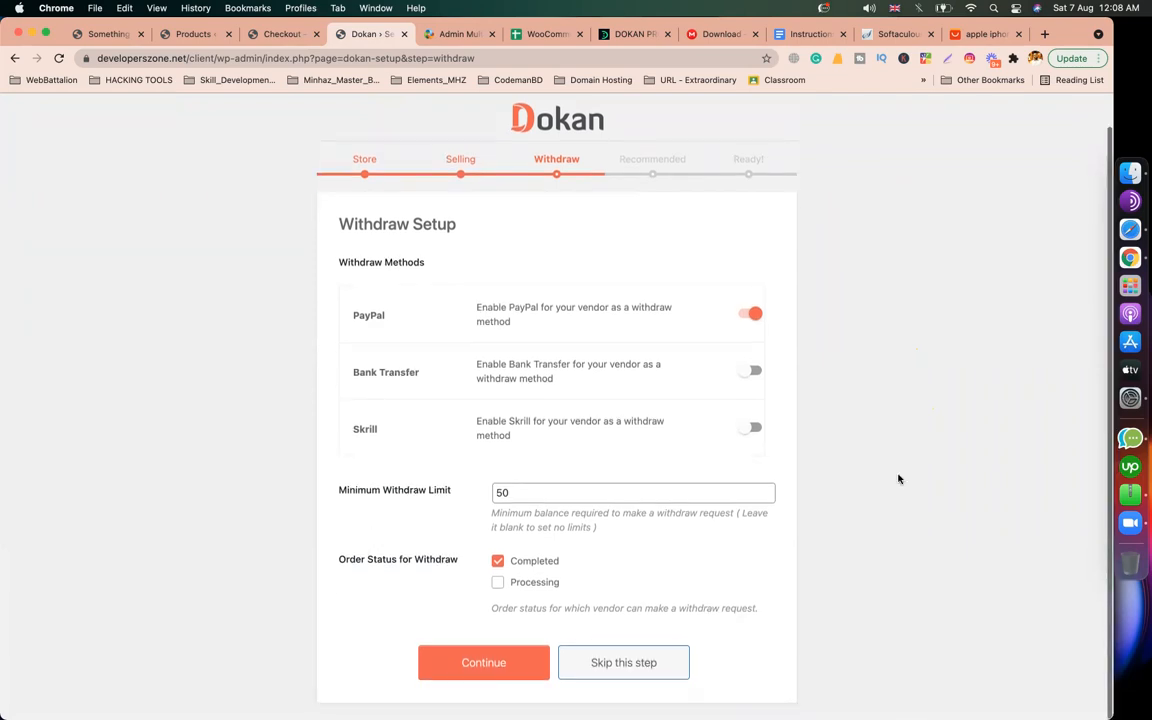
{"action": "left_click", "coordinate": [450, 36]}
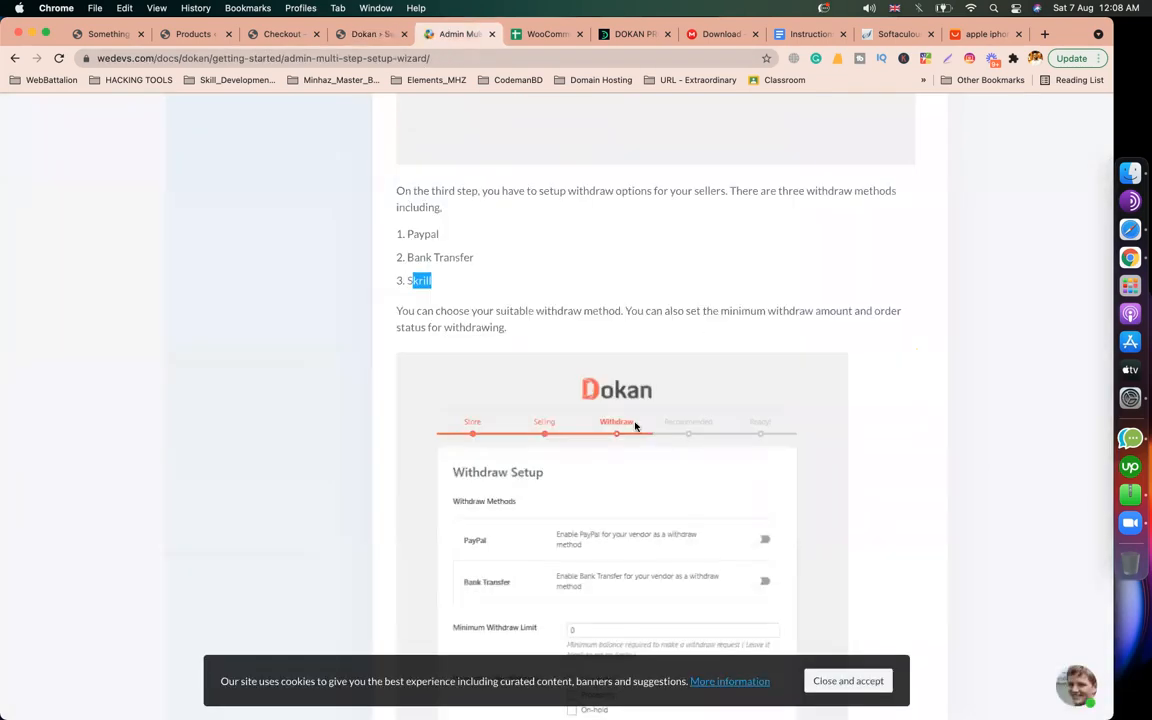
{"action": "scroll", "coordinate": [635, 424], "scroll_direction": "down", "scroll_amount": 5}
{"action": "scroll", "coordinate": [675, 312], "scroll_direction": "down", "scroll_amount": 3}
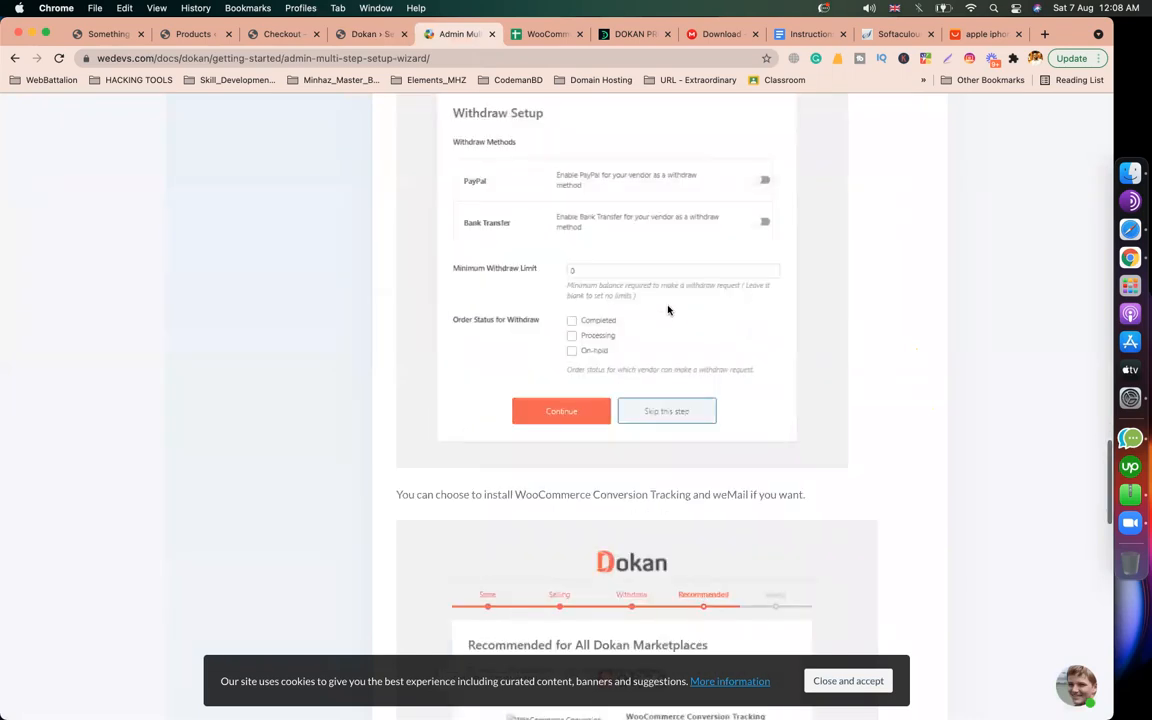
{"action": "left_click", "coordinate": [345, 34]}
{"action": "left_click_drag", "start_coordinate": [519, 494], "coordinate": [484, 497]}
{"action": "type", "text": "1000"}
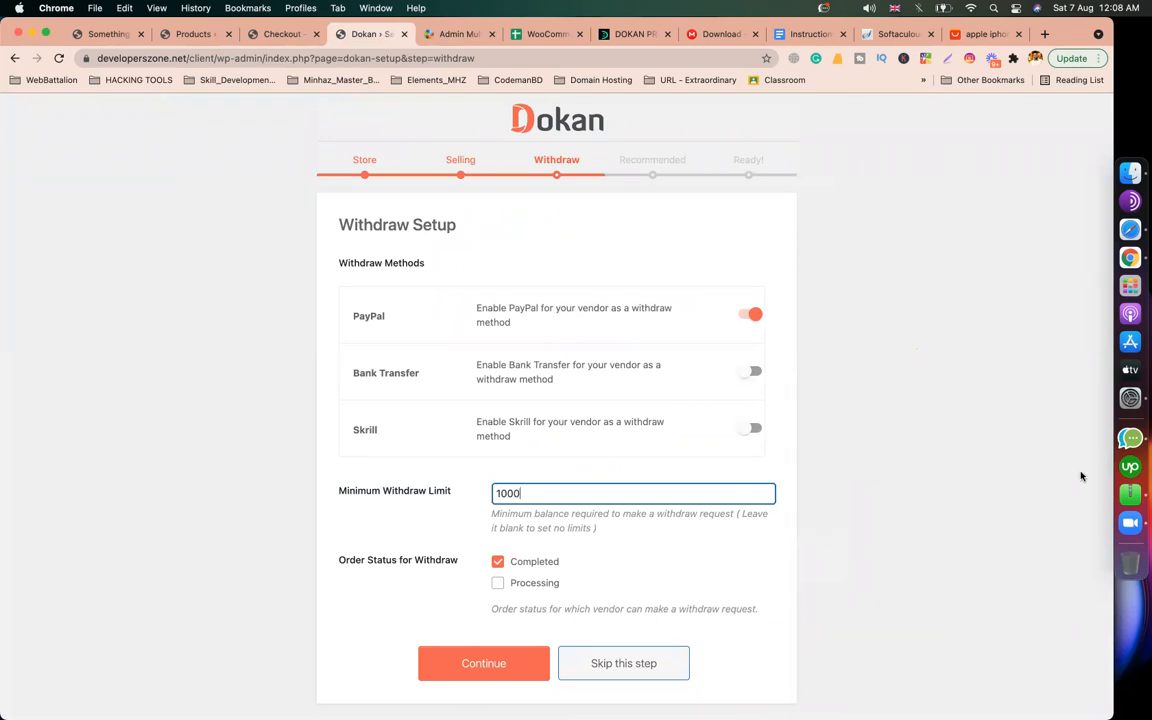
{"action": "left_click_drag", "start_coordinate": [522, 497], "coordinate": [470, 497]}
{"action": "type", "text": "0"}
{"action": "left_click", "coordinate": [239, 488]}
{"action": "left_click", "coordinate": [484, 493]}
{"action": "left_click", "coordinate": [989, 502]}
Step: Review the Order Status for Withdraw setting, keeping Completed checked
{"action": "scroll", "coordinate": [814, 503], "scroll_direction": "down", "scroll_amount": 1}
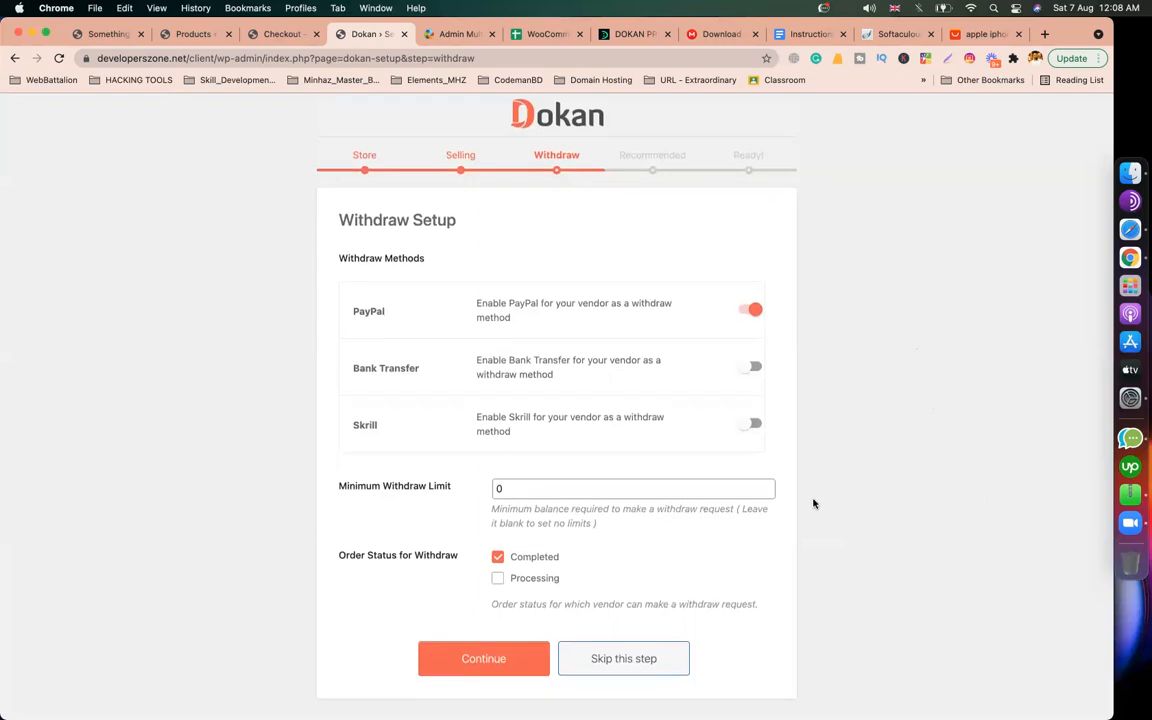
{"action": "left_click", "coordinate": [428, 33]}
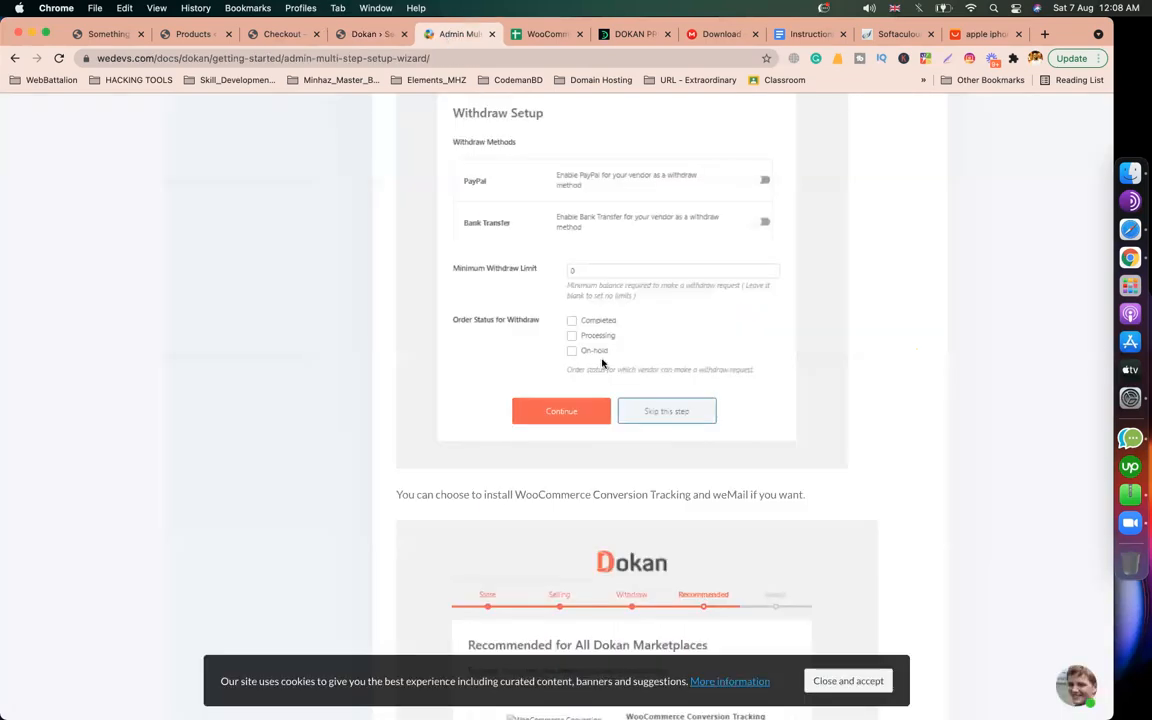
{"action": "left_click", "coordinate": [370, 33]}
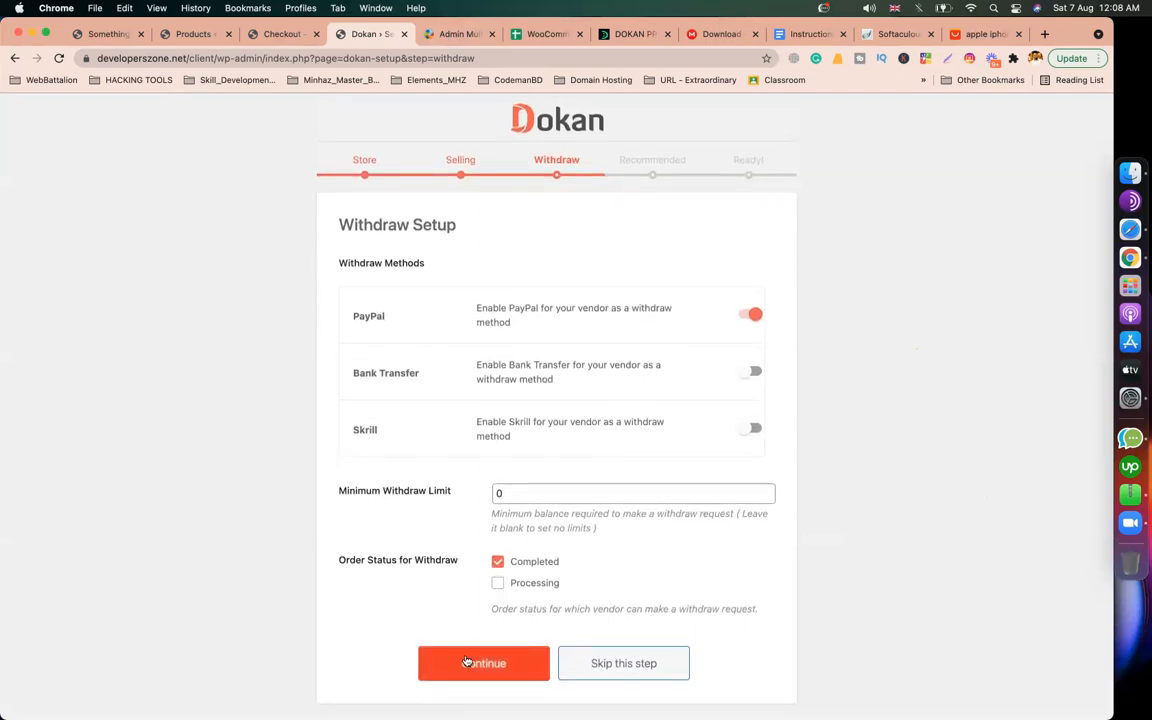
{"action": "left_click_drag", "start_coordinate": [470, 568], "coordinate": [346, 564]}
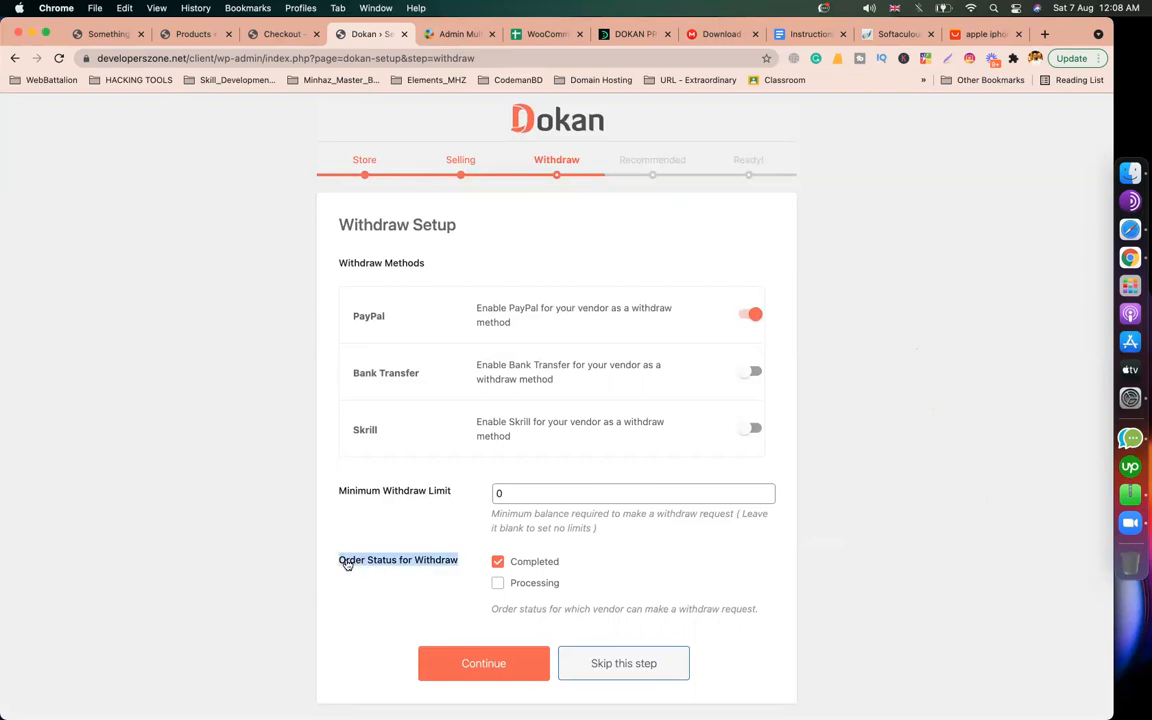
{"action": "left_click_drag", "start_coordinate": [514, 609], "coordinate": [481, 612]}
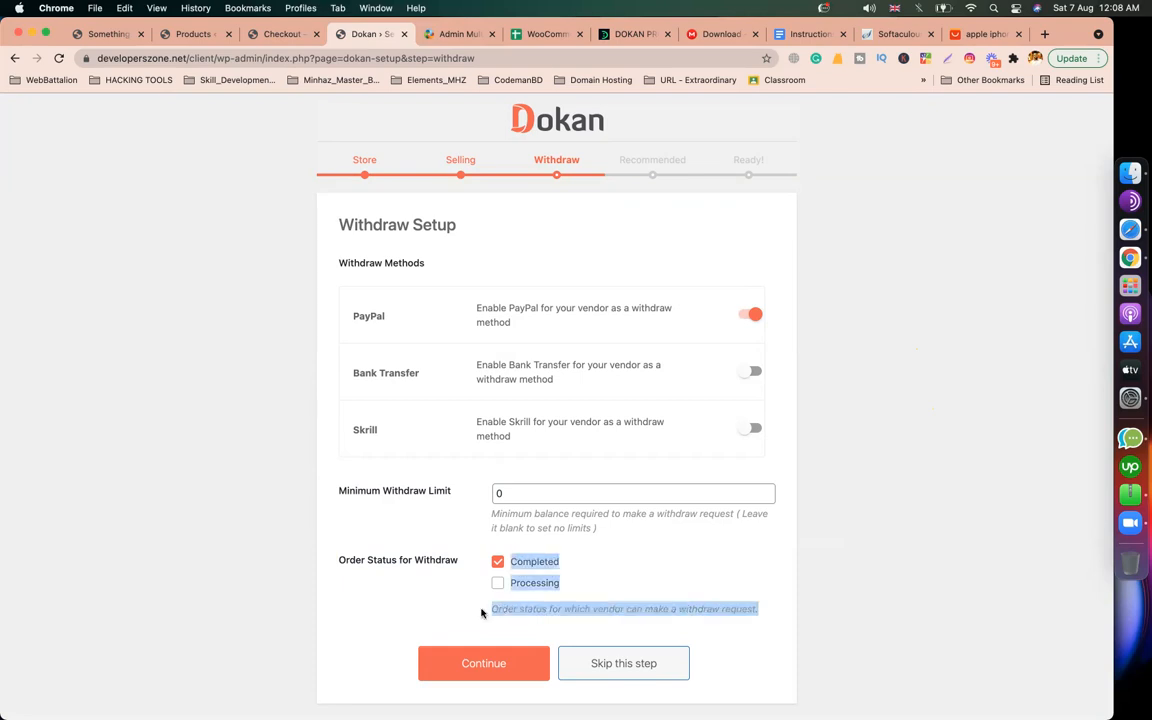
{"action": "left_click", "coordinate": [547, 601]}
{"action": "double_click", "coordinate": [514, 608]}
{"action": "triple_click", "coordinate": [525, 606]}
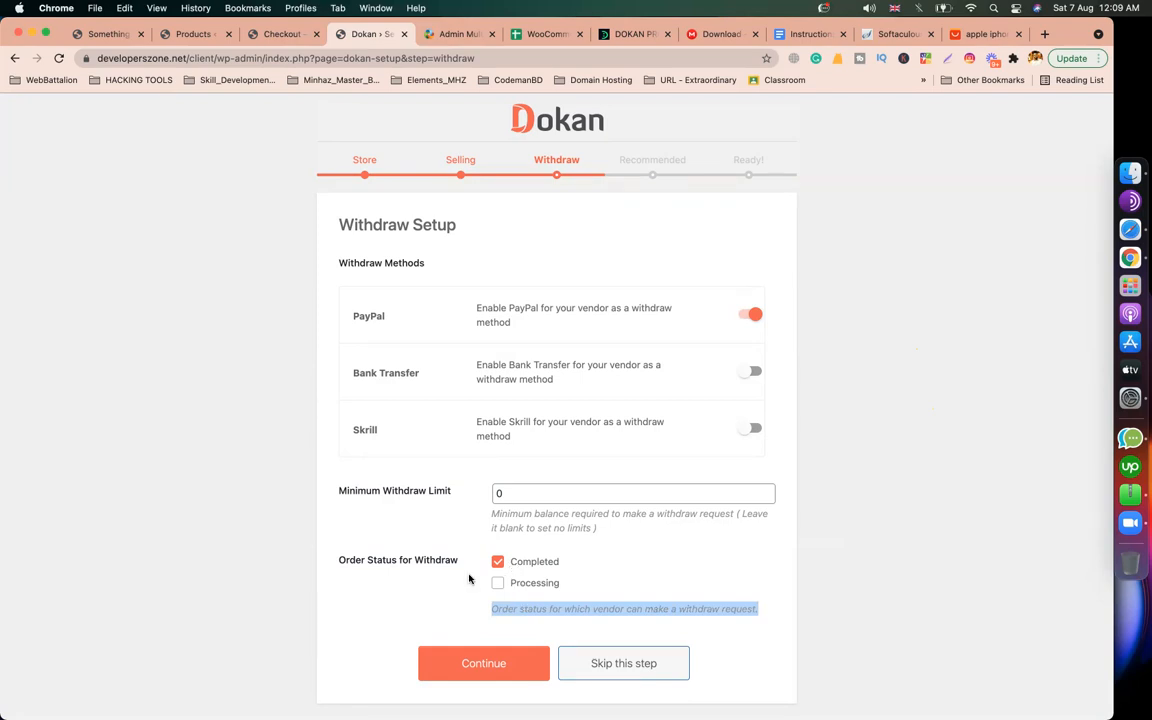
{"action": "left_click", "coordinate": [432, 591]}
Step: Submit Withdraw Setup and check the docs for the Recommended step
{"action": "left_click", "coordinate": [469, 658]}
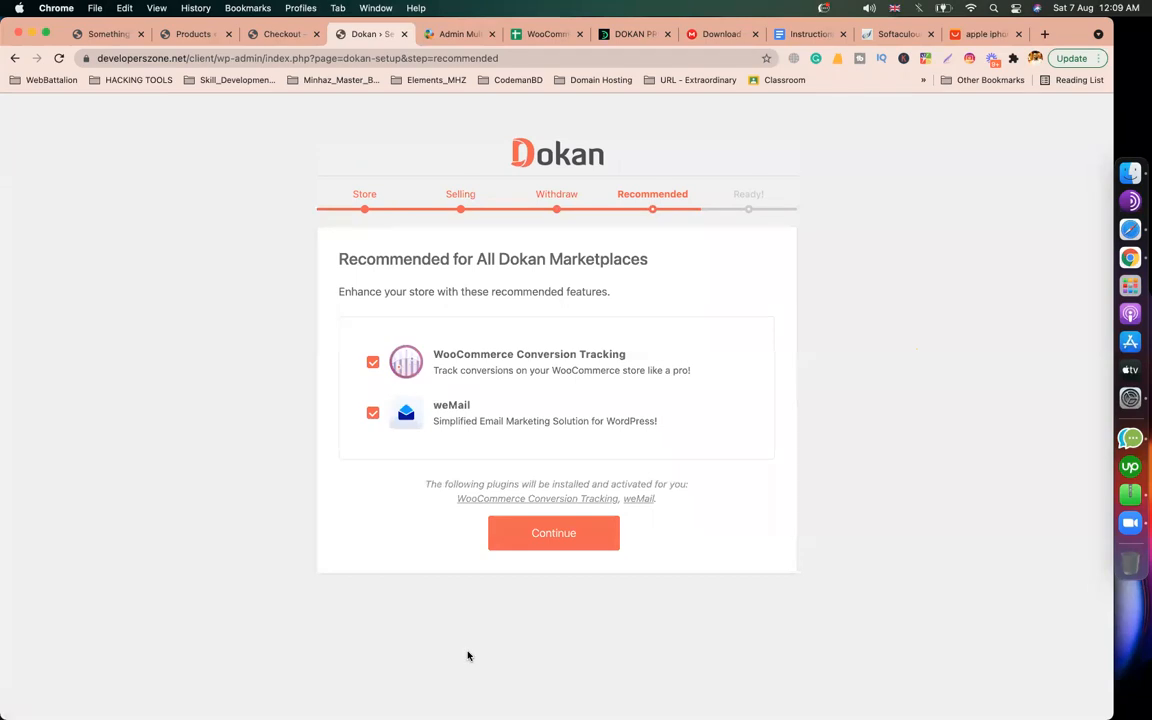
{"action": "left_click", "coordinate": [455, 34]}
{"action": "scroll", "coordinate": [495, 420], "scroll_direction": "down", "scroll_amount": 10}
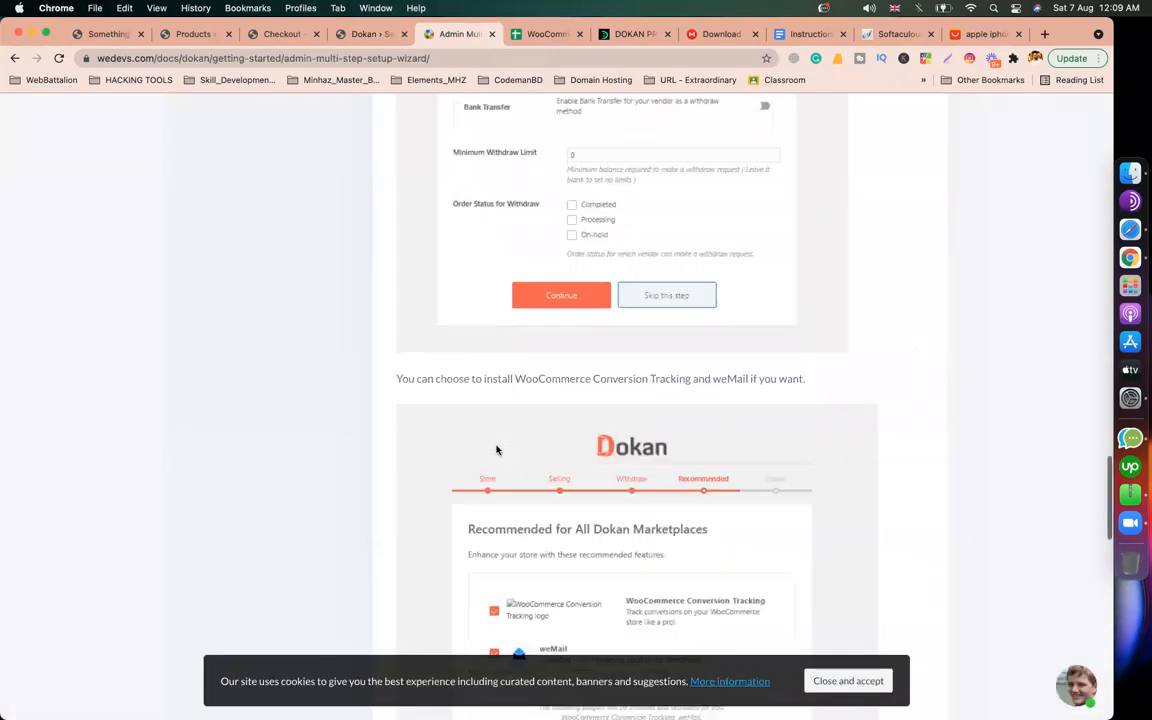
{"action": "scroll", "coordinate": [485, 360], "scroll_direction": "up", "scroll_amount": 2}
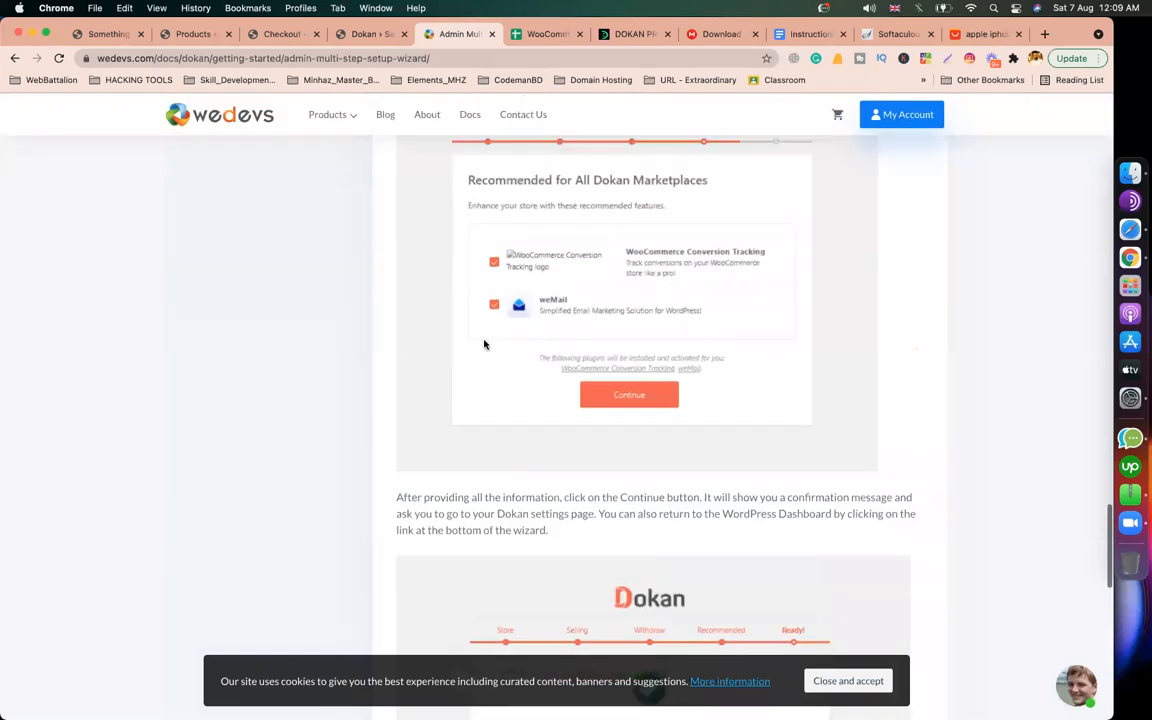
{"action": "left_click", "coordinate": [368, 34]}
Step: Keep both recommended plugins checked and continue to the Ready! step
{"action": "left_click", "coordinate": [529, 535]}
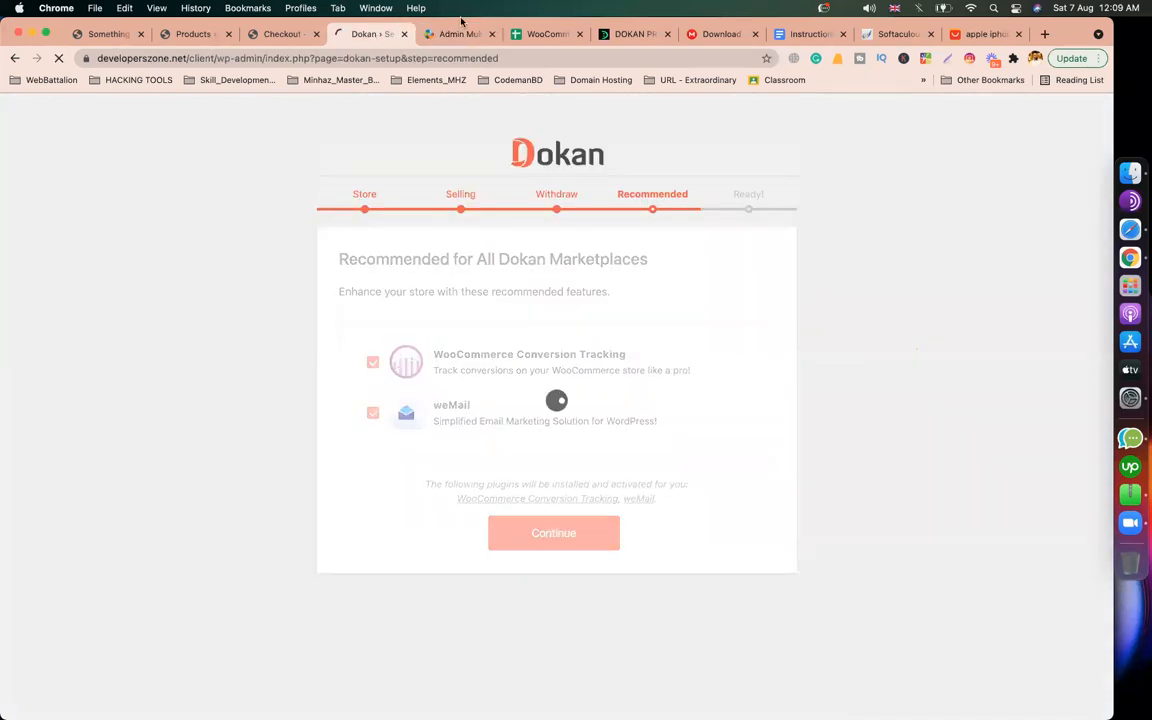
{"action": "key", "text": "ctrl+Tab"}
{"action": "scroll", "coordinate": [498, 435], "scroll_direction": "down", "scroll_amount": 5}
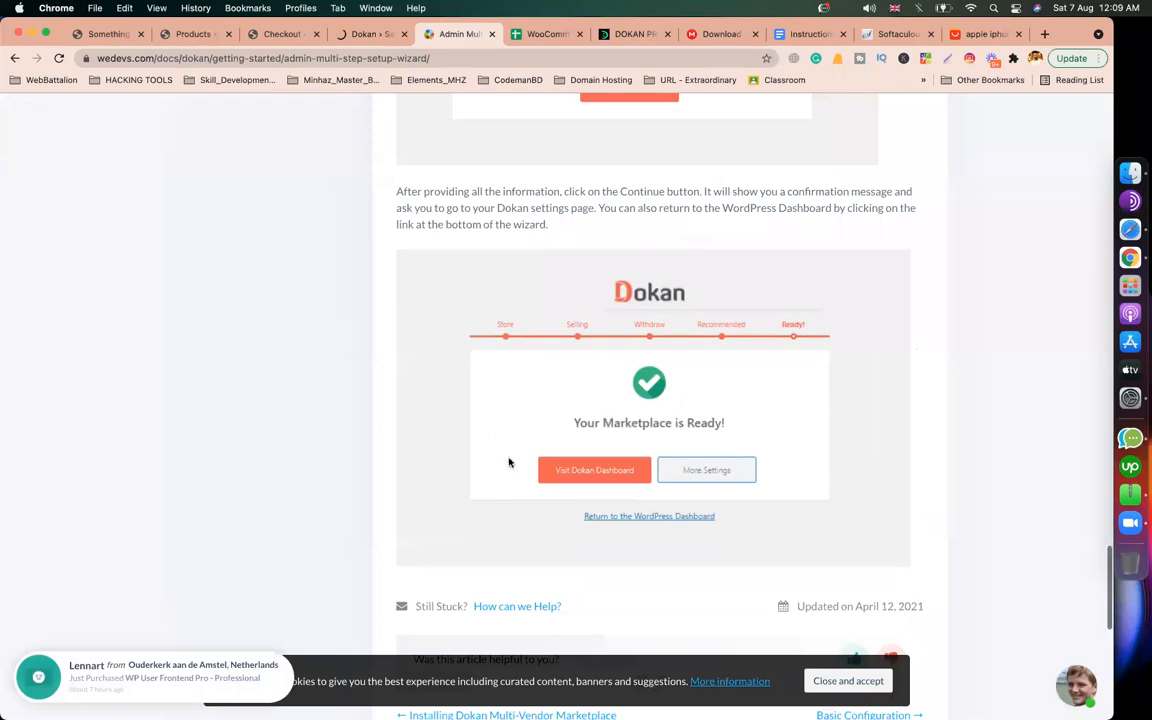
{"action": "left_click", "coordinate": [373, 35]}
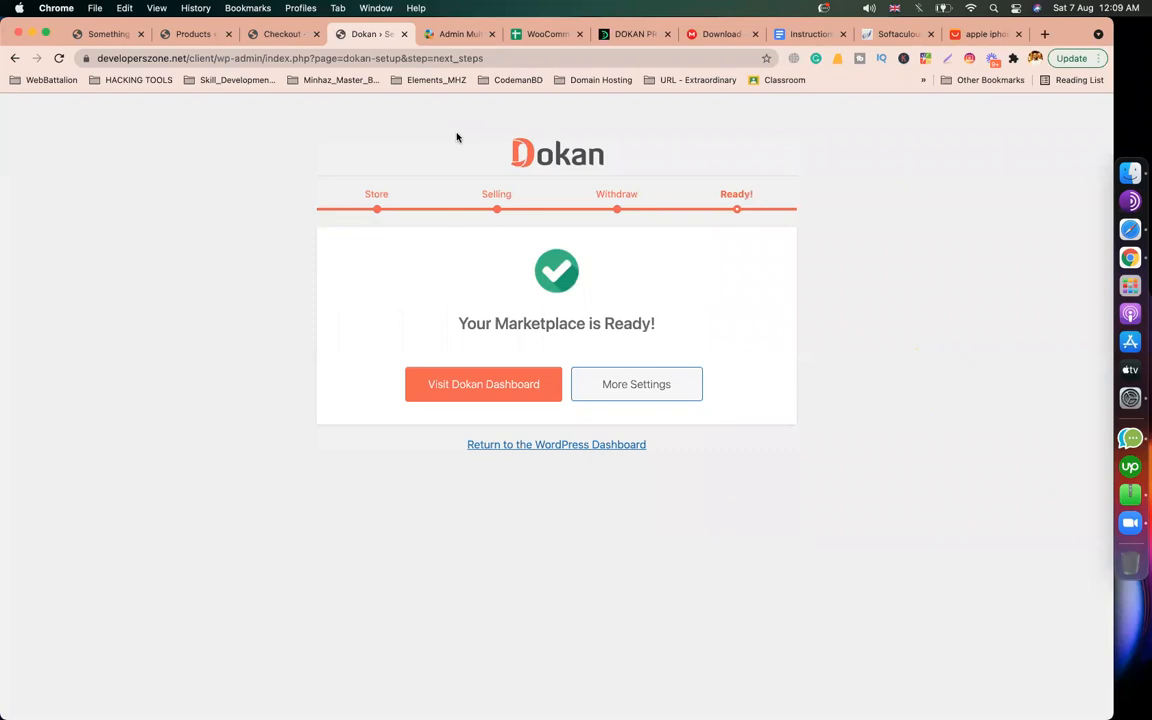
Step: Load the Basic Configuration docs page, then leave the finished wizard for the WordPress dashboard
{"action": "left_click", "coordinate": [451, 35]}
{"action": "scroll", "coordinate": [525, 543], "scroll_direction": "down", "scroll_amount": 5}
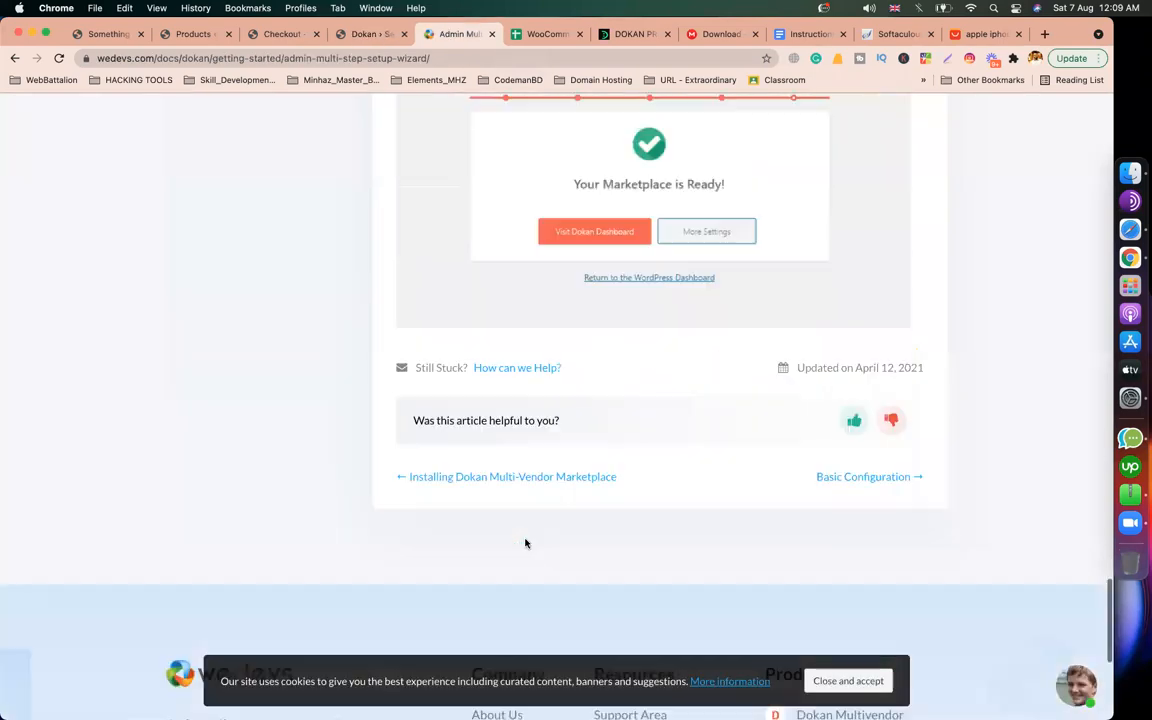
{"action": "scroll", "coordinate": [525, 543], "scroll_direction": "up", "scroll_amount": 15}
{"action": "scroll", "coordinate": [525, 543], "scroll_direction": "up", "scroll_amount": 10}
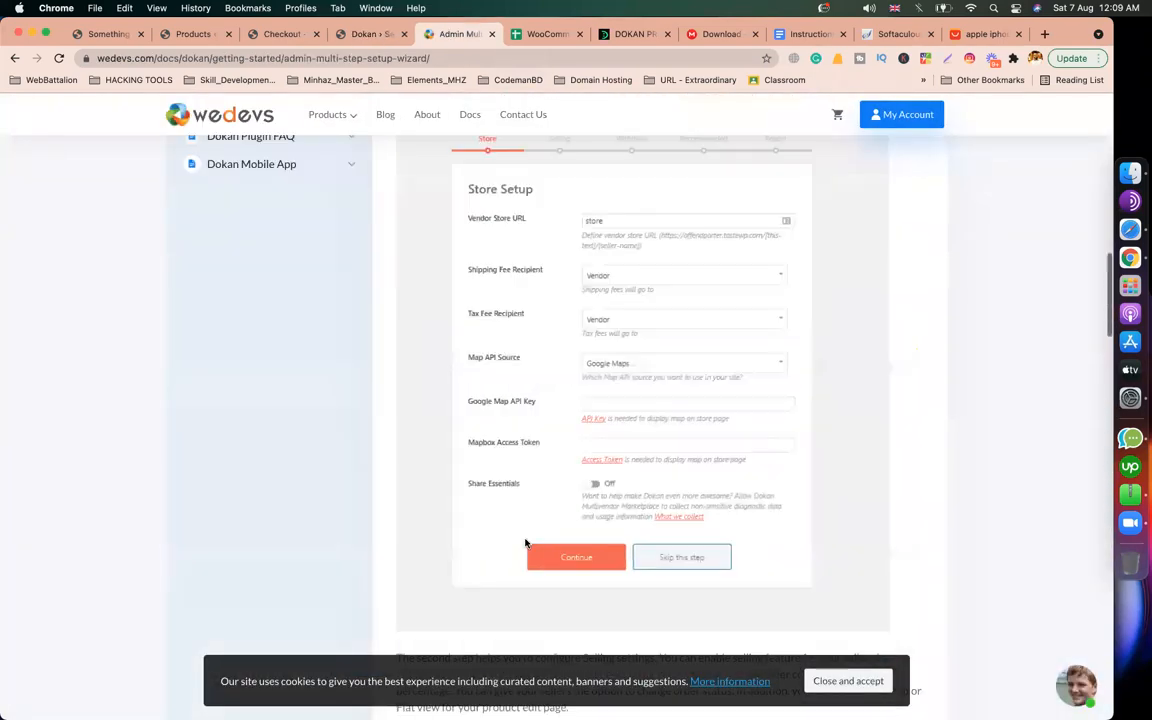
{"action": "scroll", "coordinate": [525, 543], "scroll_direction": "up", "scroll_amount": 10}
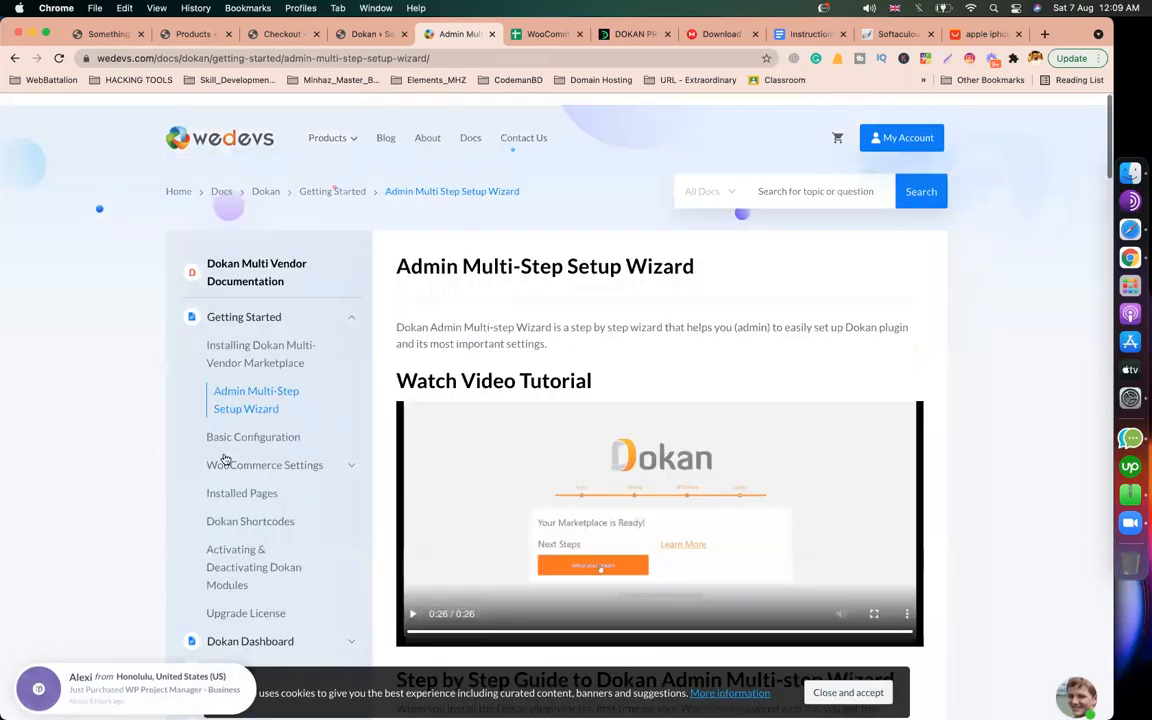
{"action": "left_click", "coordinate": [256, 430]}
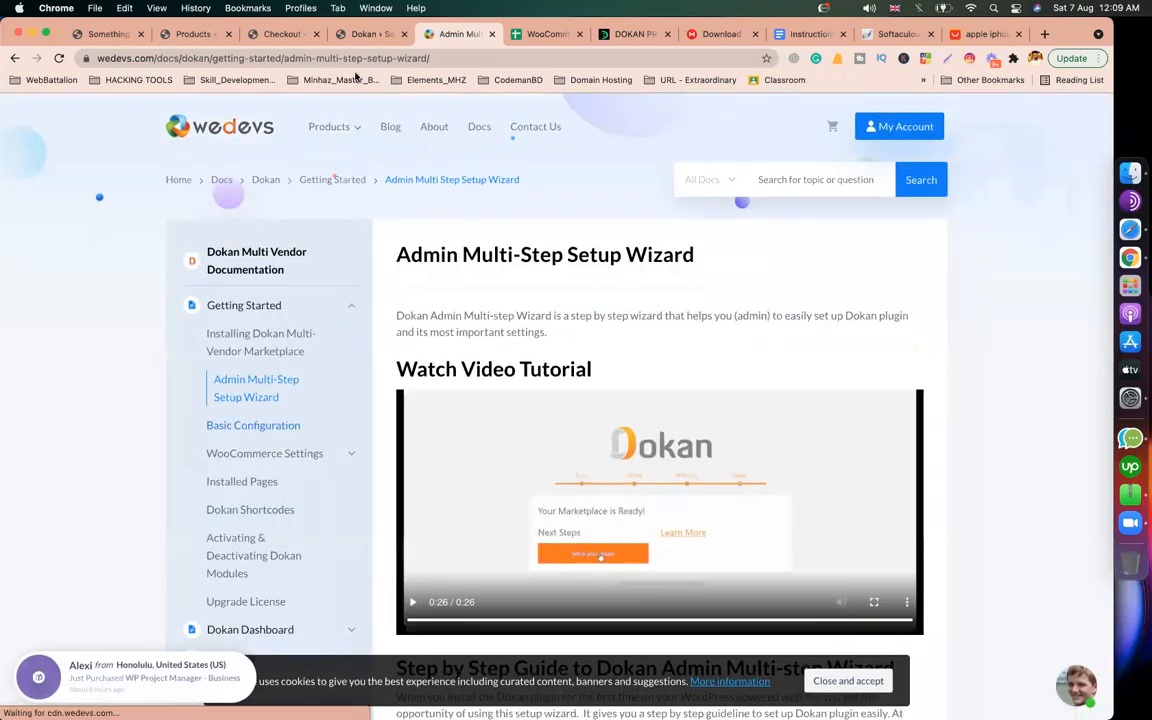
{"action": "left_click", "coordinate": [351, 38]}
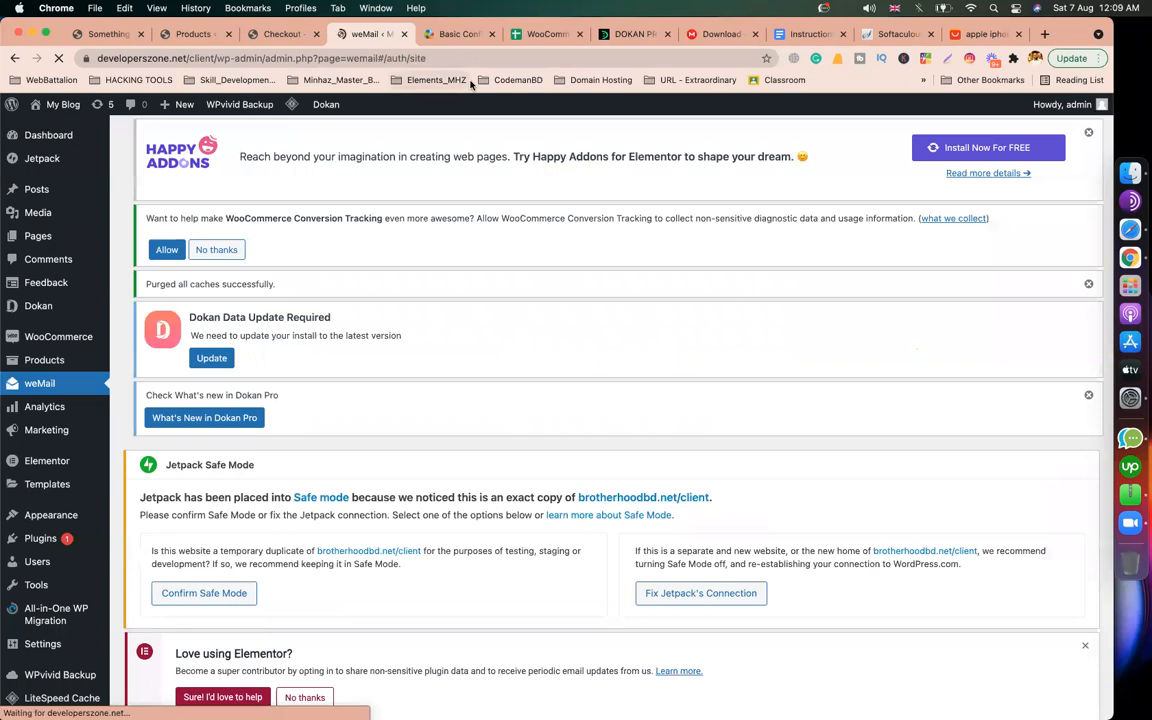
Step: Read the docs' Vendor Registration form section and its WP-admin → Settings → General path
{"action": "left_click", "coordinate": [445, 34]}
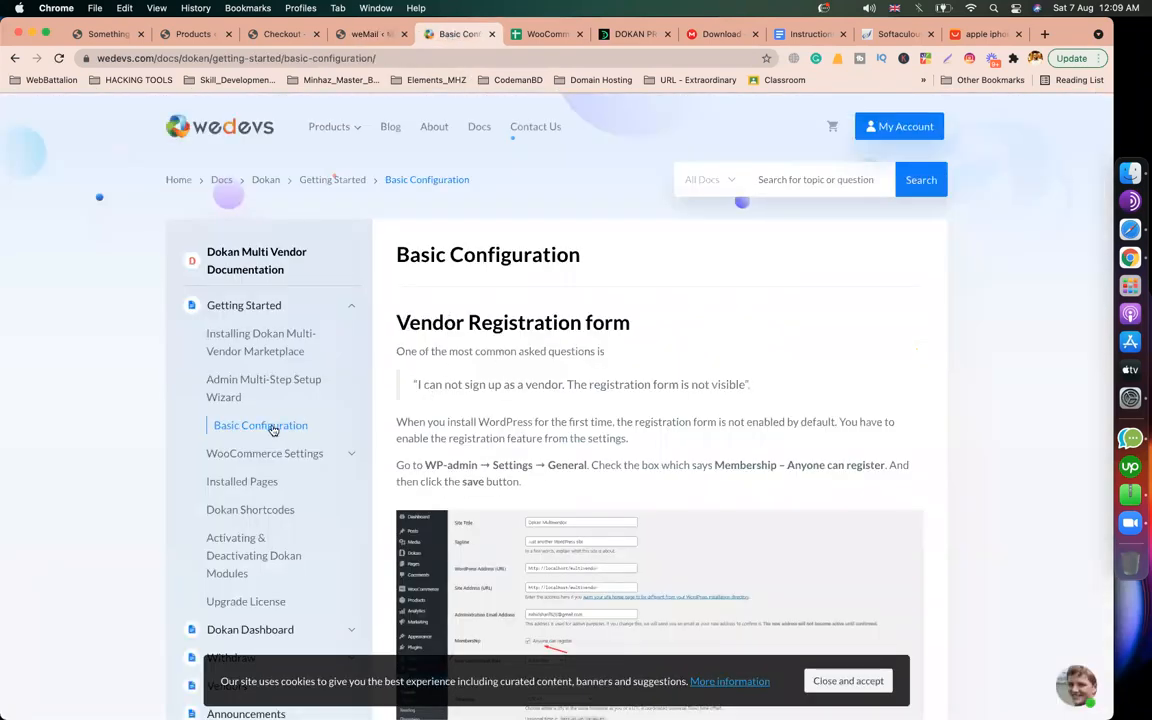
{"action": "scroll", "coordinate": [463, 337], "scroll_direction": "down", "scroll_amount": 2}
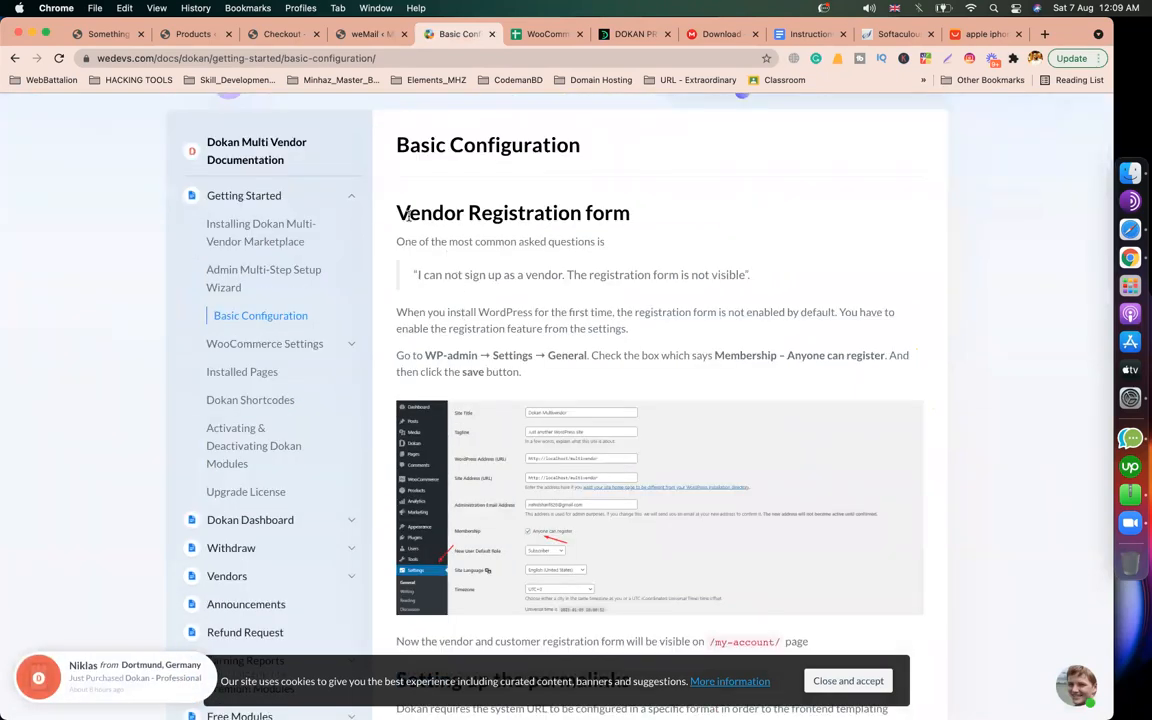
{"action": "triple_click", "coordinate": [634, 213]}
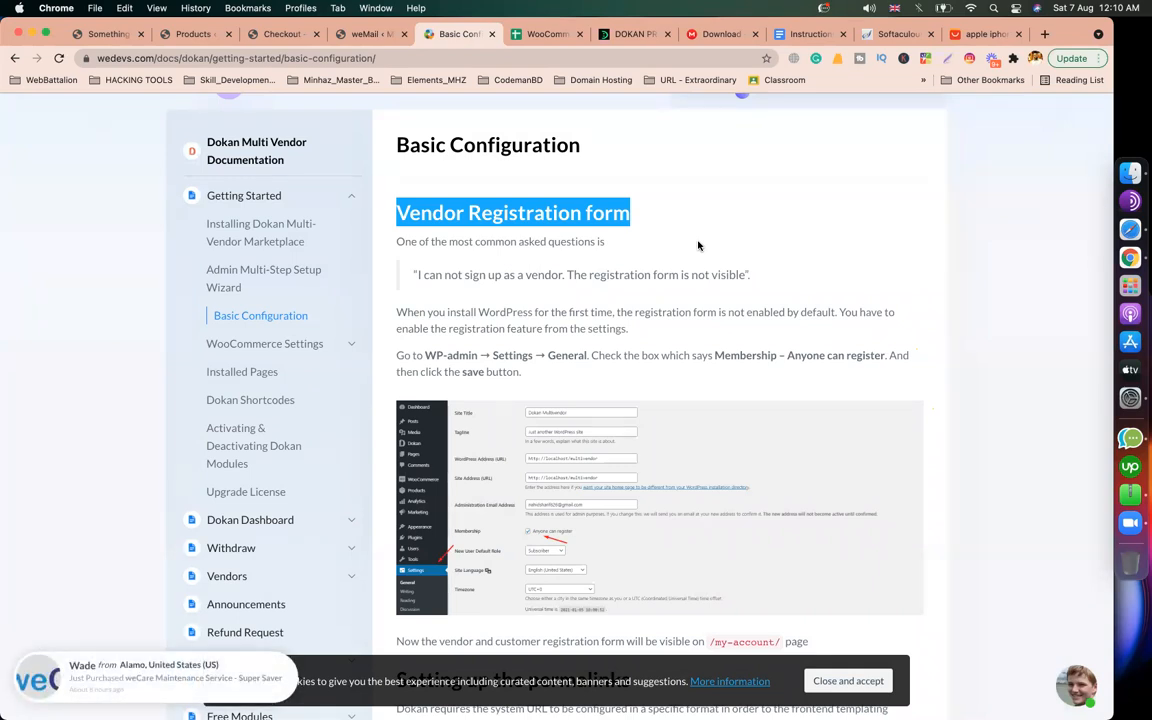
{"action": "scroll", "coordinate": [556, 387], "scroll_direction": "down", "scroll_amount": 1}
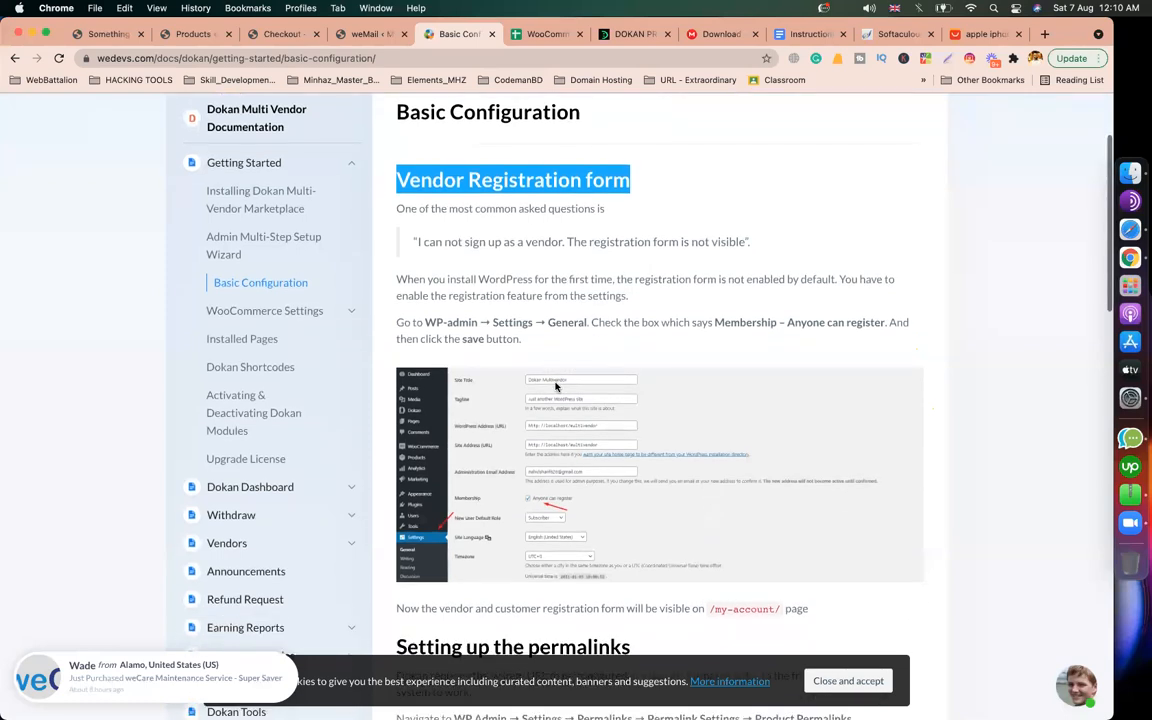
{"action": "scroll", "coordinate": [556, 387], "scroll_direction": "down", "scroll_amount": 1}
{"action": "left_click_drag", "start_coordinate": [426, 275], "coordinate": [396, 230]}
{"action": "left_click", "coordinate": [430, 253]}
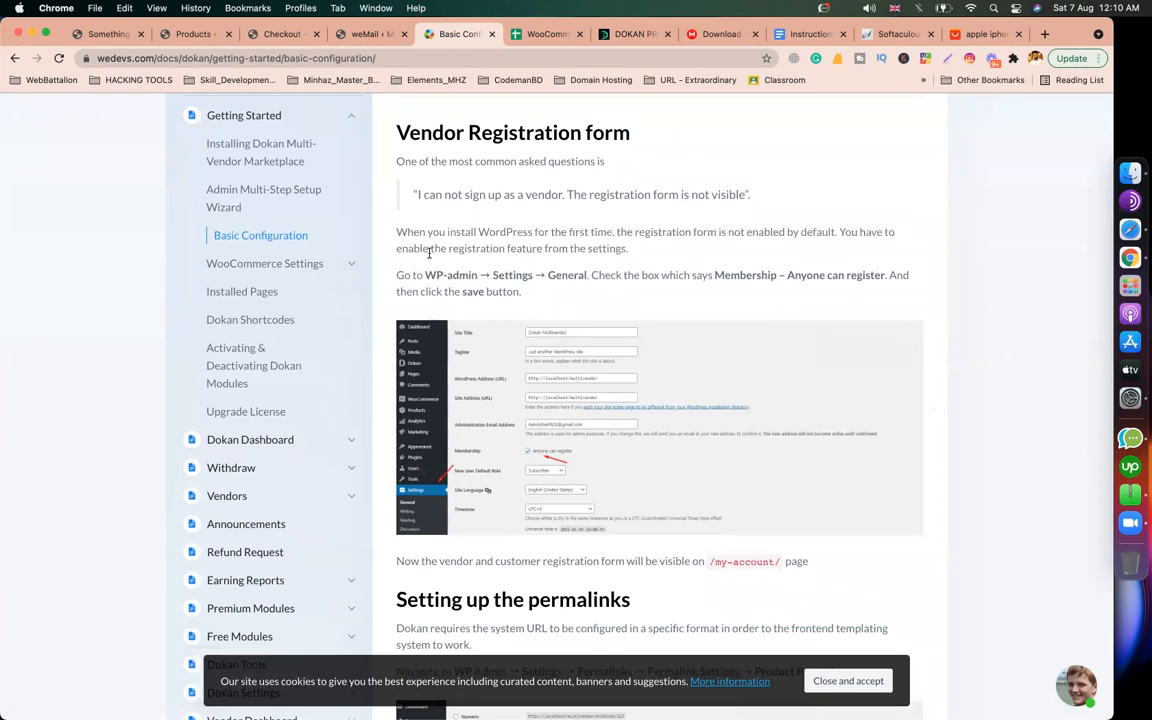
{"action": "left_click_drag", "start_coordinate": [425, 275], "coordinate": [576, 276]}
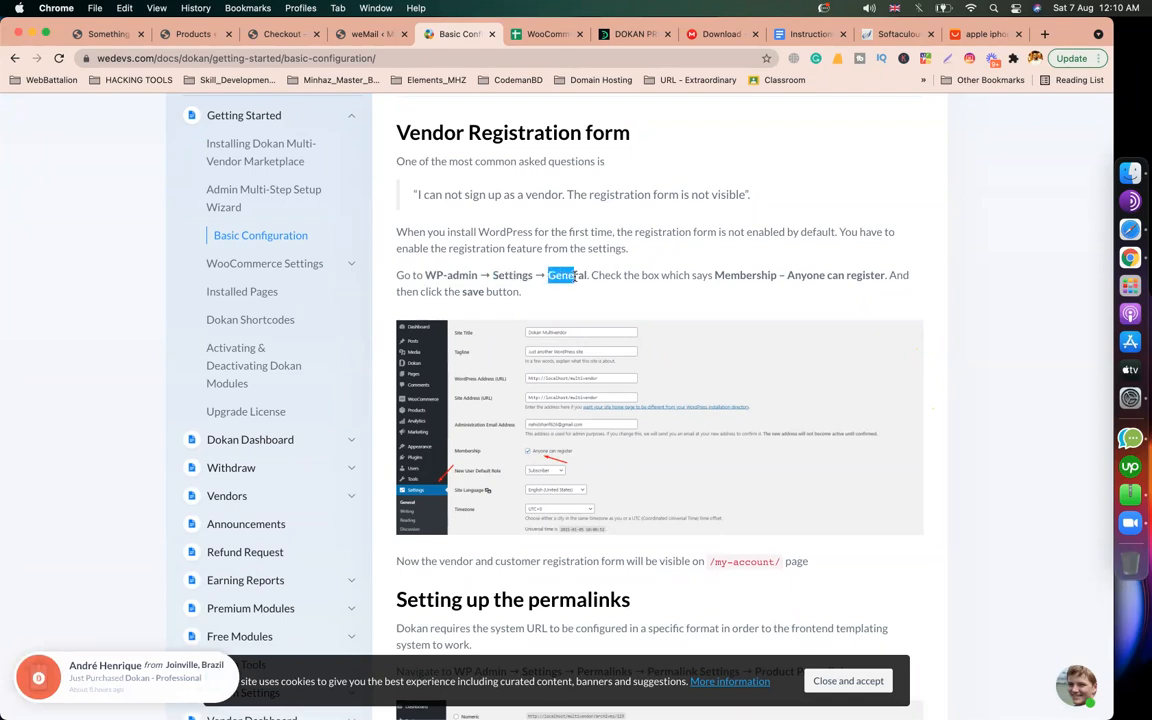
Step: Go to Settings → General in WordPress admin
{"action": "left_click", "coordinate": [363, 34]}
{"action": "scroll", "coordinate": [158, 385], "scroll_direction": "down", "scroll_amount": 15}
{"action": "scroll", "coordinate": [103, 385], "scroll_direction": "up", "scroll_amount": 2}
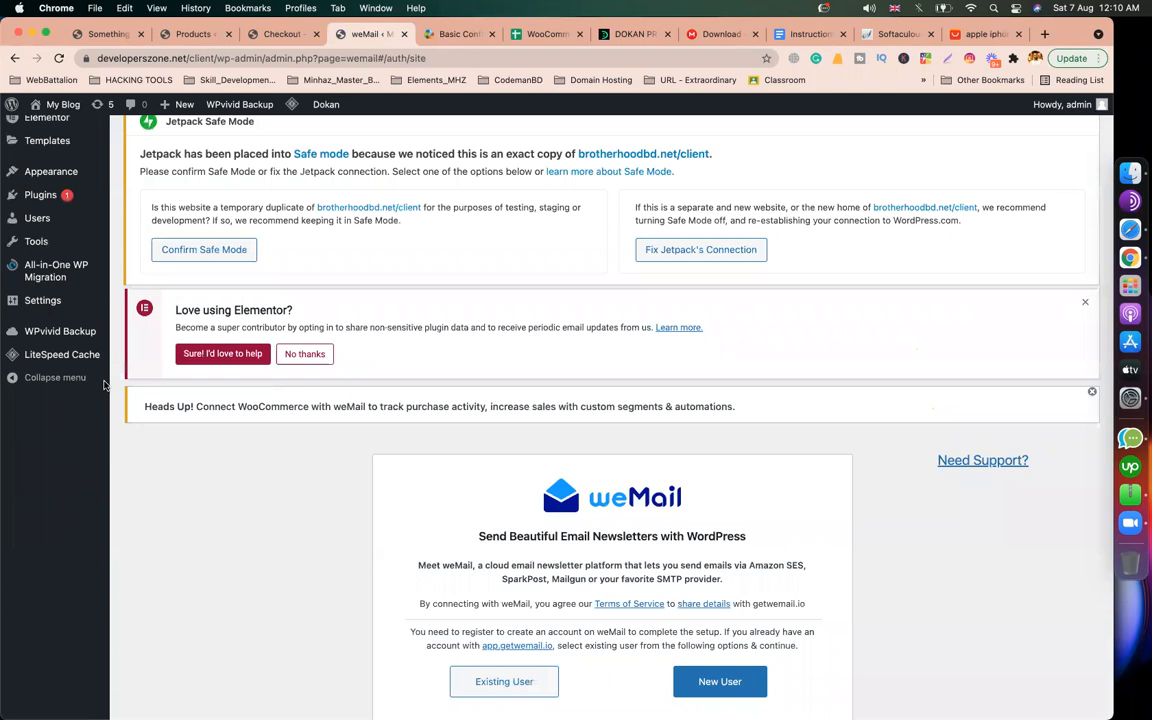
{"action": "scroll", "coordinate": [45, 468], "scroll_direction": "up", "scroll_amount": 9}
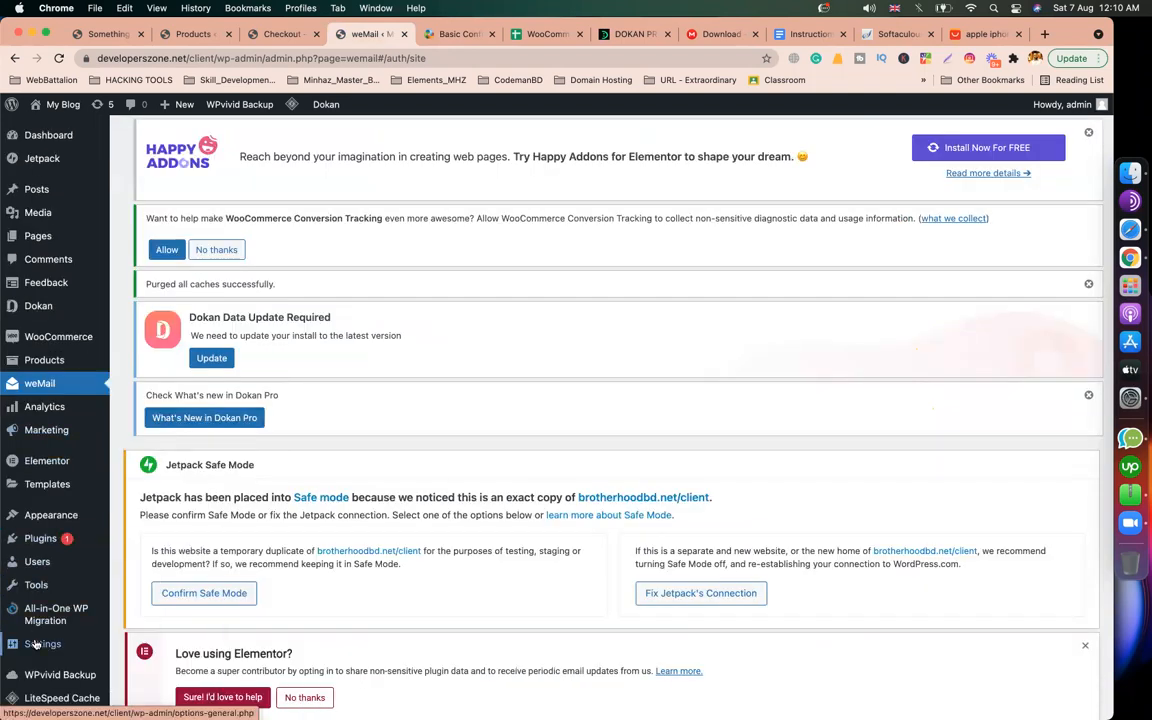
{"action": "mouse_move", "coordinate": [90, 643]}
{"action": "left_click", "coordinate": [135, 549]}
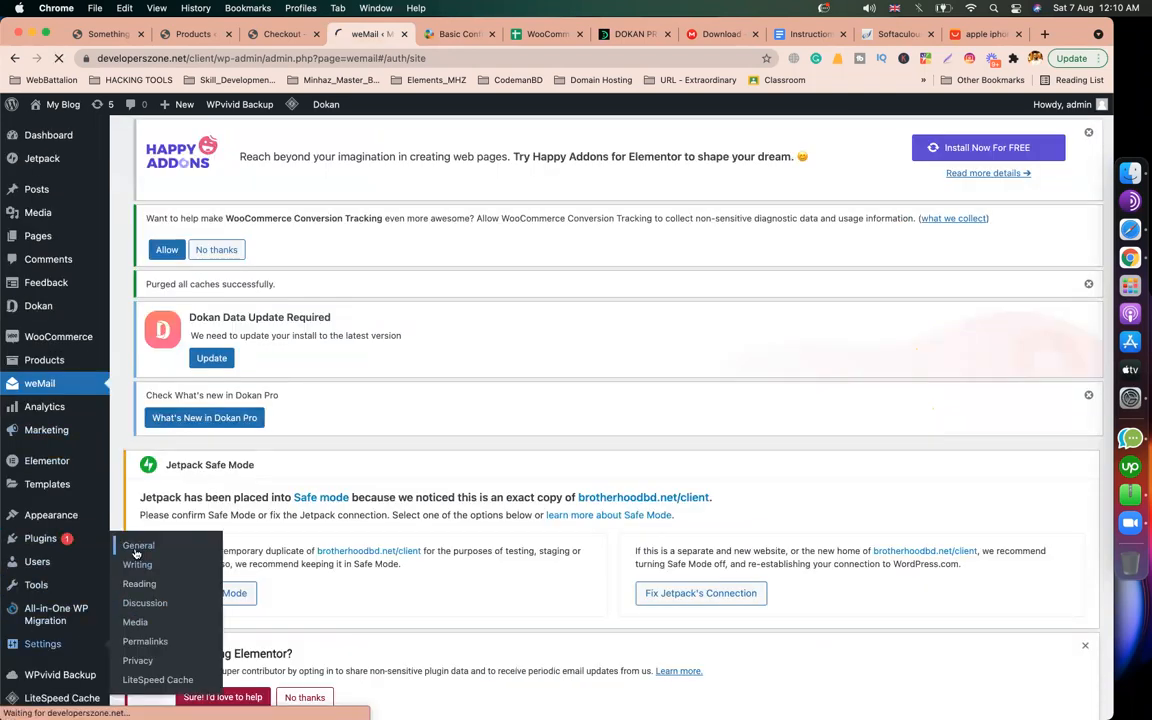
Step: Highlight the docs' 'Membership – Anyone can register' instruction
{"action": "left_click", "coordinate": [455, 33]}
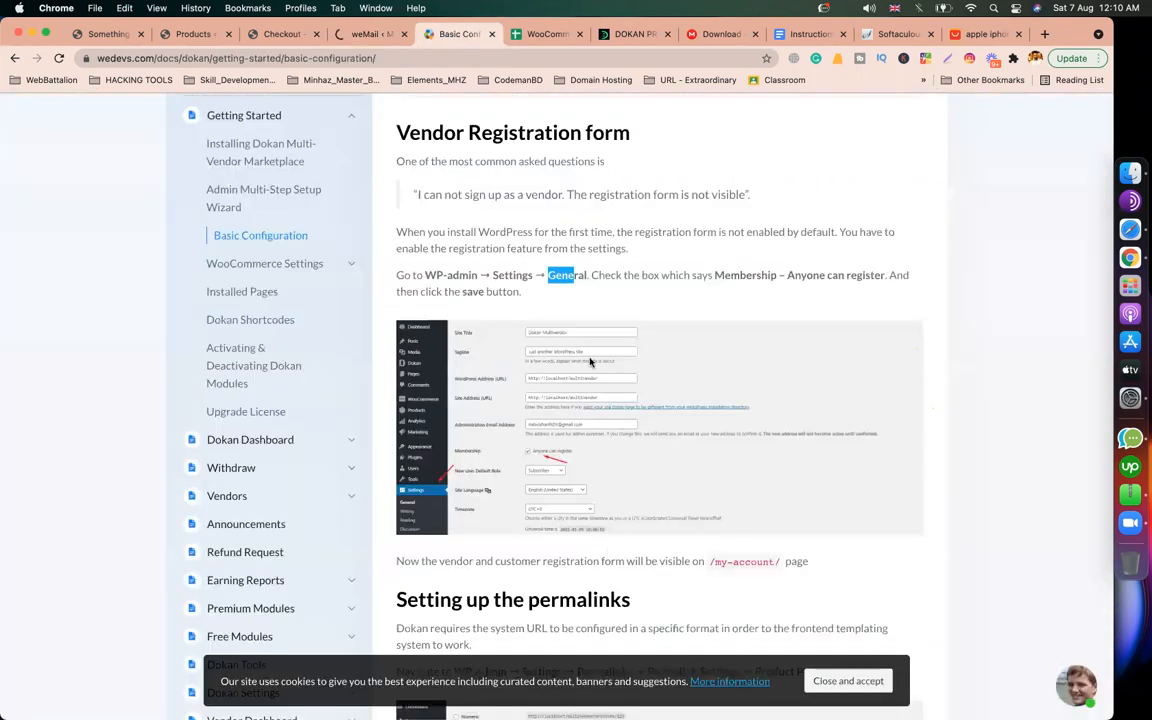
{"action": "left_click_drag", "start_coordinate": [714, 276], "coordinate": [884, 287]}
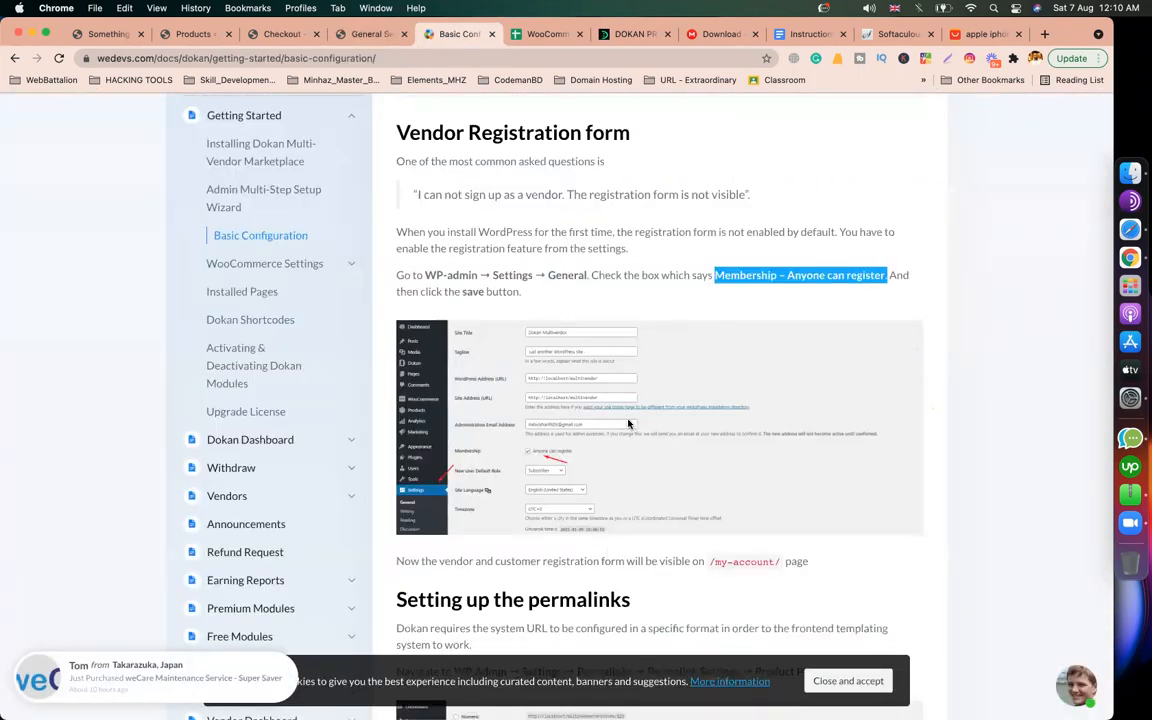
{"action": "scroll", "coordinate": [628, 424], "scroll_direction": "up", "scroll_amount": 2}
{"action": "scroll", "coordinate": [628, 424], "scroll_direction": "up", "scroll_amount": 3}
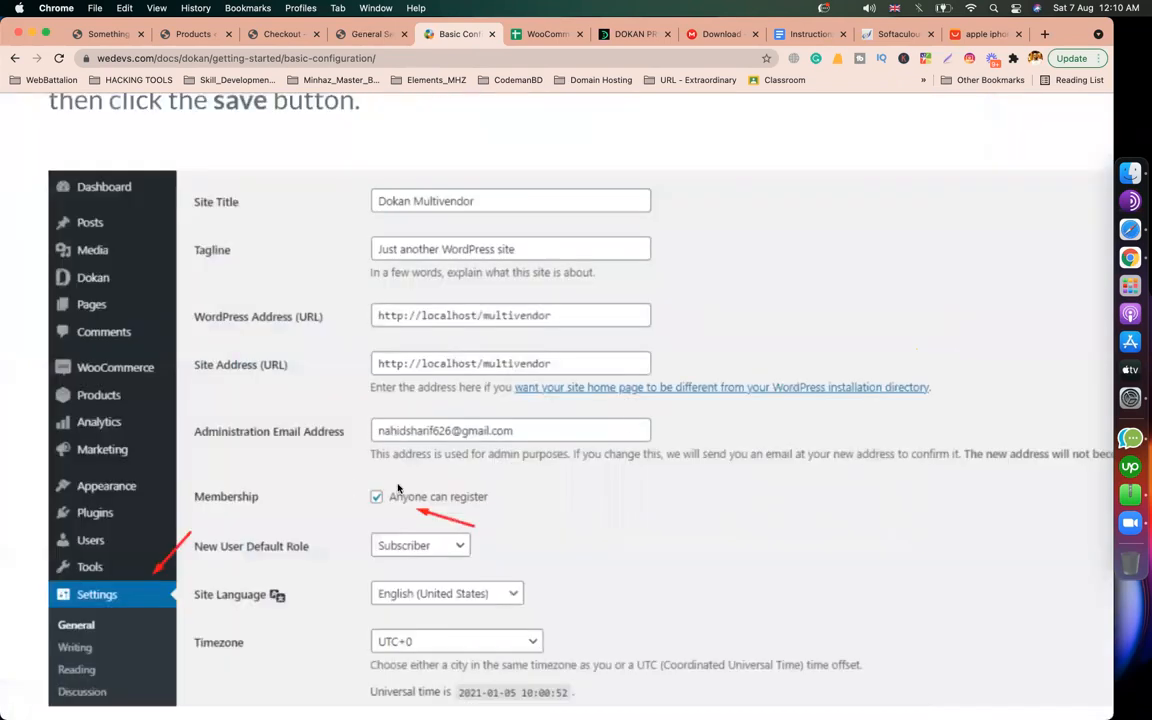
{"action": "scroll", "coordinate": [386, 498], "scroll_direction": "down", "scroll_amount": 5}
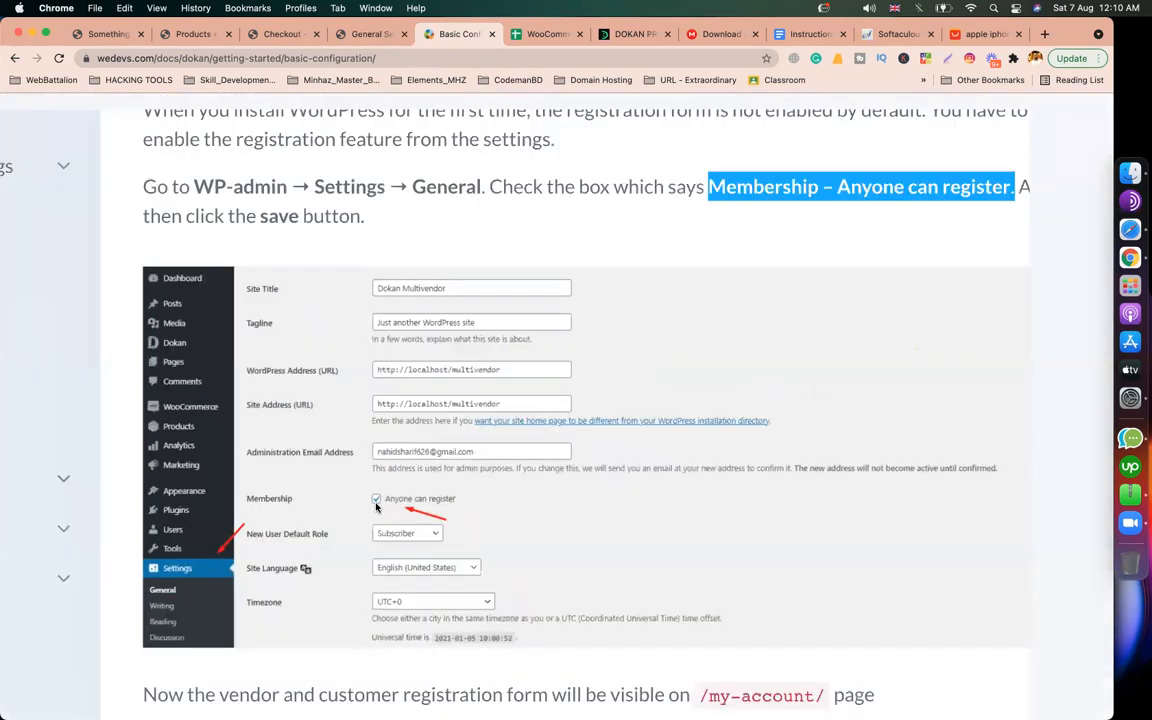
Step: Tick Membership 'Anyone can register' and save the General Settings
{"action": "left_click", "coordinate": [367, 36]}
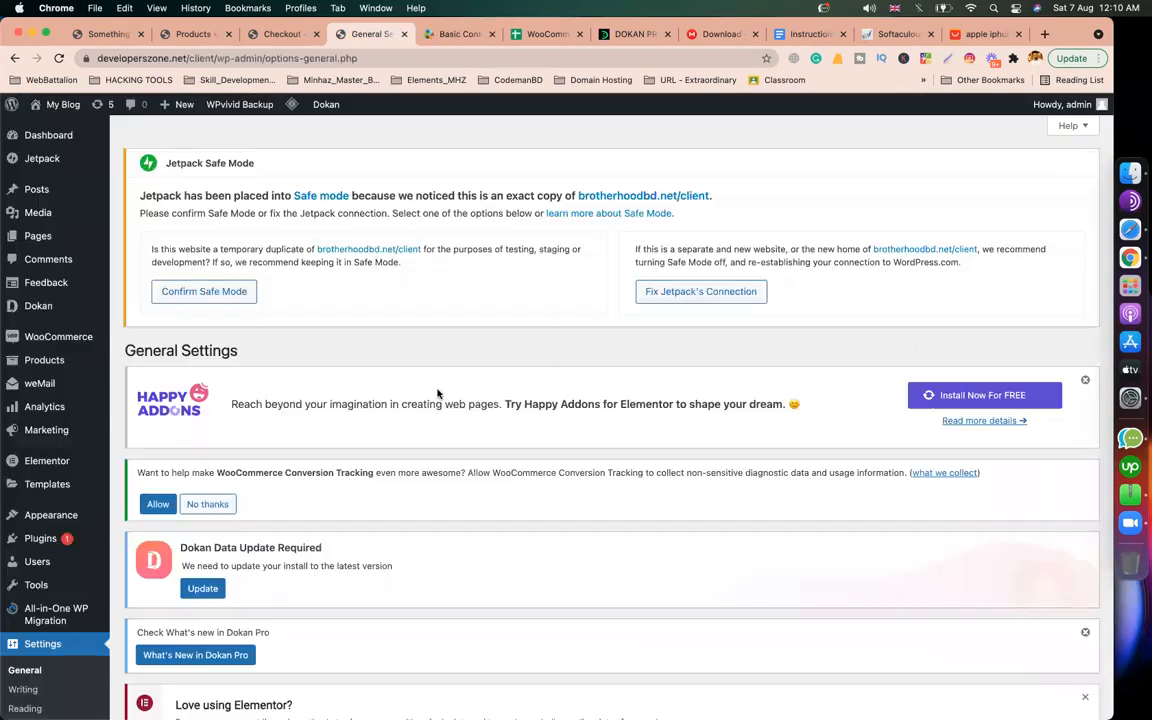
{"action": "scroll", "coordinate": [437, 392], "scroll_direction": "down", "scroll_amount": 1}
{"action": "scroll", "coordinate": [437, 392], "scroll_direction": "down", "scroll_amount": 10}
{"action": "left_click", "coordinate": [281, 251]}
{"action": "scroll", "coordinate": [576, 303], "scroll_direction": "down", "scroll_amount": 5}
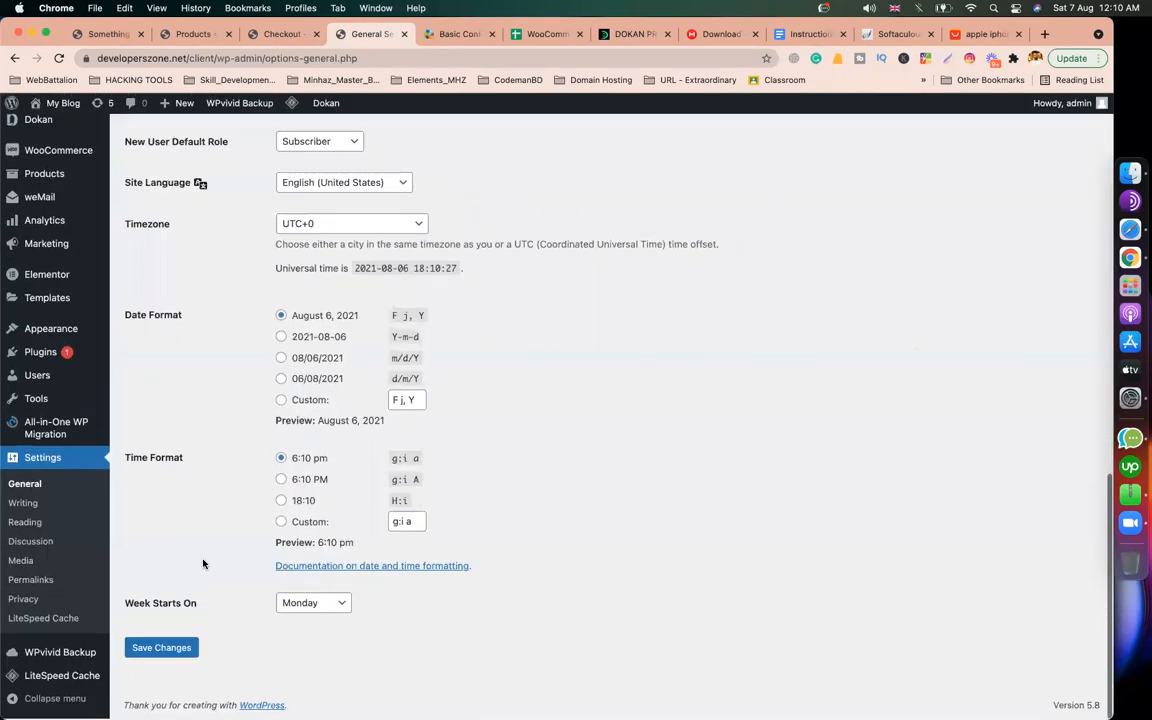
{"action": "left_click", "coordinate": [158, 650]}
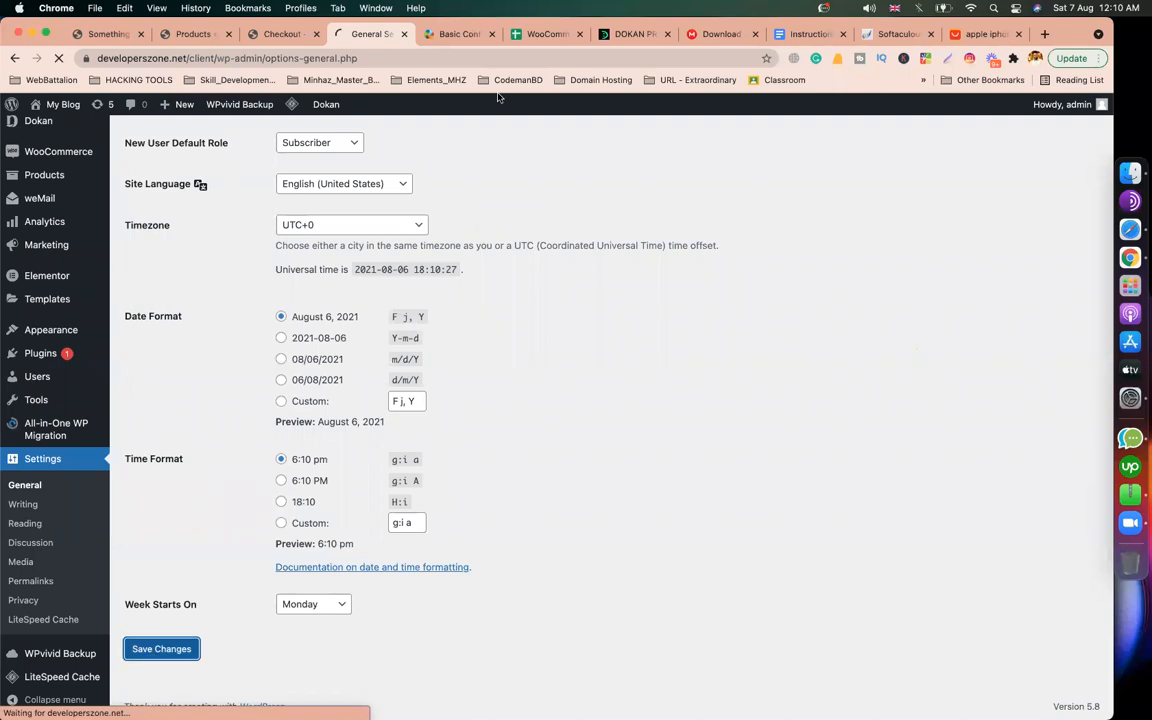
Step: Find the guide's path to the permalink settings and go to Settings → Permalinks
{"action": "left_click", "coordinate": [441, 35]}
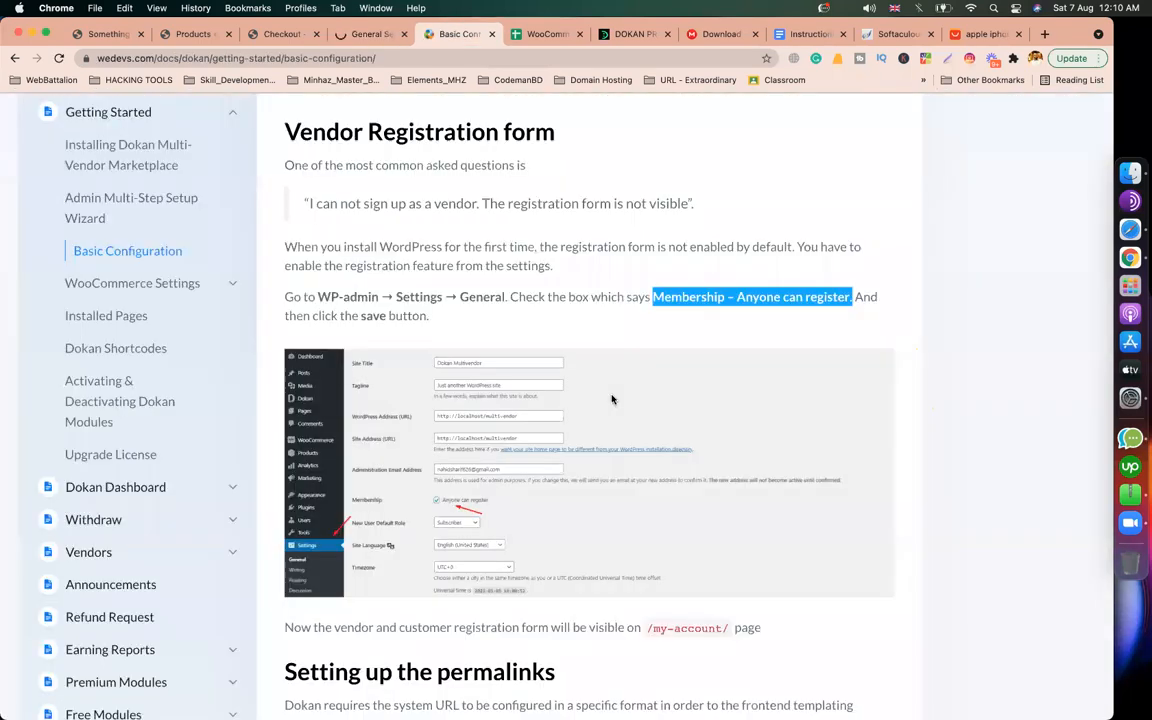
{"action": "scroll", "coordinate": [612, 399], "scroll_direction": "down", "scroll_amount": 5}
{"action": "scroll", "coordinate": [612, 399], "scroll_direction": "down", "scroll_amount": 2}
{"action": "scroll", "coordinate": [404, 303], "scroll_direction": "up", "scroll_amount": 1}
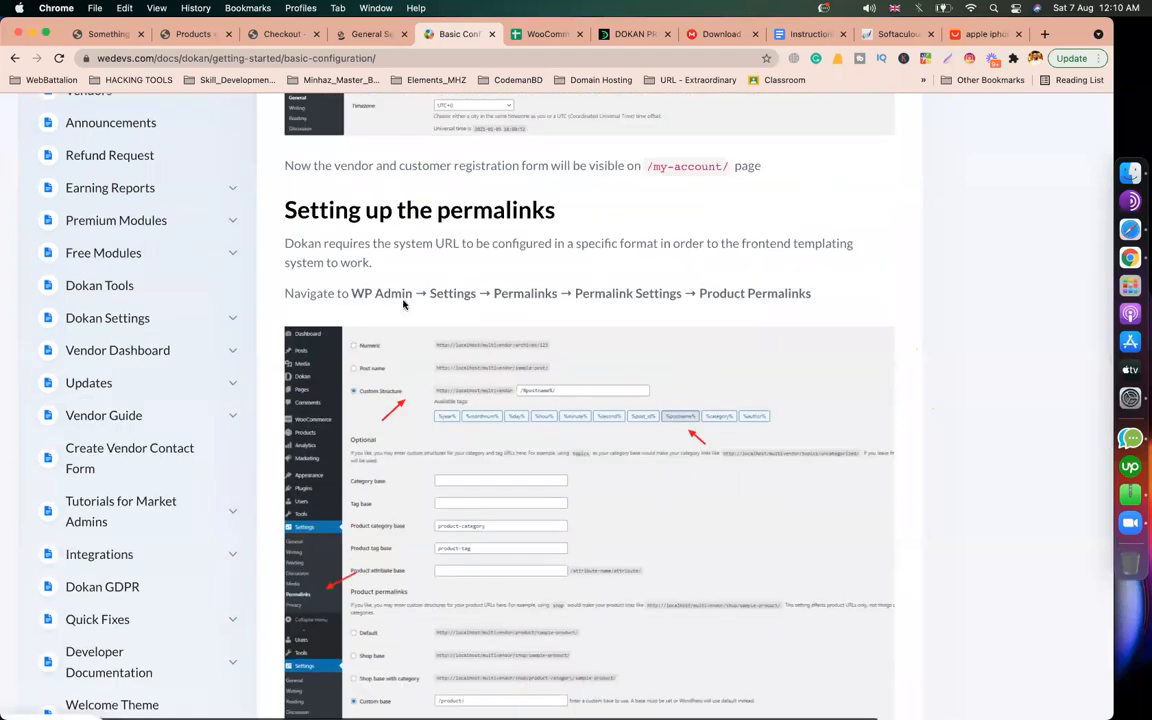
{"action": "left_click_drag", "start_coordinate": [351, 311], "coordinate": [706, 313]}
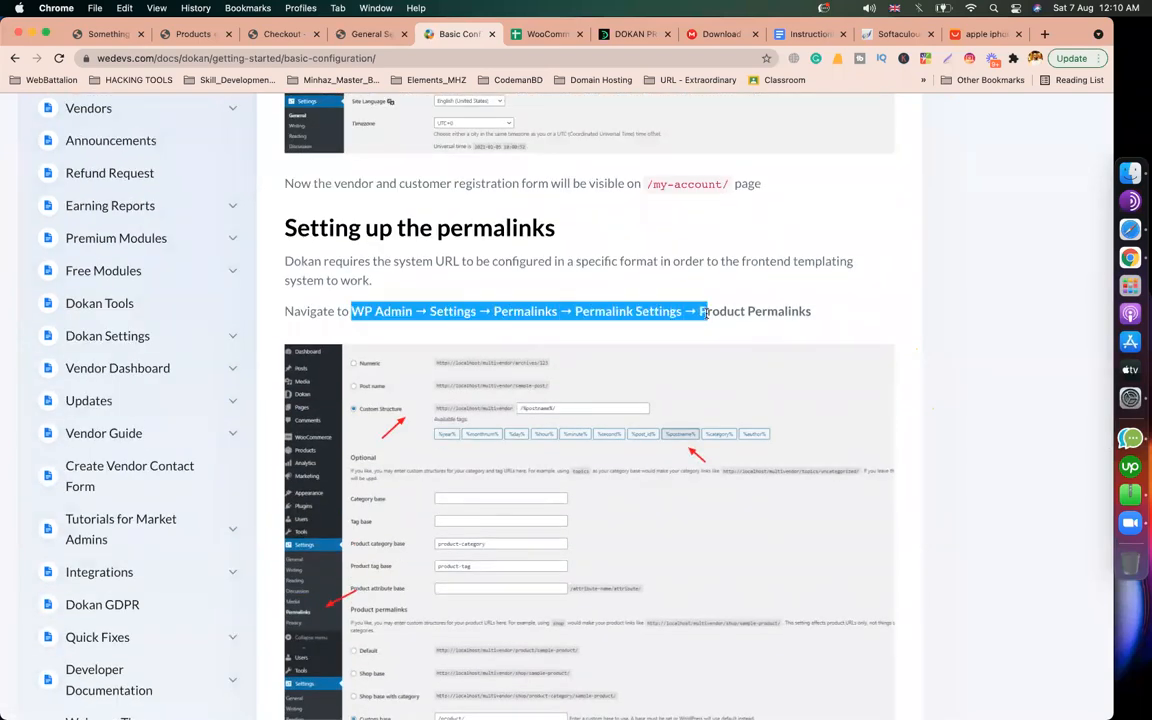
{"action": "left_click", "coordinate": [376, 35]}
{"action": "scroll", "coordinate": [125, 524], "scroll_direction": "down", "scroll_amount": 4}
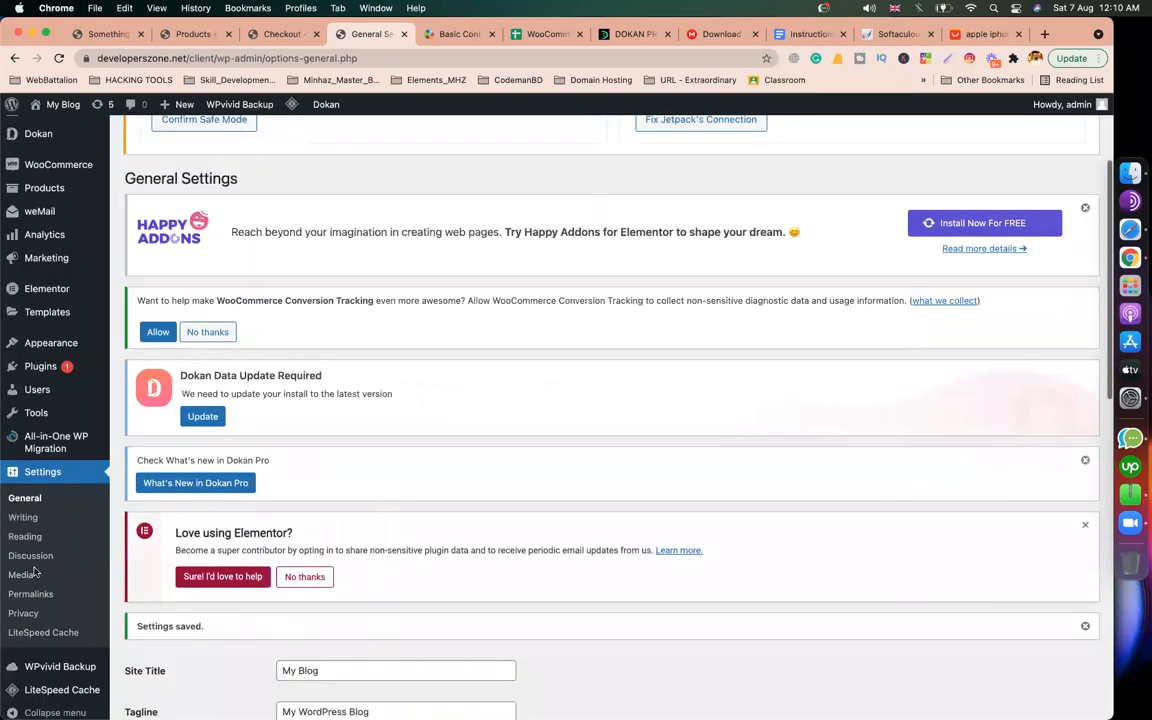
{"action": "left_click", "coordinate": [32, 586]}
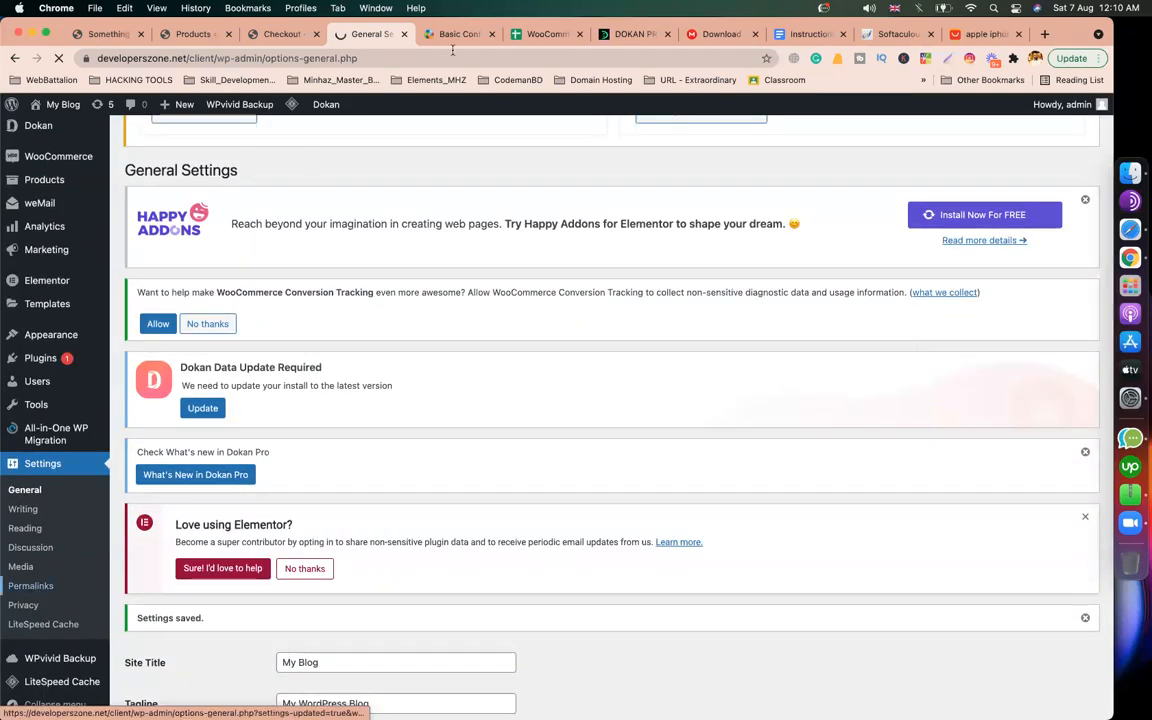
Step: Check the guide's permalink instructions and choose the Custom Structure /%postname%/
{"action": "scroll", "coordinate": [359, 383], "scroll_direction": "down", "scroll_amount": 8}
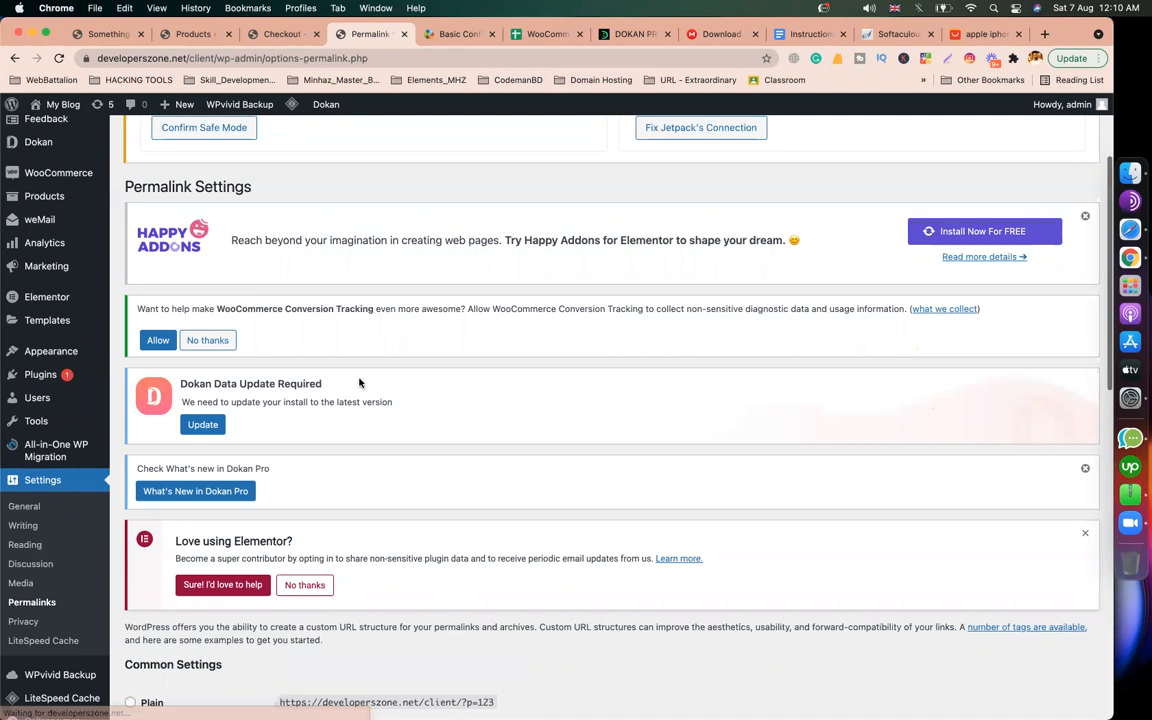
{"action": "scroll", "coordinate": [266, 382], "scroll_direction": "down", "scroll_amount": 5}
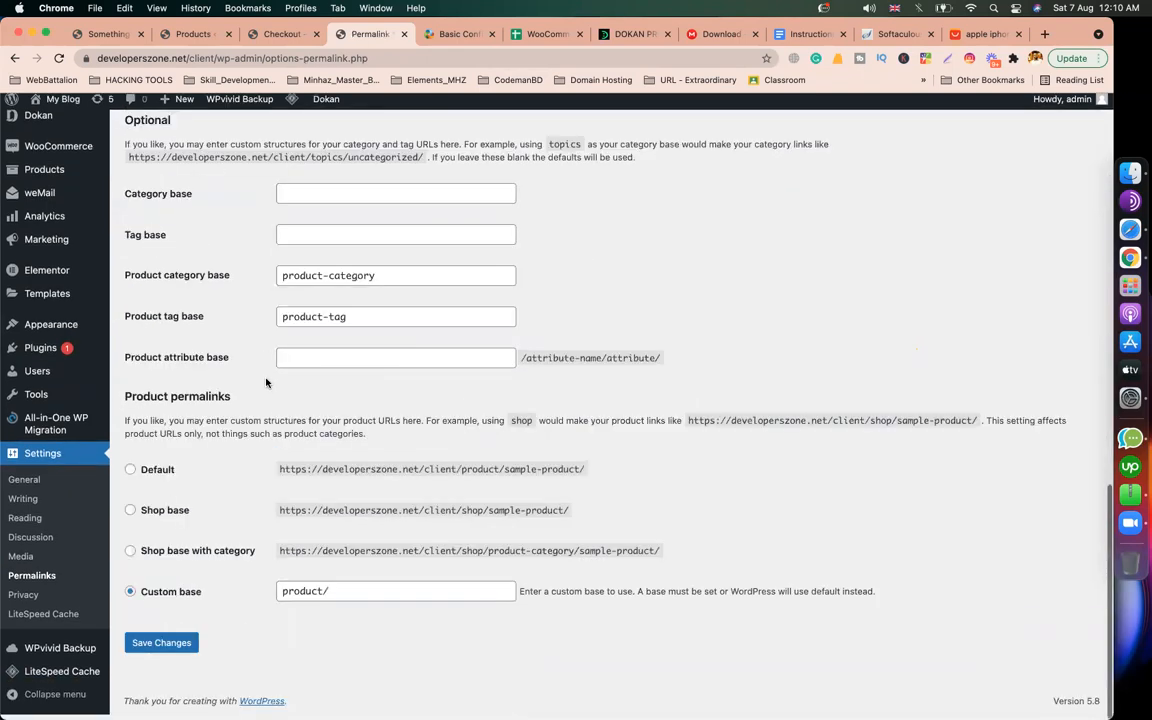
{"action": "scroll", "coordinate": [266, 382], "scroll_direction": "up", "scroll_amount": 3}
{"action": "scroll", "coordinate": [266, 382], "scroll_direction": "up", "scroll_amount": 4}
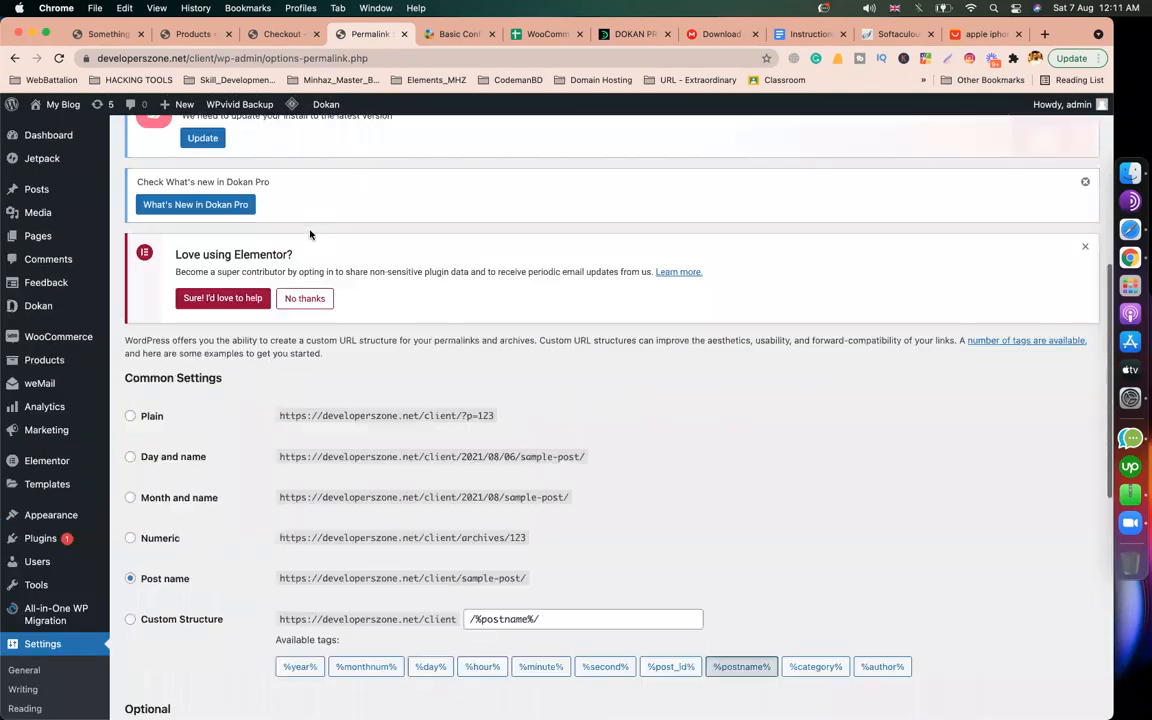
{"action": "left_click", "coordinate": [450, 34]}
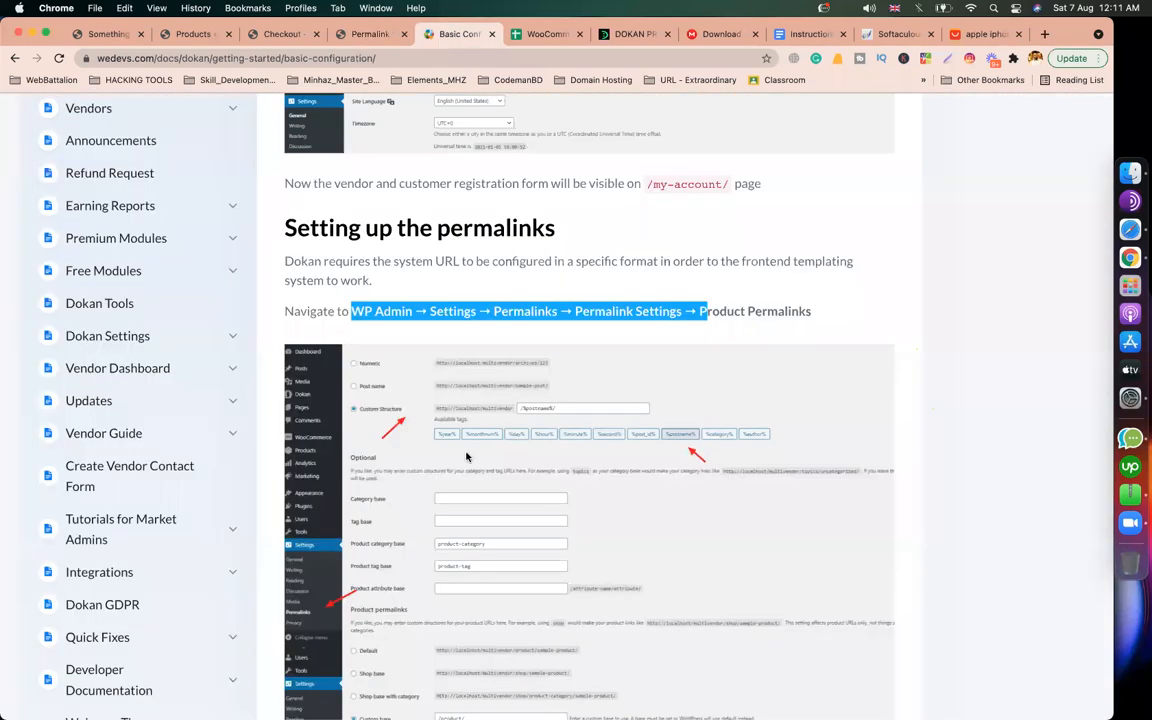
{"action": "scroll", "coordinate": [388, 350], "scroll_direction": "down", "scroll_amount": 2}
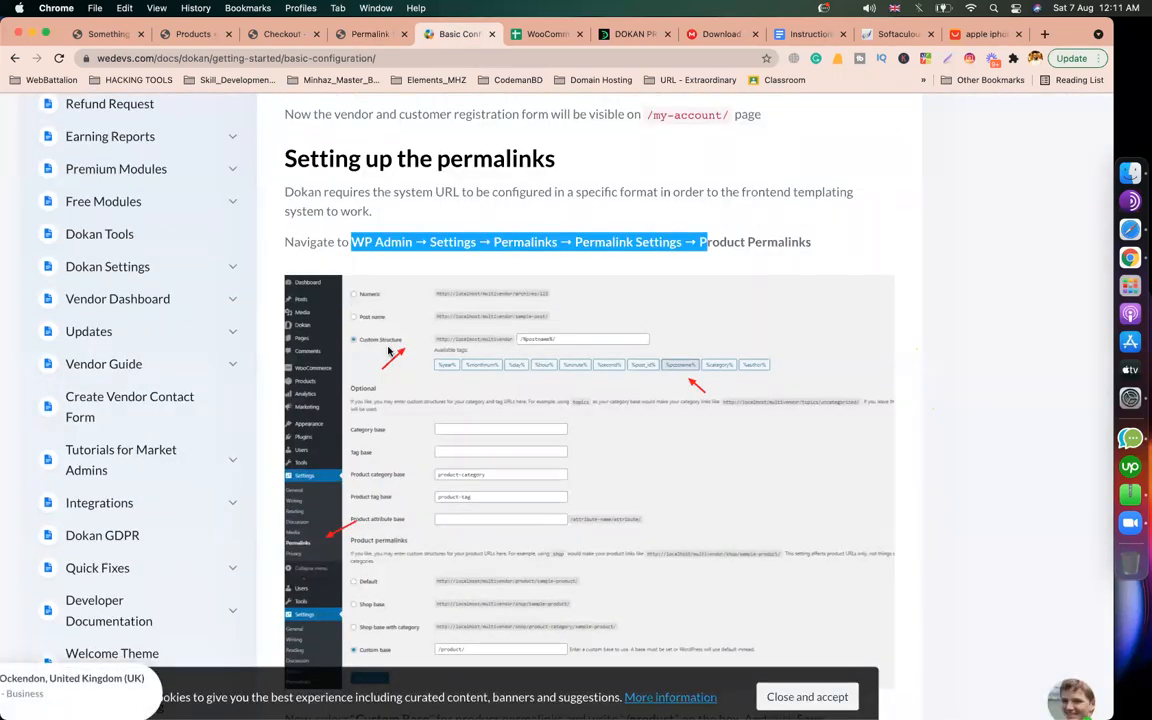
{"action": "scroll", "coordinate": [578, 432], "scroll_direction": "down", "scroll_amount": 2}
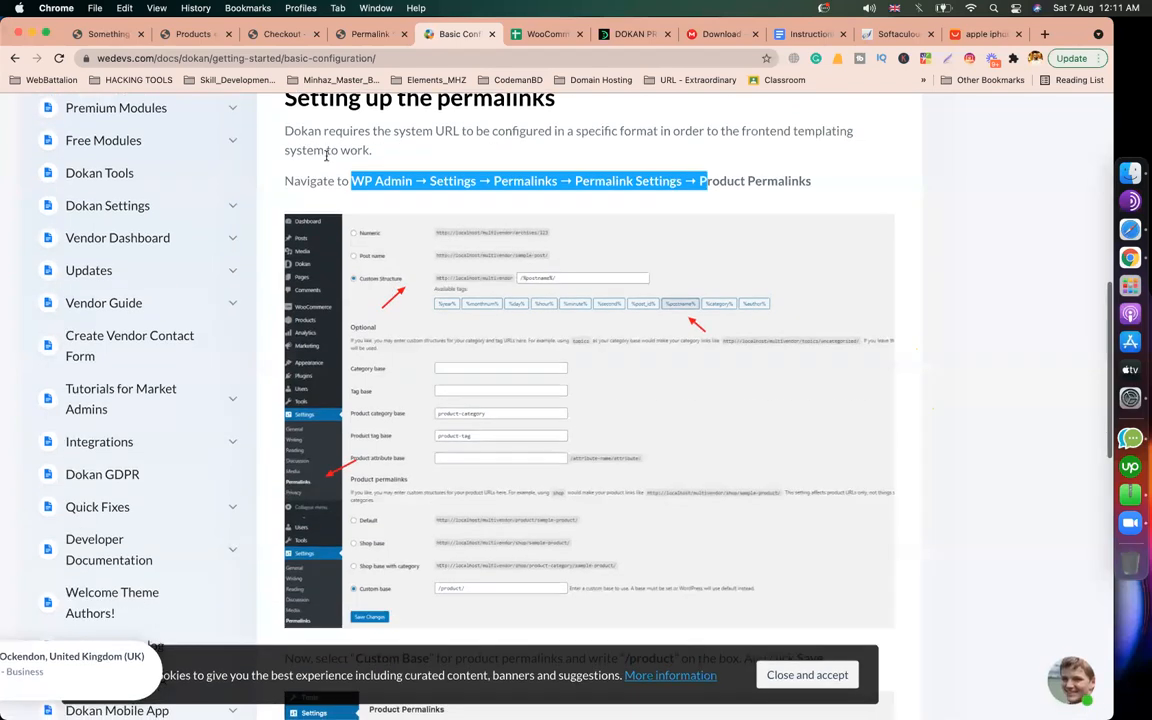
{"action": "left_click", "coordinate": [367, 38]}
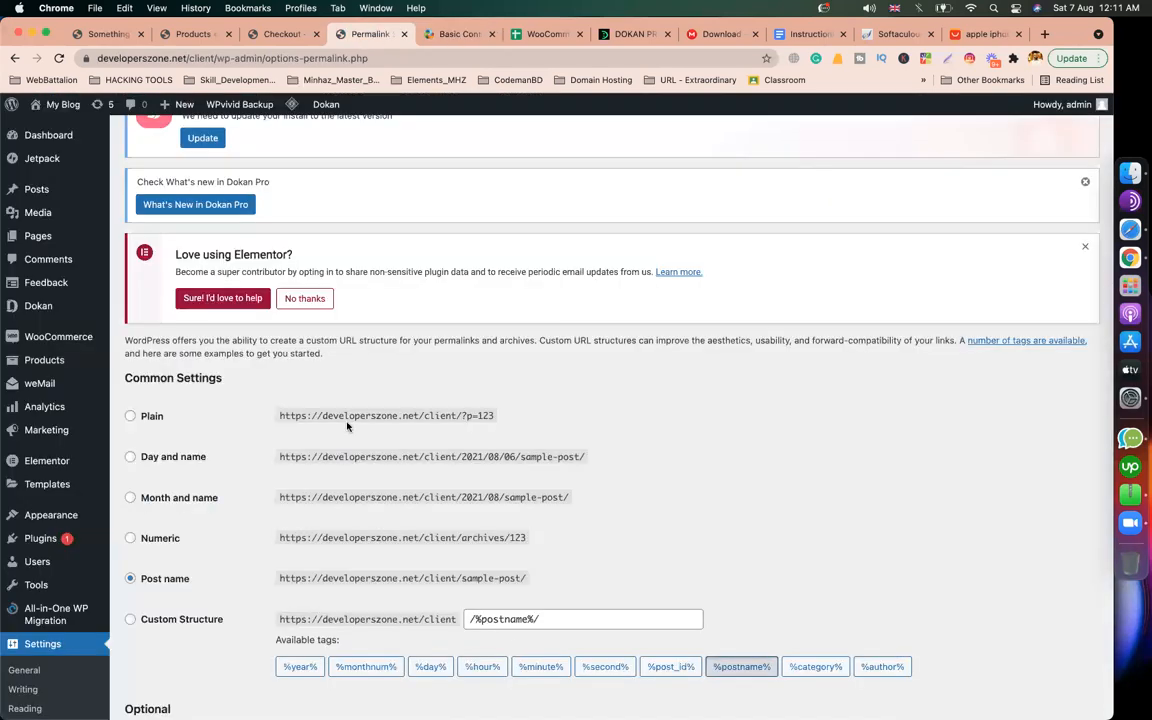
{"action": "scroll", "coordinate": [170, 404], "scroll_direction": "down", "scroll_amount": 4}
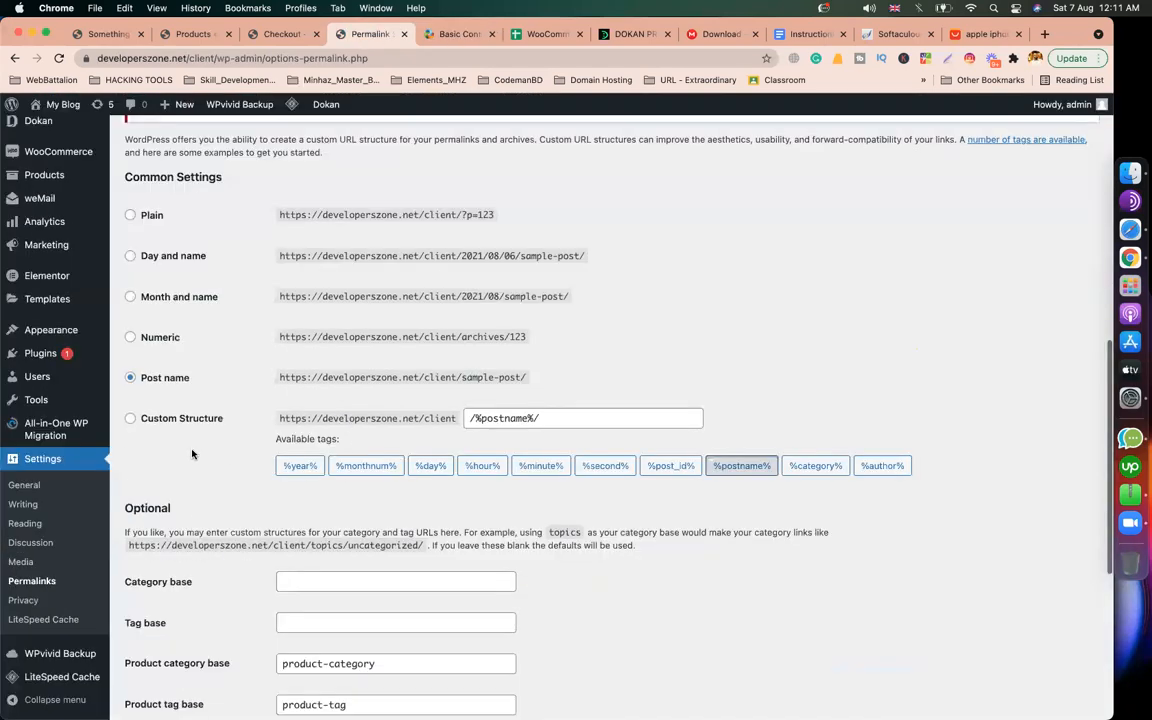
{"action": "left_click", "coordinate": [140, 420]}
Step: Verify the product/ custom base against the guide's example and save the permalinks
{"action": "left_click", "coordinate": [456, 34]}
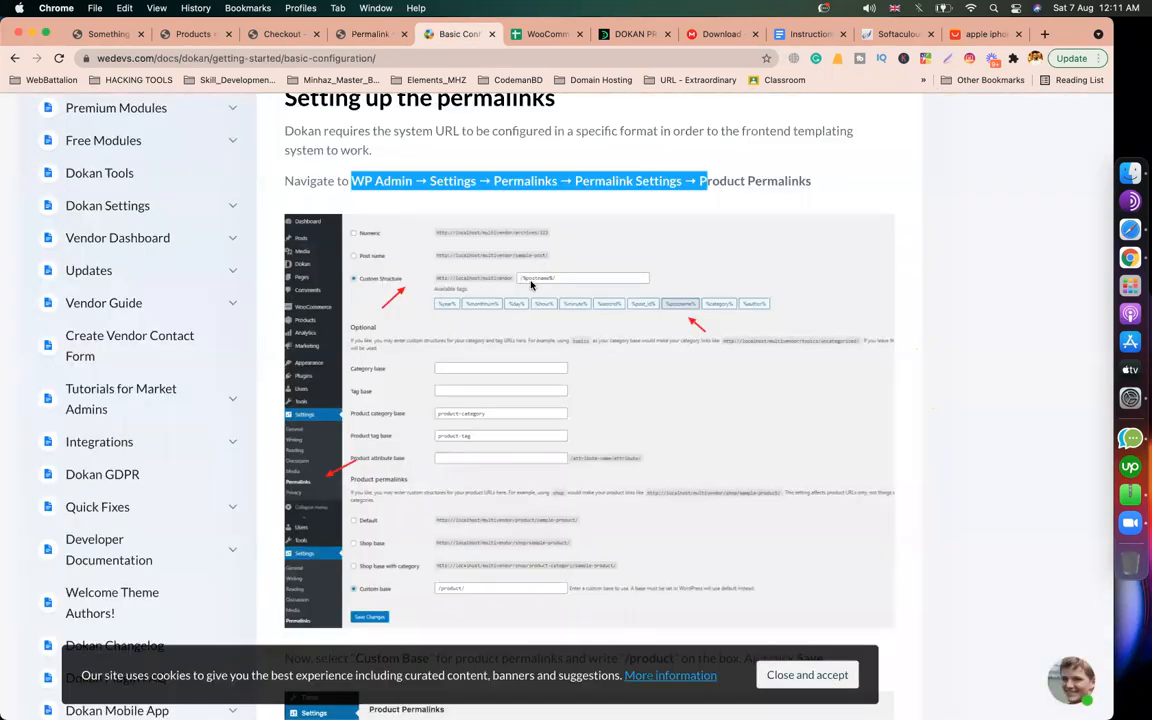
{"action": "scroll", "coordinate": [513, 433], "scroll_direction": "down", "scroll_amount": 2}
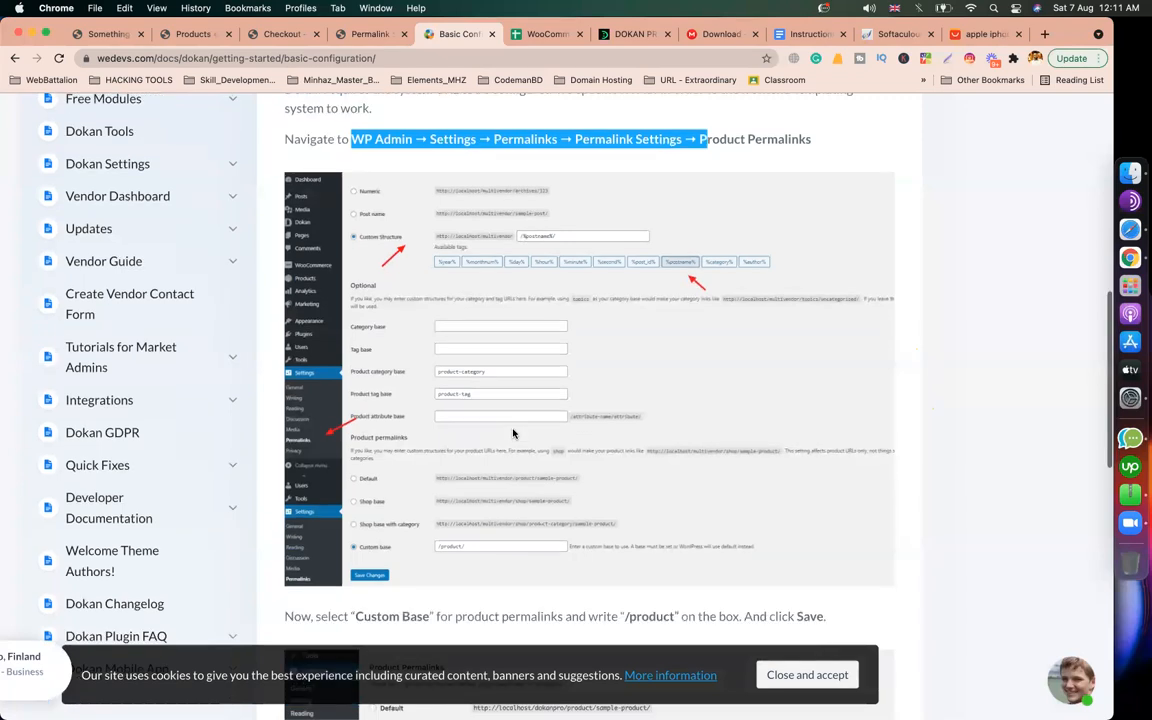
{"action": "scroll", "coordinate": [357, 430], "scroll_direction": "down", "scroll_amount": 2}
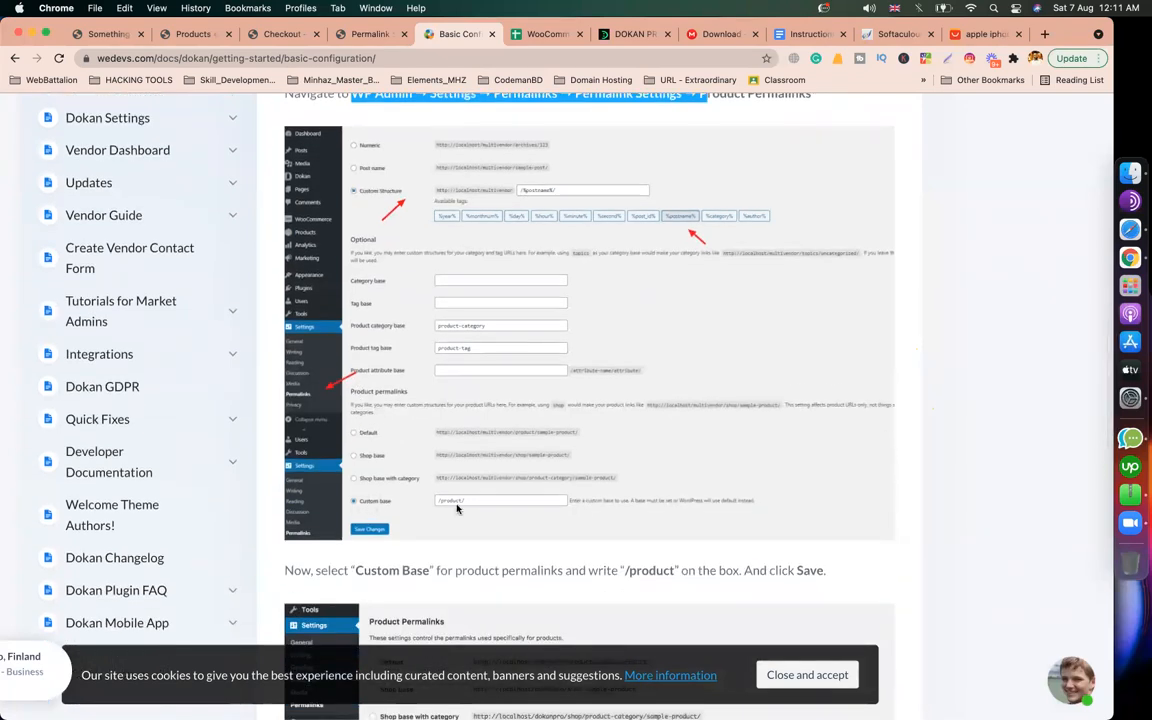
{"action": "left_click", "coordinate": [358, 36]}
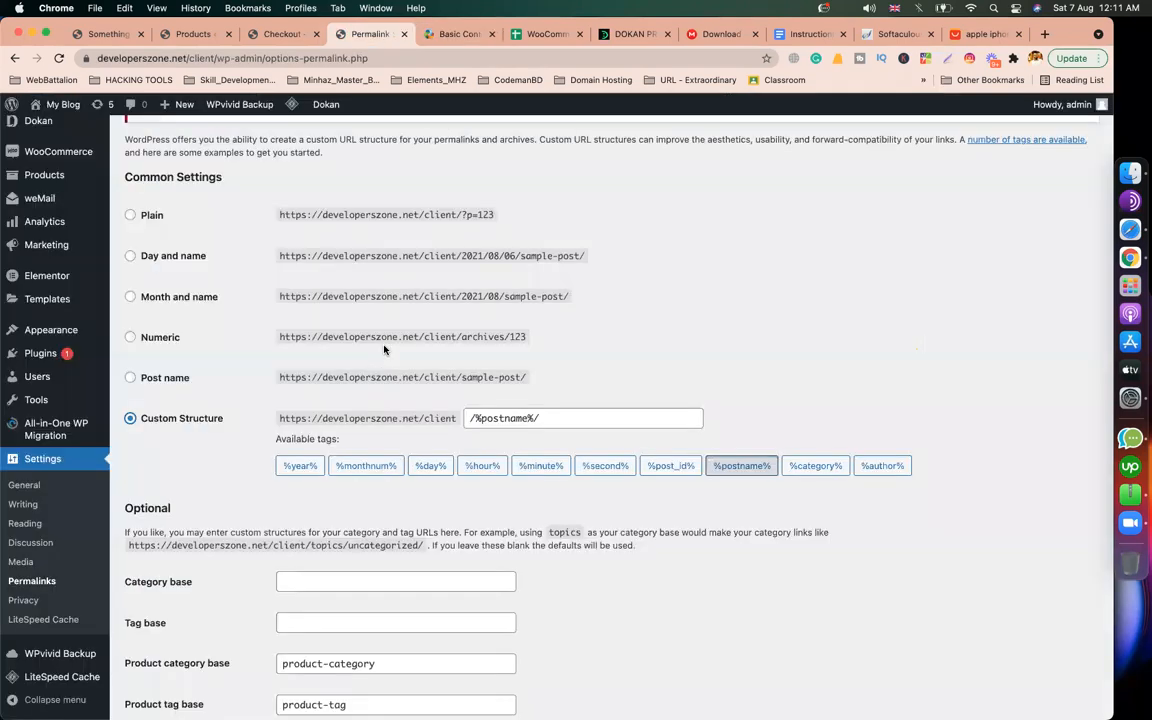
{"action": "scroll", "coordinate": [384, 349], "scroll_direction": "down", "scroll_amount": 5}
{"action": "scroll", "coordinate": [268, 543], "scroll_direction": "down", "scroll_amount": 3}
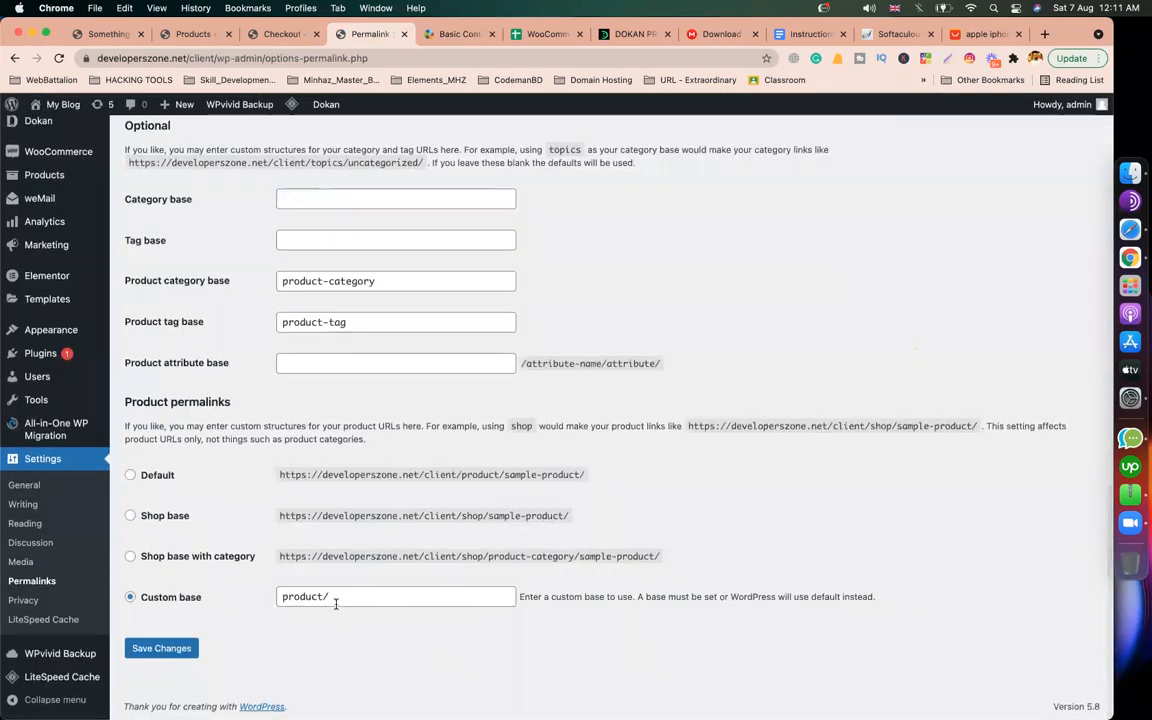
{"action": "left_click_drag", "start_coordinate": [333, 598], "coordinate": [270, 601]}
{"action": "left_click", "coordinate": [184, 650]}
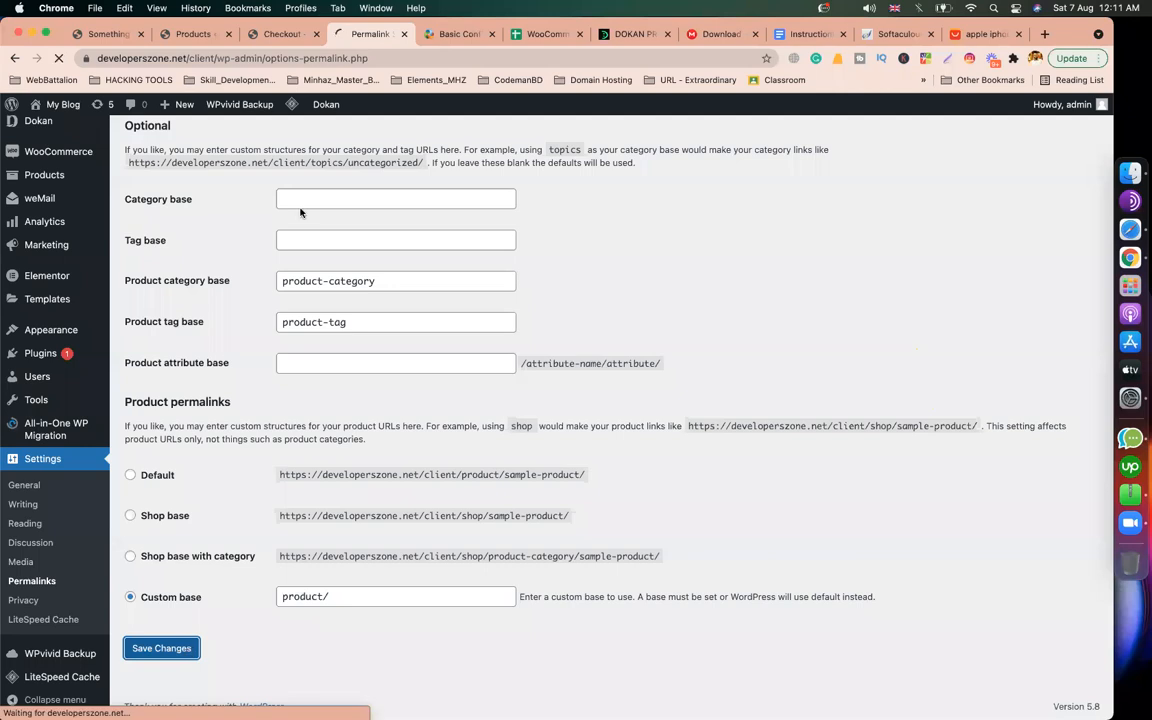
{"action": "scroll", "coordinate": [427, 308], "scroll_direction": "up", "scroll_amount": 10}
{"action": "scroll", "coordinate": [427, 308], "scroll_direction": "down", "scroll_amount": 4}
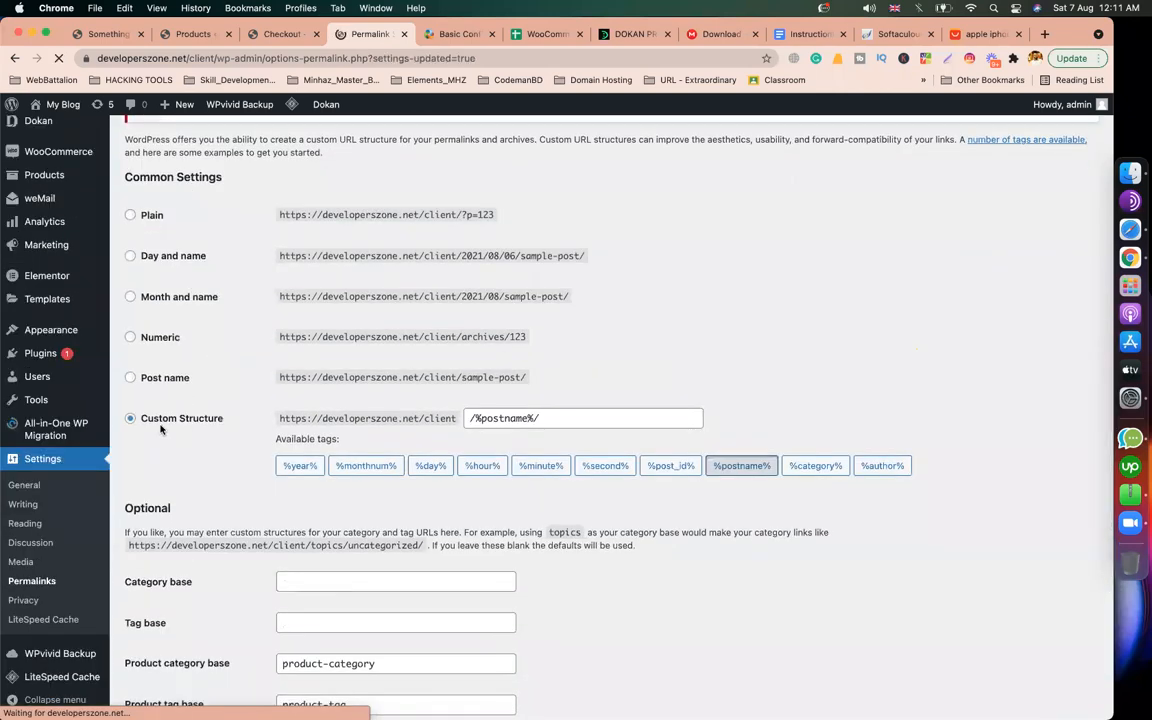
{"action": "scroll", "coordinate": [380, 397], "scroll_direction": "down", "scroll_amount": 10}
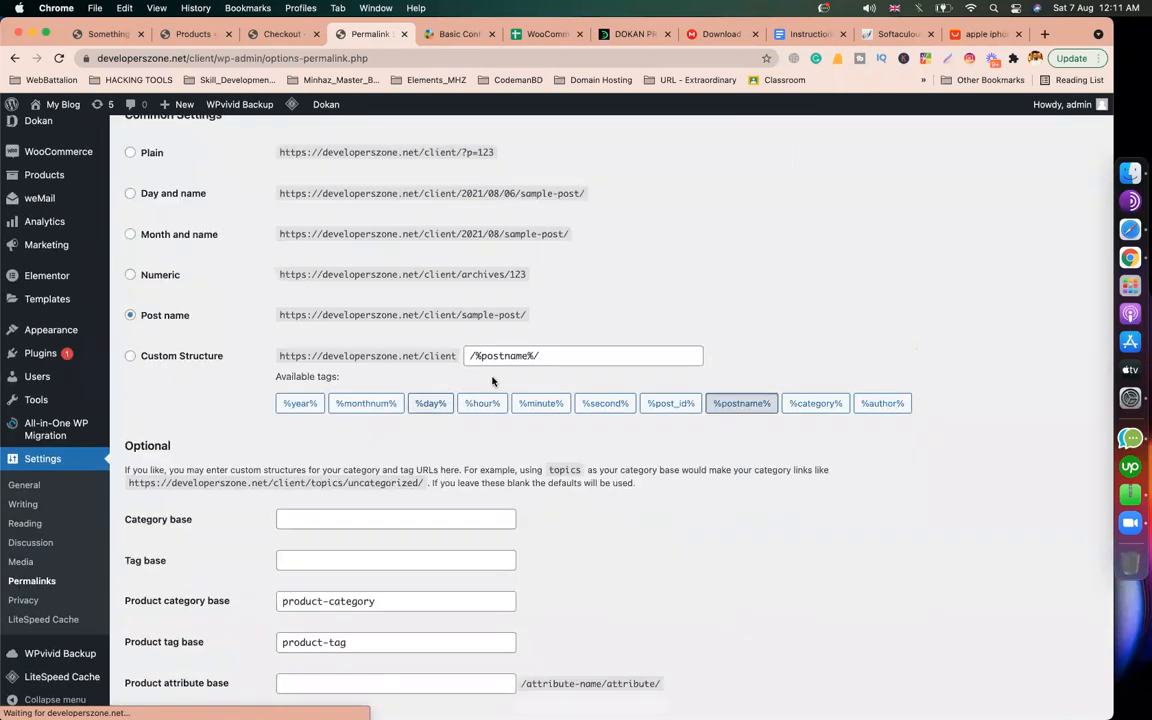
Step: Review the Dokan guide's Custom Base /product instruction
{"action": "left_click", "coordinate": [459, 36]}
{"action": "scroll", "coordinate": [474, 367], "scroll_direction": "down", "scroll_amount": 5}
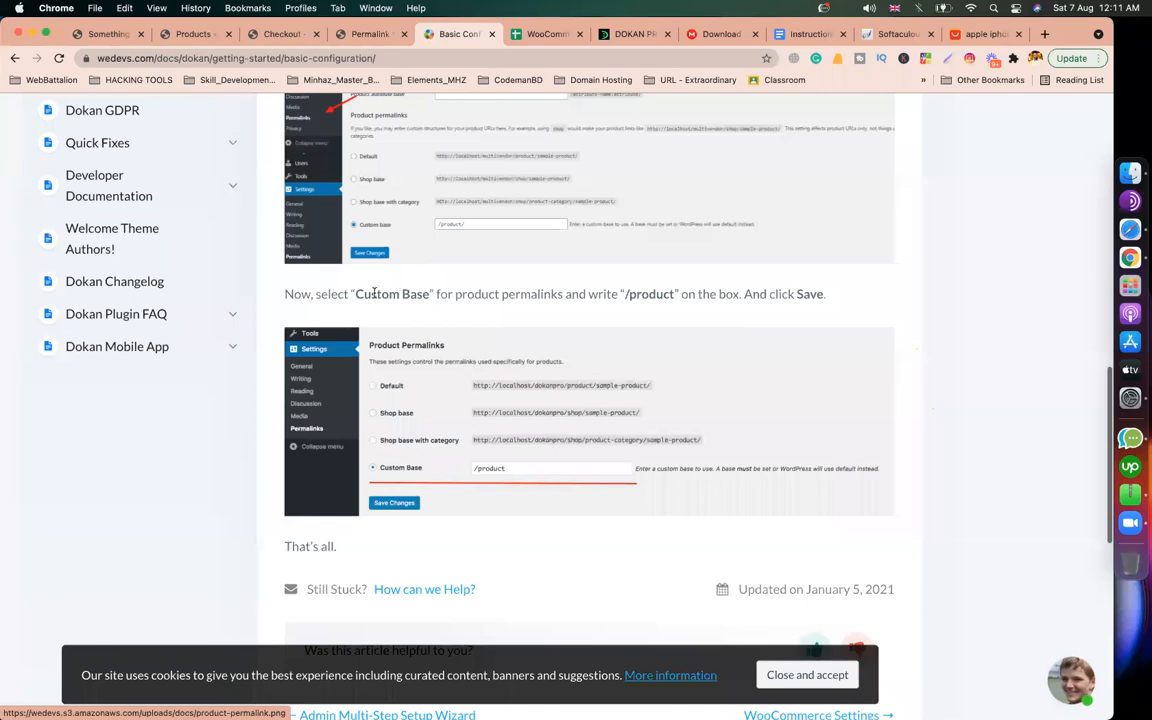
{"action": "left_click_drag", "start_coordinate": [502, 294], "coordinate": [366, 294]}
{"action": "left_click_drag", "start_coordinate": [628, 294], "coordinate": [711, 294]}
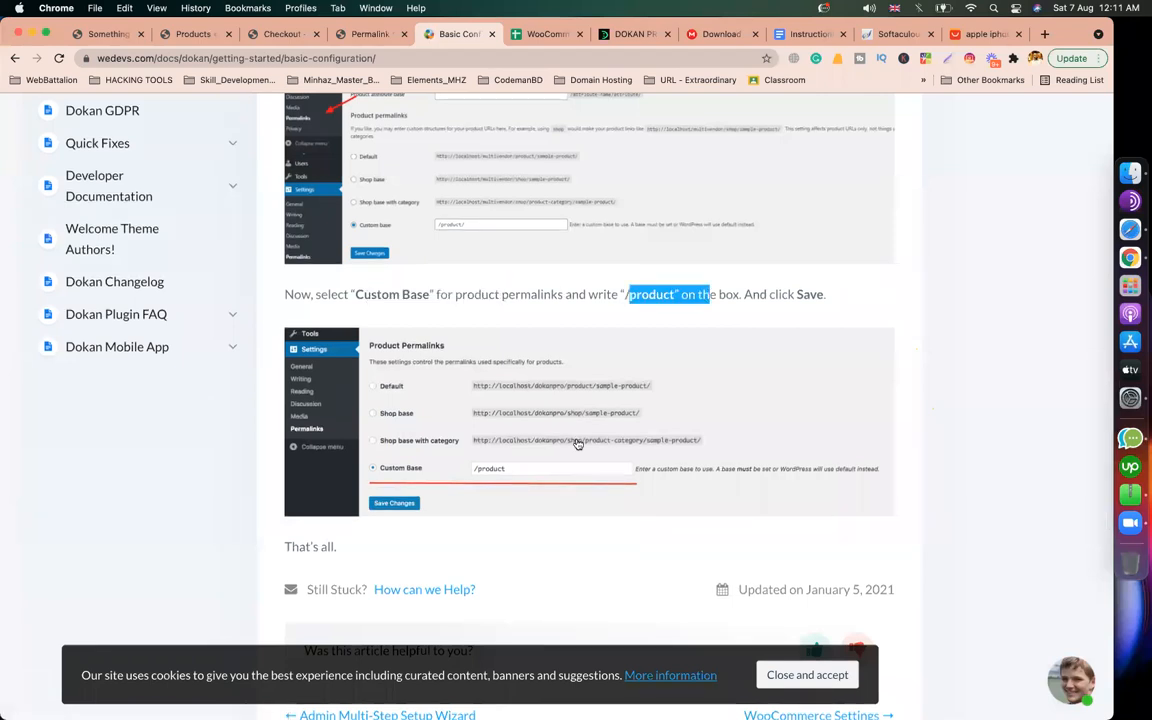
{"action": "scroll", "coordinate": [445, 460], "scroll_direction": "up", "scroll_amount": 15}
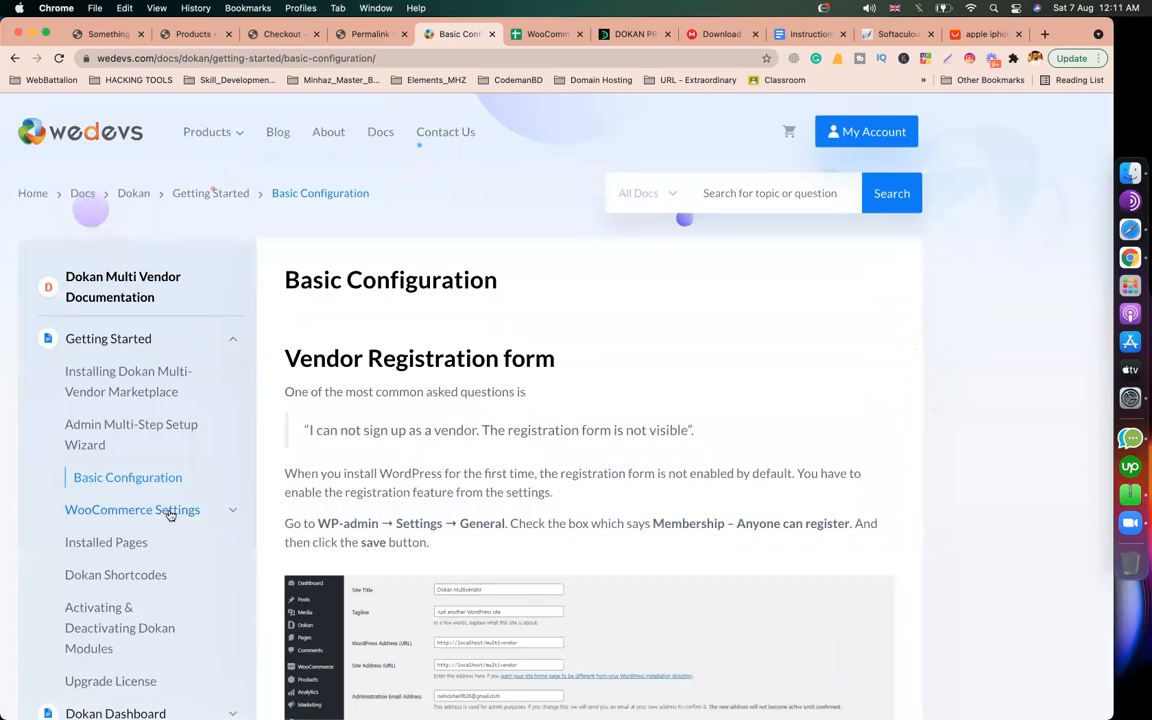
Step: Browse the WooCommerce Settings, Payment and Shipping documentation articles
{"action": "left_click", "coordinate": [168, 512]}
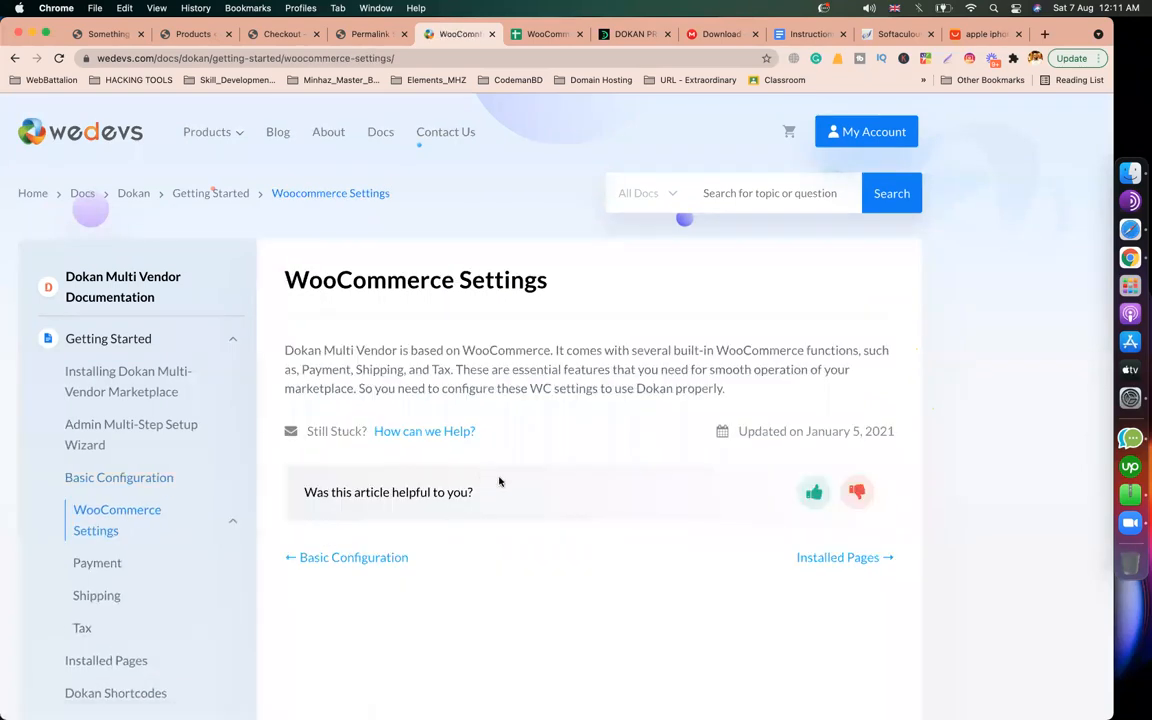
{"action": "scroll", "coordinate": [500, 482], "scroll_direction": "down", "scroll_amount": 5}
{"action": "scroll", "coordinate": [500, 482], "scroll_direction": "up", "scroll_amount": 4}
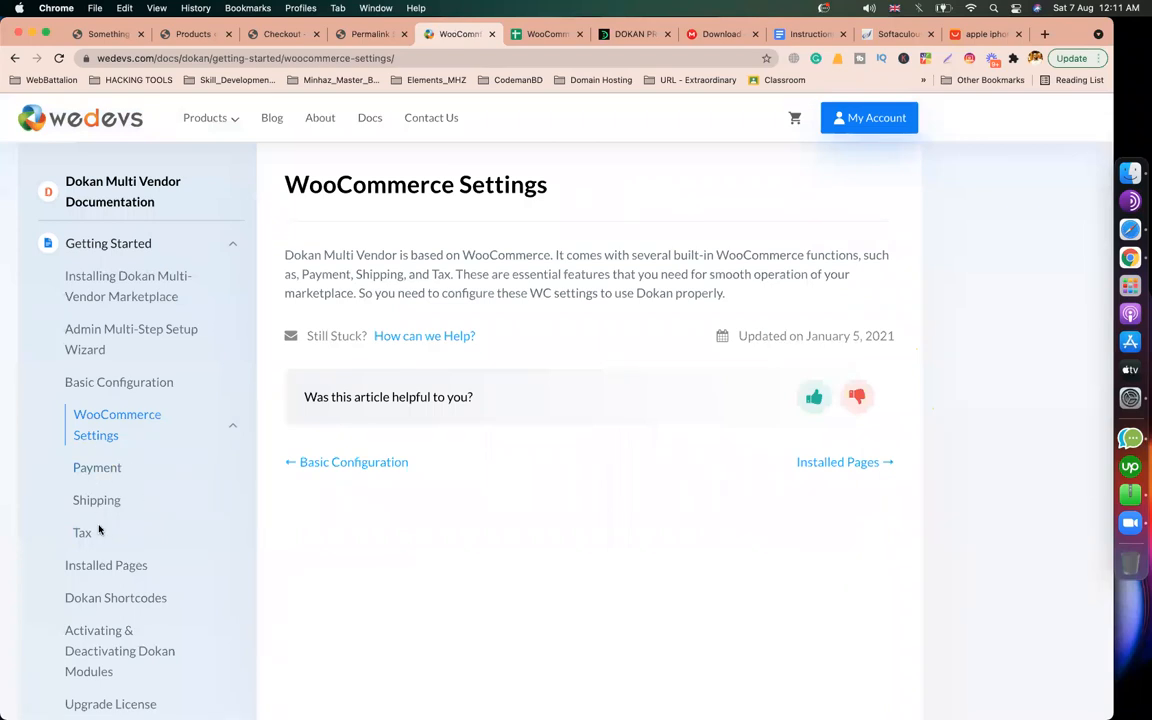
{"action": "left_click", "coordinate": [94, 467]}
{"action": "scroll", "coordinate": [450, 420], "scroll_direction": "down", "scroll_amount": 3}
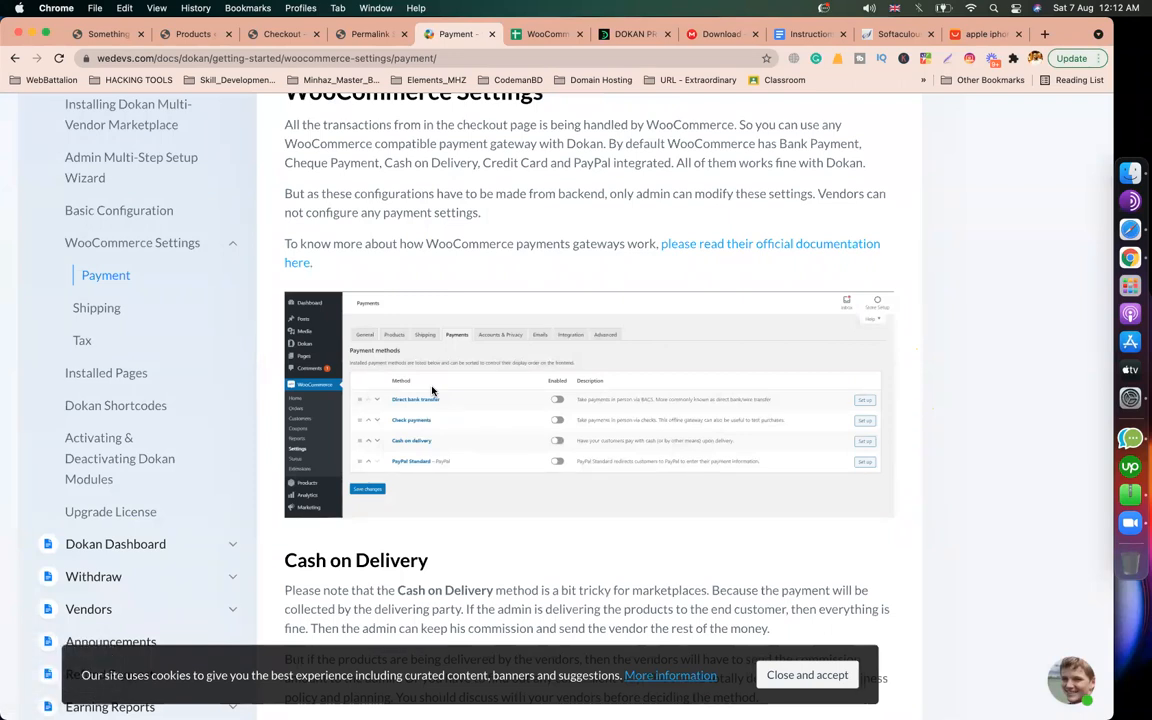
{"action": "left_click", "coordinate": [109, 316]}
{"action": "scroll", "coordinate": [504, 432], "scroll_direction": "down", "scroll_amount": 10}
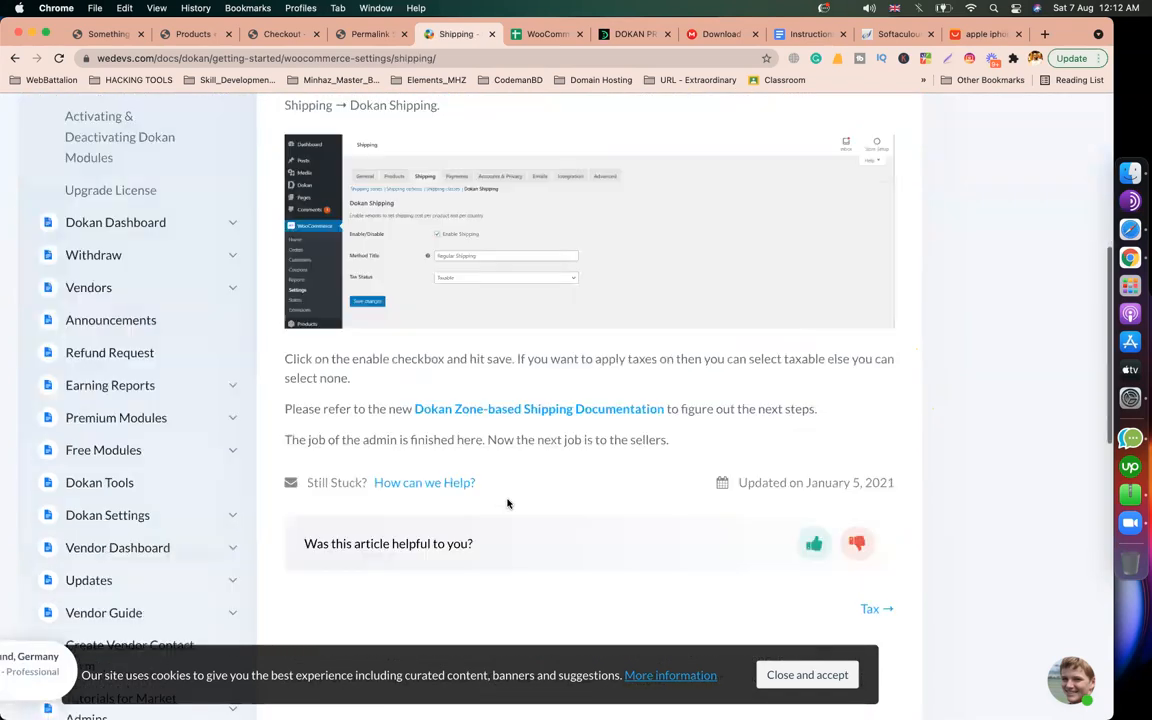
{"action": "scroll", "coordinate": [458, 355], "scroll_direction": "up", "scroll_amount": 5}
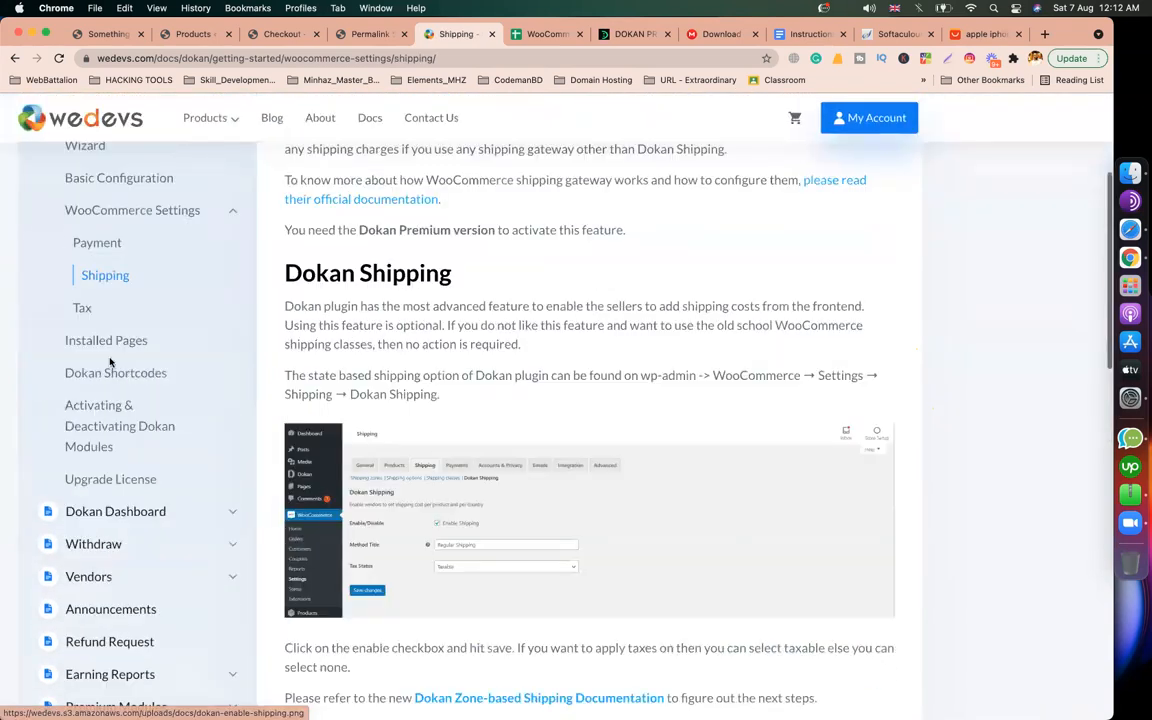
Step: Open the Tax documentation article, then return to the WordPress permalink settings
{"action": "left_click", "coordinate": [79, 308]}
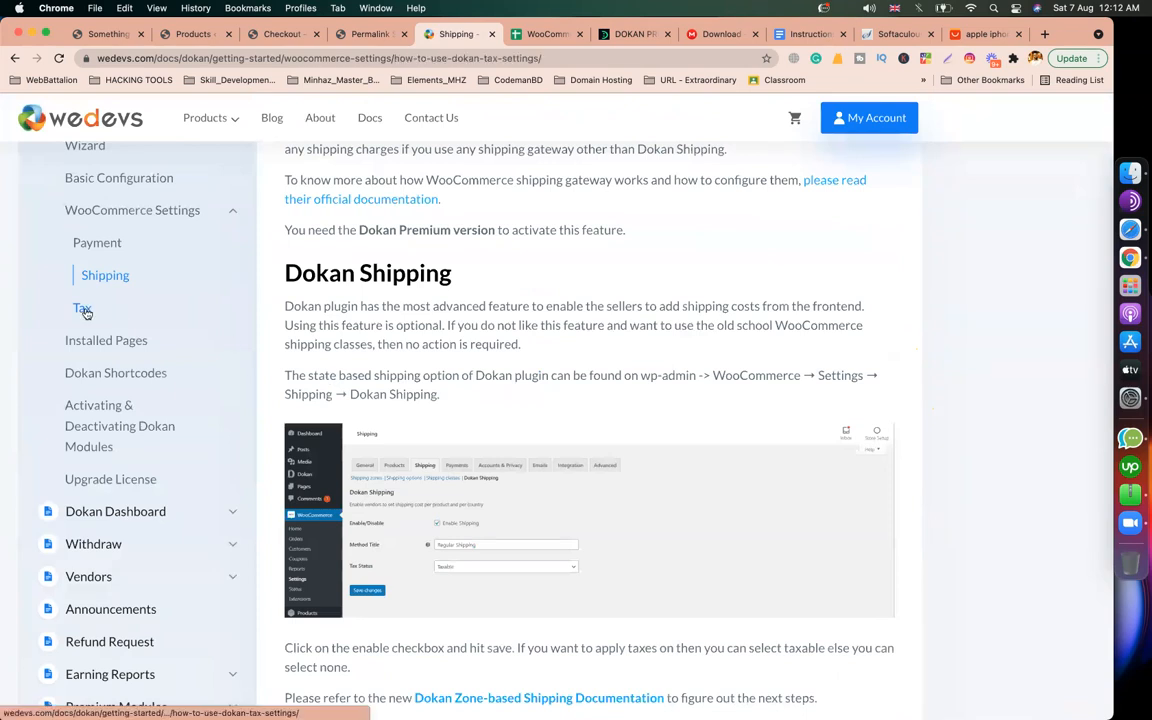
{"action": "scroll", "coordinate": [220, 338], "scroll_direction": "down", "scroll_amount": 5}
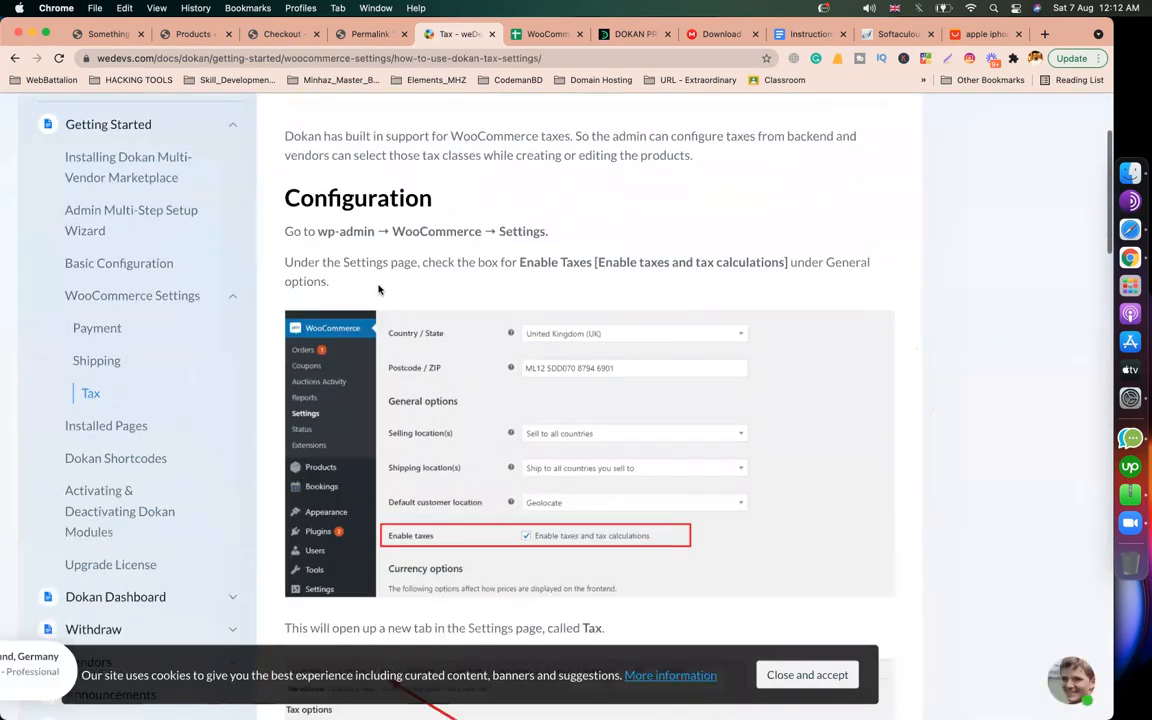
{"action": "left_click_drag", "start_coordinate": [318, 231], "coordinate": [548, 230]}
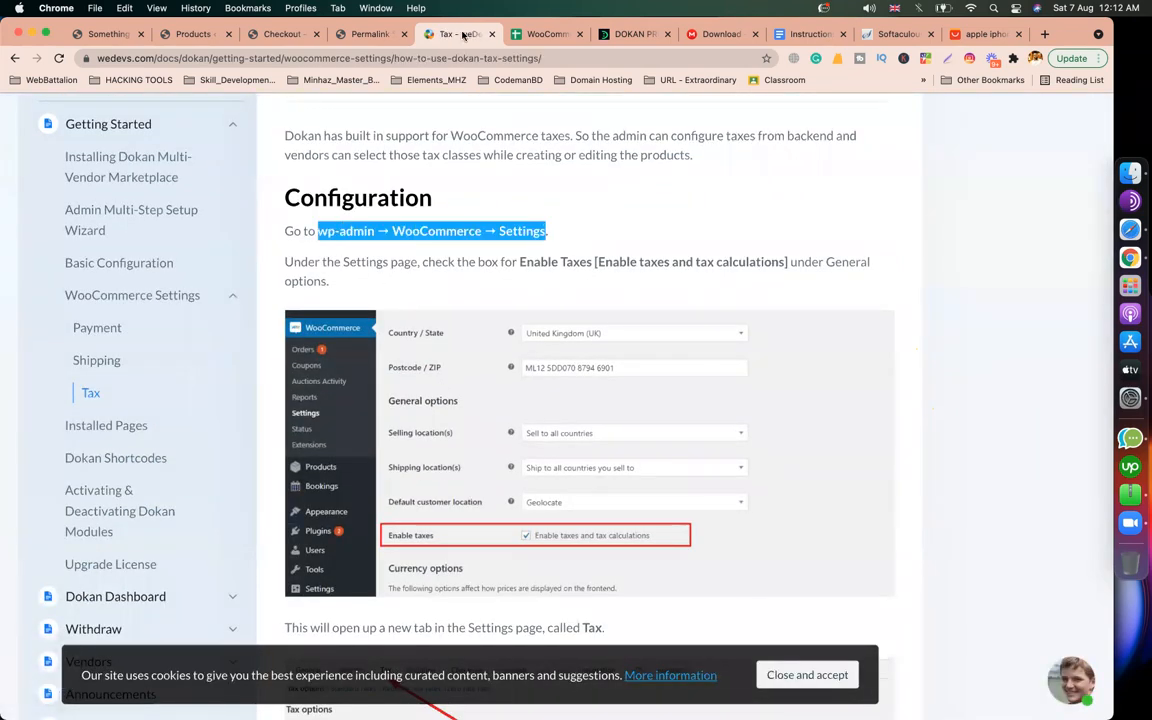
{"action": "left_click", "coordinate": [362, 34]}
{"action": "scroll", "coordinate": [292, 448], "scroll_direction": "up", "scroll_amount": 8}
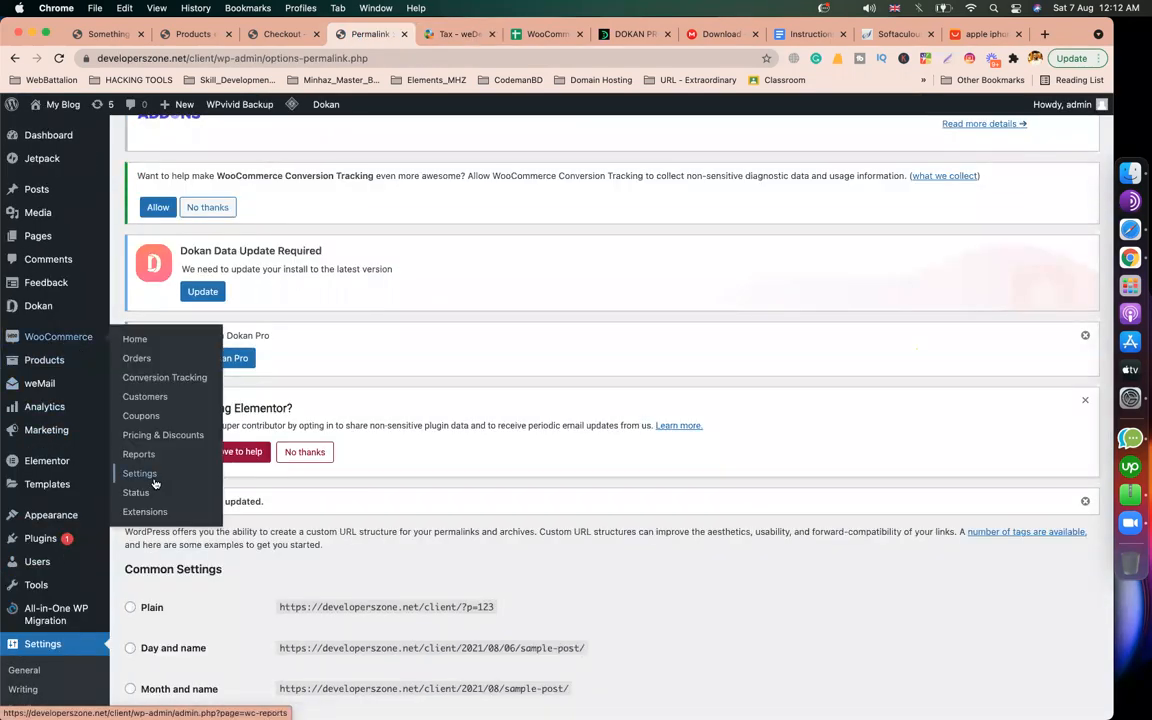
Step: Open the WooCommerce general settings and compare them with the Tax documentation article
{"action": "left_click", "coordinate": [153, 476]}
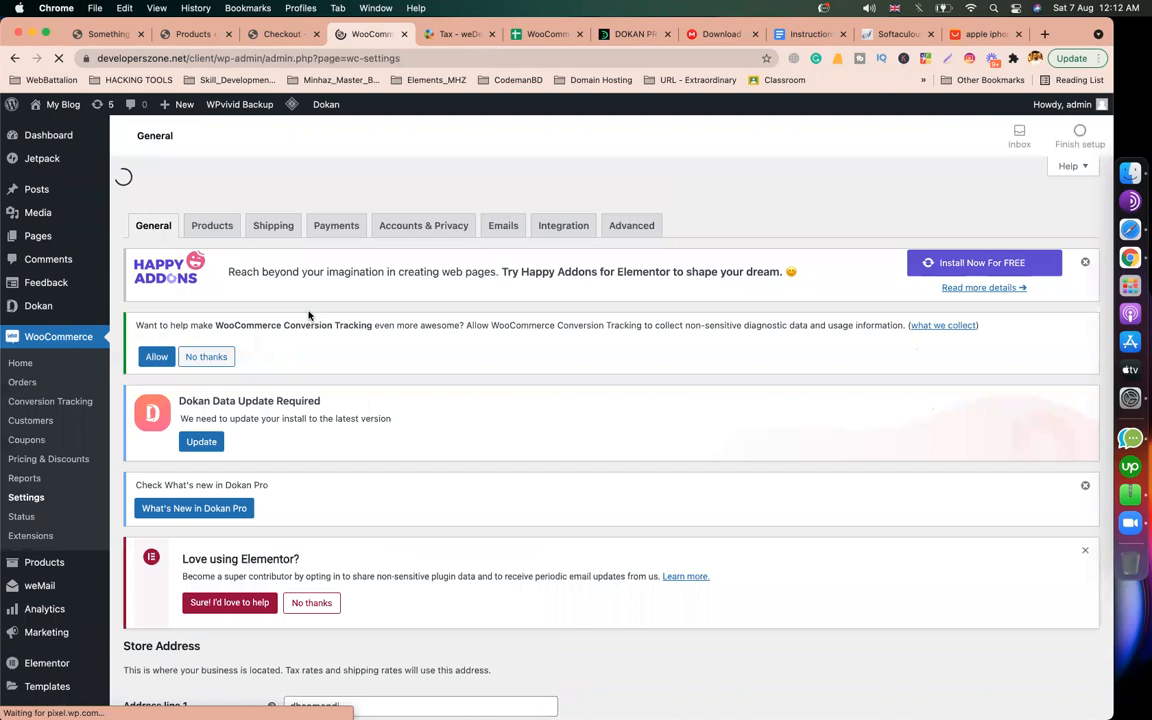
{"action": "scroll", "coordinate": [369, 407], "scroll_direction": "down", "scroll_amount": 5}
{"action": "scroll", "coordinate": [369, 407], "scroll_direction": "up", "scroll_amount": 5}
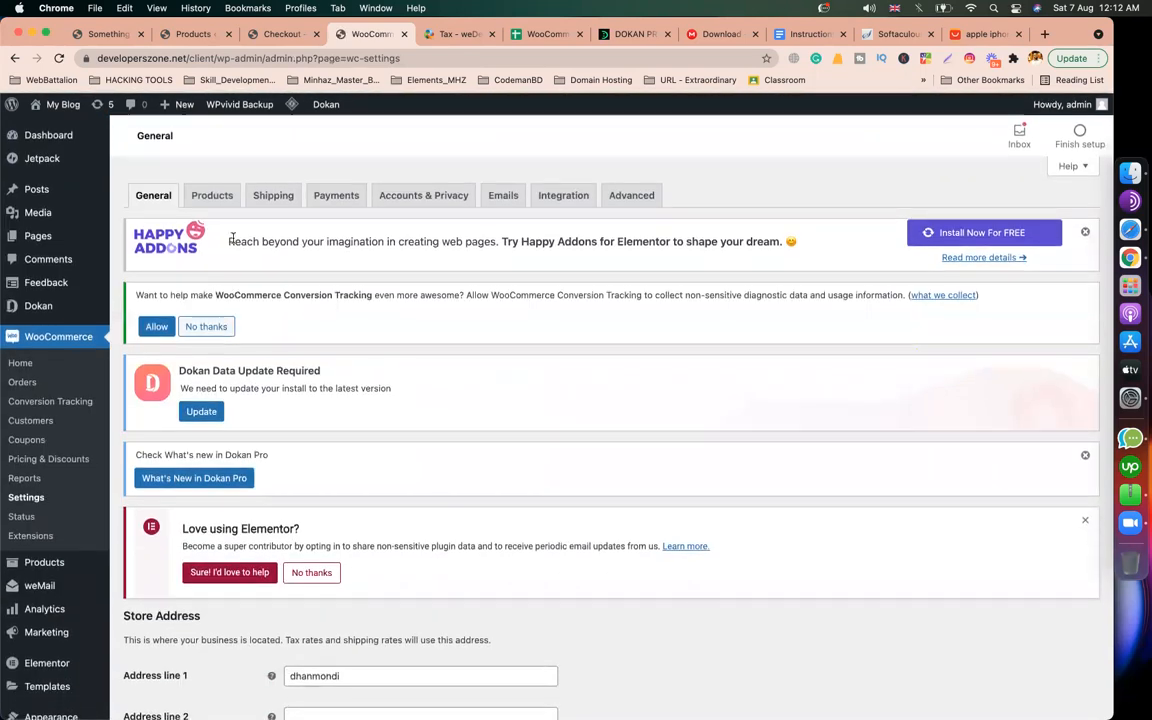
{"action": "left_click", "coordinate": [453, 35]}
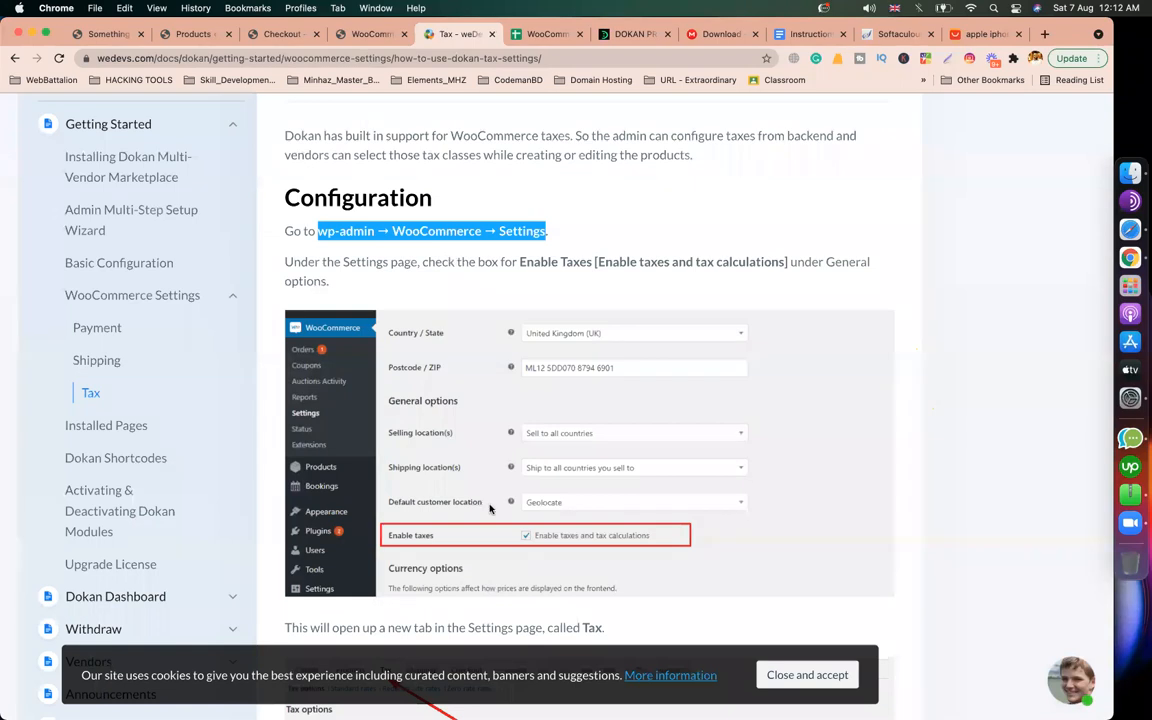
{"action": "scroll", "coordinate": [490, 509], "scroll_direction": "down", "scroll_amount": 1}
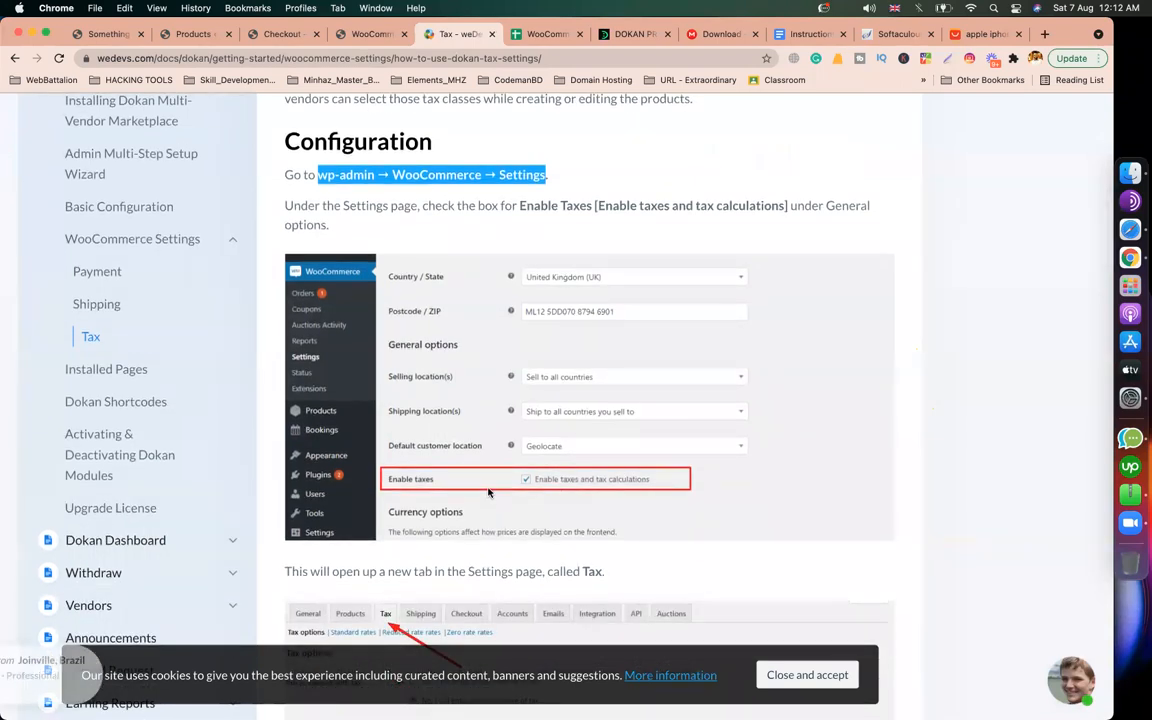
{"action": "scroll", "coordinate": [488, 492], "scroll_direction": "up", "scroll_amount": 3}
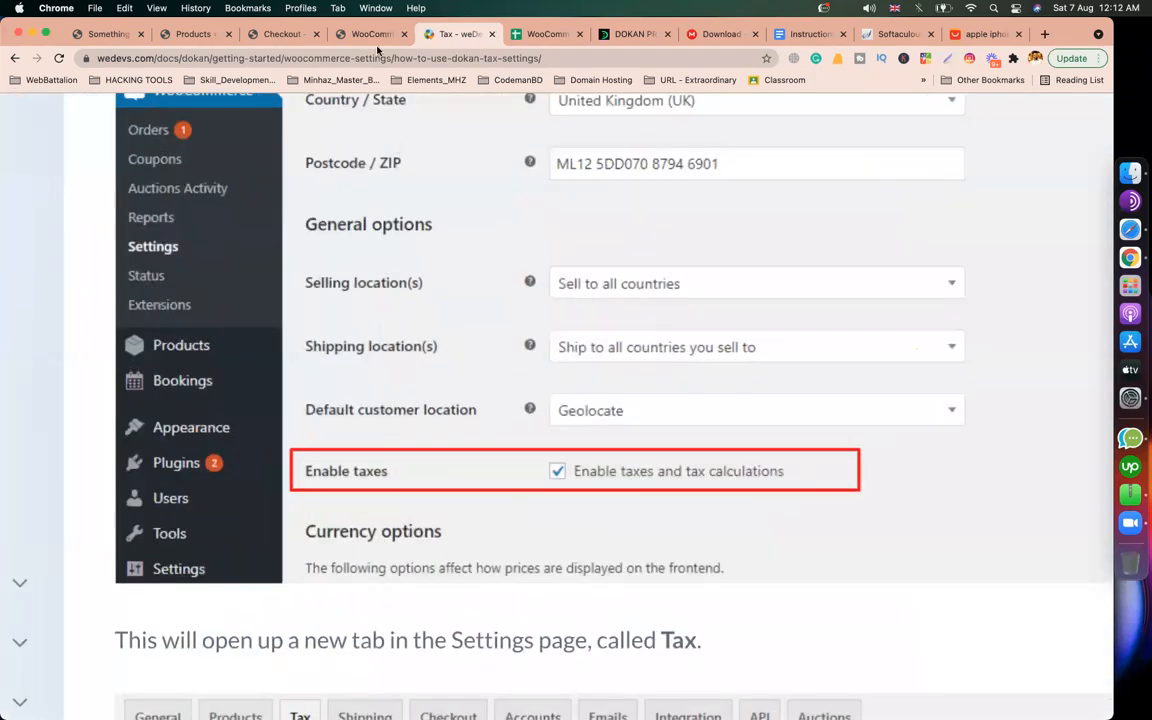
{"action": "left_click", "coordinate": [372, 35]}
{"action": "scroll", "coordinate": [354, 347], "scroll_direction": "down", "scroll_amount": 3}
{"action": "scroll", "coordinate": [354, 347], "scroll_direction": "up", "scroll_amount": 3}
Step: Tick 'Enable tax rates and calculations', save, and open the Tax settings section
{"action": "left_click", "coordinate": [289, 346]}
{"action": "scroll", "coordinate": [221, 445], "scroll_direction": "down", "scroll_amount": 3}
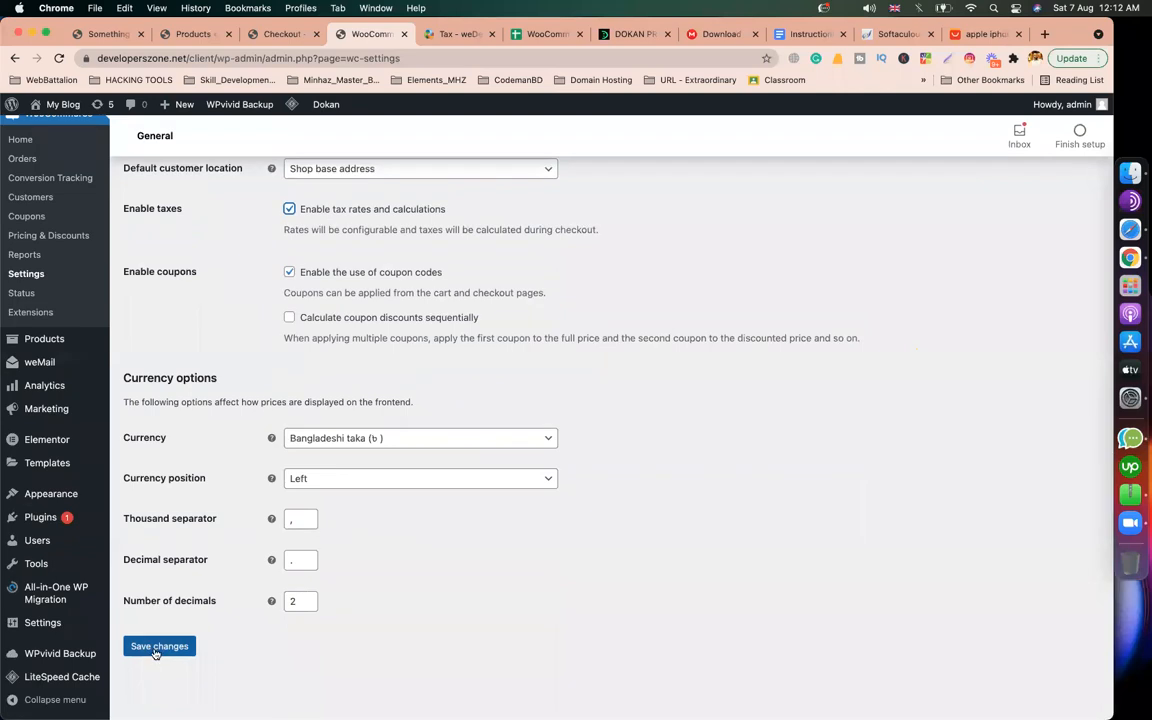
{"action": "left_click", "coordinate": [157, 647]}
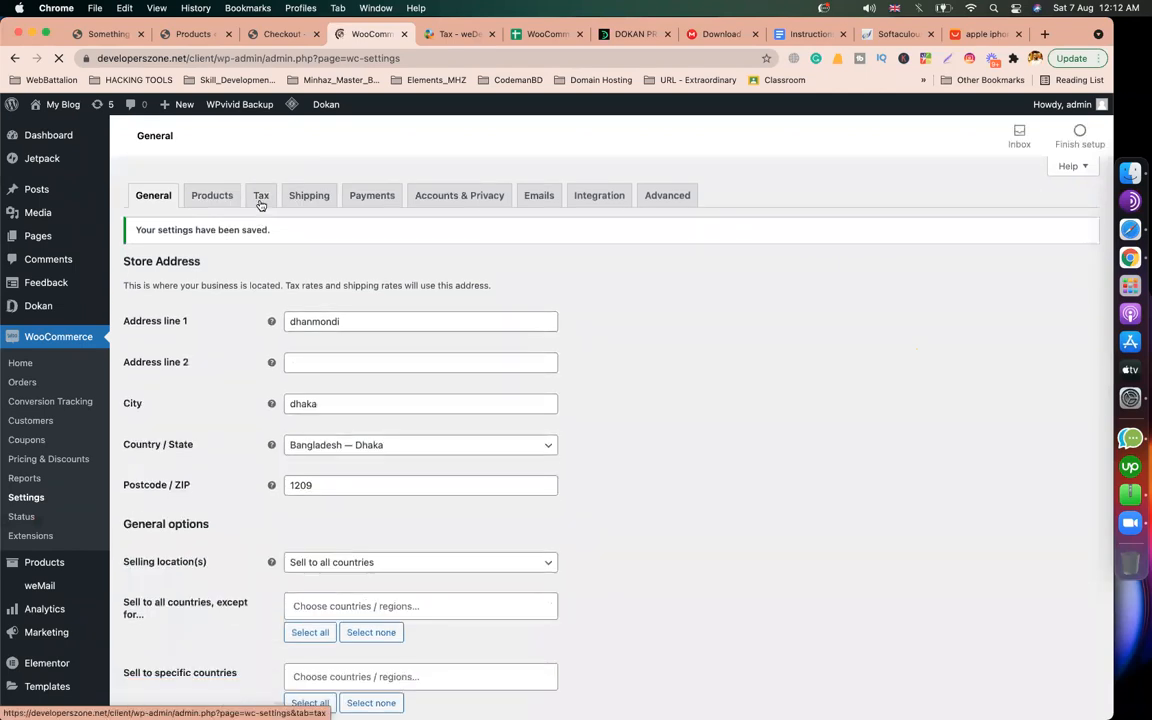
{"action": "left_click", "coordinate": [260, 196]}
{"action": "left_click", "coordinate": [455, 34]}
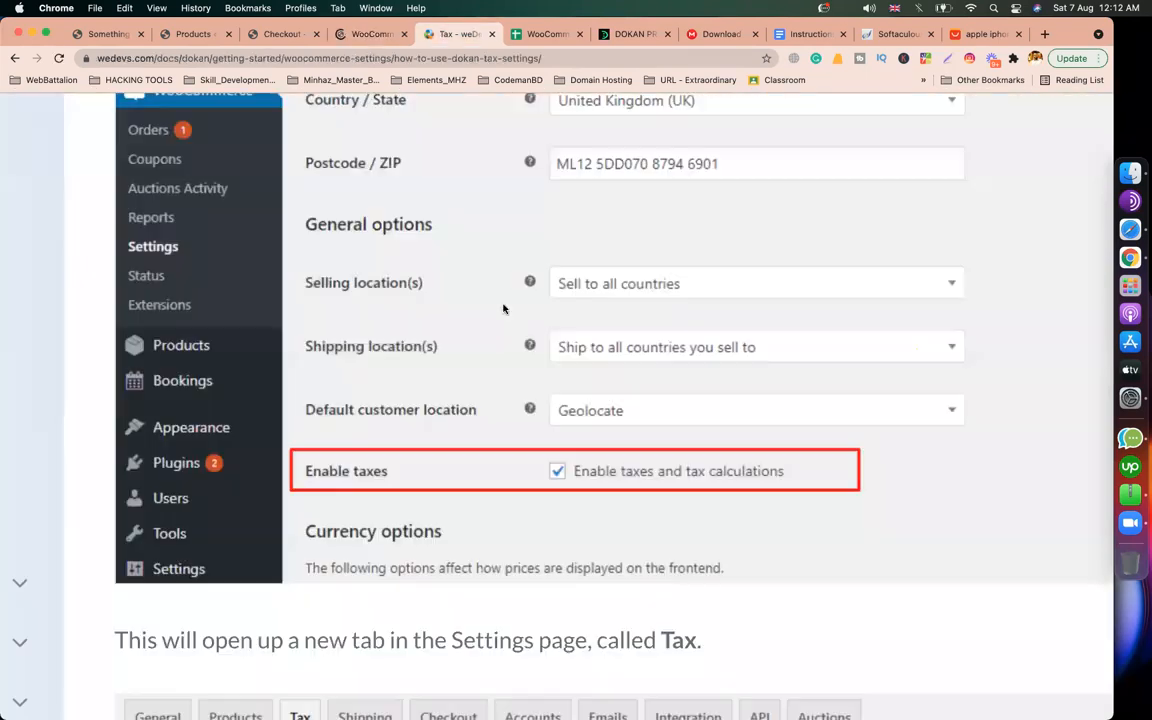
{"action": "scroll", "coordinate": [503, 308], "scroll_direction": "down", "scroll_amount": 5}
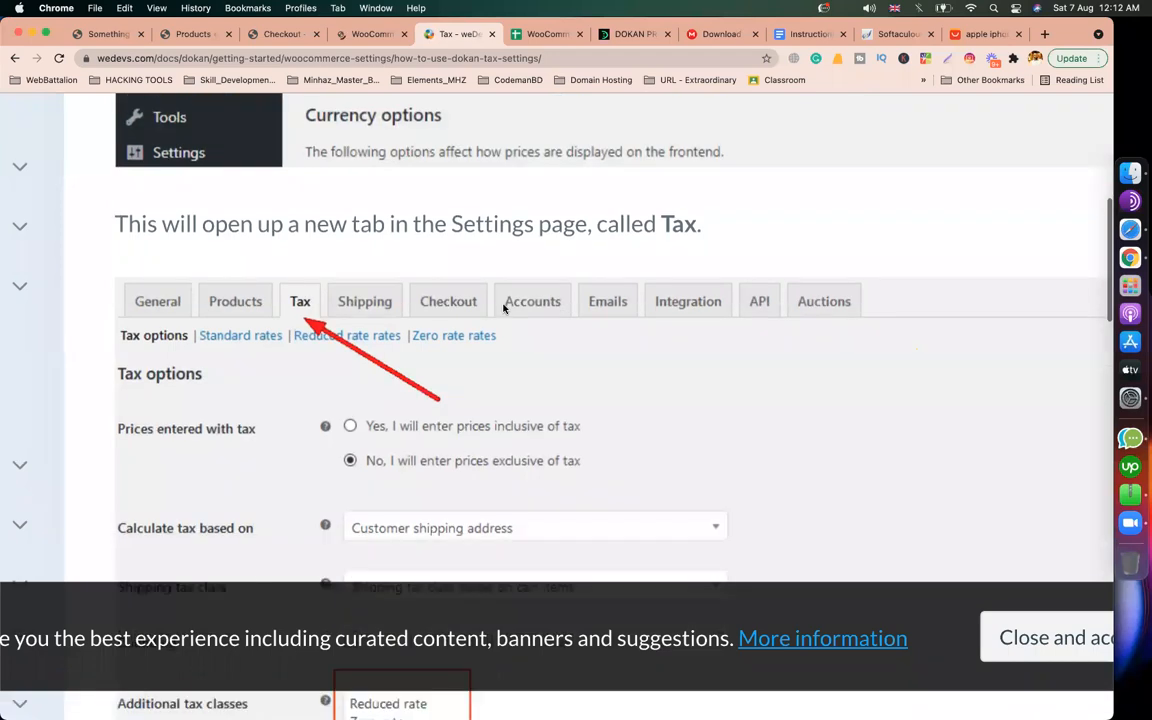
{"action": "scroll", "coordinate": [503, 308], "scroll_direction": "down", "scroll_amount": 3}
{"action": "scroll", "coordinate": [416, 276], "scroll_direction": "down", "scroll_amount": 2}
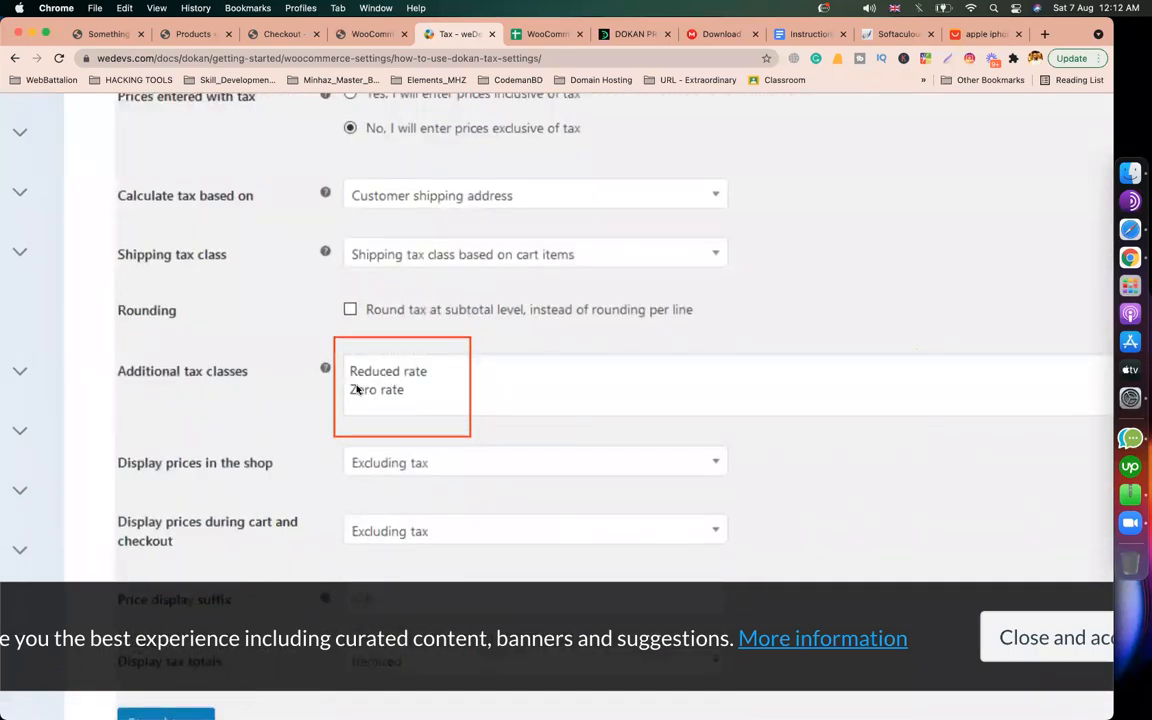
Step: Select both entries in the Additional tax classes list on the Tax tab
{"action": "left_click", "coordinate": [364, 36]}
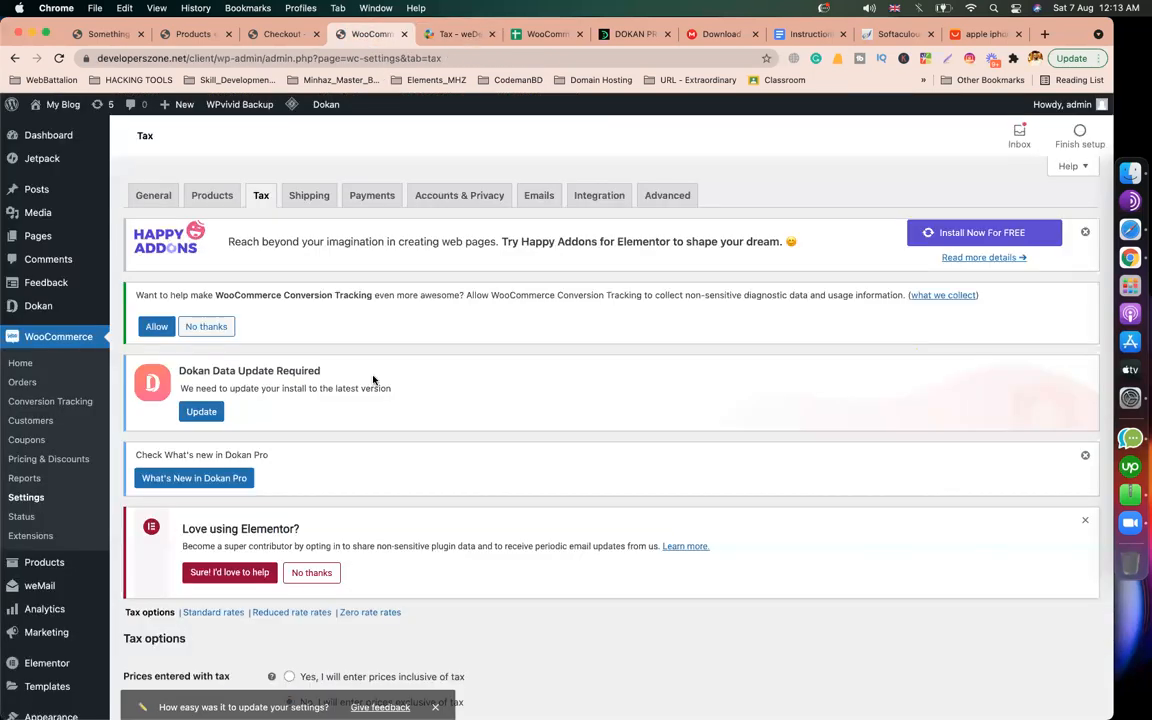
{"action": "scroll", "coordinate": [373, 378], "scroll_direction": "down", "scroll_amount": 5}
{"action": "scroll", "coordinate": [373, 378], "scroll_direction": "down", "scroll_amount": 2}
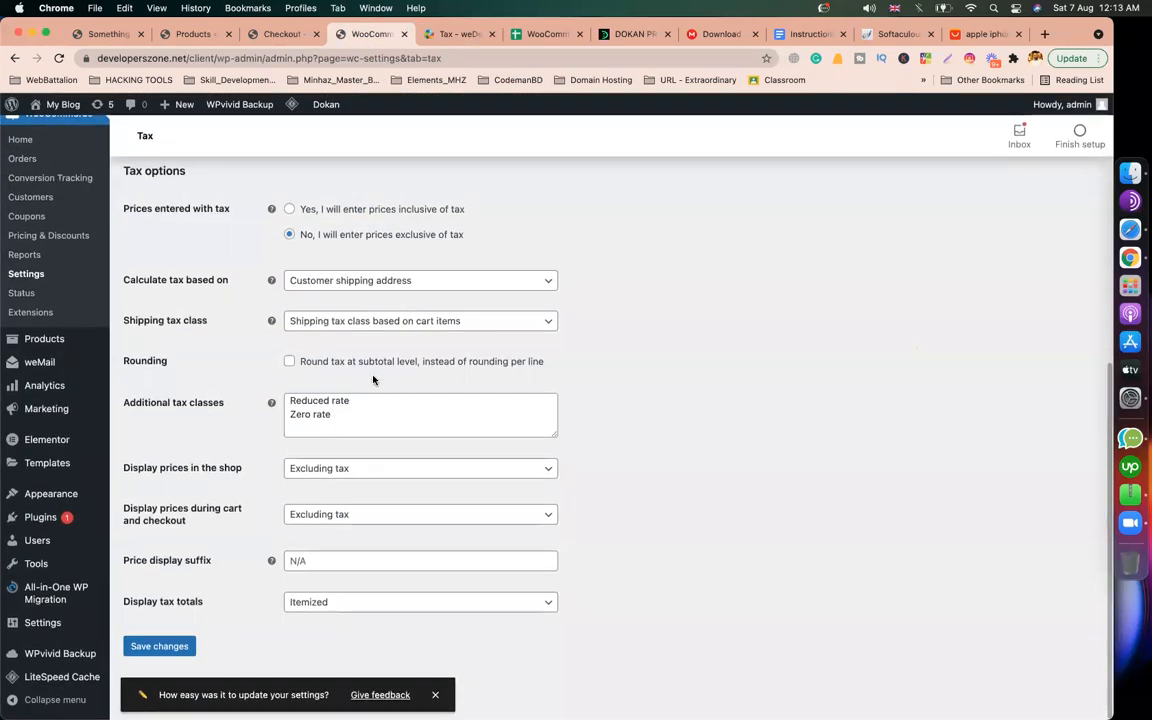
{"action": "left_click", "coordinate": [329, 446]}
{"action": "left_click_drag", "start_coordinate": [331, 444], "coordinate": [274, 428]}
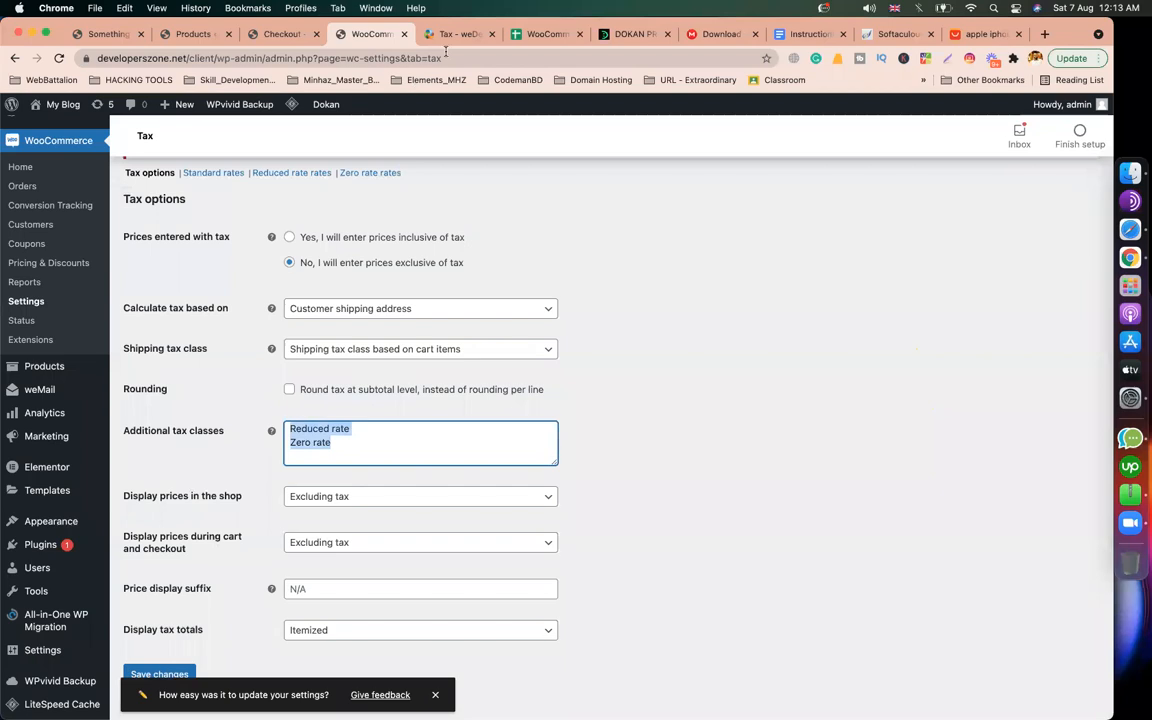
Step: Compare the tax classes with the docs, then open the Standard tax rates table
{"action": "left_click", "coordinate": [450, 35]}
{"action": "scroll", "coordinate": [413, 388], "scroll_direction": "down", "scroll_amount": 10}
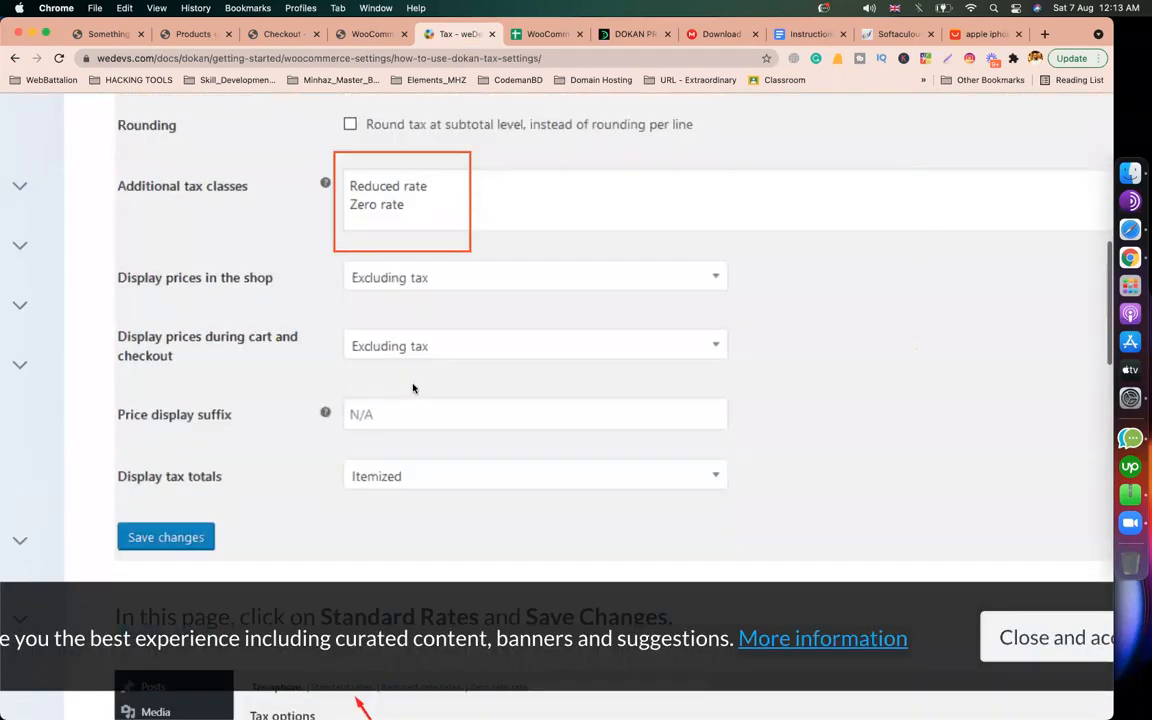
{"action": "scroll", "coordinate": [413, 388], "scroll_direction": "down", "scroll_amount": 3}
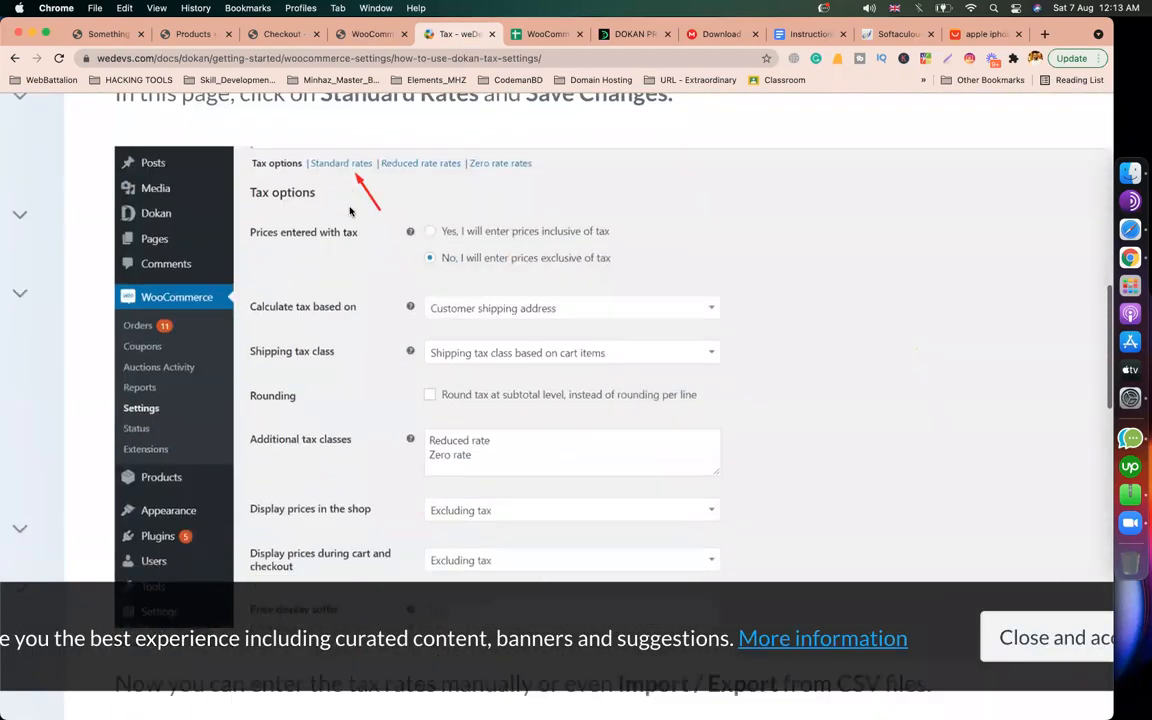
{"action": "left_click", "coordinate": [371, 40]}
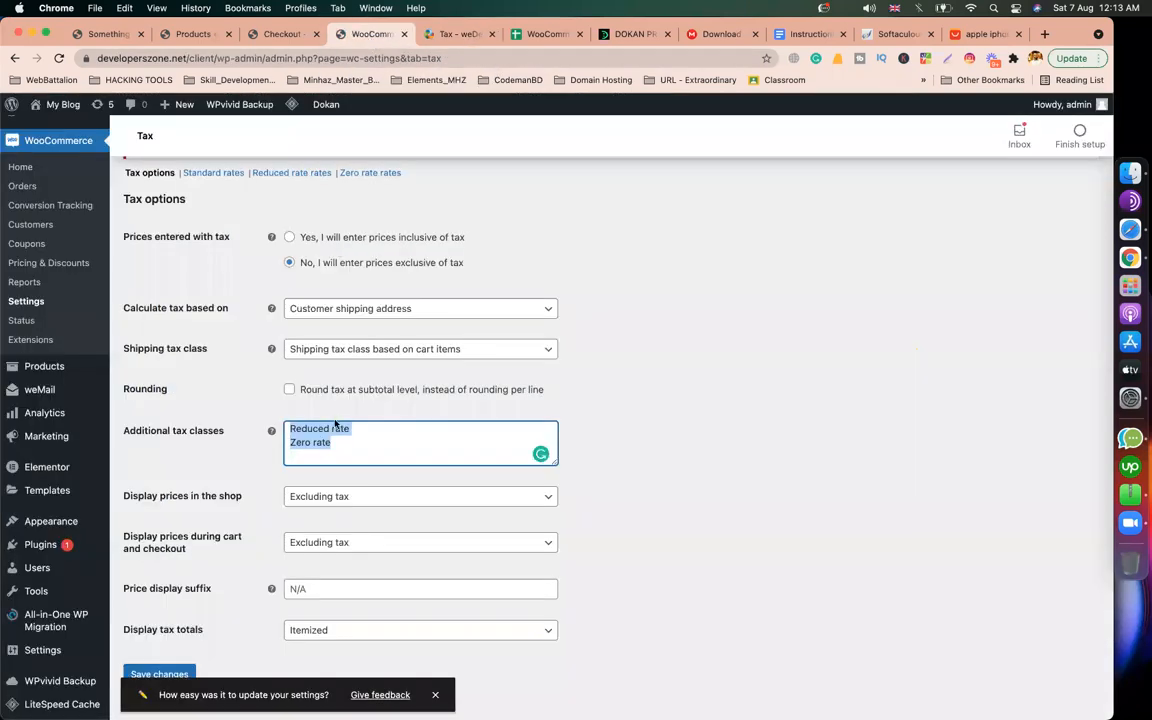
{"action": "scroll", "coordinate": [335, 424], "scroll_direction": "up", "scroll_amount": 8}
{"action": "scroll", "coordinate": [257, 476], "scroll_direction": "down", "scroll_amount": 1}
{"action": "scroll", "coordinate": [206, 342], "scroll_direction": "down", "scroll_amount": 6}
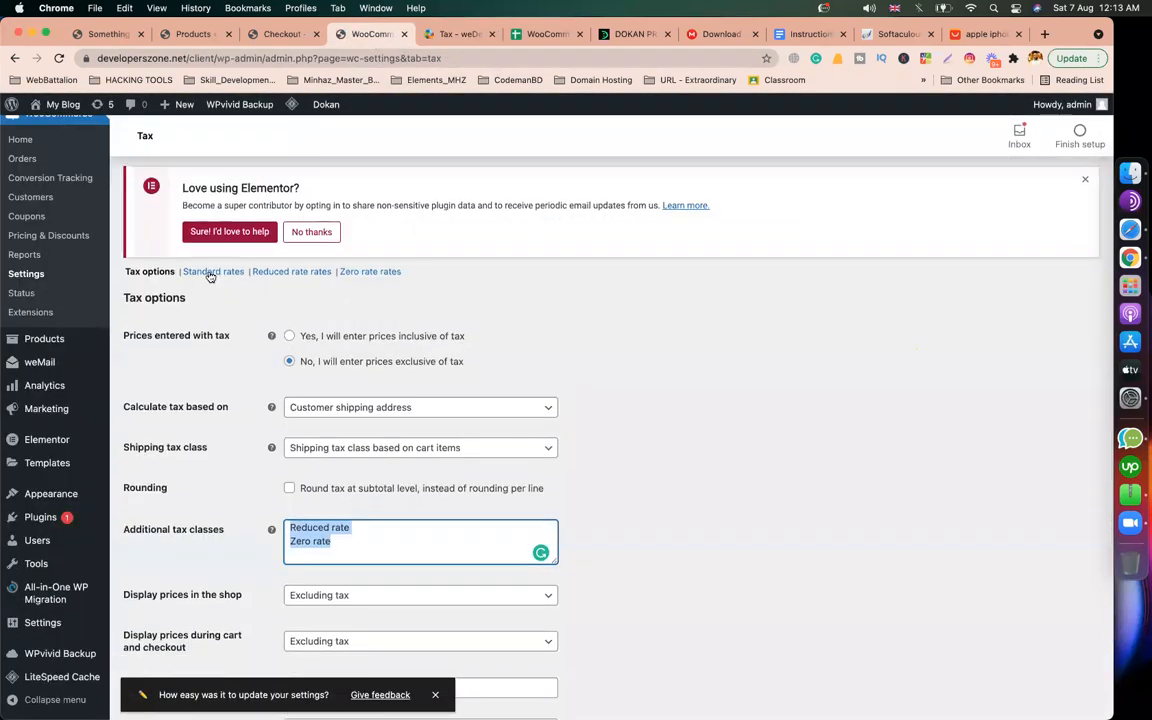
{"action": "left_click", "coordinate": [211, 273]}
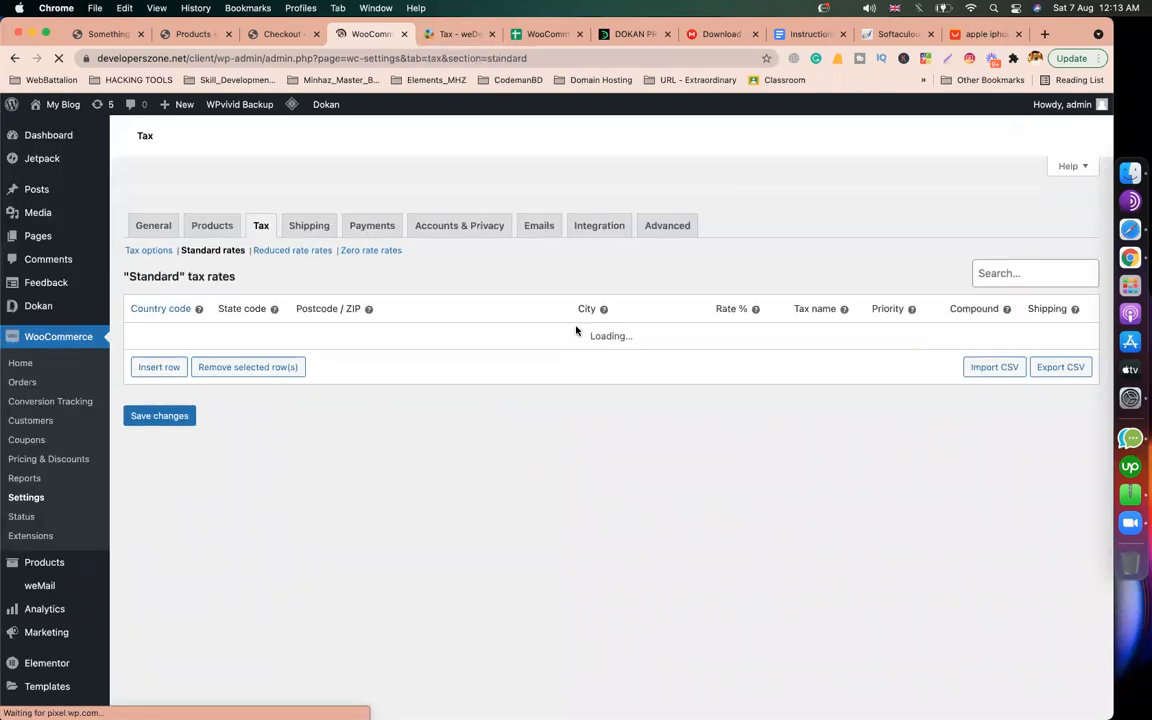
Step: After checking the Dokan tax guide, insert a standard rate row for BD and enter its rate
{"action": "scroll", "coordinate": [226, 474], "scroll_direction": "down", "scroll_amount": 4}
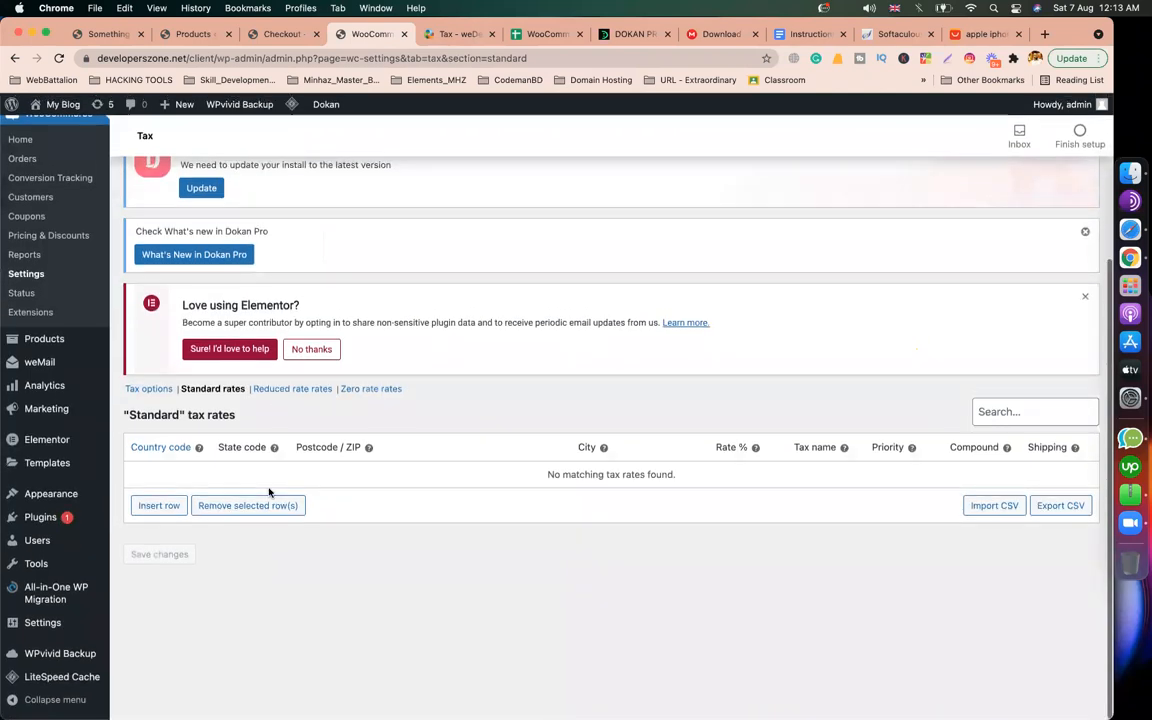
{"action": "left_click", "coordinate": [451, 35]}
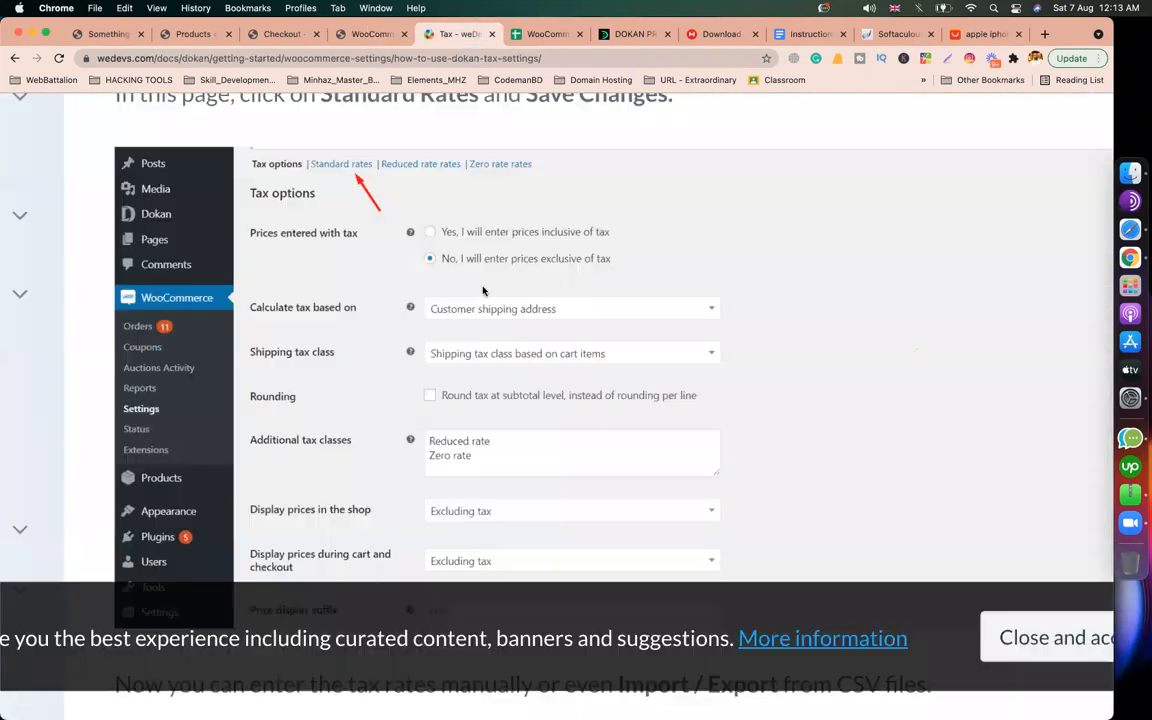
{"action": "scroll", "coordinate": [486, 305], "scroll_direction": "down", "scroll_amount": 5}
{"action": "scroll", "coordinate": [486, 305], "scroll_direction": "down", "scroll_amount": 3}
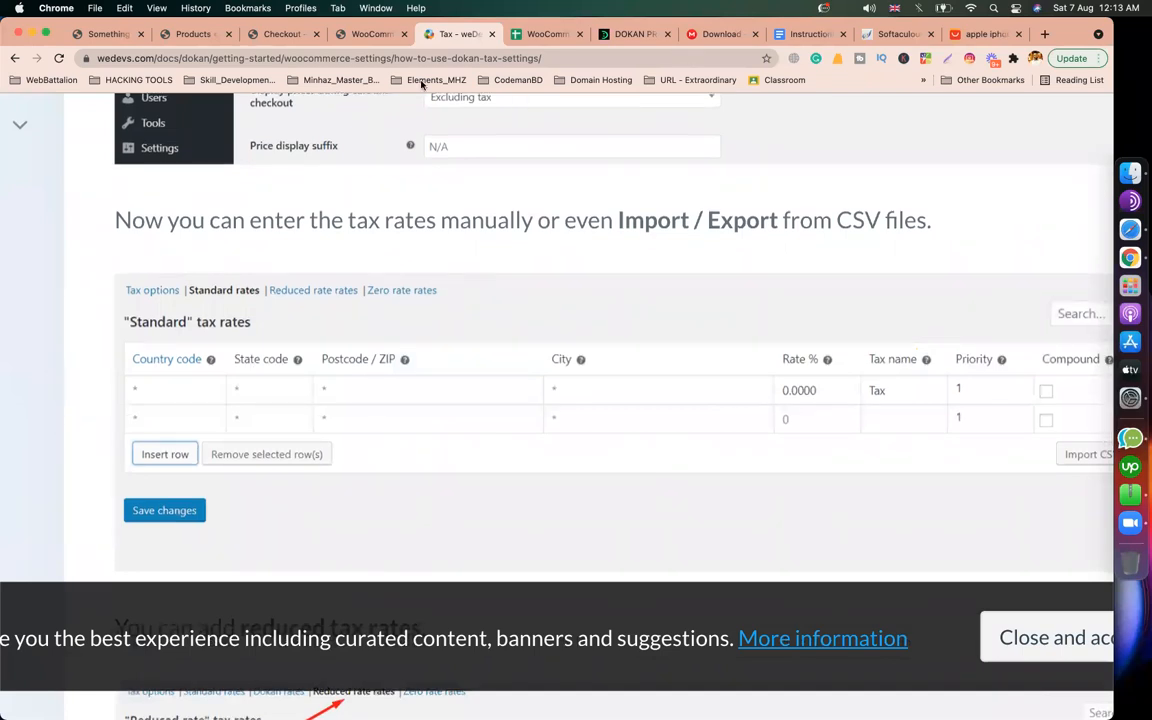
{"action": "left_click", "coordinate": [350, 34]}
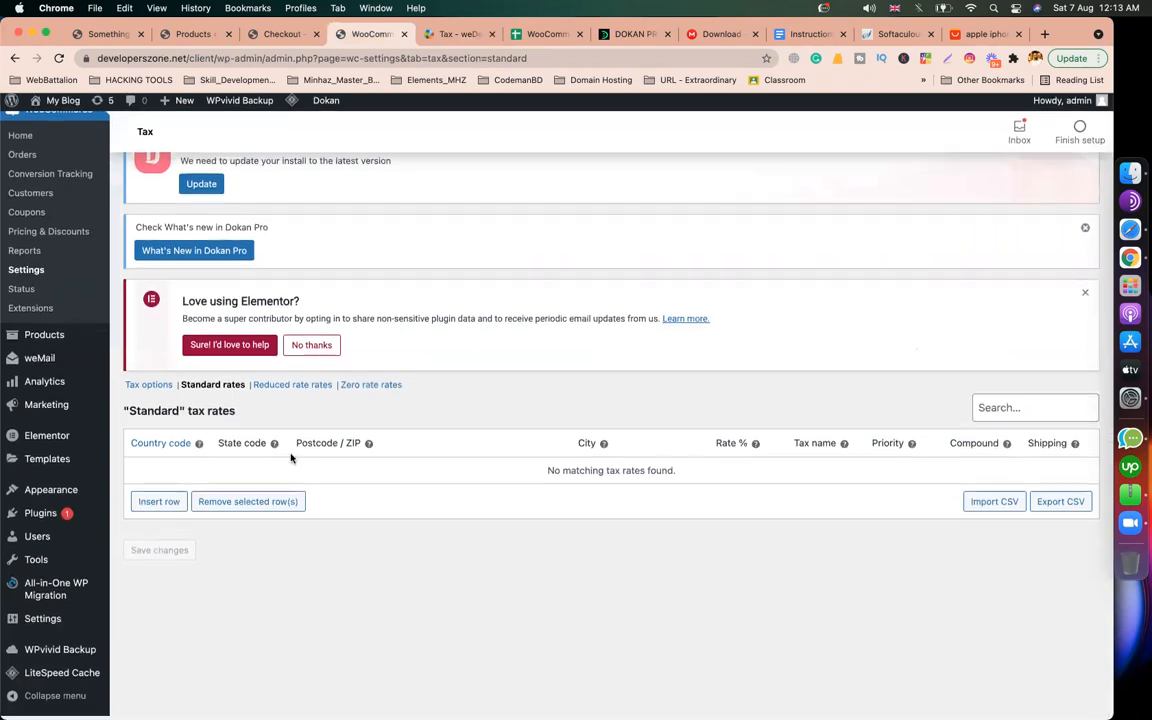
{"action": "left_click", "coordinate": [174, 505]}
{"action": "left_click", "coordinate": [172, 474]}
{"action": "mouse_move", "coordinate": [198, 453]}
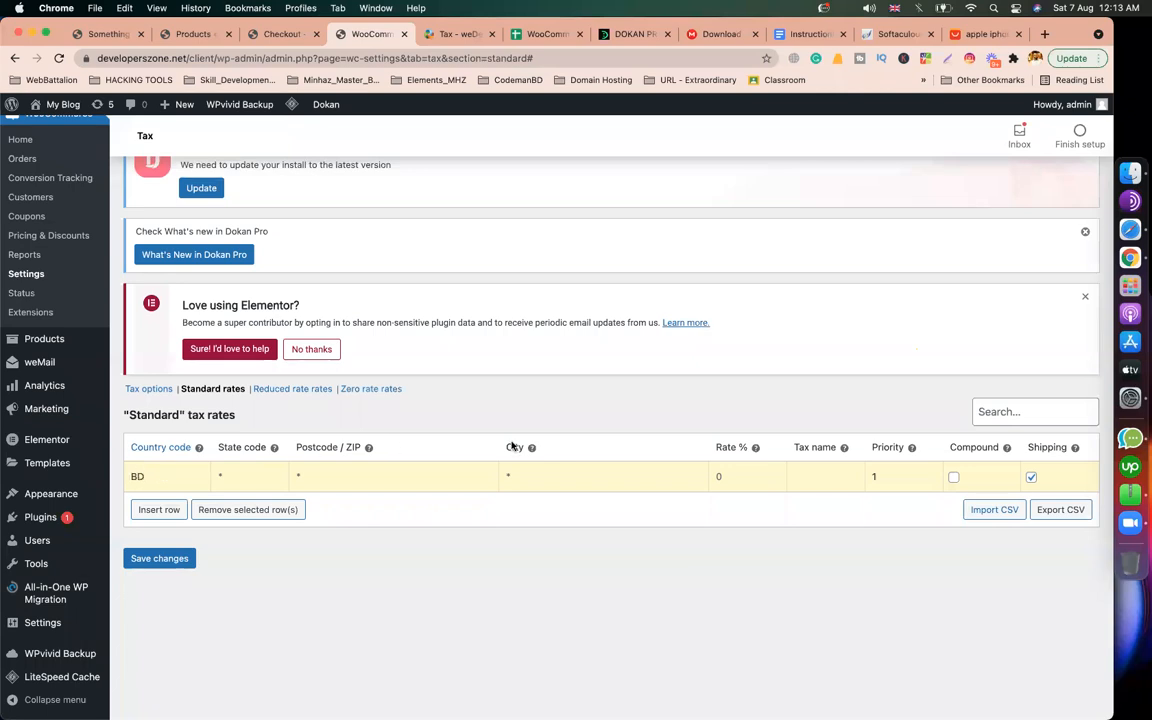
{"action": "left_click", "coordinate": [719, 474]}
{"action": "type", "text": "1"}
{"action": "type", "text": "0"}
Step: Add US and CA tax rate rows, then search a new tab for 'canada 2 digit code'
{"action": "left_click", "coordinate": [159, 509]}
{"action": "left_click", "coordinate": [165, 504]}
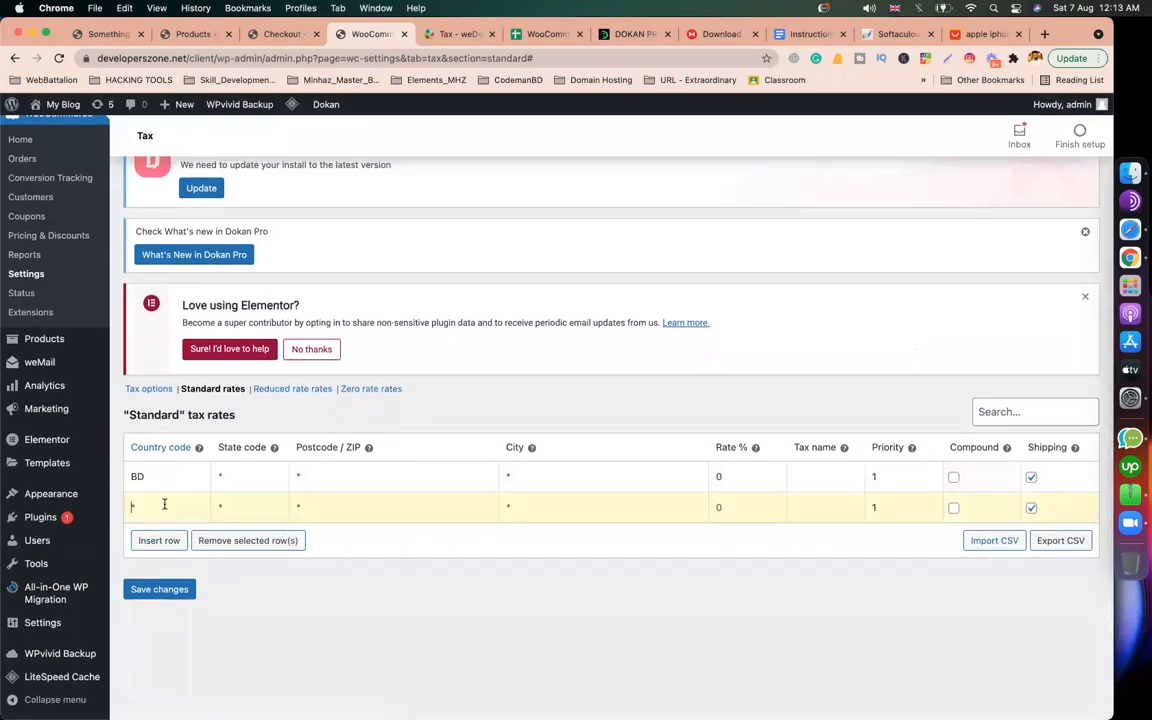
{"action": "type", "text": "US"}
{"action": "left_click", "coordinate": [706, 510]}
{"action": "left_click", "coordinate": [160, 541]}
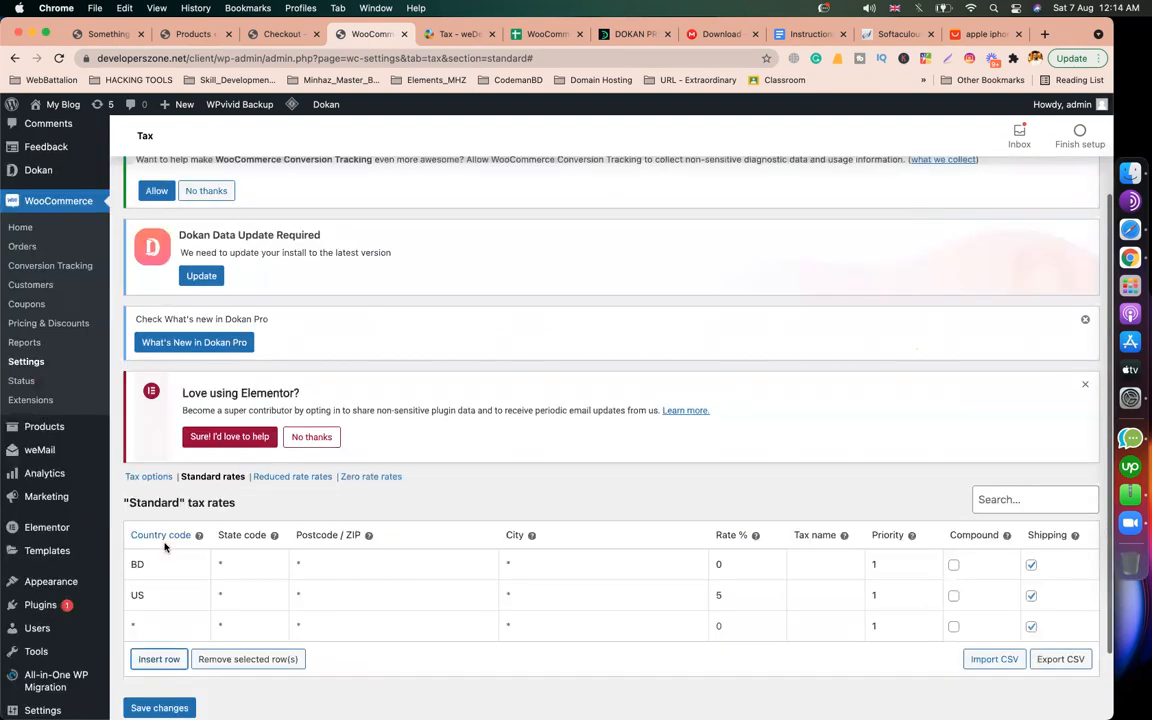
{"action": "left_click", "coordinate": [149, 538]}
{"action": "type", "text": "C"}
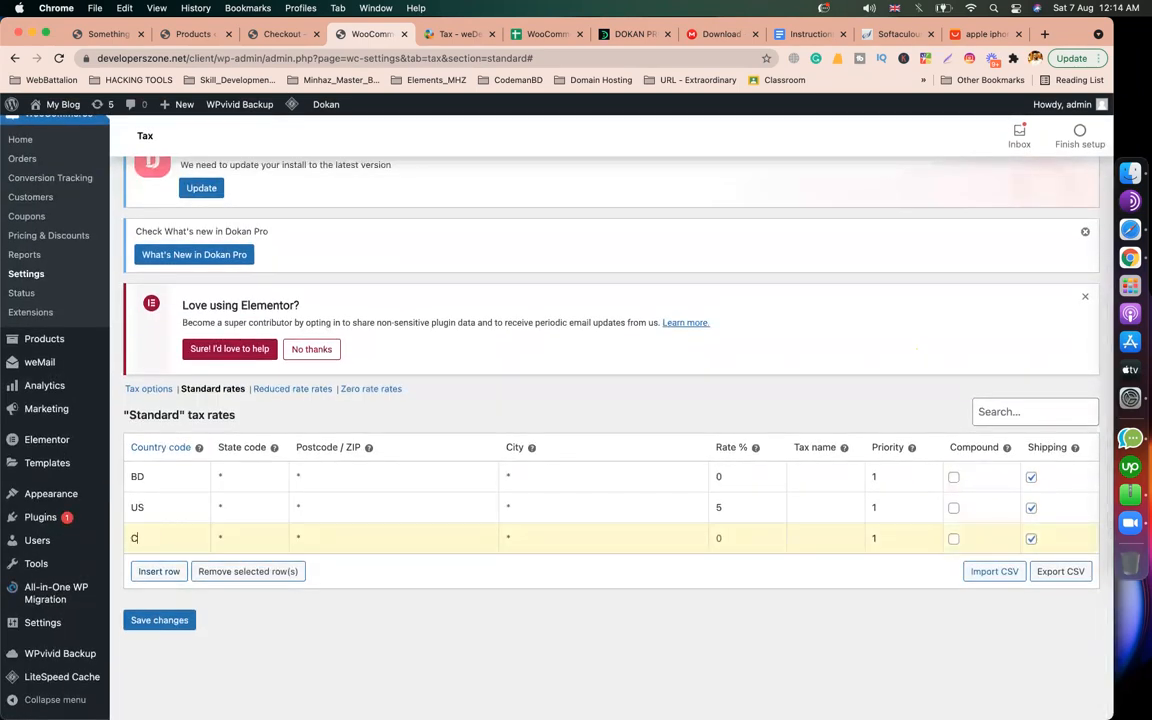
{"action": "type", "text": "A"}
{"action": "left_click", "coordinate": [406, 614]}
{"action": "left_click", "coordinate": [1044, 35]}
{"action": "type", "text": "ca"}
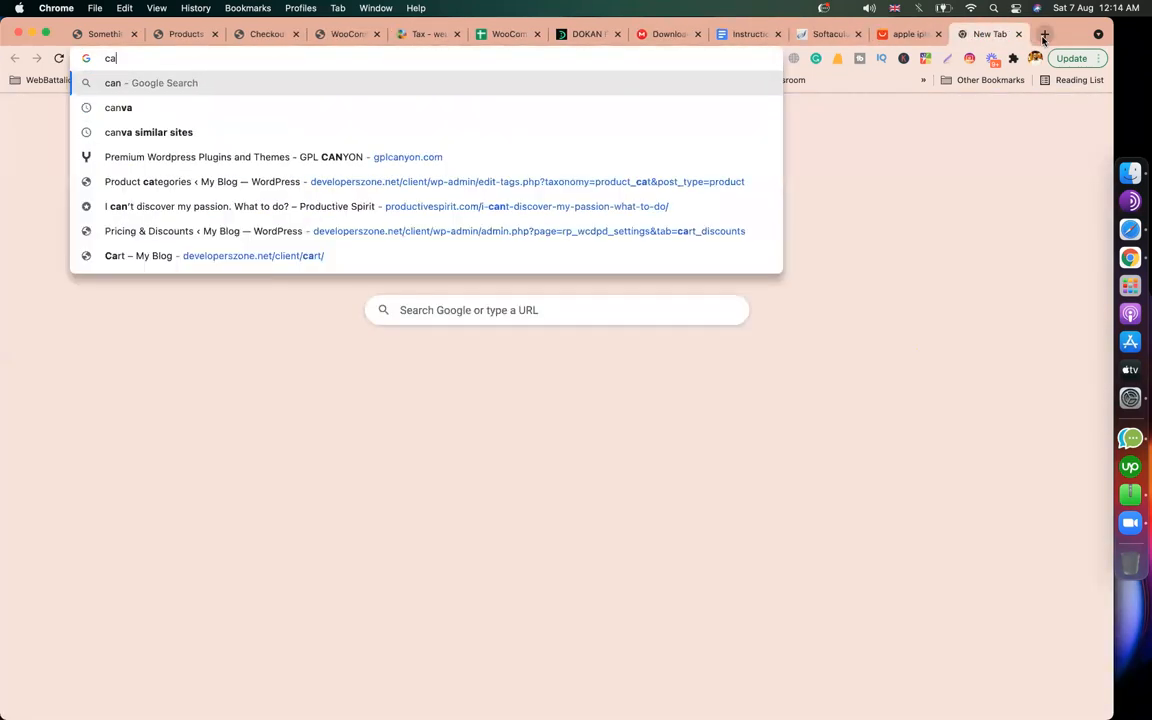
{"action": "type", "text": "na"}
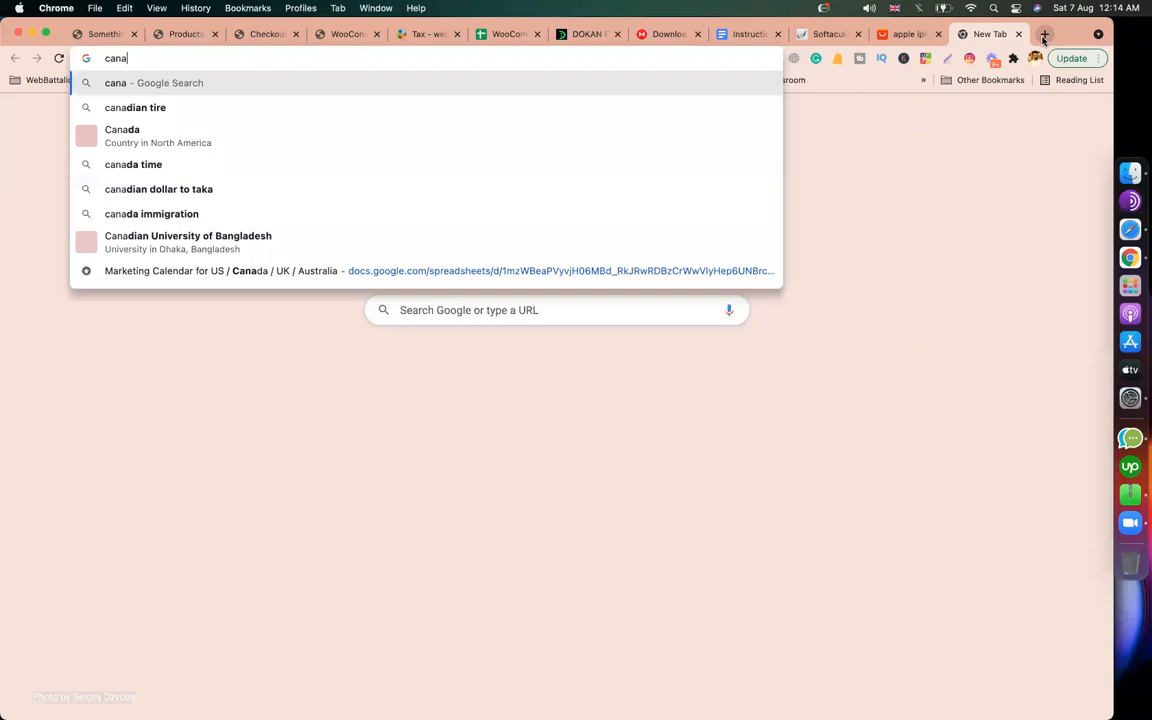
{"action": "type", "text": "da 2 digit code"}
Step: Run the search confirming CA as Canada's code, then return to the tax rates table
{"action": "key", "text": "Return"}
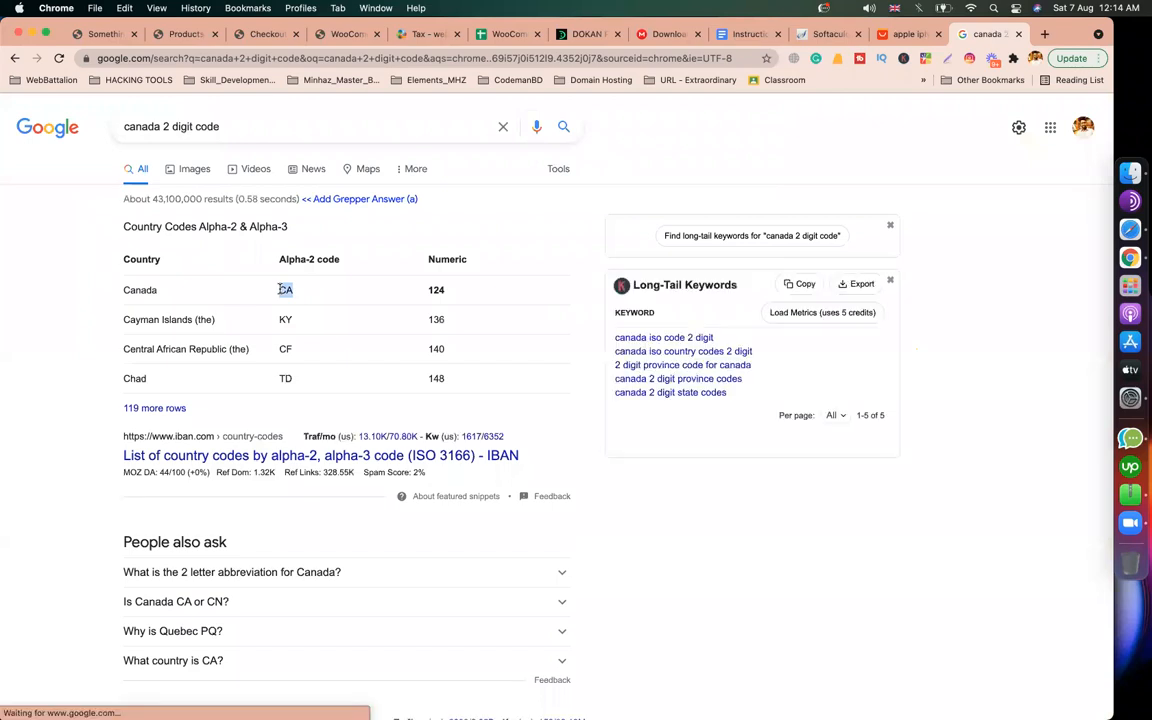
{"action": "left_click", "coordinate": [265, 34]}
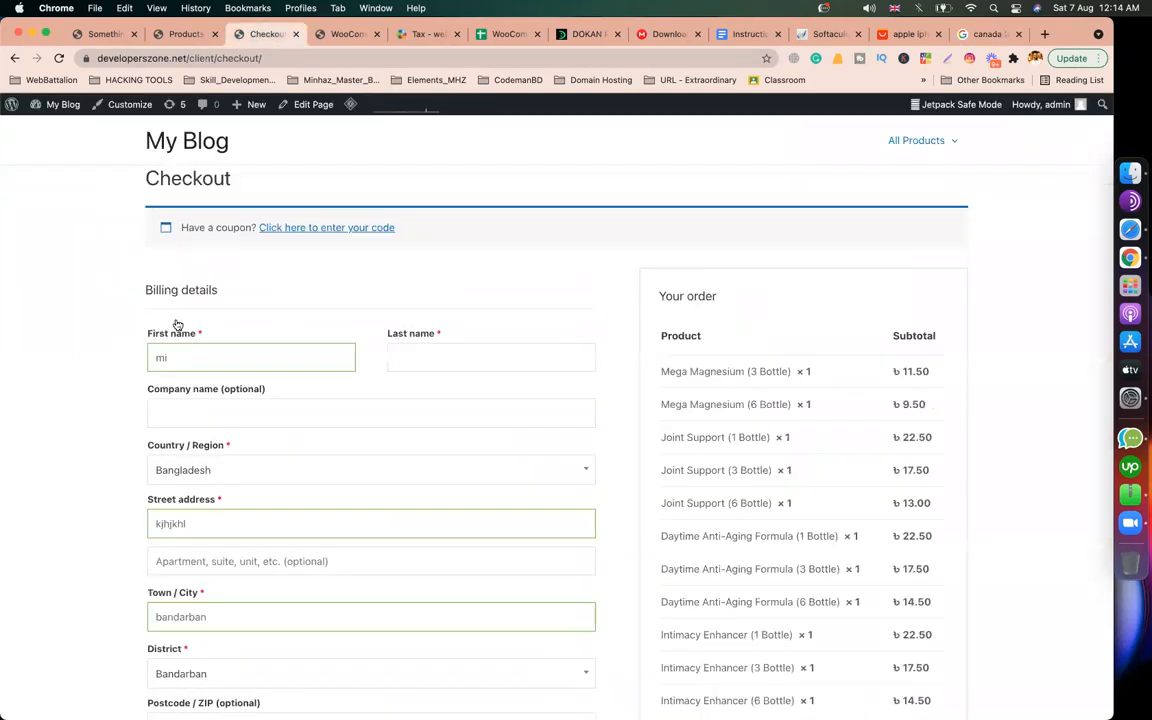
{"action": "left_click", "coordinate": [349, 36]}
Step: Save the CA row at 10% and check each row's priority is 1
{"action": "left_click", "coordinate": [722, 538]}
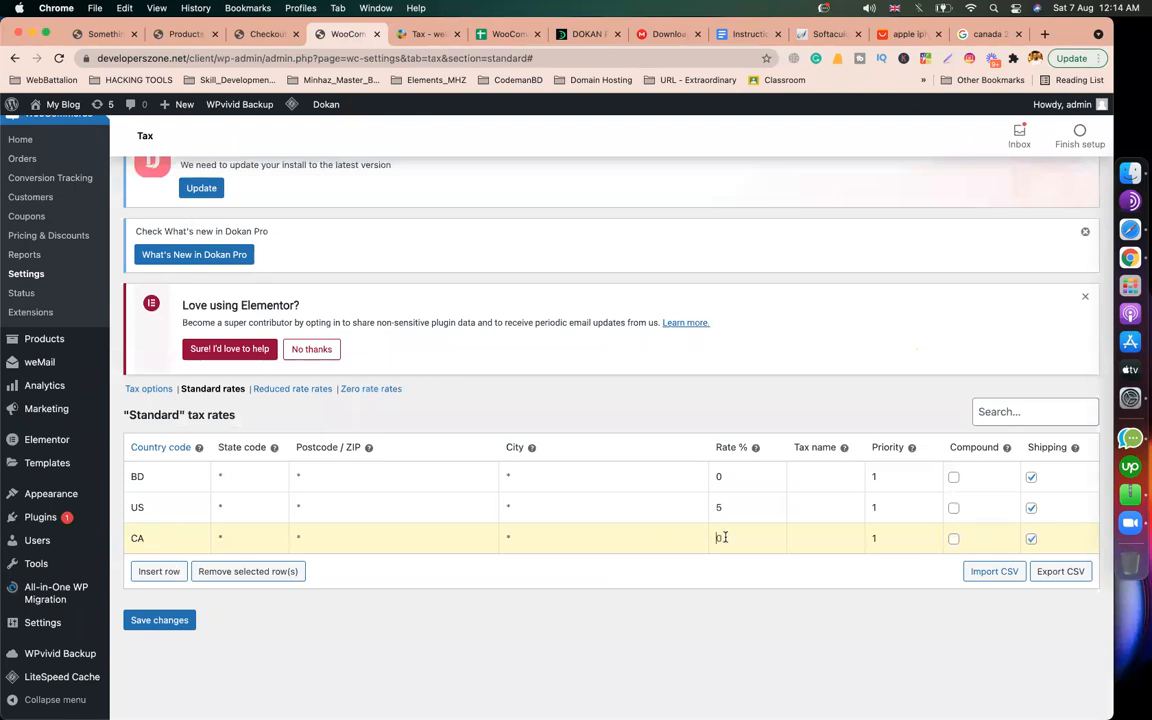
{"action": "left_click", "coordinate": [184, 621]}
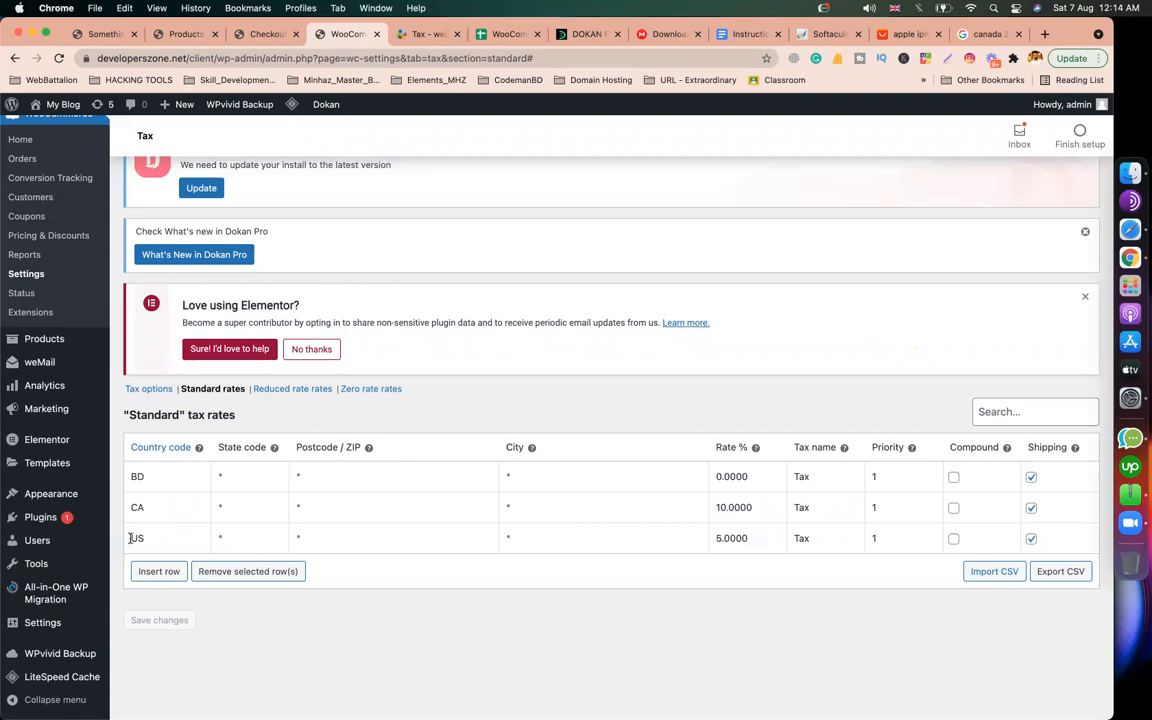
{"action": "left_click", "coordinate": [869, 538]}
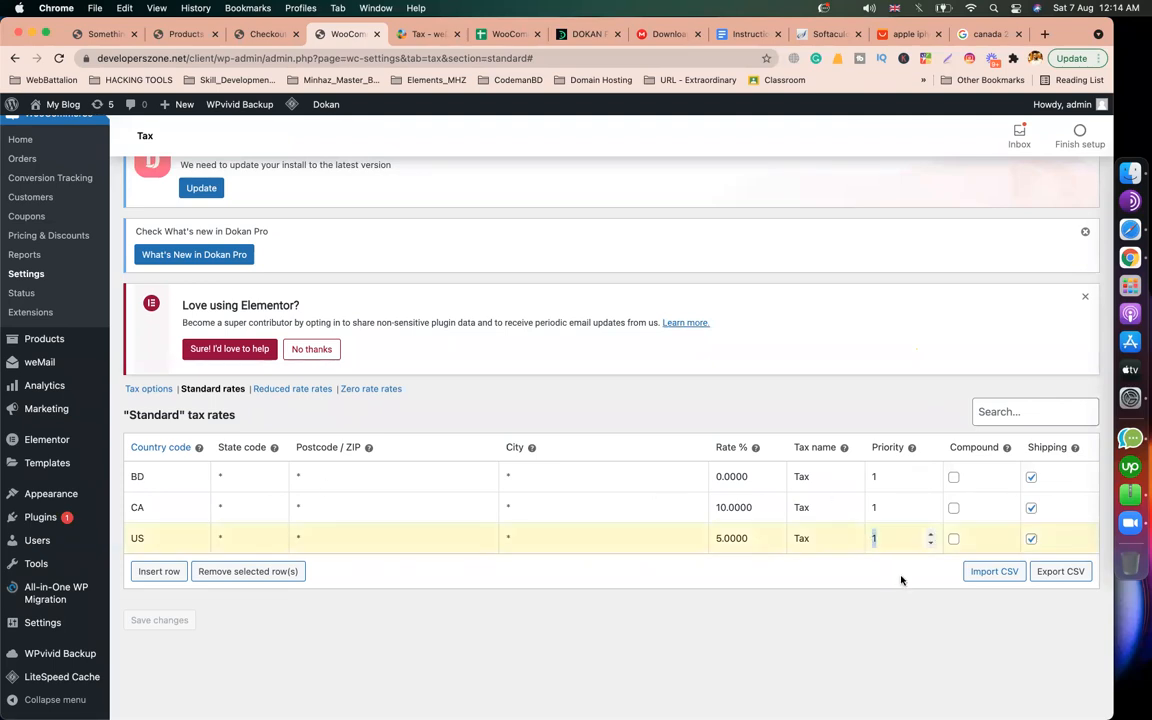
{"action": "double_click", "coordinate": [885, 478]}
{"action": "type", "text": "0"}
{"action": "type", "text": "1"}
{"action": "double_click", "coordinate": [875, 507]}
{"action": "double_click", "coordinate": [873, 539]}
{"action": "left_click", "coordinate": [435, 35]}
{"action": "scroll", "coordinate": [455, 370], "scroll_direction": "down", "scroll_amount": 9}
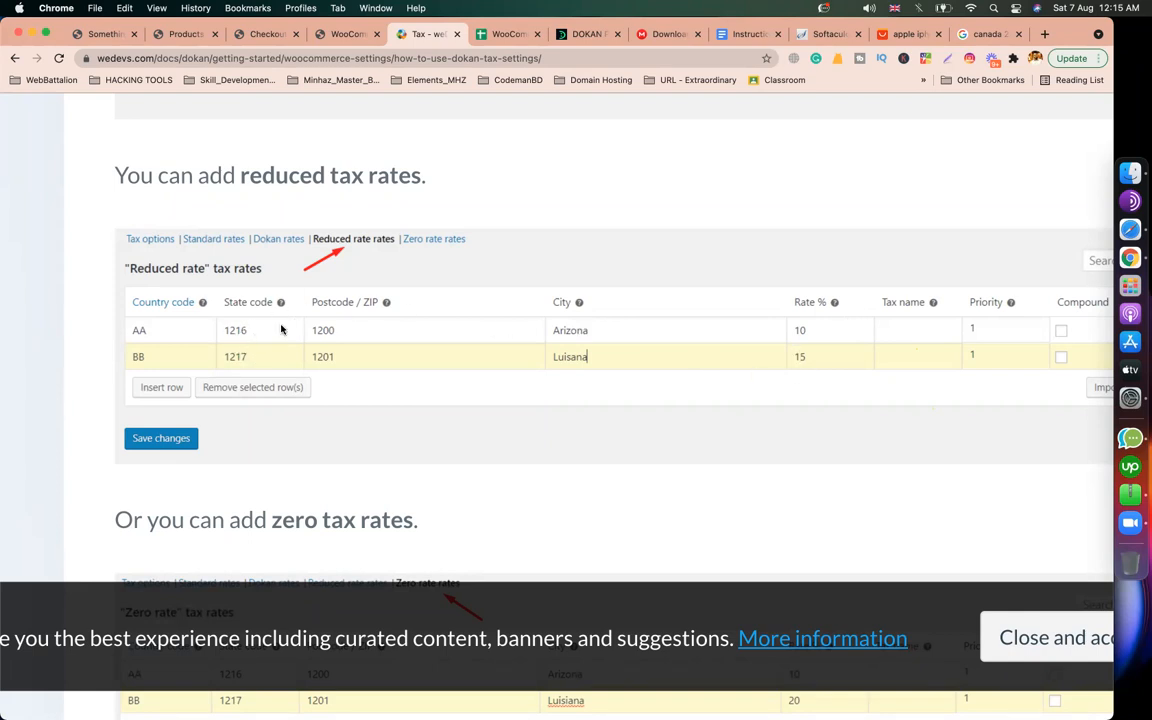
Step: Open the Installed Pages article from the Dokan documentation sidebar
{"action": "left_click", "coordinate": [341, 36]}
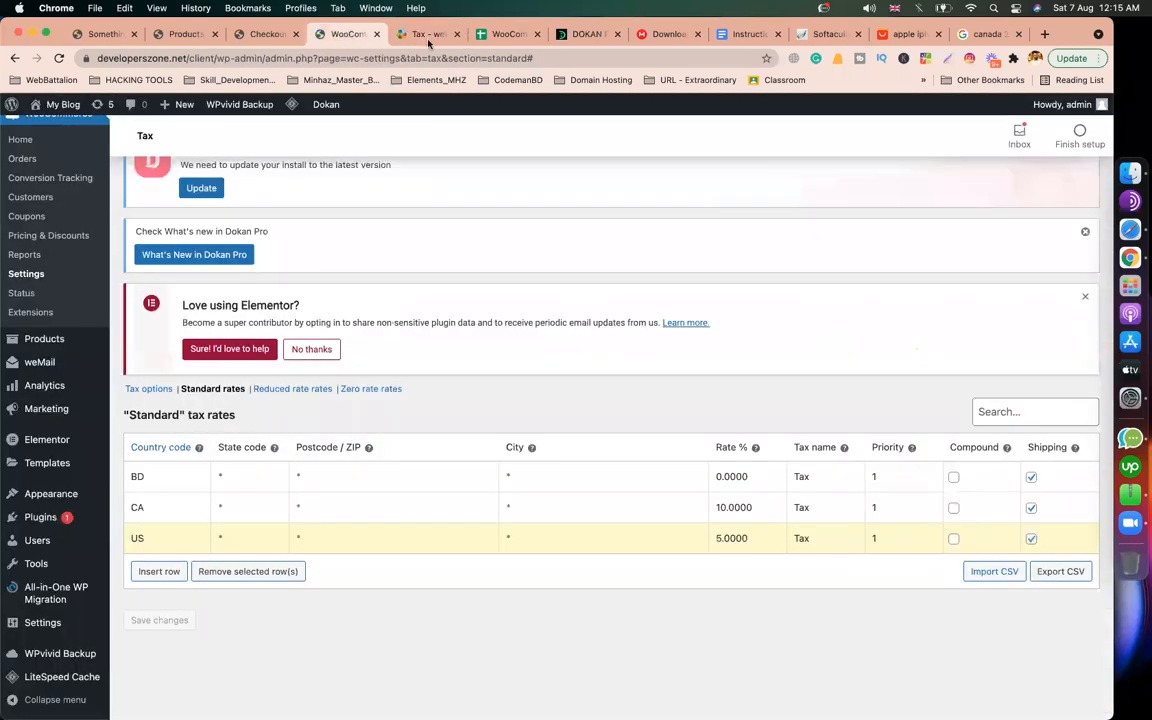
{"action": "left_click", "coordinate": [425, 34]}
{"action": "scroll", "coordinate": [484, 286], "scroll_direction": "down", "scroll_amount": 5}
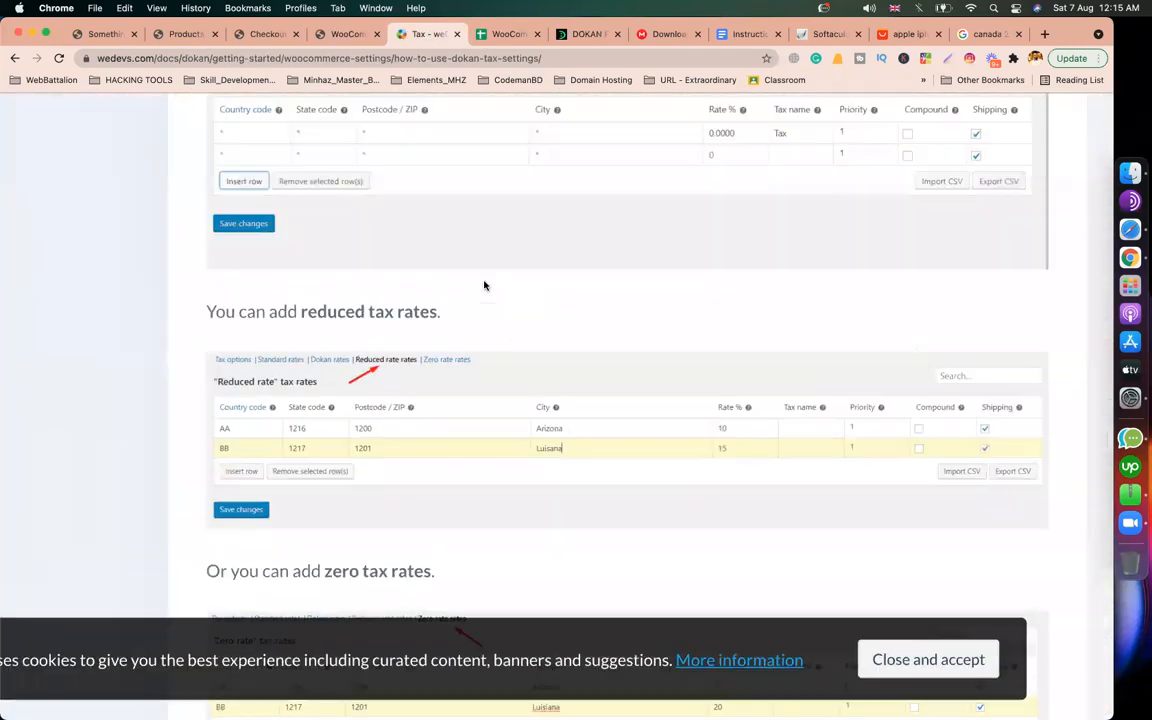
{"action": "scroll", "coordinate": [484, 286], "scroll_direction": "up", "scroll_amount": 10}
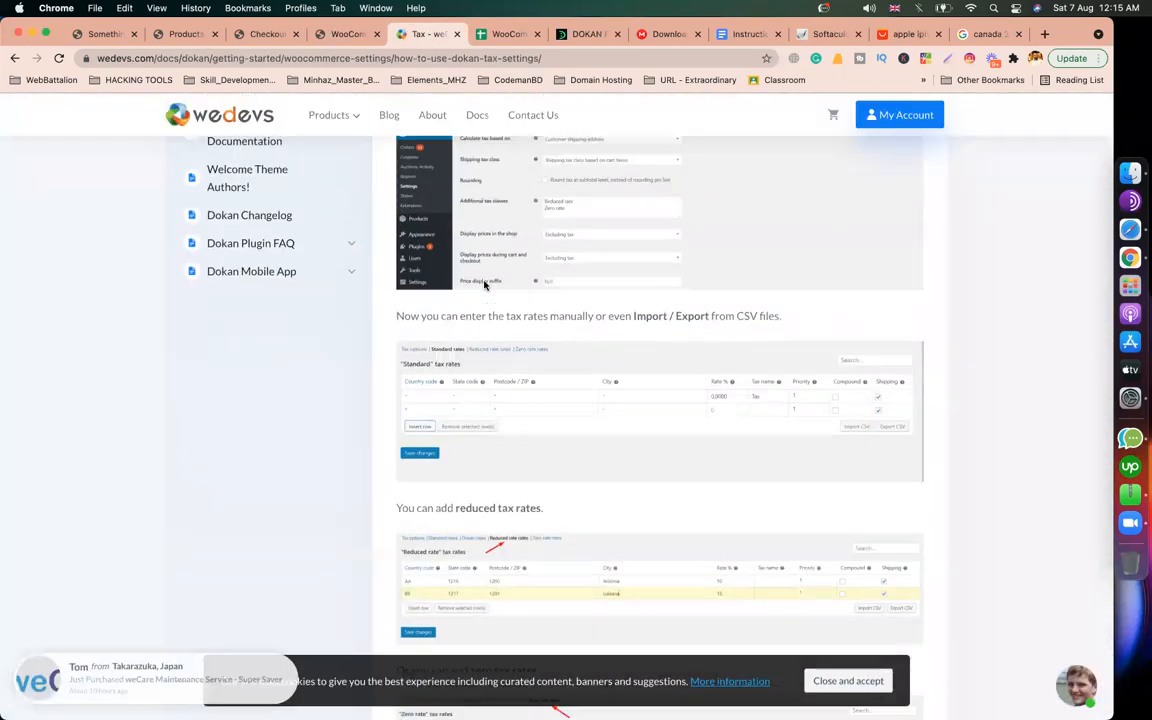
{"action": "scroll", "coordinate": [484, 286], "scroll_direction": "up", "scroll_amount": 3}
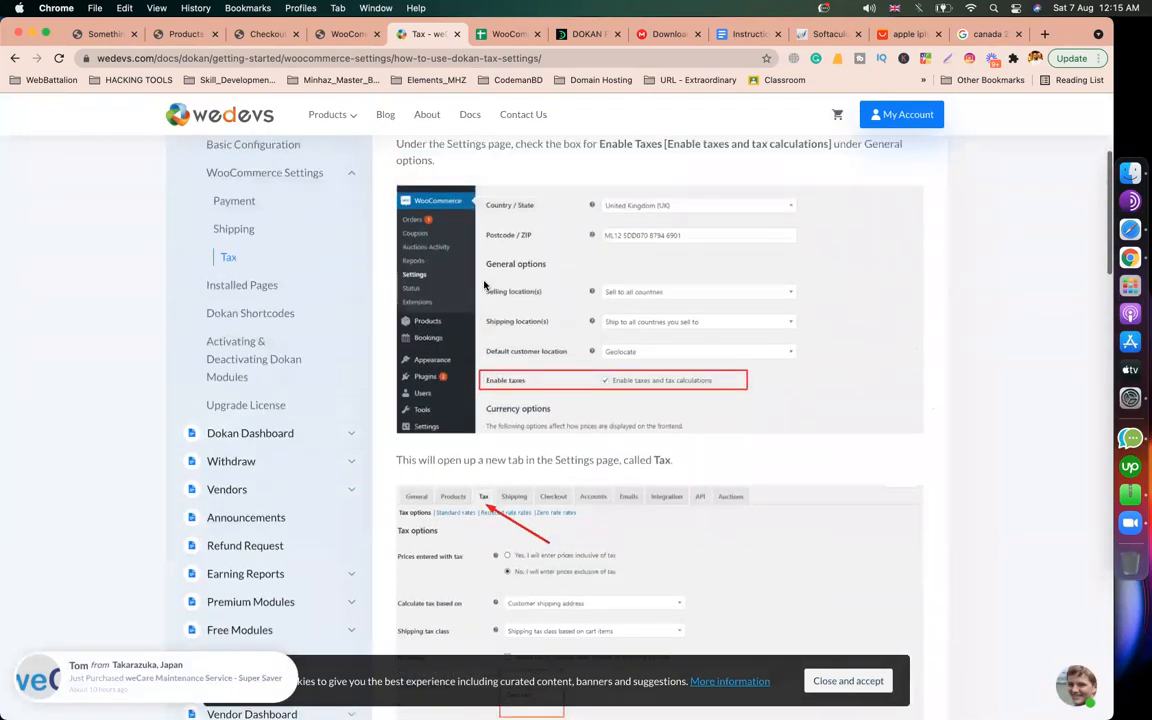
{"action": "left_click", "coordinate": [251, 427]}
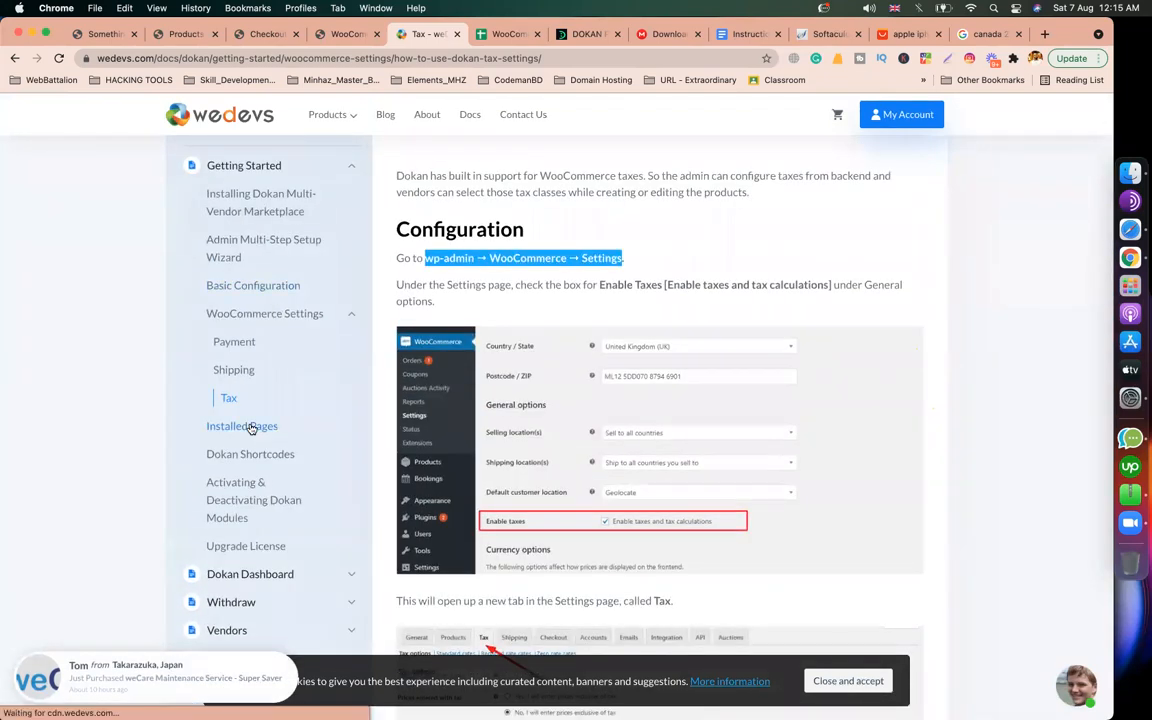
{"action": "scroll", "coordinate": [712, 408], "scroll_direction": "down", "scroll_amount": 3}
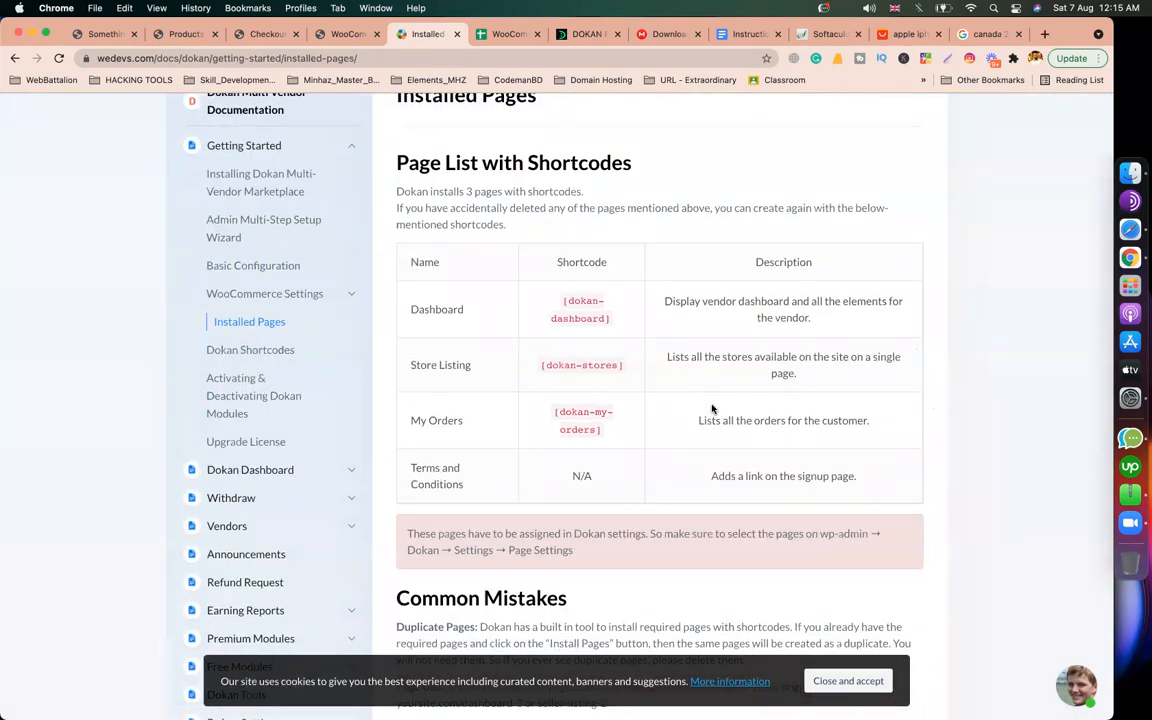
Step: Highlight the Dashboard, Store Listing, My Orders and Terms and Conditions page names
{"action": "left_click_drag", "start_coordinate": [464, 309], "coordinate": [410, 309]}
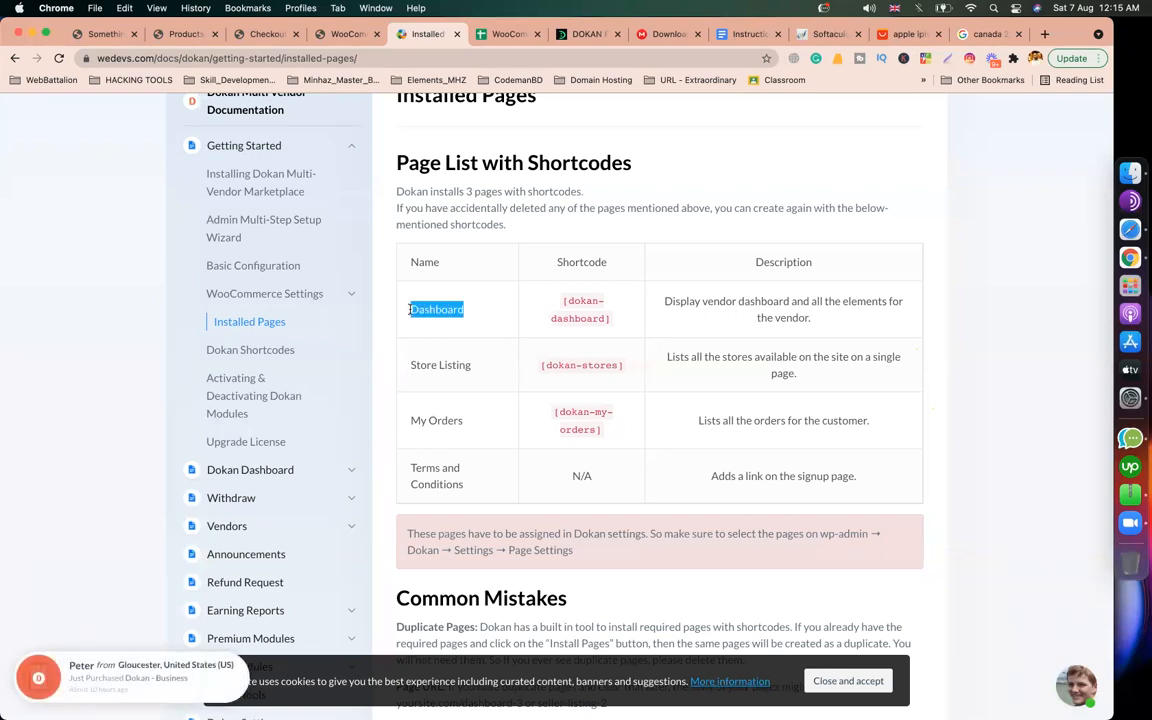
{"action": "left_click_drag", "start_coordinate": [470, 365], "coordinate": [408, 365]}
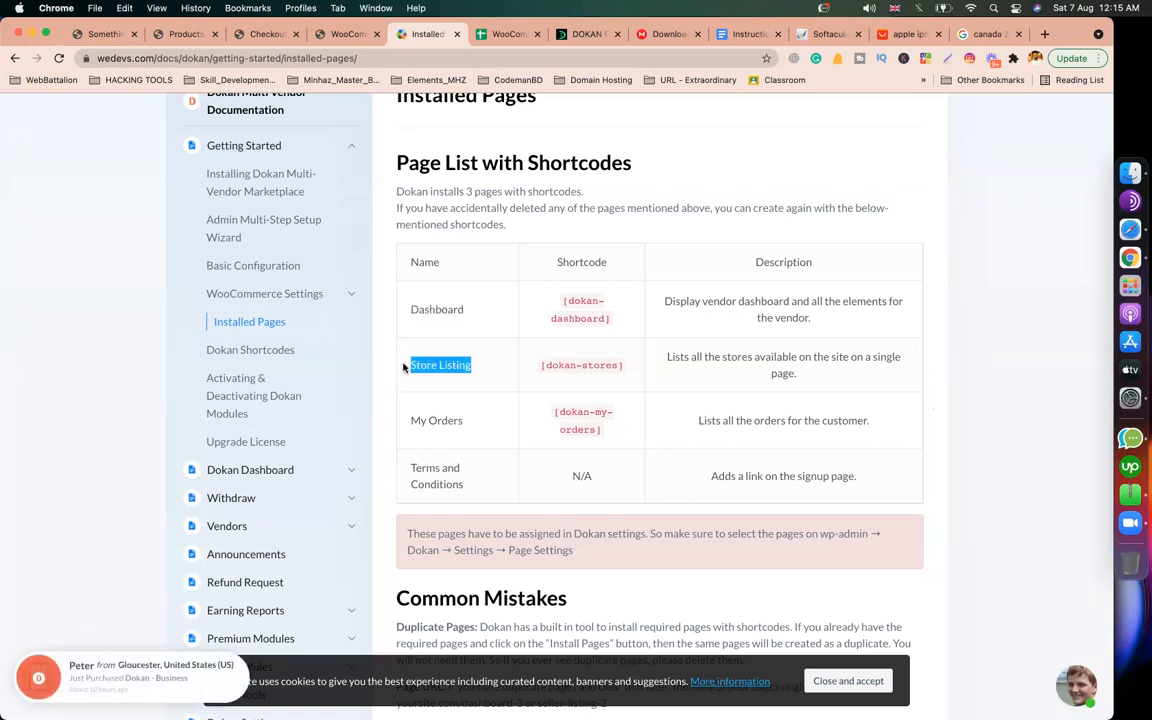
{"action": "left_click", "coordinate": [467, 425]}
{"action": "left_click_drag", "start_coordinate": [467, 425], "coordinate": [412, 422]}
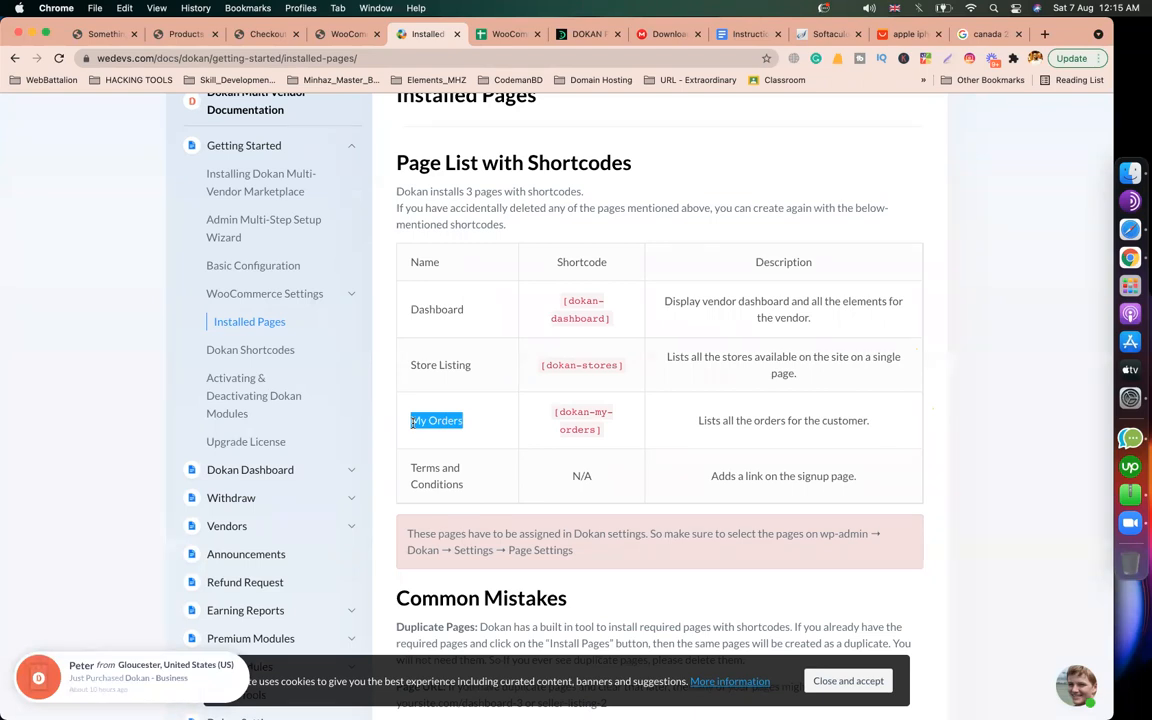
{"action": "left_click_drag", "start_coordinate": [462, 483], "coordinate": [411, 476]}
{"action": "left_click", "coordinate": [470, 466]}
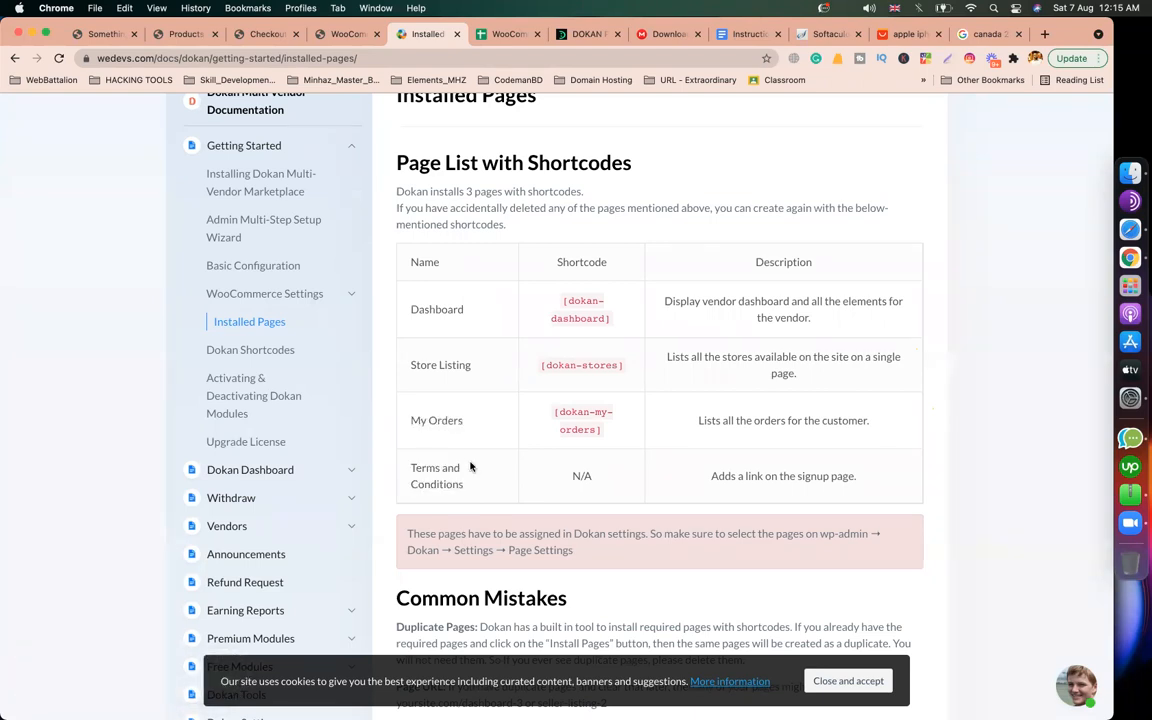
Step: Read the note about assigning these pages under Settings > Page Settings
{"action": "scroll", "coordinate": [470, 466], "scroll_direction": "down", "scroll_amount": 2}
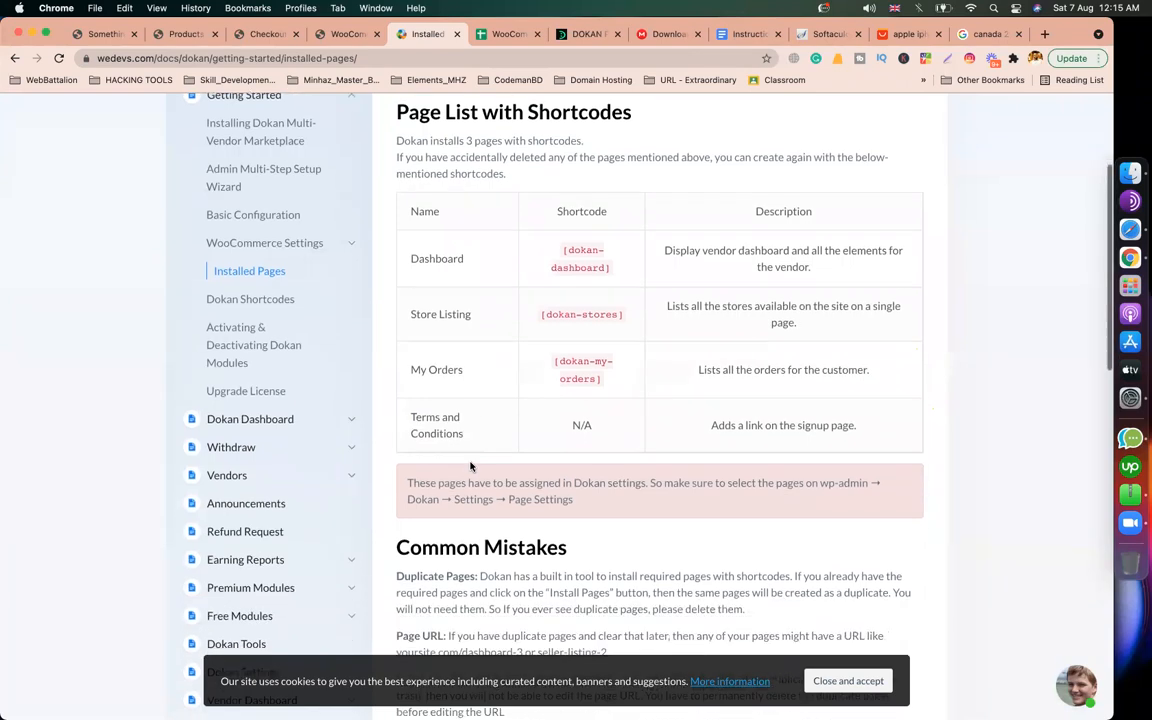
{"action": "left_click_drag", "start_coordinate": [407, 499], "coordinate": [591, 510]}
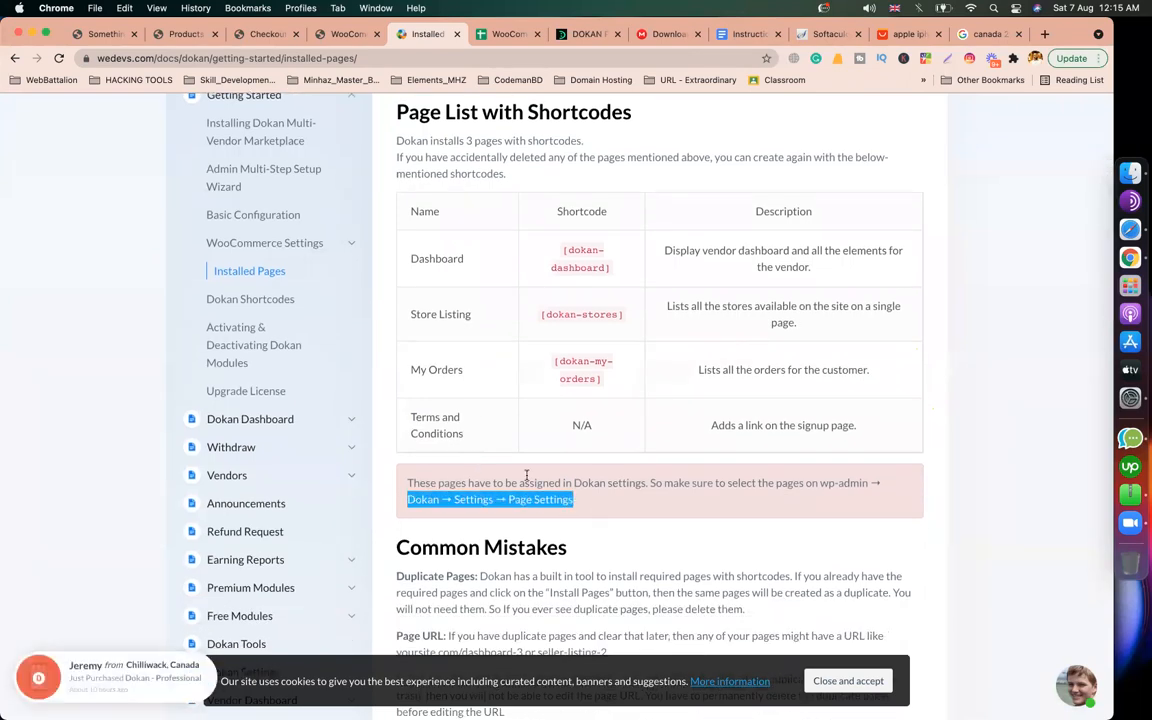
{"action": "triple_click", "coordinate": [419, 499]}
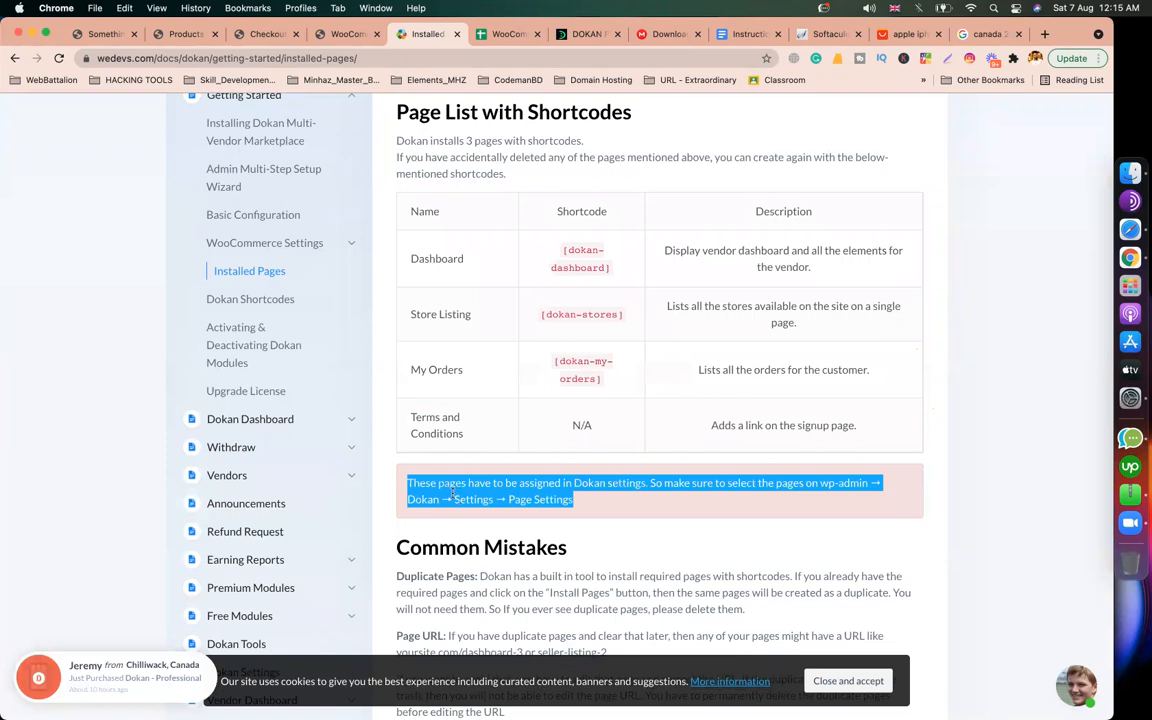
{"action": "double_click", "coordinate": [497, 483]}
{"action": "double_click", "coordinate": [422, 499]}
{"action": "double_click", "coordinate": [465, 499]}
{"action": "left_click_drag", "start_coordinate": [509, 499], "coordinate": [557, 499]}
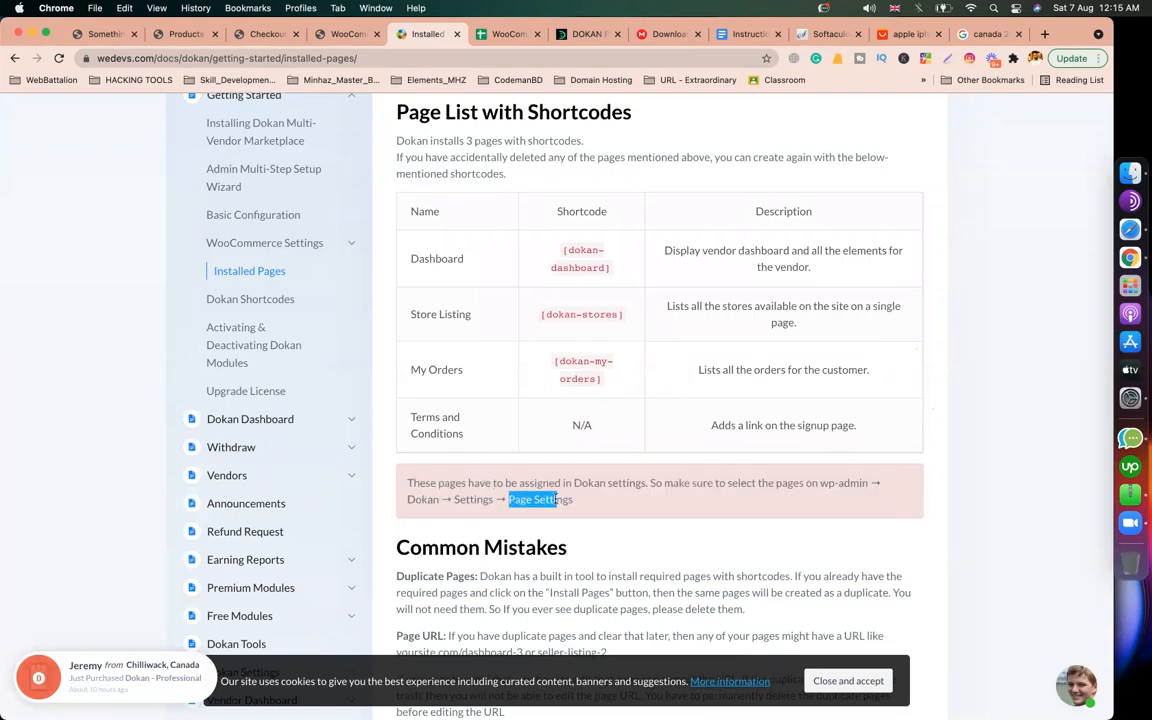
Step: Open the Dokan settings page in WordPress admin
{"action": "left_click", "coordinate": [345, 34]}
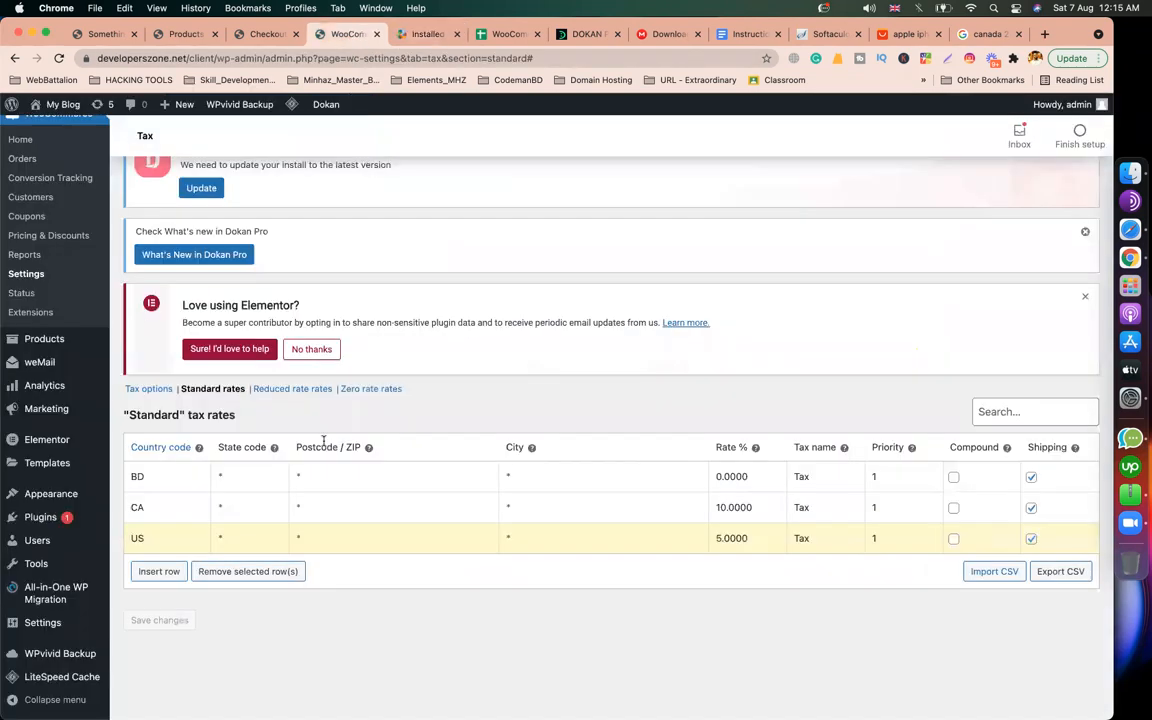
{"action": "scroll", "coordinate": [159, 362], "scroll_direction": "up", "scroll_amount": 5}
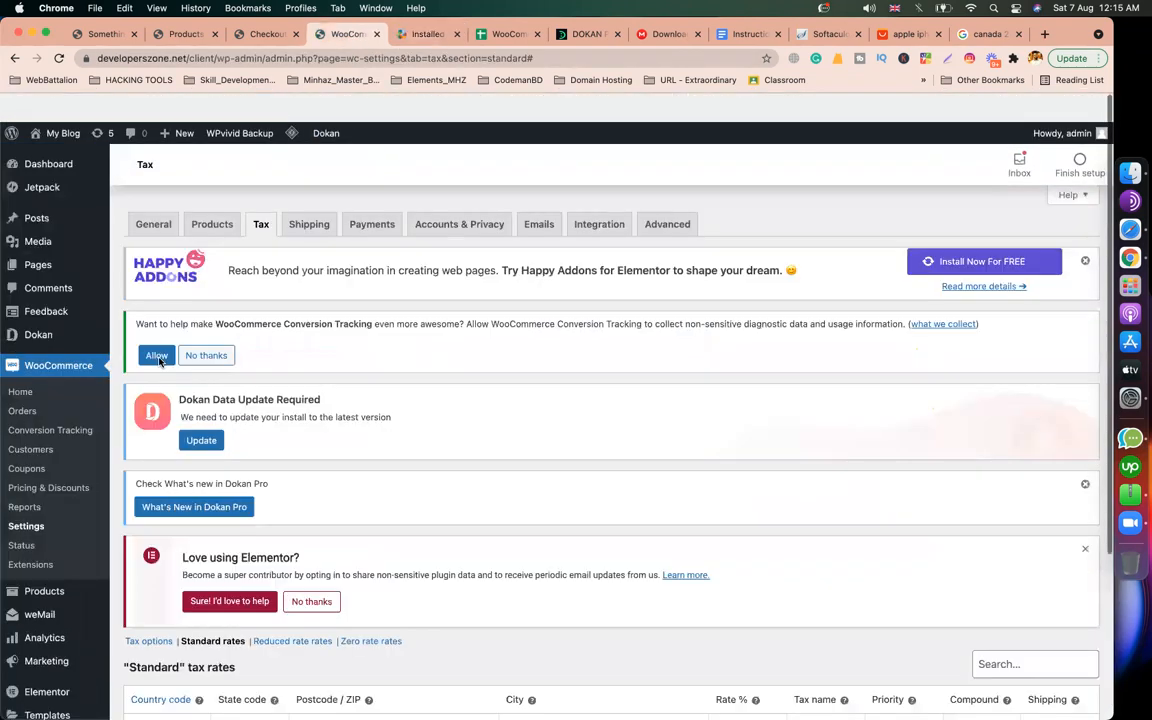
{"action": "mouse_move", "coordinate": [45, 314]}
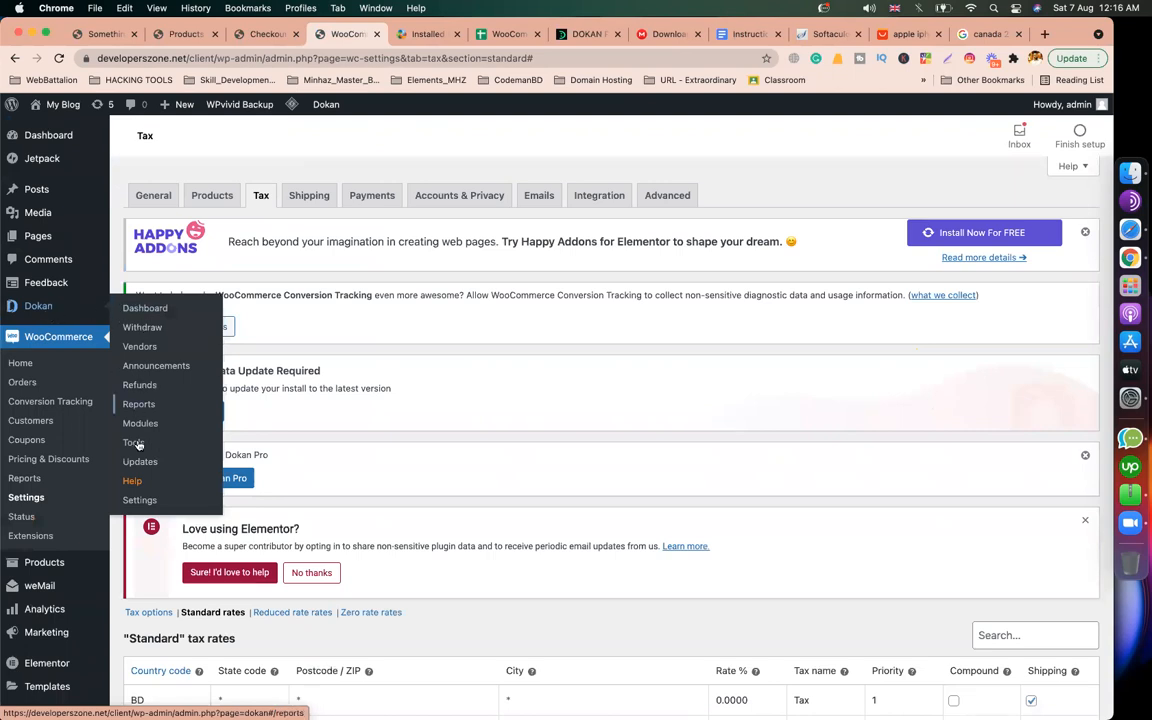
{"action": "left_click", "coordinate": [138, 501]}
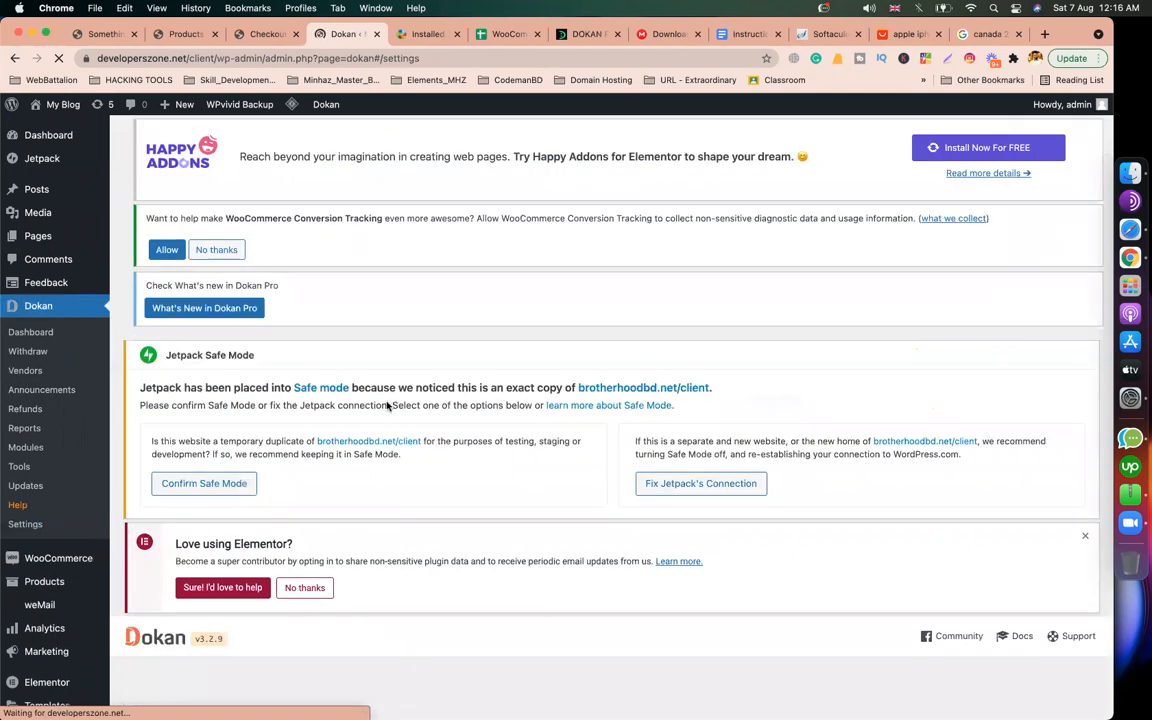
{"action": "scroll", "coordinate": [388, 405], "scroll_direction": "down", "scroll_amount": 4}
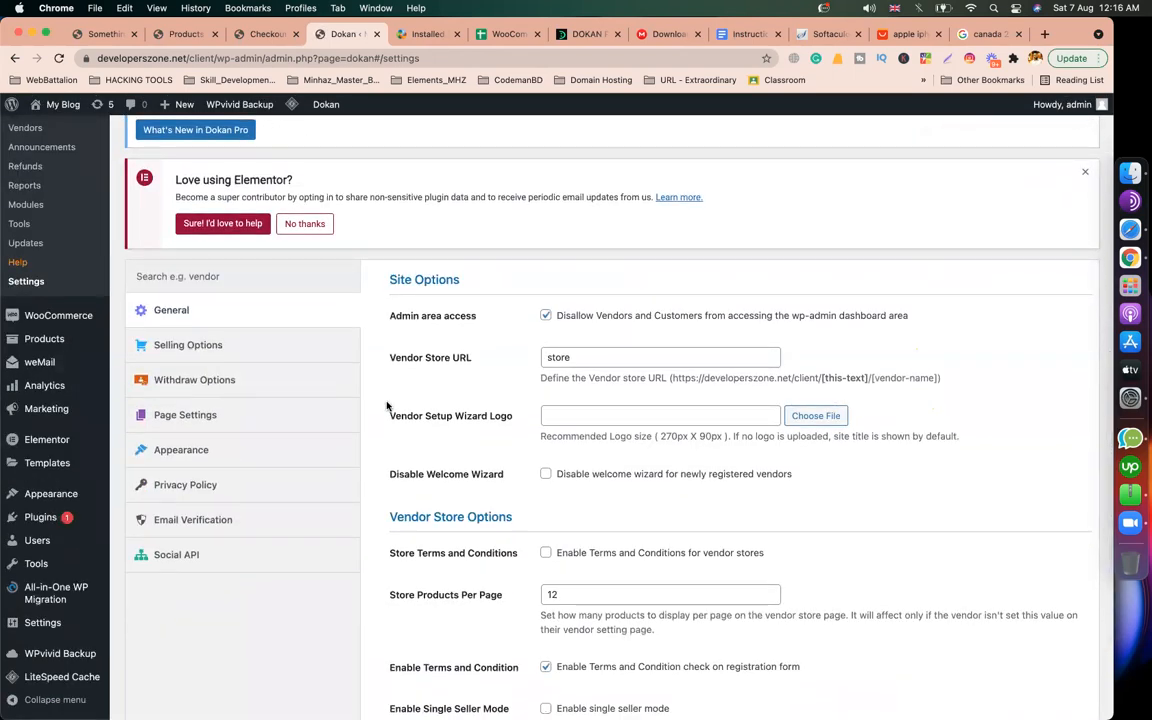
Step: Compare the Page Settings path and page list in the Installed Pages docs with the admin settings
{"action": "left_click", "coordinate": [418, 36]}
{"action": "left_click_drag", "start_coordinate": [514, 499], "coordinate": [573, 499]}
{"action": "left_click", "coordinate": [354, 38]}
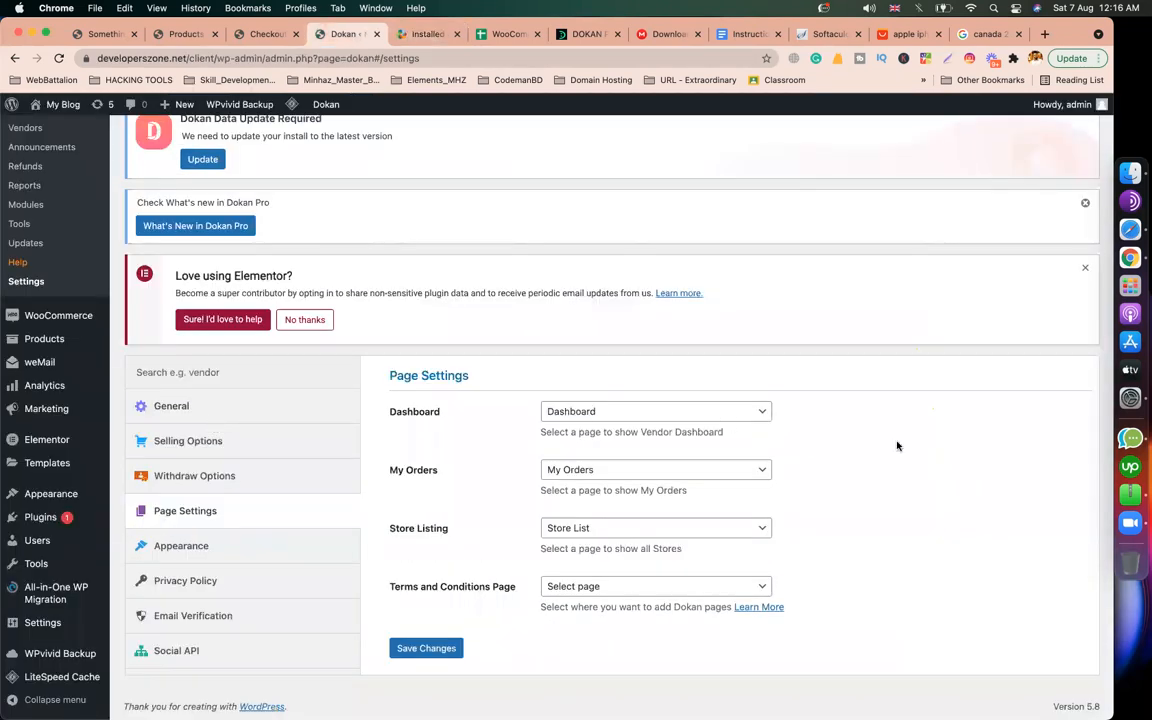
{"action": "left_click", "coordinate": [431, 38]}
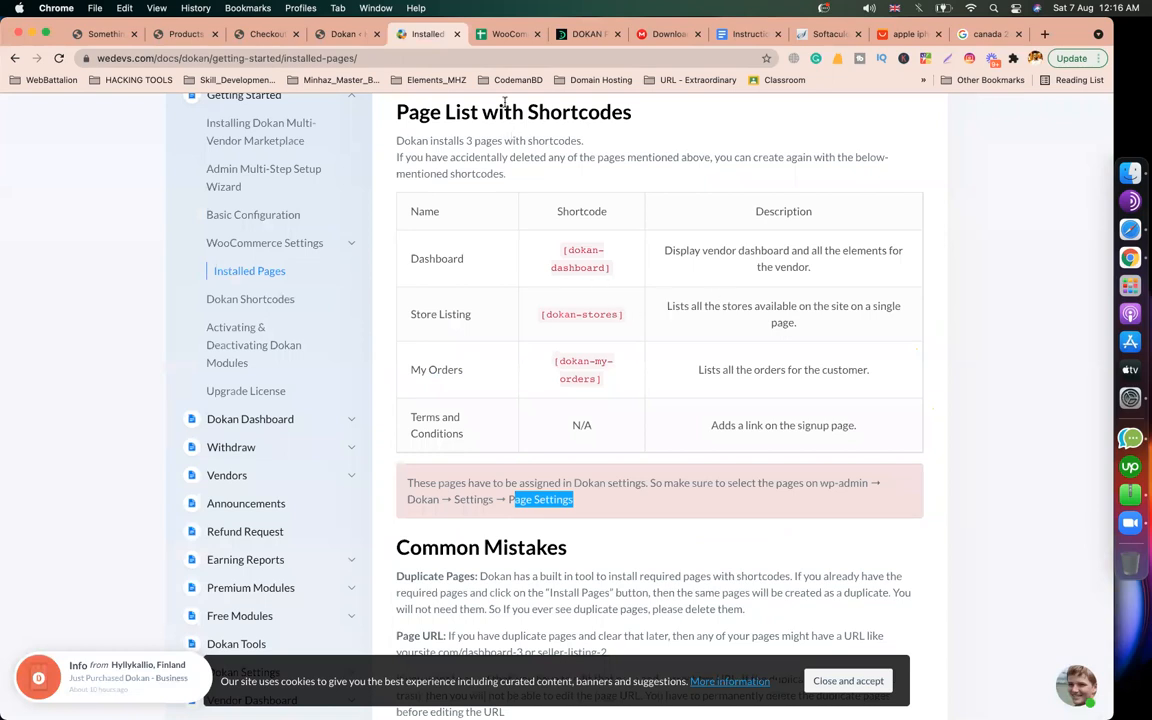
{"action": "left_click", "coordinate": [343, 34]}
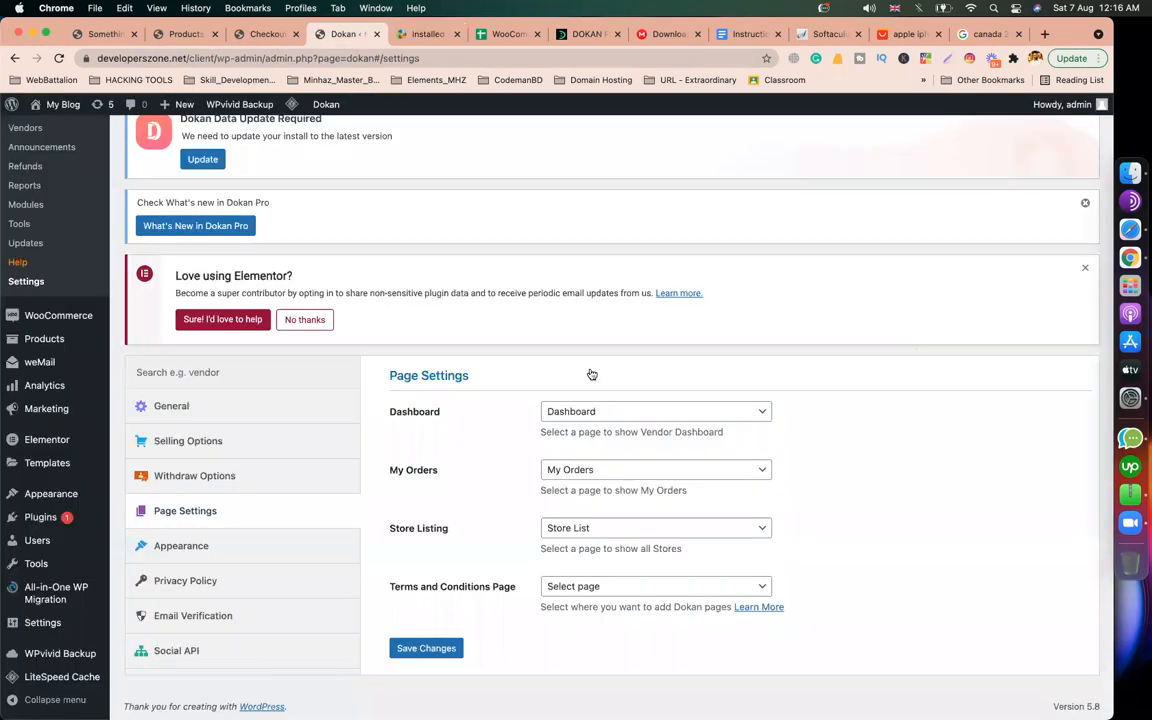
Step: Keep Dashboard, My Orders and Store List assigned, leave Terms and Conditions unassigned, and save
{"action": "left_click", "coordinate": [587, 420]}
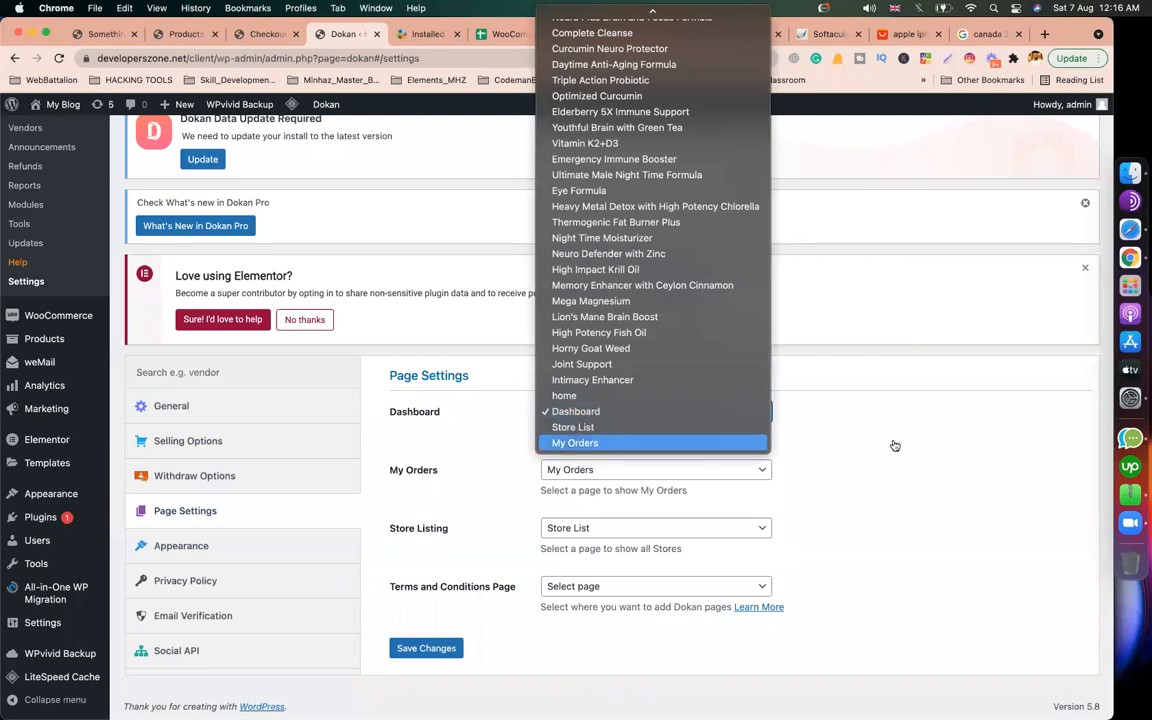
{"action": "left_click", "coordinate": [806, 402]}
{"action": "left_click", "coordinate": [690, 471]}
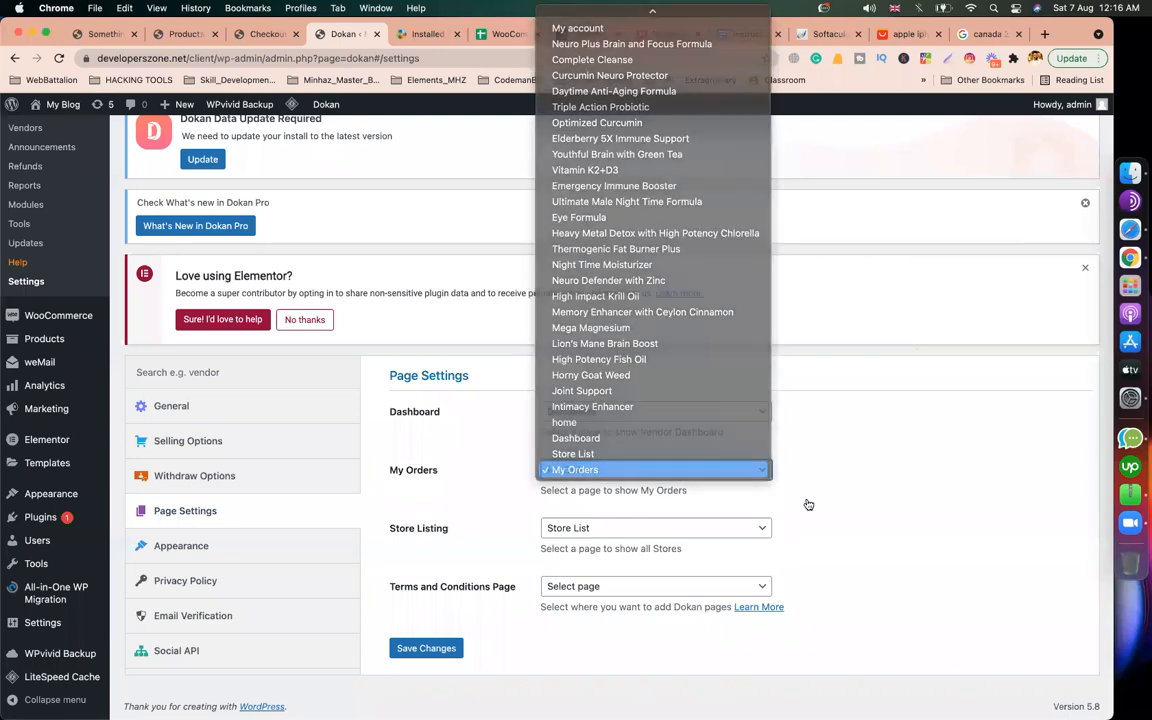
{"action": "left_click", "coordinate": [808, 504]}
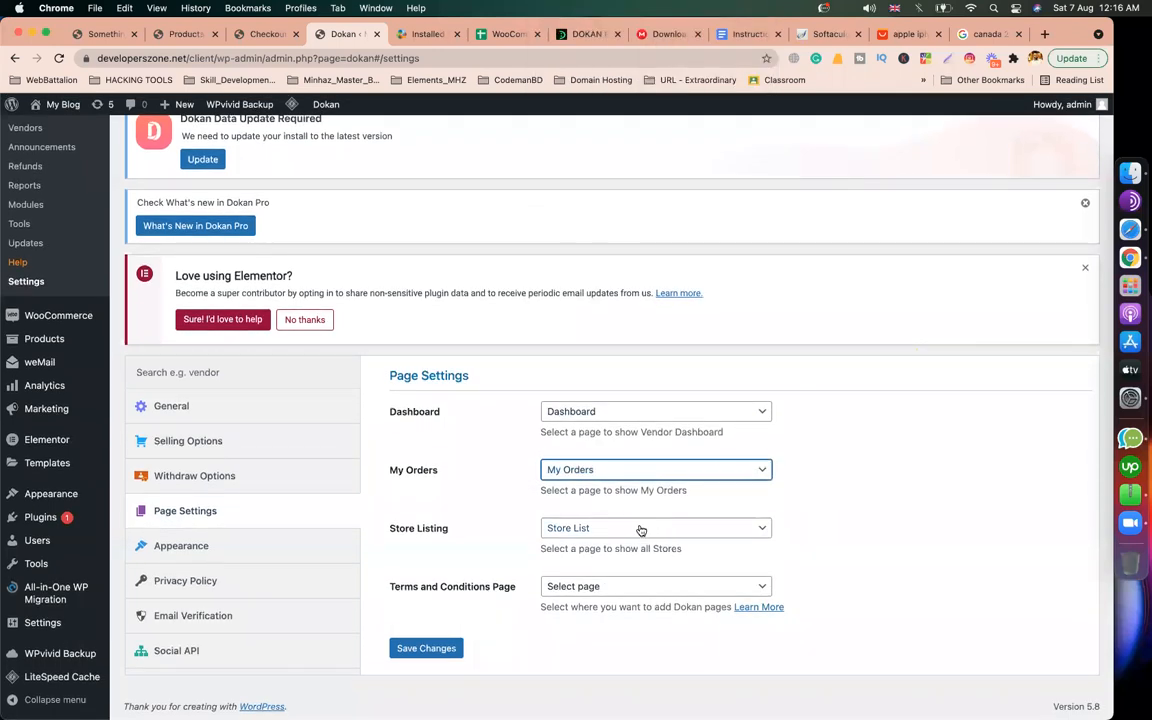
{"action": "left_click", "coordinate": [641, 530]}
{"action": "left_click", "coordinate": [823, 553]}
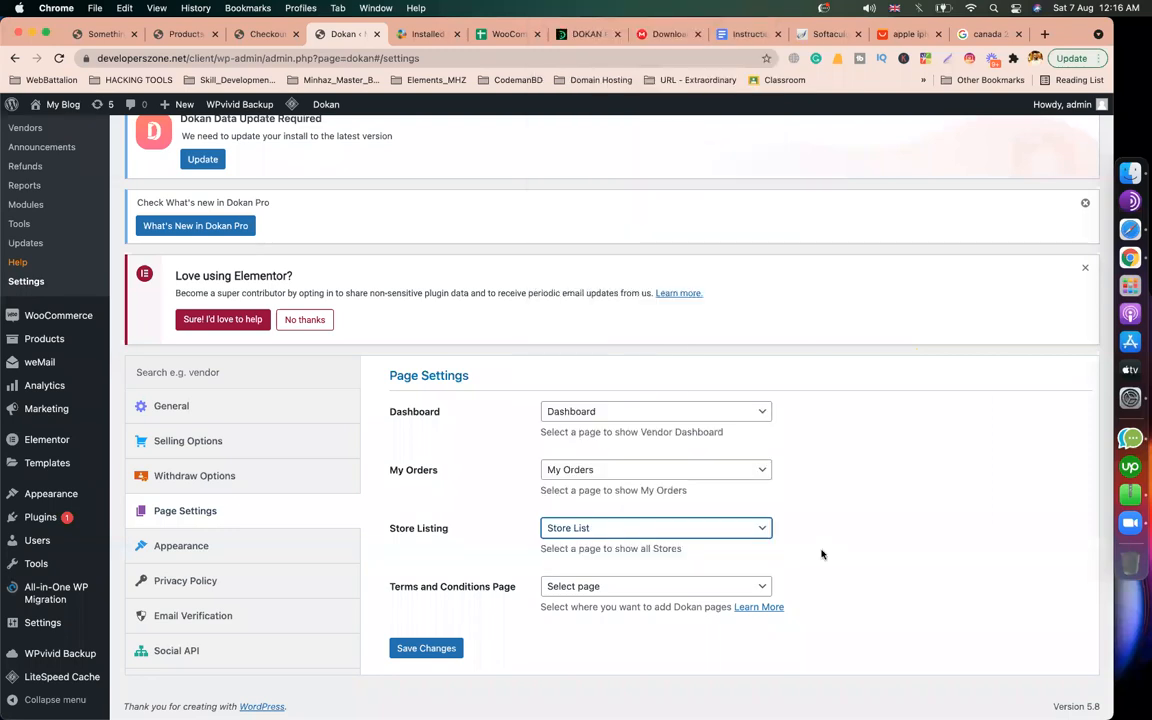
{"action": "left_click", "coordinate": [675, 592]}
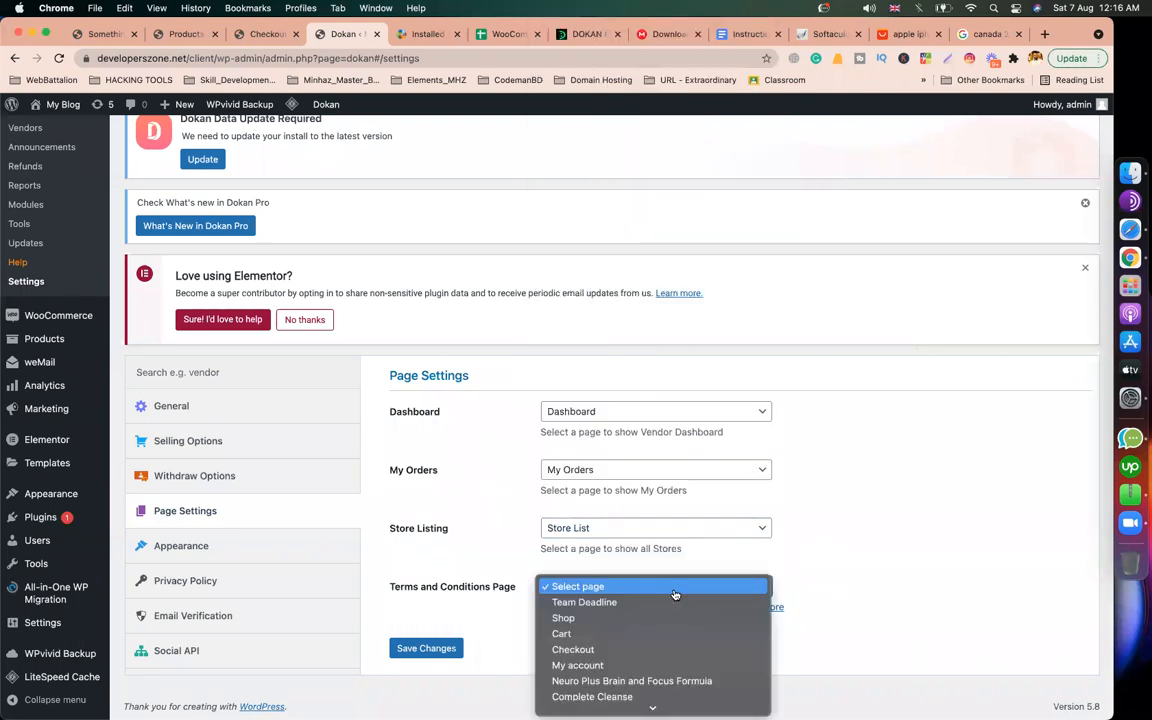
{"action": "left_click", "coordinate": [846, 519]}
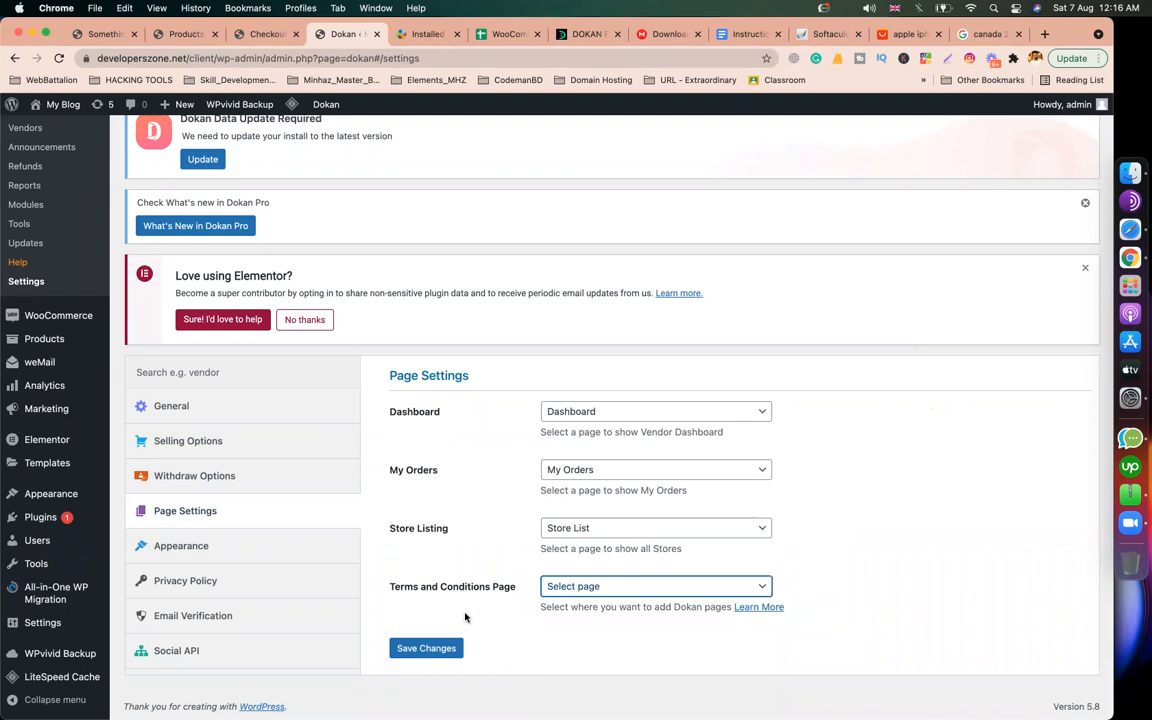
{"action": "left_click", "coordinate": [420, 648]}
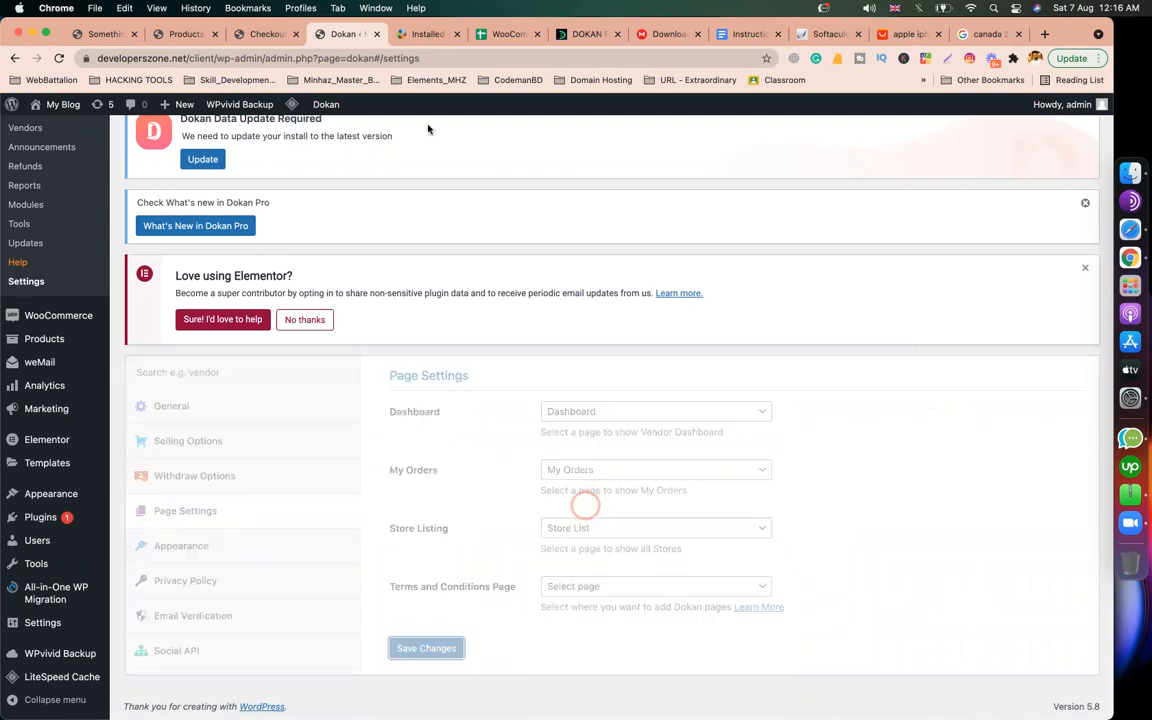
{"action": "left_click", "coordinate": [420, 34]}
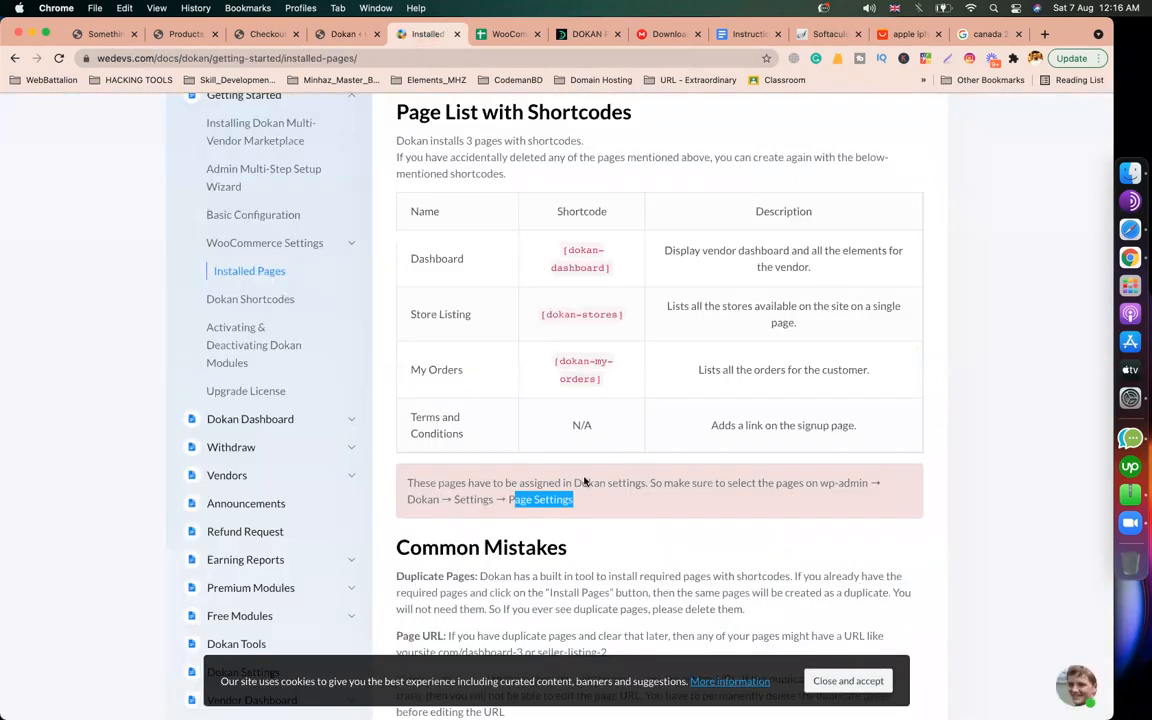
Step: Read the Installed Pages note about assigning pages
{"action": "triple_click", "coordinate": [556, 498]}
{"action": "scroll", "coordinate": [558, 500], "scroll_direction": "down", "scroll_amount": 3}
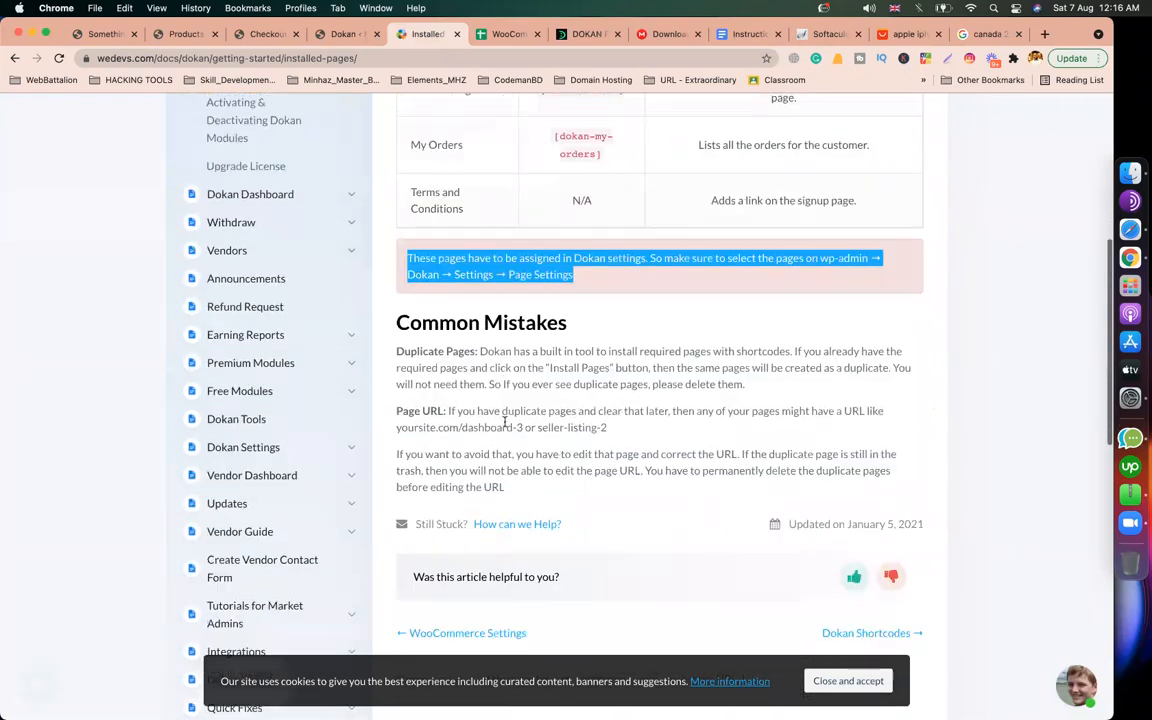
{"action": "left_click_drag", "start_coordinate": [465, 362], "coordinate": [527, 470]}
{"action": "left_click", "coordinate": [607, 473]}
{"action": "scroll", "coordinate": [606, 476], "scroll_direction": "down", "scroll_amount": 5}
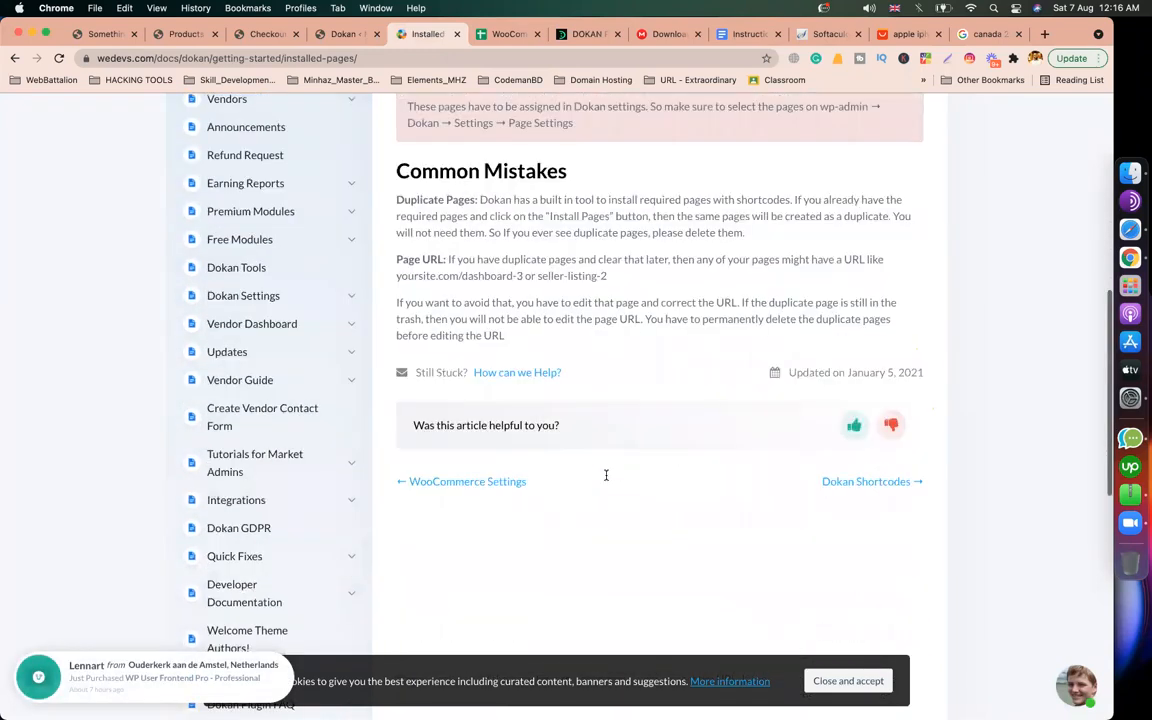
{"action": "scroll", "coordinate": [606, 479], "scroll_direction": "up", "scroll_amount": 10}
{"action": "scroll", "coordinate": [288, 470], "scroll_direction": "down", "scroll_amount": 3}
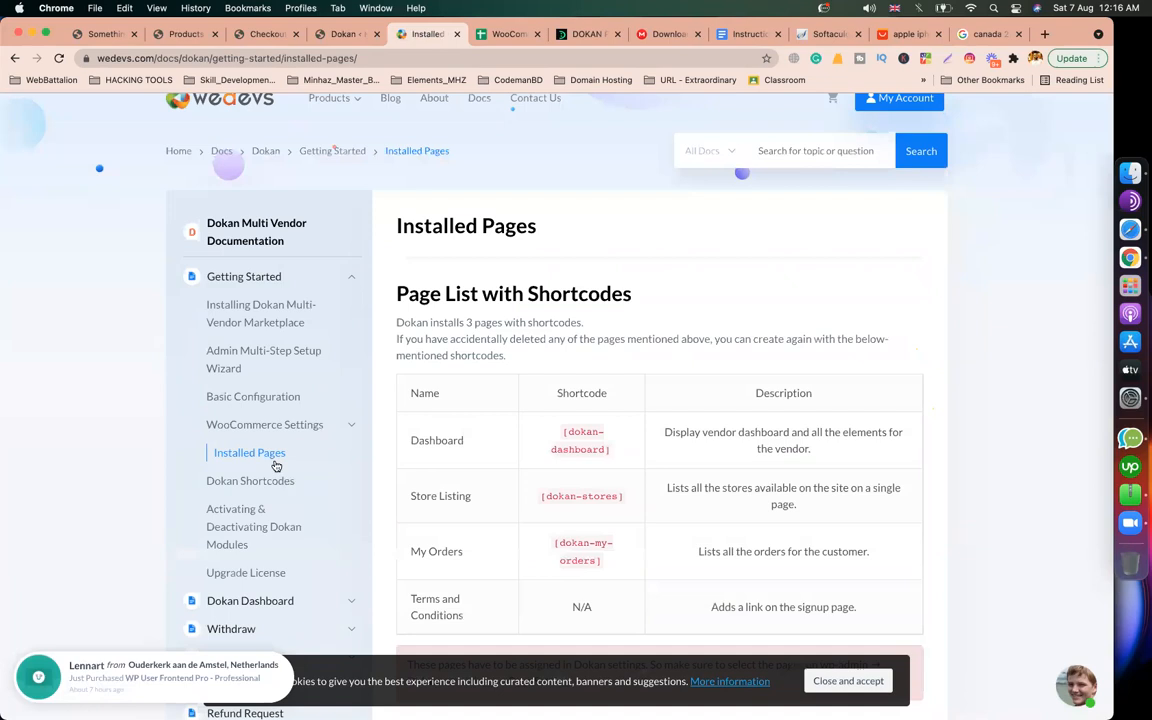
Step: Open the Dokan Shortcodes article and note the [dokan-dashboard], [dokan-stores] and [dokan-my-orders] shortcodes
{"action": "left_click", "coordinate": [270, 368]}
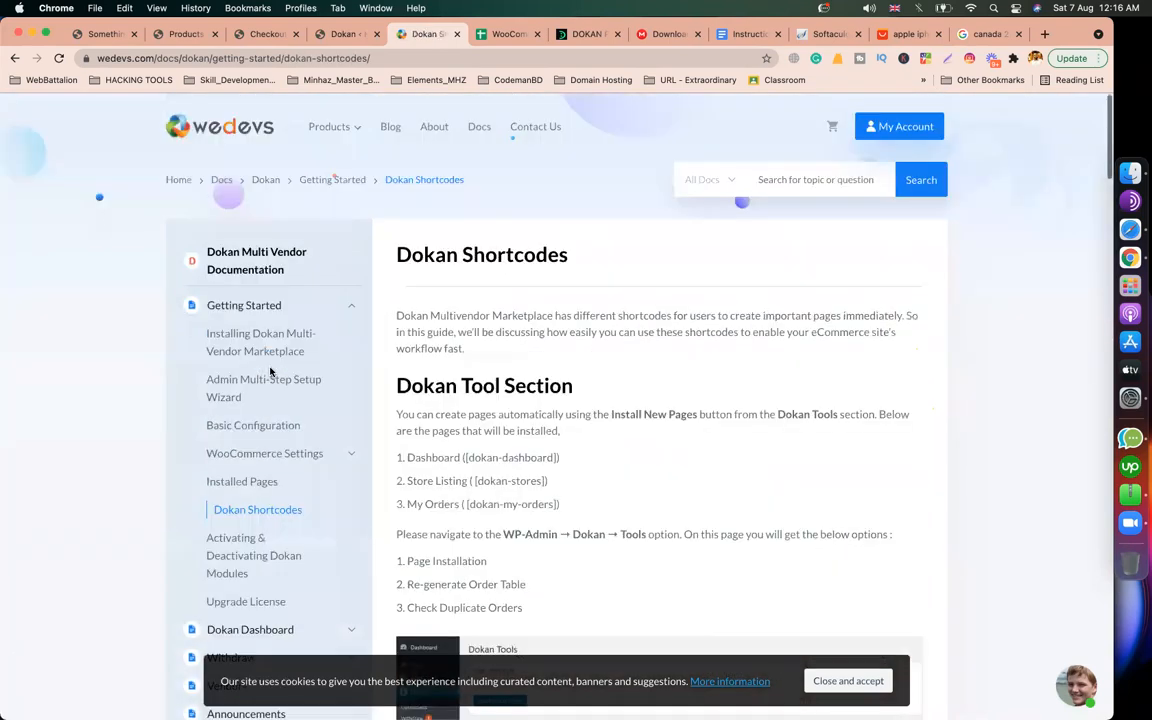
{"action": "scroll", "coordinate": [684, 431], "scroll_direction": "down", "scroll_amount": 4}
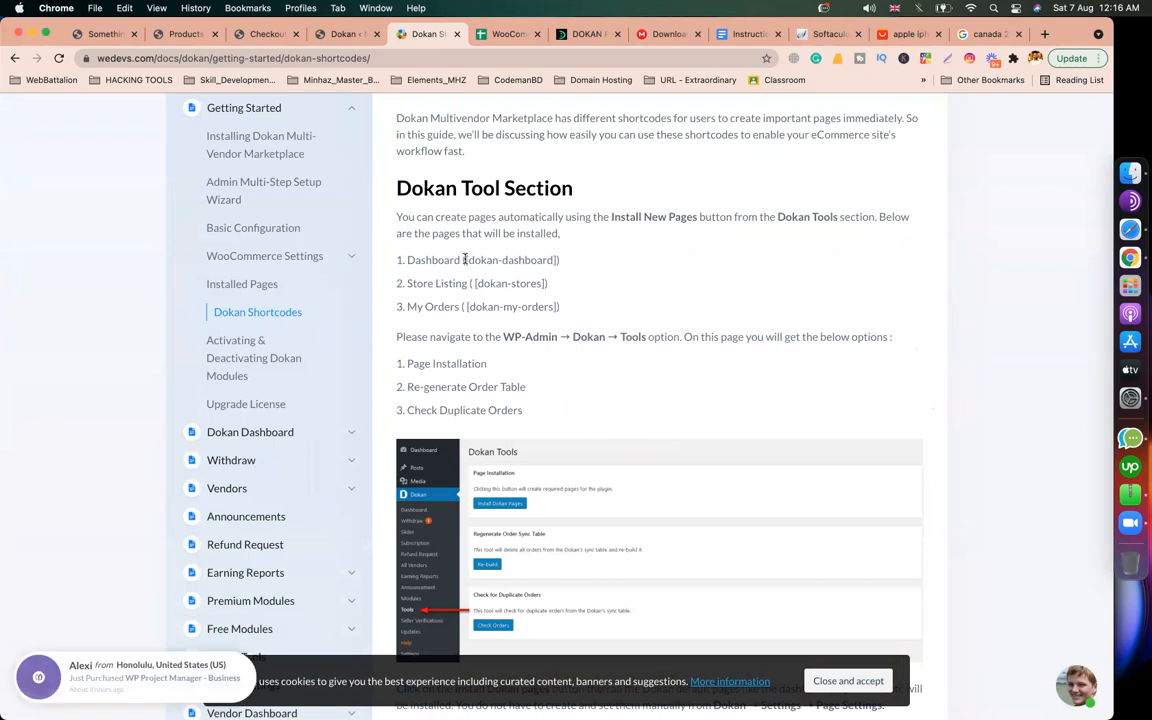
{"action": "left_click_drag", "start_coordinate": [469, 260], "coordinate": [554, 262]}
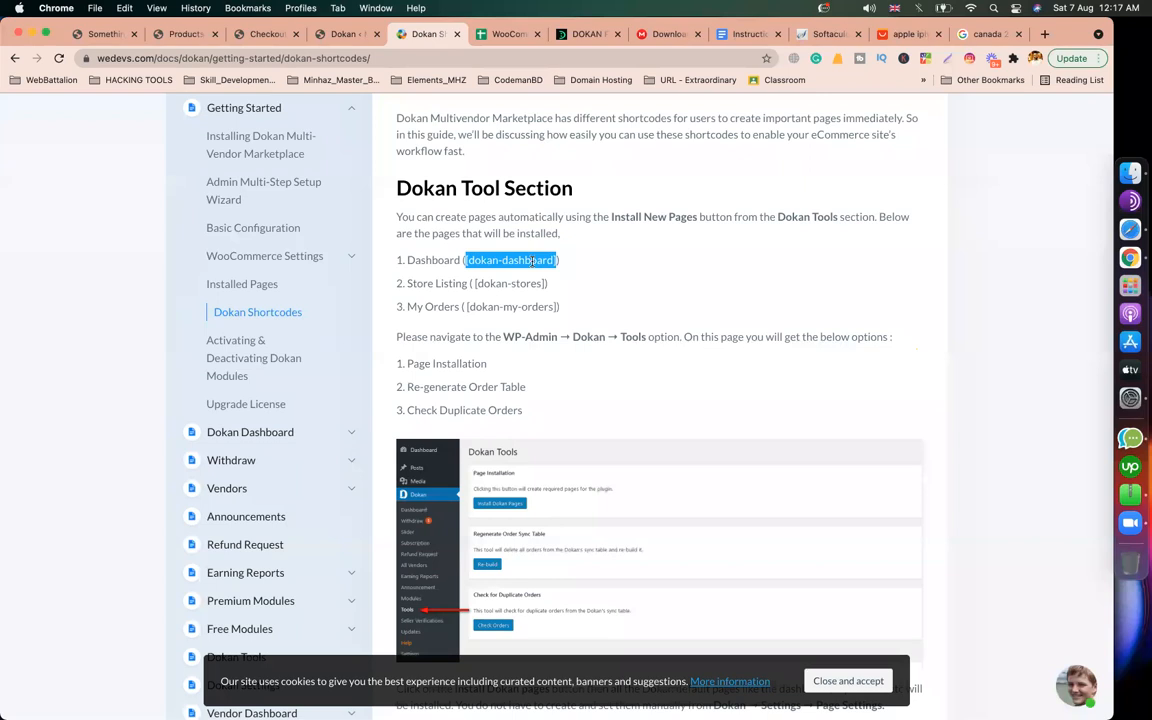
{"action": "left_click_drag", "start_coordinate": [473, 284], "coordinate": [546, 283]}
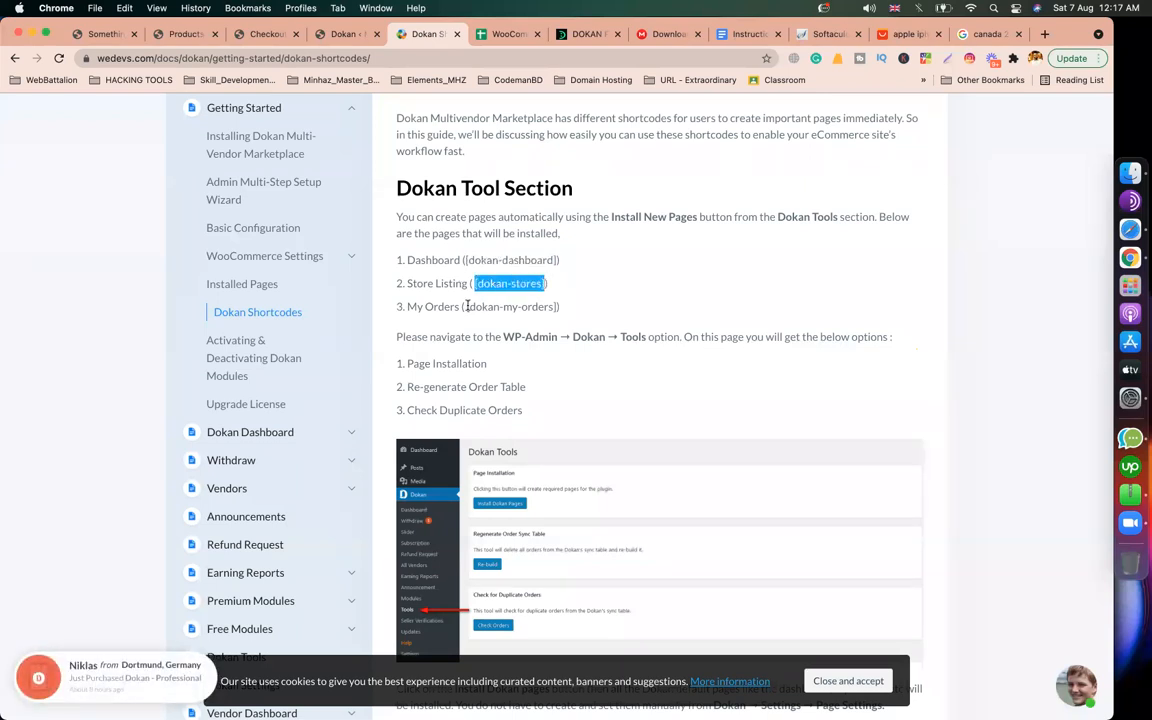
{"action": "left_click_drag", "start_coordinate": [465, 306], "coordinate": [556, 307]}
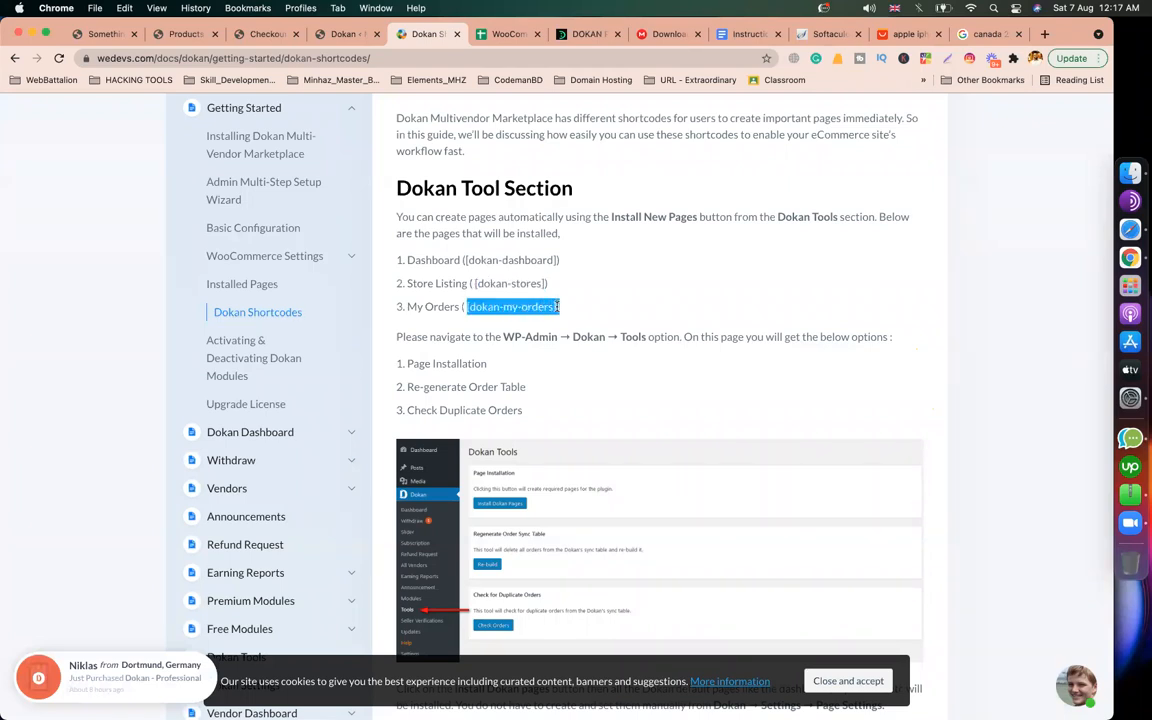
{"action": "scroll", "coordinate": [578, 380], "scroll_direction": "down", "scroll_amount": 1}
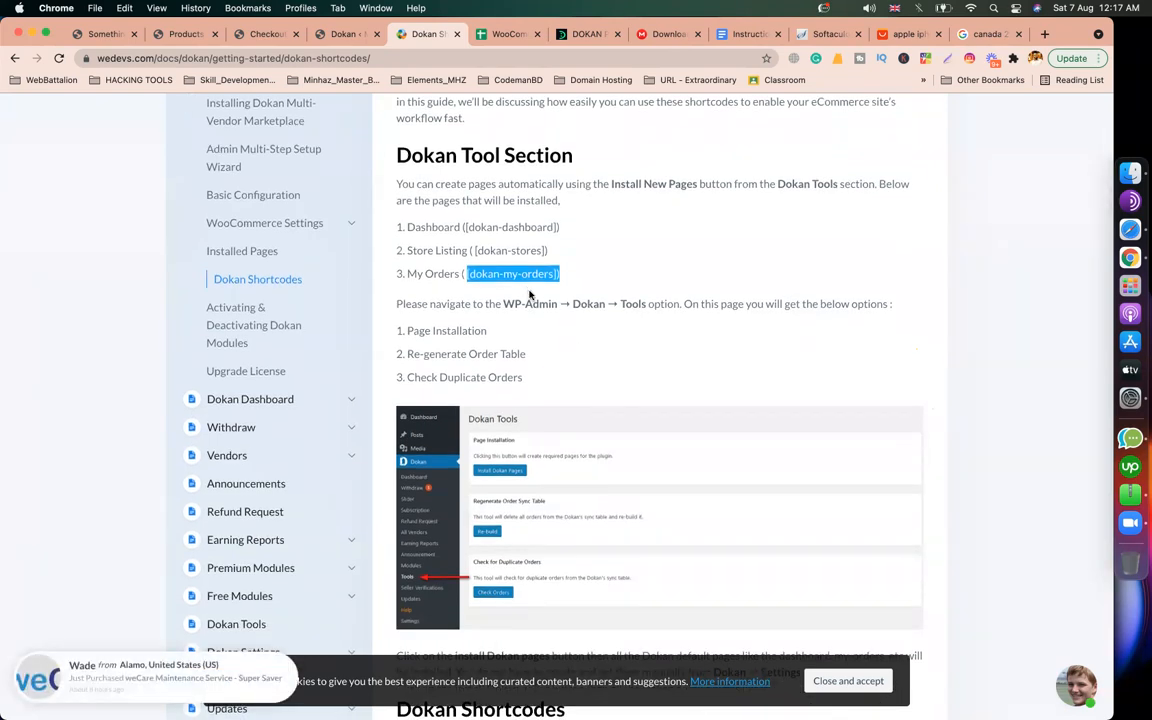
{"action": "scroll", "coordinate": [578, 362], "scroll_direction": "down", "scroll_amount": 5}
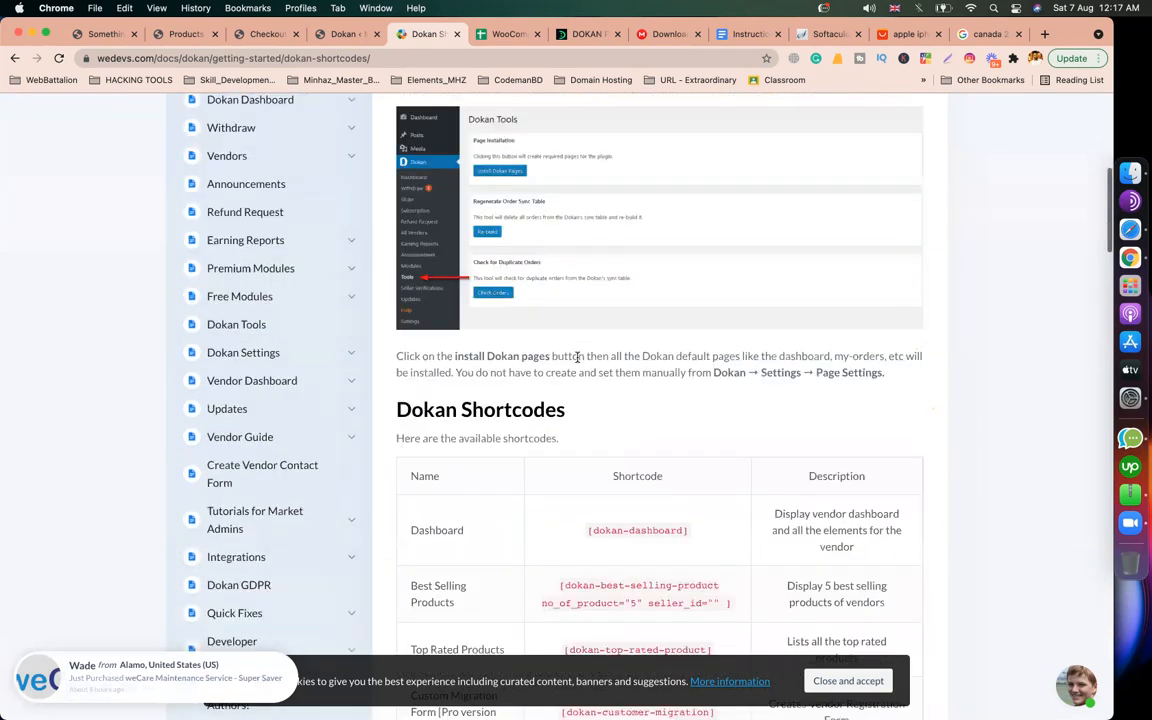
{"action": "scroll", "coordinate": [578, 362], "scroll_direction": "down", "scroll_amount": 5}
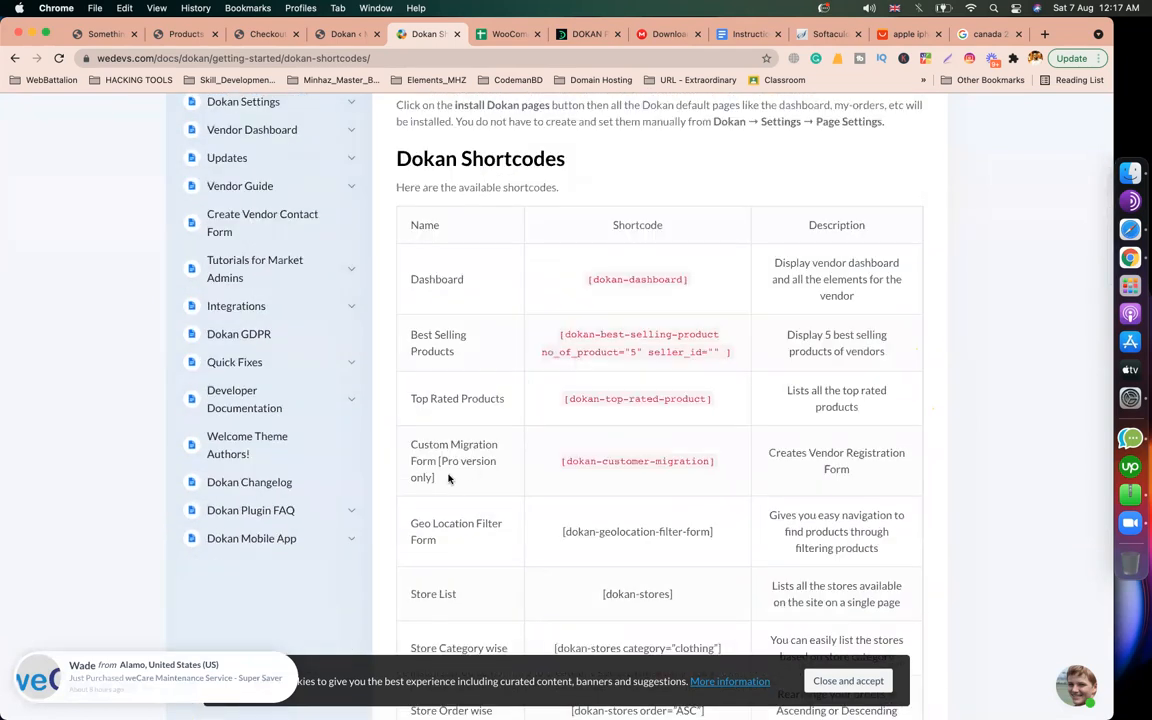
Step: Find the Custom Migration Form's [dokan-customer-migration] shortcode, which creates the vendor registration form
{"action": "left_click_drag", "start_coordinate": [449, 479], "coordinate": [411, 447]}
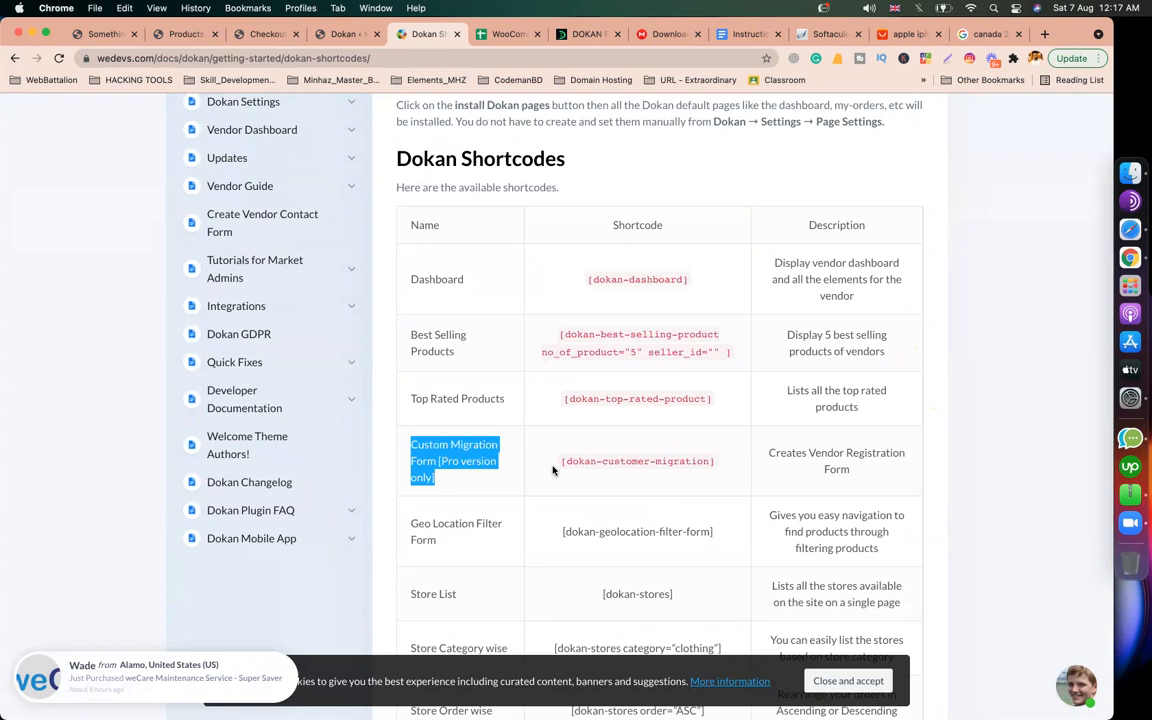
{"action": "left_click_drag", "start_coordinate": [561, 461], "coordinate": [714, 461]}
{"action": "double_click", "coordinate": [614, 398]}
{"action": "triple_click", "coordinate": [614, 398]}
{"action": "double_click", "coordinate": [625, 461]}
{"action": "left_click_drag", "start_coordinate": [878, 473], "coordinate": [768, 453]}
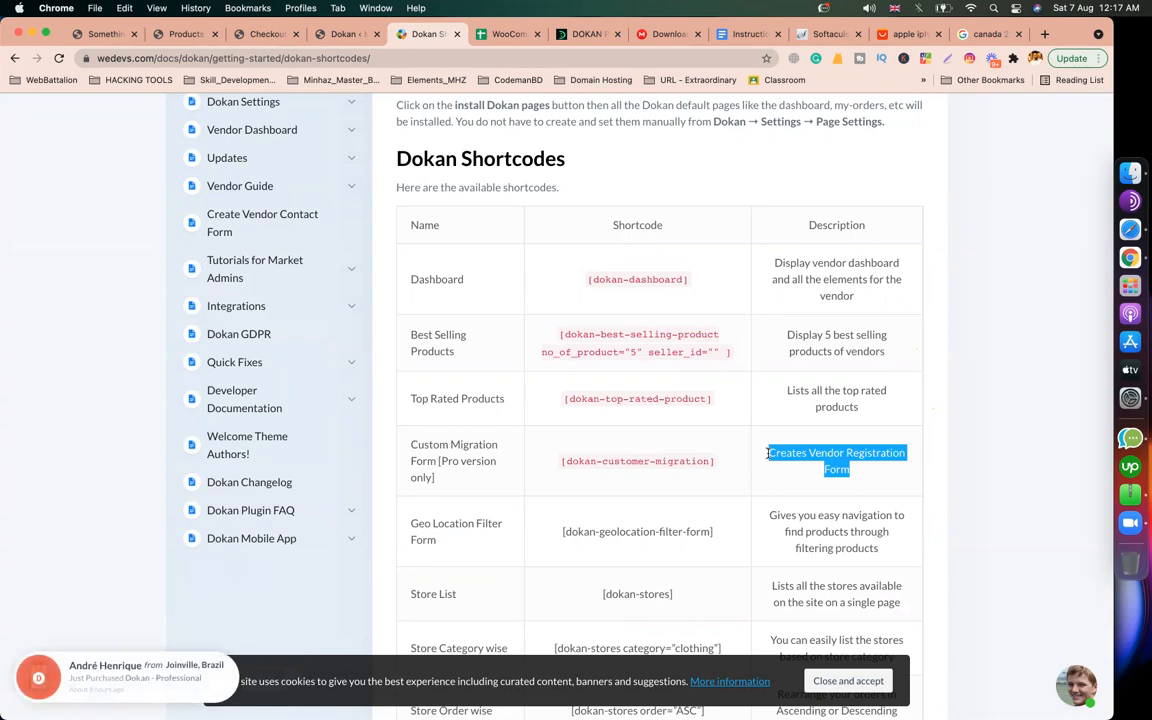
{"action": "left_click_drag", "start_coordinate": [714, 462], "coordinate": [563, 463]}
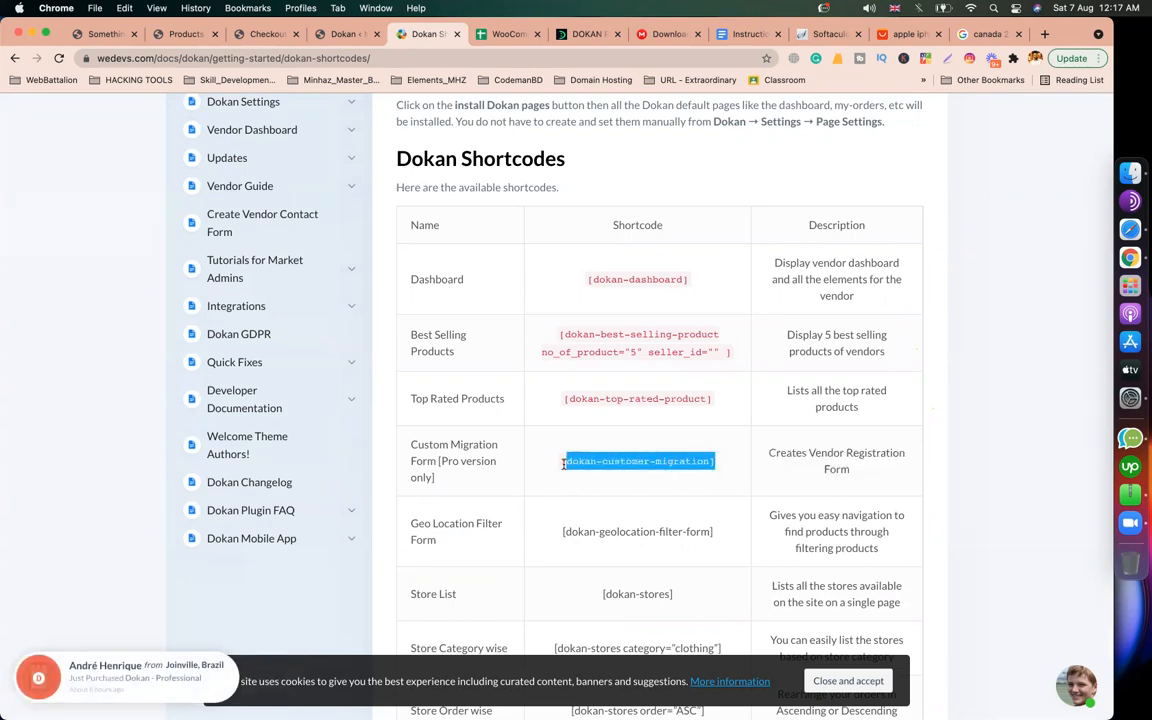
{"action": "scroll", "coordinate": [470, 380], "scroll_direction": "up", "scroll_amount": 1}
{"action": "double_click", "coordinate": [441, 301]}
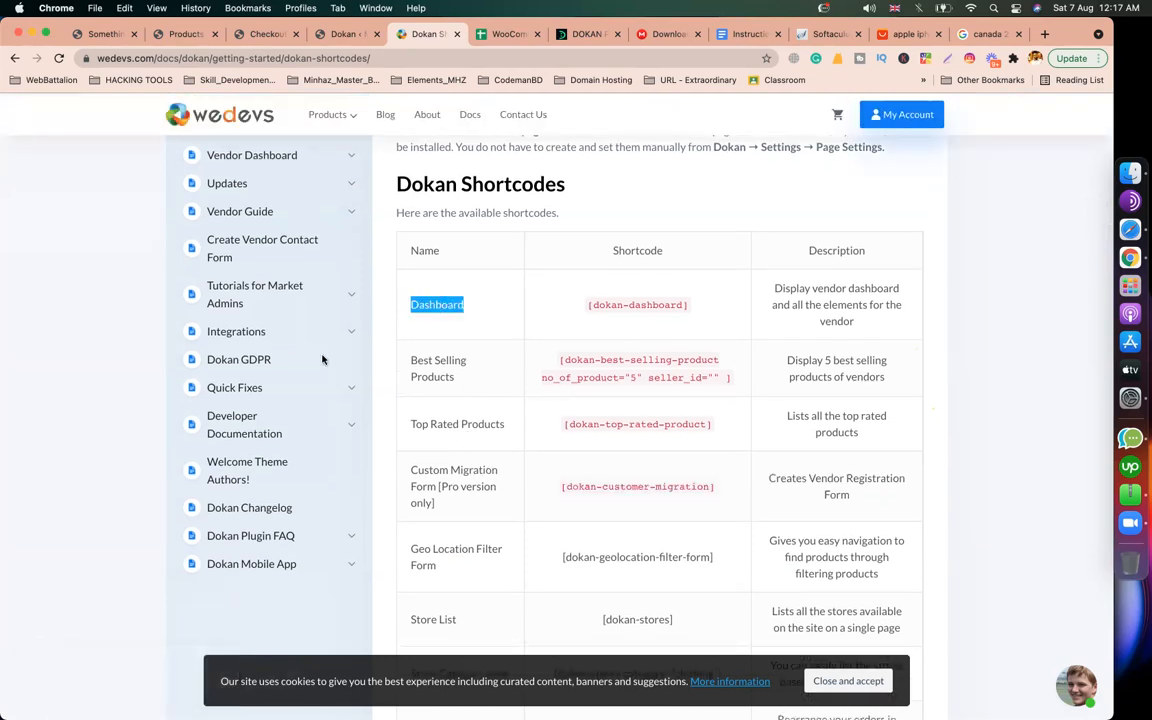
{"action": "scroll", "coordinate": [344, 412], "scroll_direction": "up", "scroll_amount": 2}
{"action": "scroll", "coordinate": [352, 450], "scroll_direction": "up", "scroll_amount": 10}
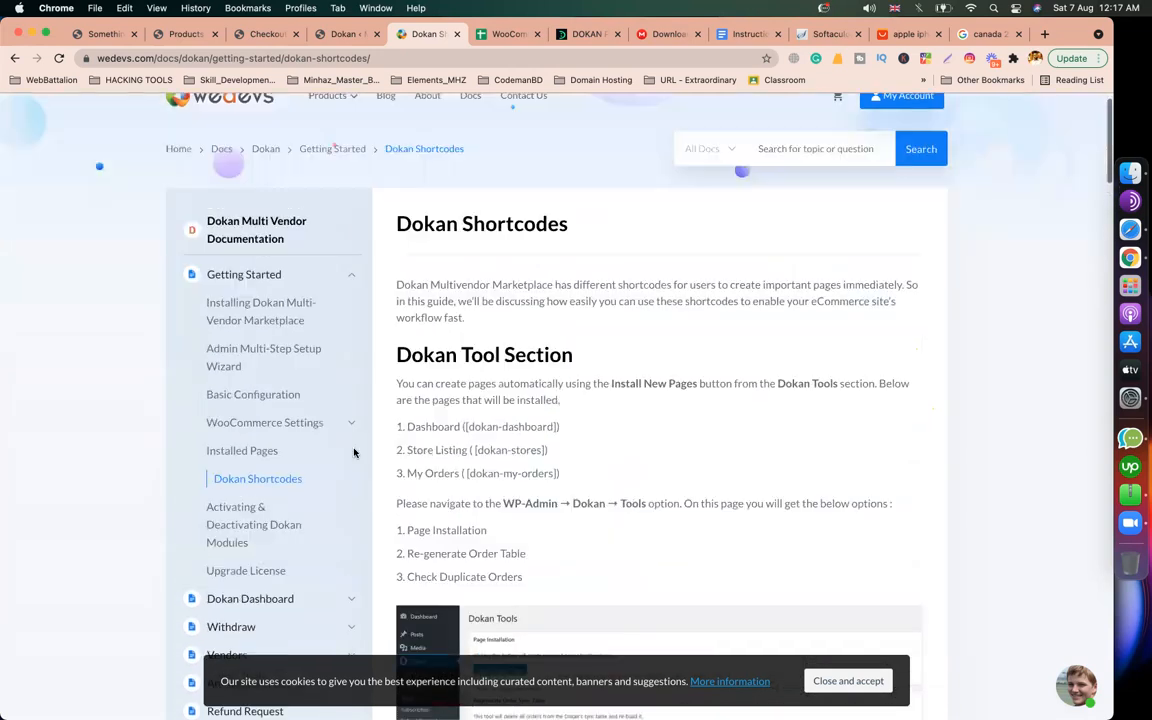
Step: Check the Dashboard, Store Listing and My Orders page names in the Installed Pages article
{"action": "left_click", "coordinate": [270, 483]}
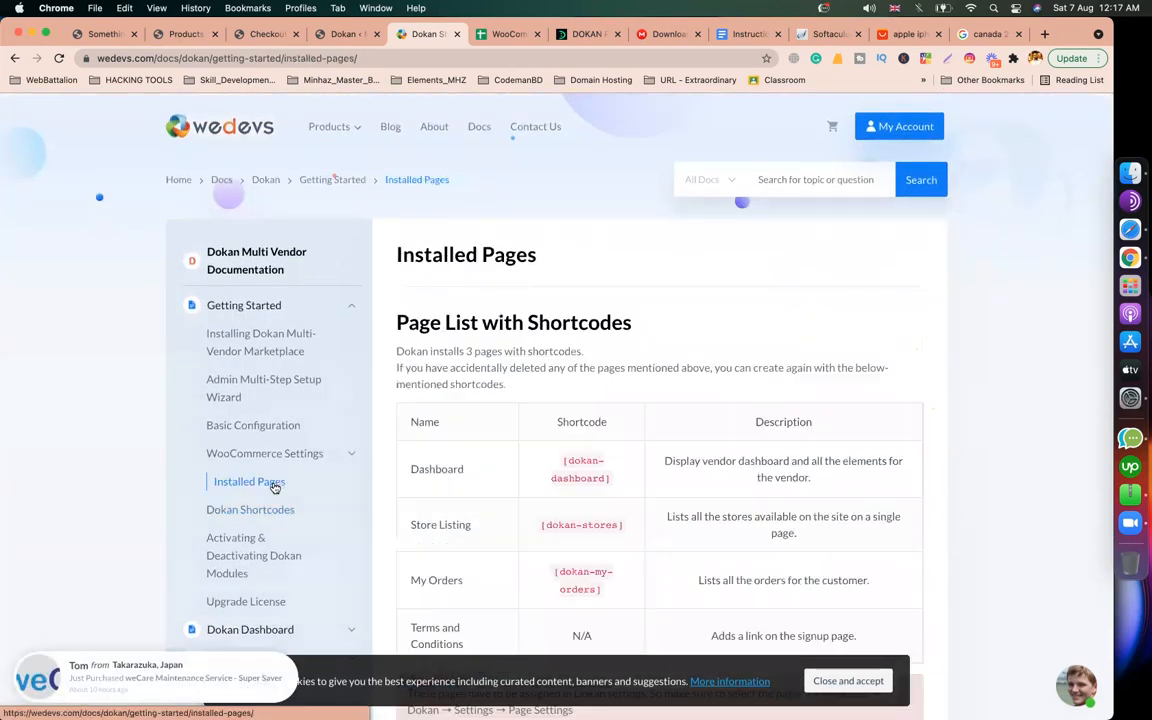
{"action": "double_click", "coordinate": [448, 471]}
{"action": "double_click", "coordinate": [449, 523]}
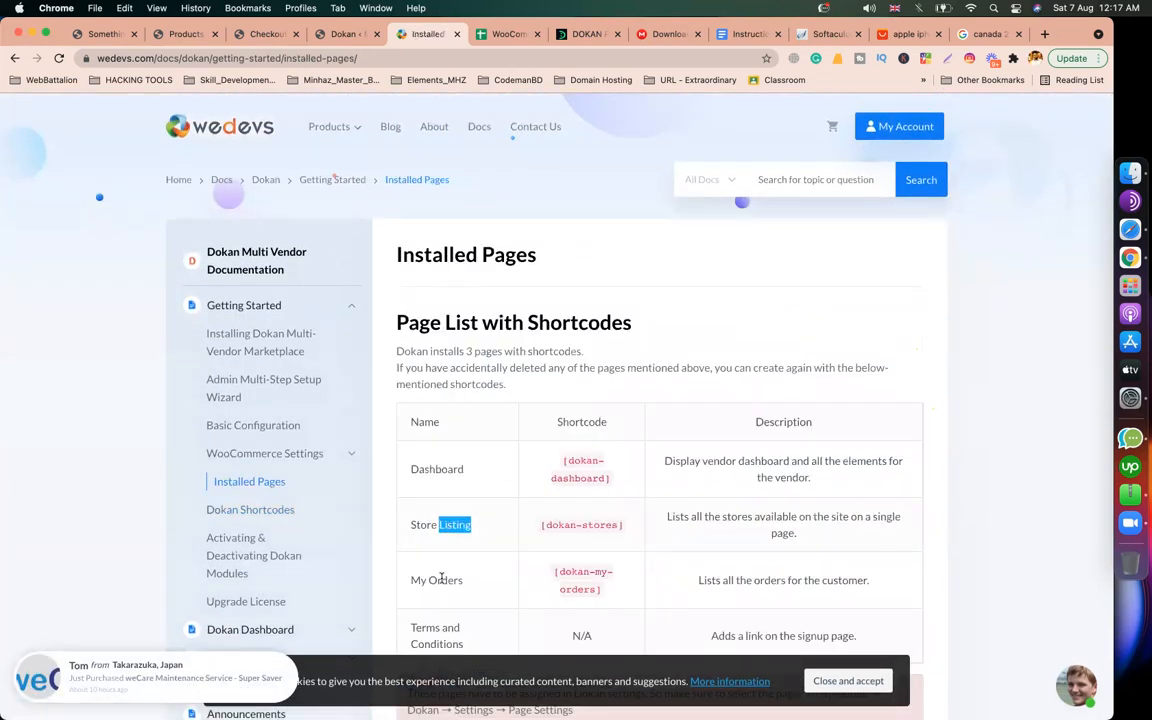
{"action": "triple_click", "coordinate": [441, 579]}
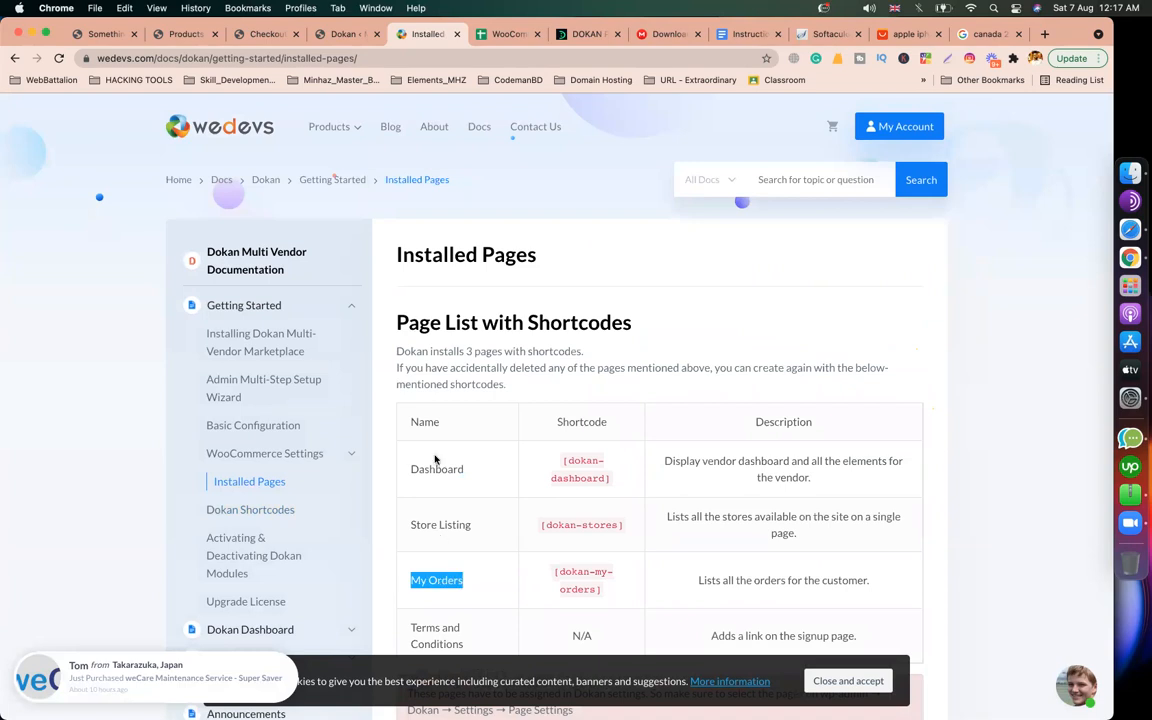
{"action": "scroll", "coordinate": [436, 462], "scroll_direction": "down", "scroll_amount": 3}
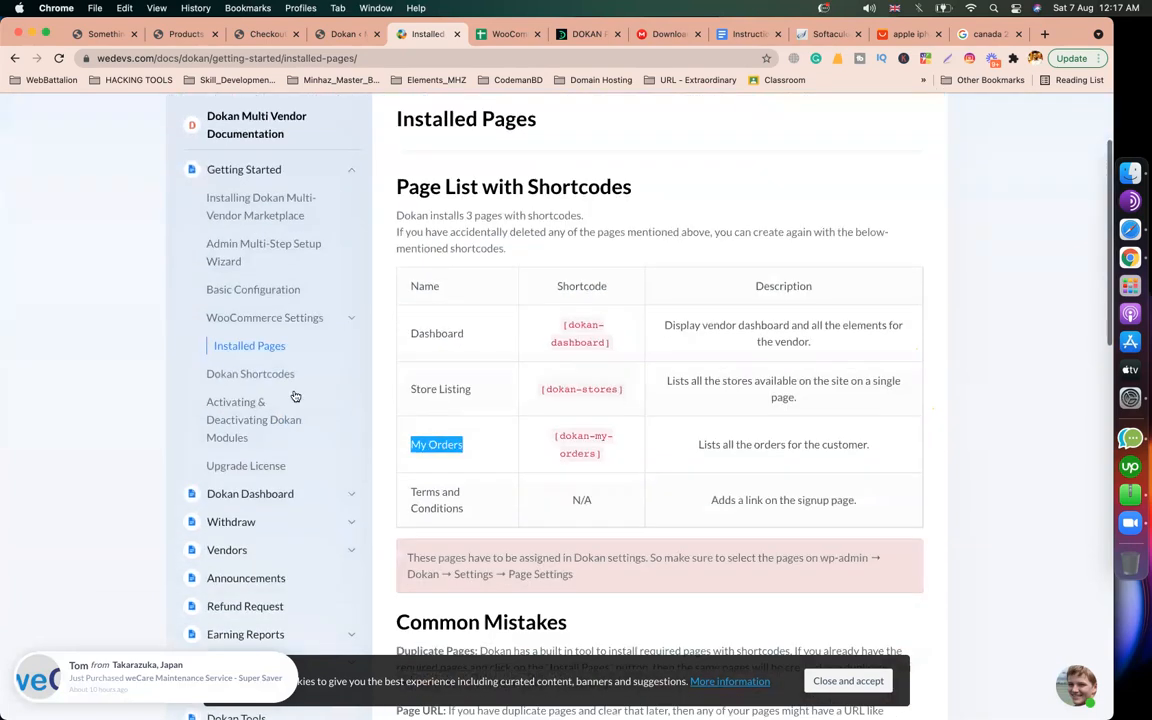
Step: In the Shortcodes article, note the WP-Admin → Dokan → Tools Page Installation option and select [dokan-customer-migration]
{"action": "left_click", "coordinate": [276, 377]}
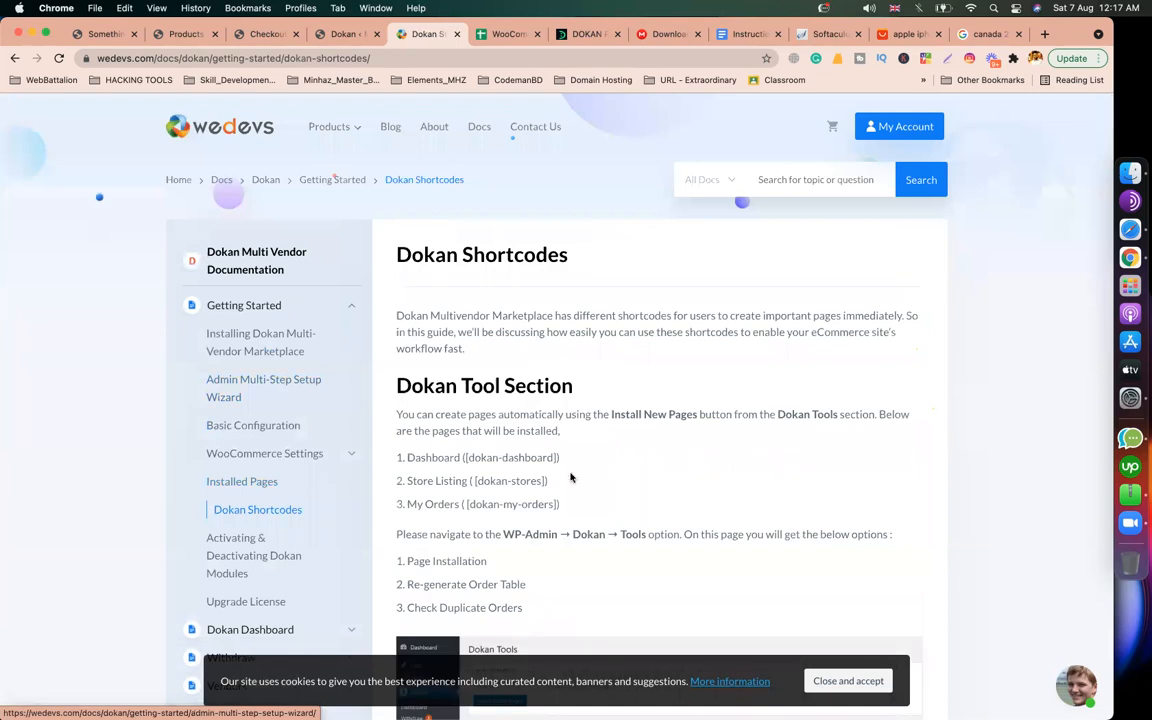
{"action": "scroll", "coordinate": [571, 477], "scroll_direction": "down", "scroll_amount": 5}
{"action": "scroll", "coordinate": [571, 477], "scroll_direction": "up", "scroll_amount": 3}
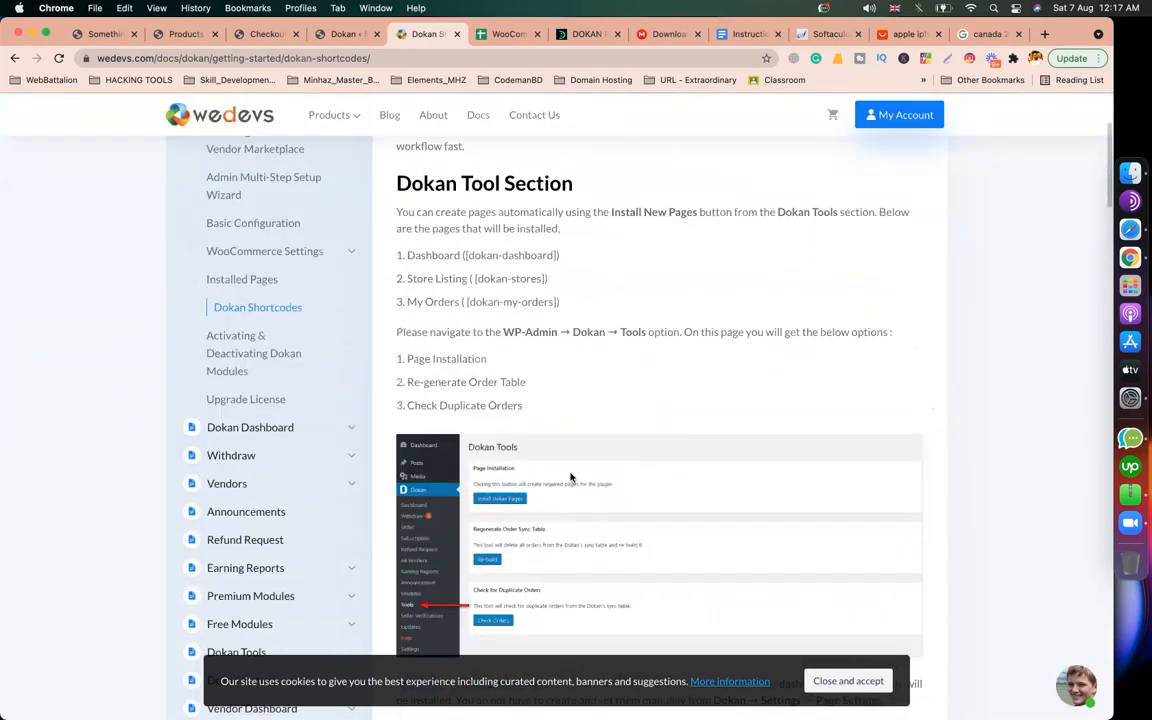
{"action": "left_click_drag", "start_coordinate": [504, 388], "coordinate": [638, 389]}
{"action": "scroll", "coordinate": [587, 450], "scroll_direction": "down", "scroll_amount": 3}
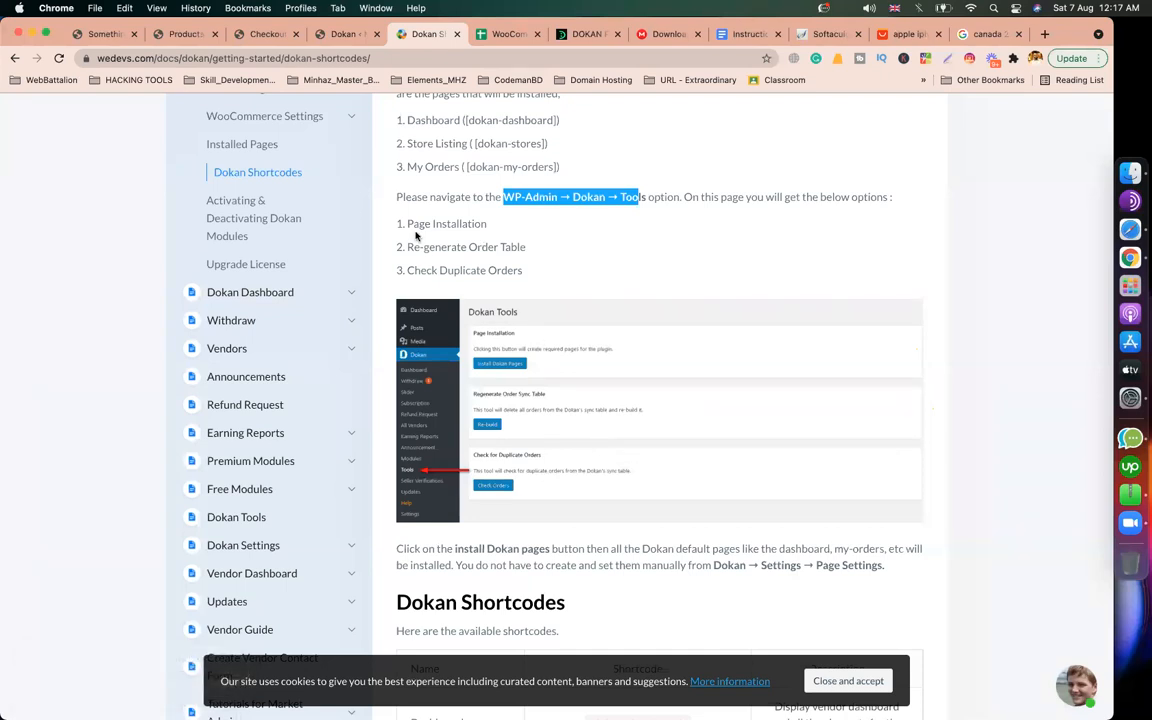
{"action": "left_click_drag", "start_coordinate": [404, 224], "coordinate": [520, 226]}
{"action": "left_click_drag", "start_coordinate": [413, 247], "coordinate": [526, 247]}
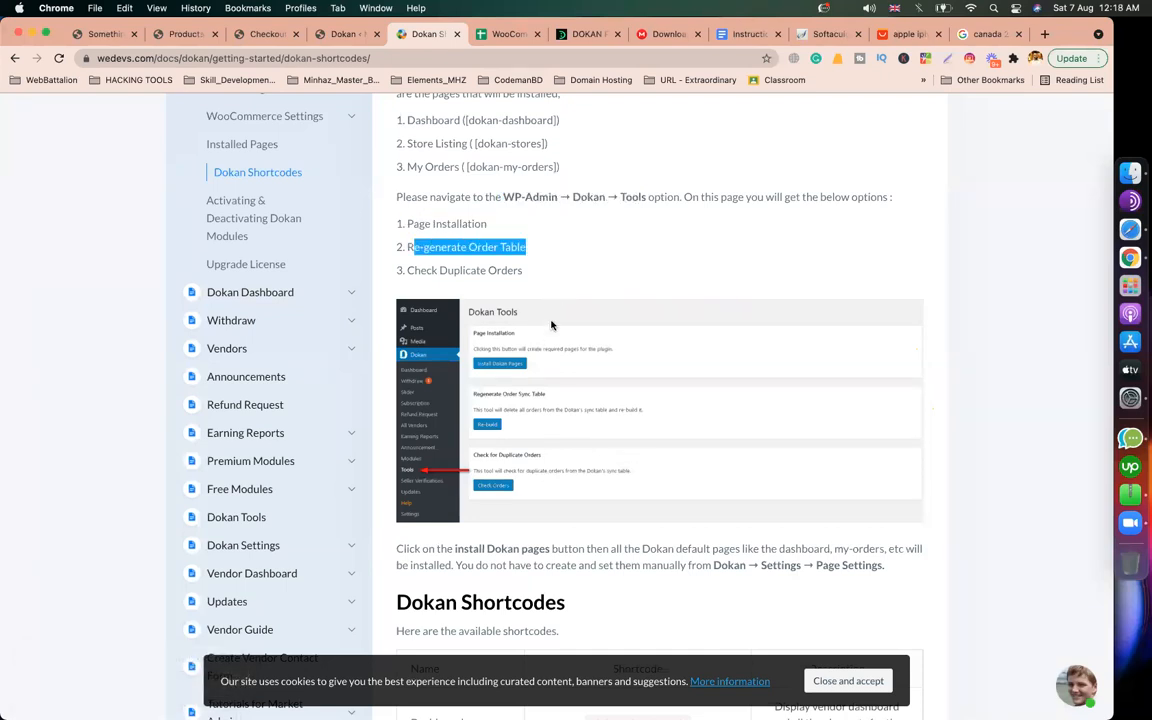
{"action": "scroll", "coordinate": [551, 325], "scroll_direction": "down", "scroll_amount": 2}
{"action": "scroll", "coordinate": [551, 325], "scroll_direction": "down", "scroll_amount": 4}
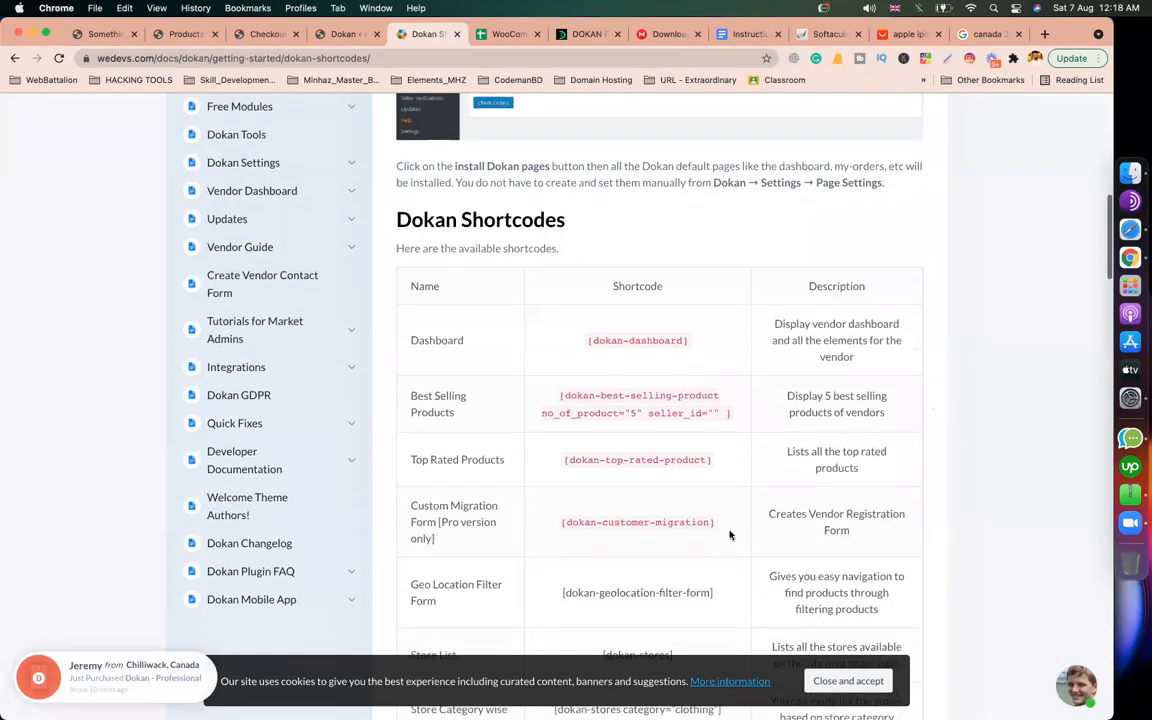
{"action": "left_click_drag", "start_coordinate": [727, 528], "coordinate": [558, 528]}
{"action": "key", "text": "super+c"}
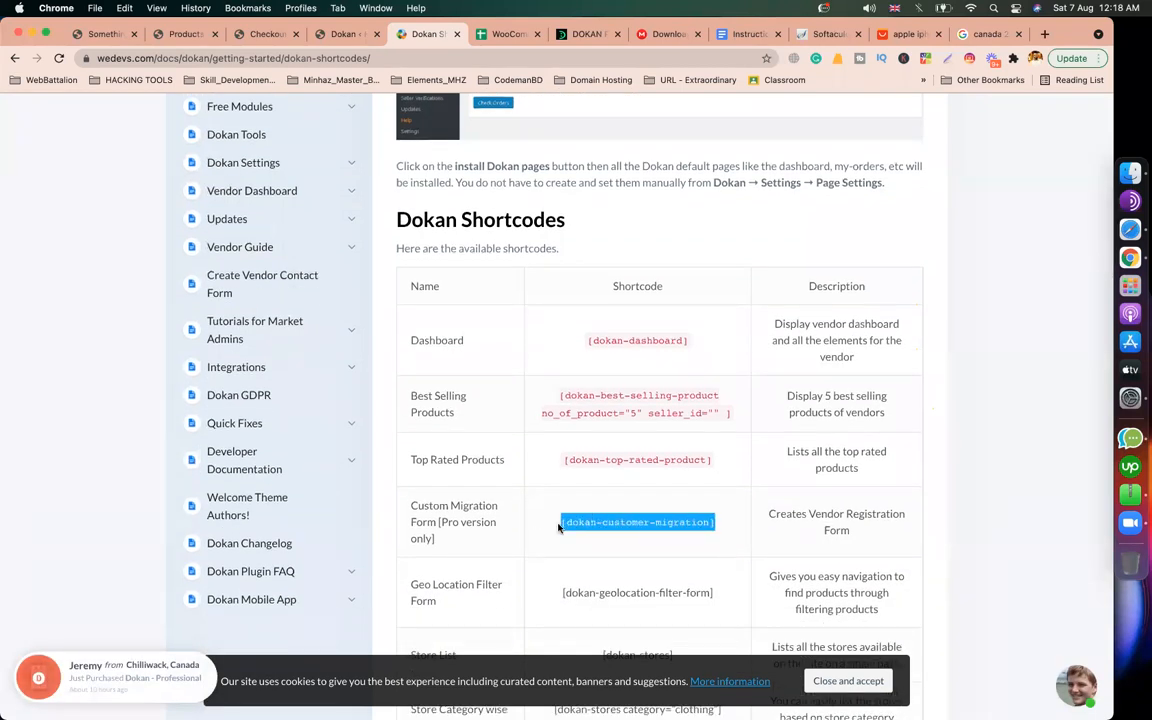
Step: Show Dokan's General settings and compare the Vendor Store URL 'store' with the site address
{"action": "left_click", "coordinate": [343, 33]}
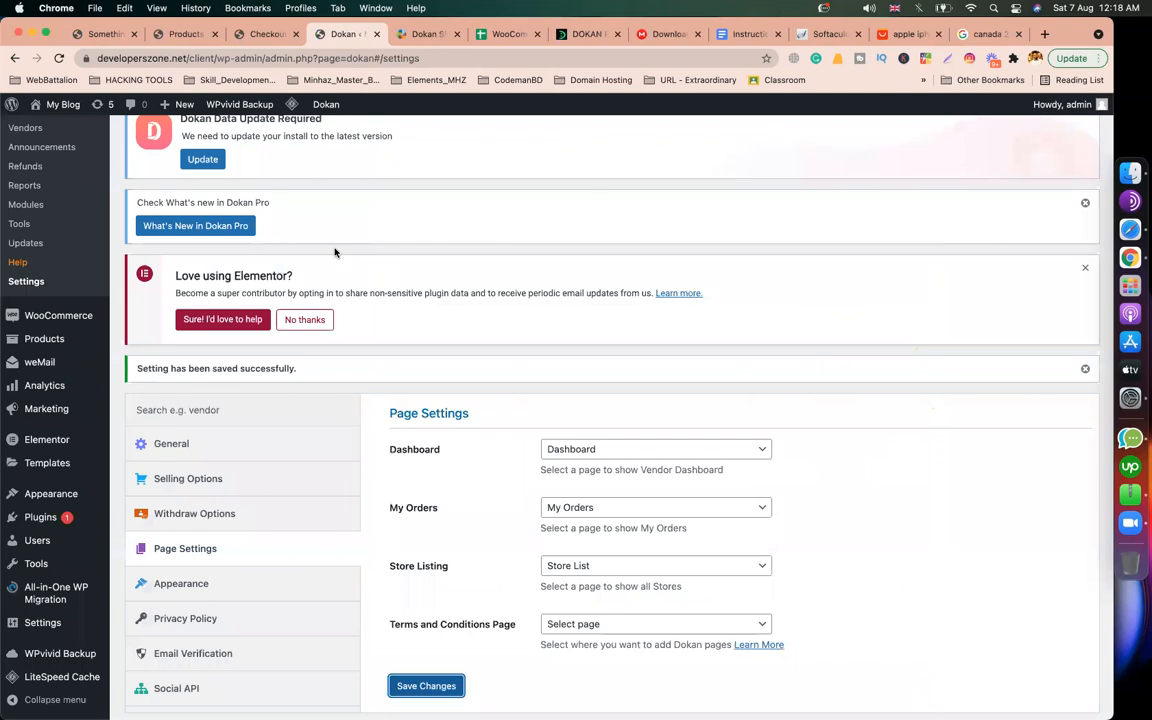
{"action": "scroll", "coordinate": [340, 300], "scroll_direction": "down", "scroll_amount": 4}
{"action": "scroll", "coordinate": [210, 385], "scroll_direction": "up", "scroll_amount": 3}
{"action": "scroll", "coordinate": [210, 385], "scroll_direction": "up", "scroll_amount": 1}
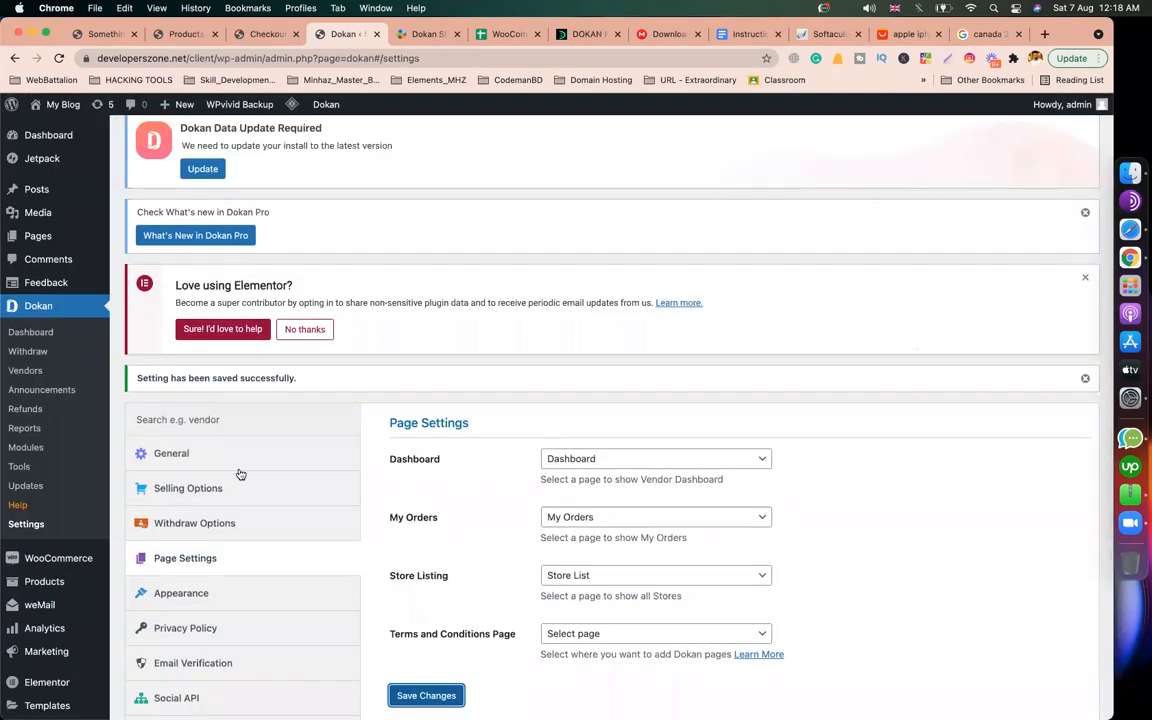
{"action": "left_click", "coordinate": [215, 460]}
{"action": "scroll", "coordinate": [584, 270], "scroll_direction": "down", "scroll_amount": 5}
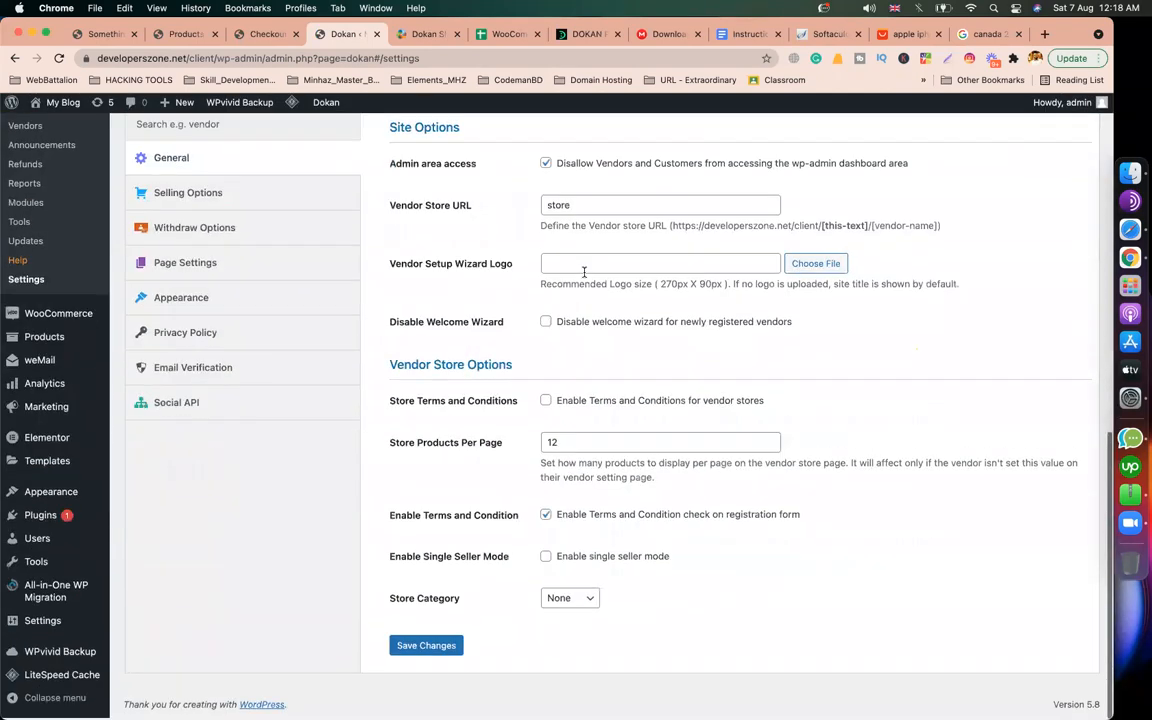
{"action": "left_click_drag", "start_coordinate": [608, 209], "coordinate": [541, 211]}
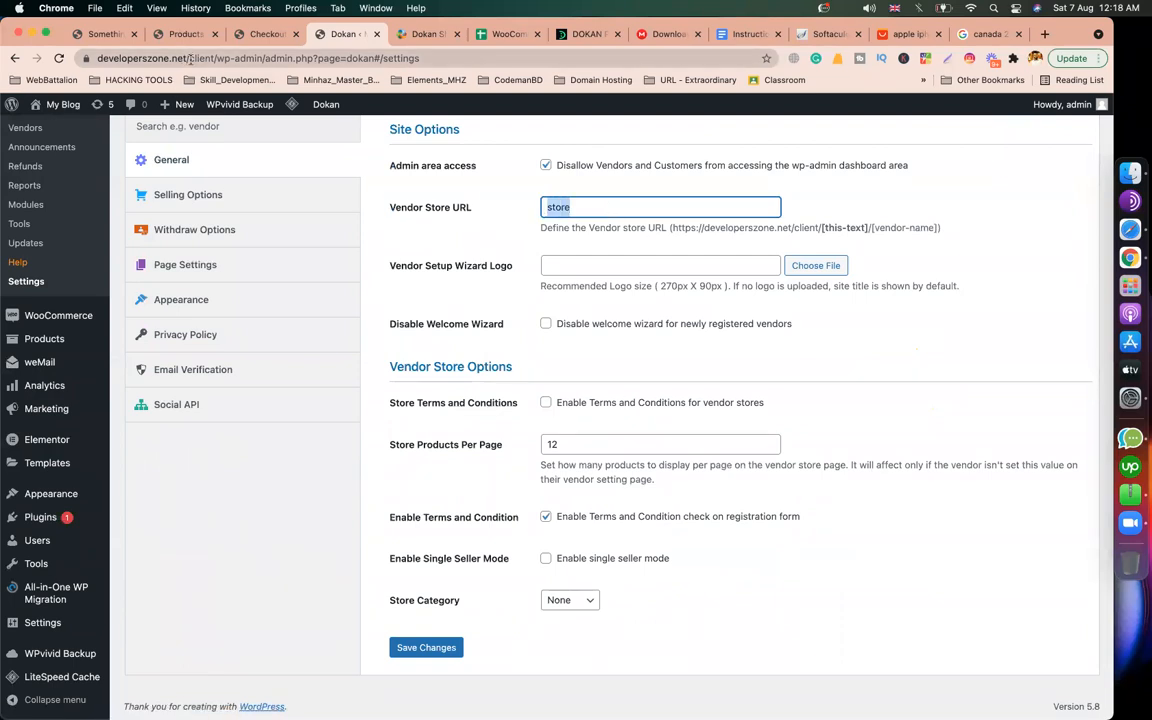
{"action": "left_click_drag", "start_coordinate": [218, 61], "coordinate": [92, 58]}
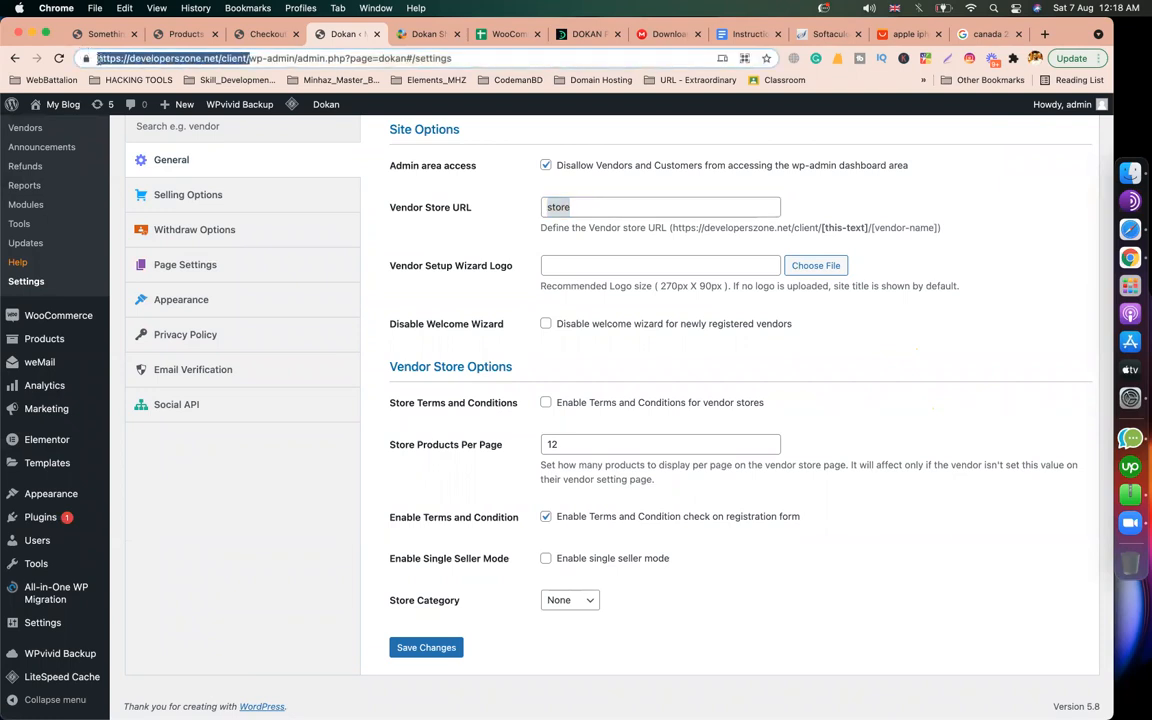
Step: Recheck the 'store' slug in the Vendor Store URL field against the site address, then deselect it
{"action": "left_click", "coordinate": [581, 208]}
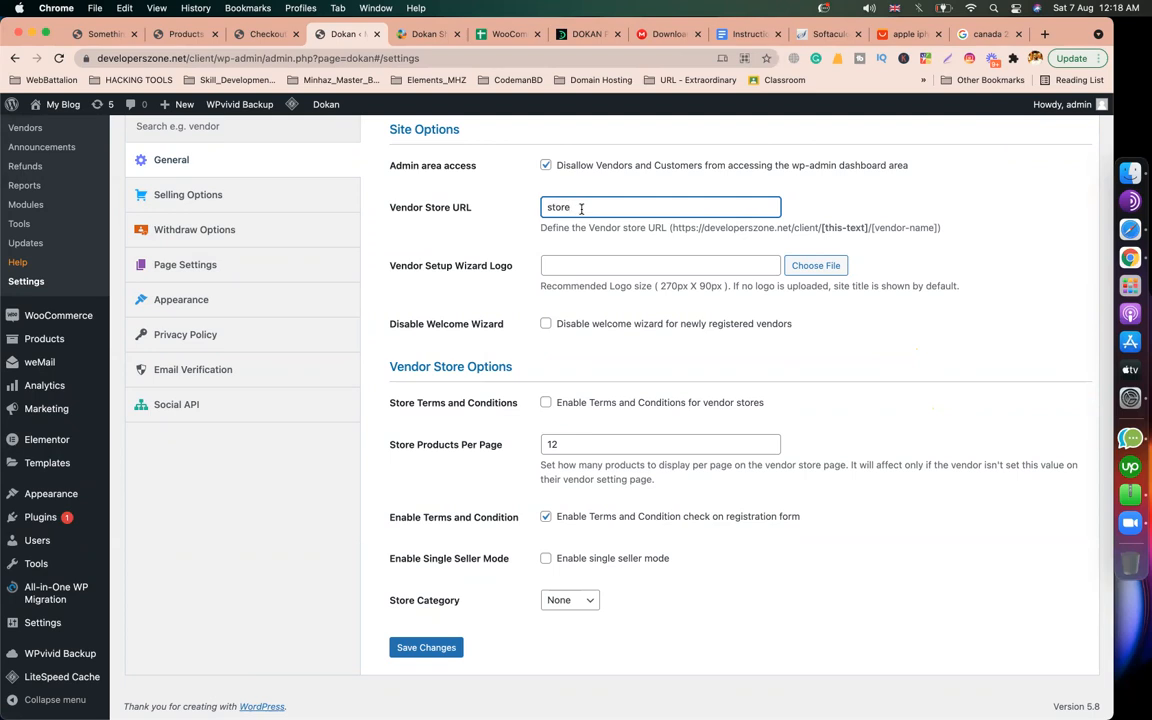
{"action": "left_click_drag", "start_coordinate": [590, 210], "coordinate": [542, 209]}
{"action": "left_click_drag", "start_coordinate": [216, 57], "coordinate": [10, 58]}
{"action": "left_click", "coordinate": [578, 212]}
{"action": "left_click_drag", "start_coordinate": [588, 210], "coordinate": [538, 213]}
{"action": "left_click", "coordinate": [830, 338]}
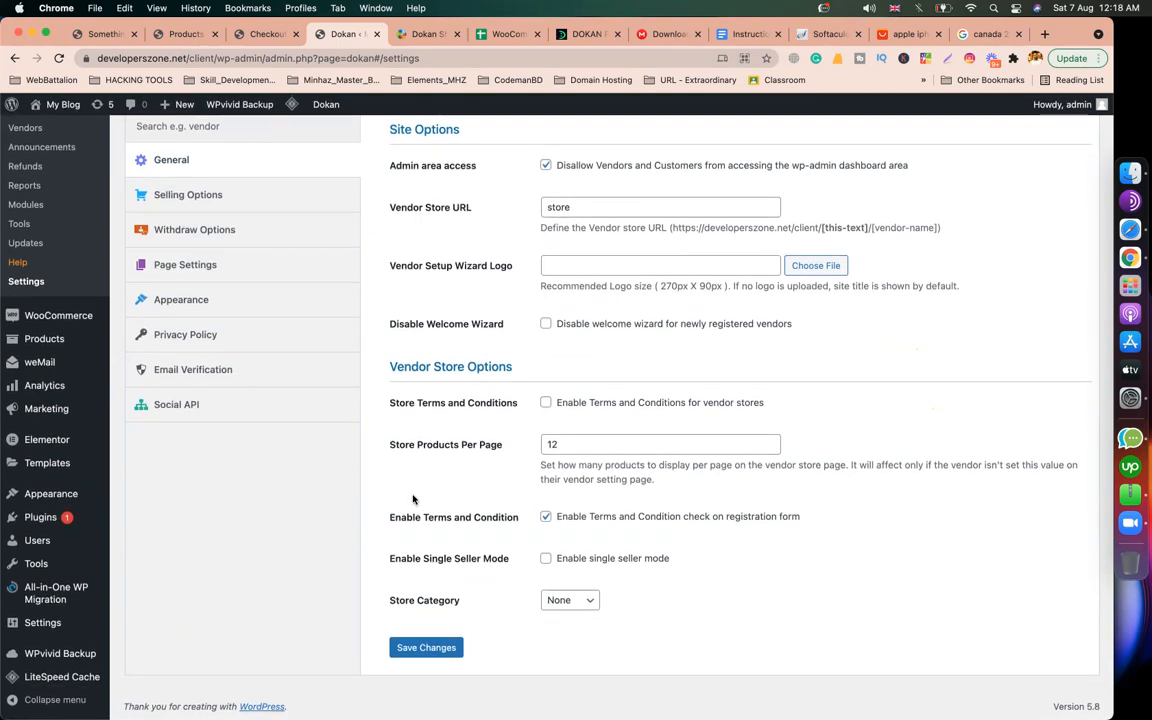
{"action": "scroll", "coordinate": [223, 466], "scroll_direction": "up", "scroll_amount": 10}
Step: Create a new page titled 'Become a vendor'
{"action": "mouse_move", "coordinate": [54, 235]}
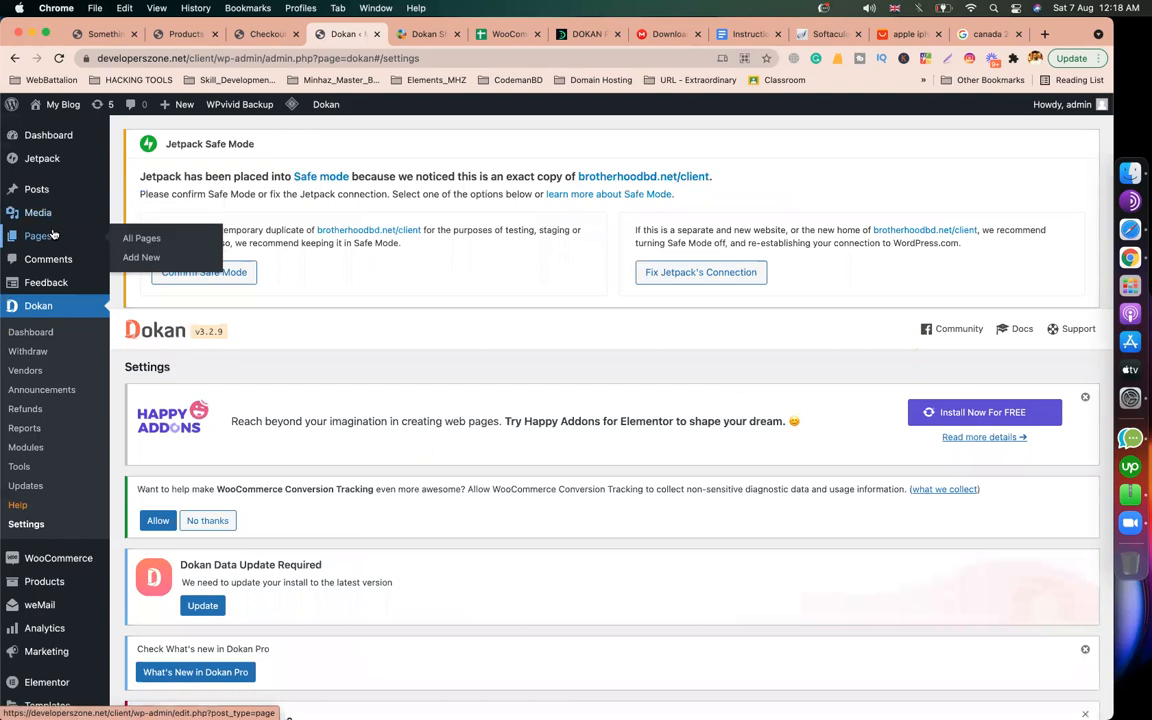
{"action": "left_click", "coordinate": [138, 258]}
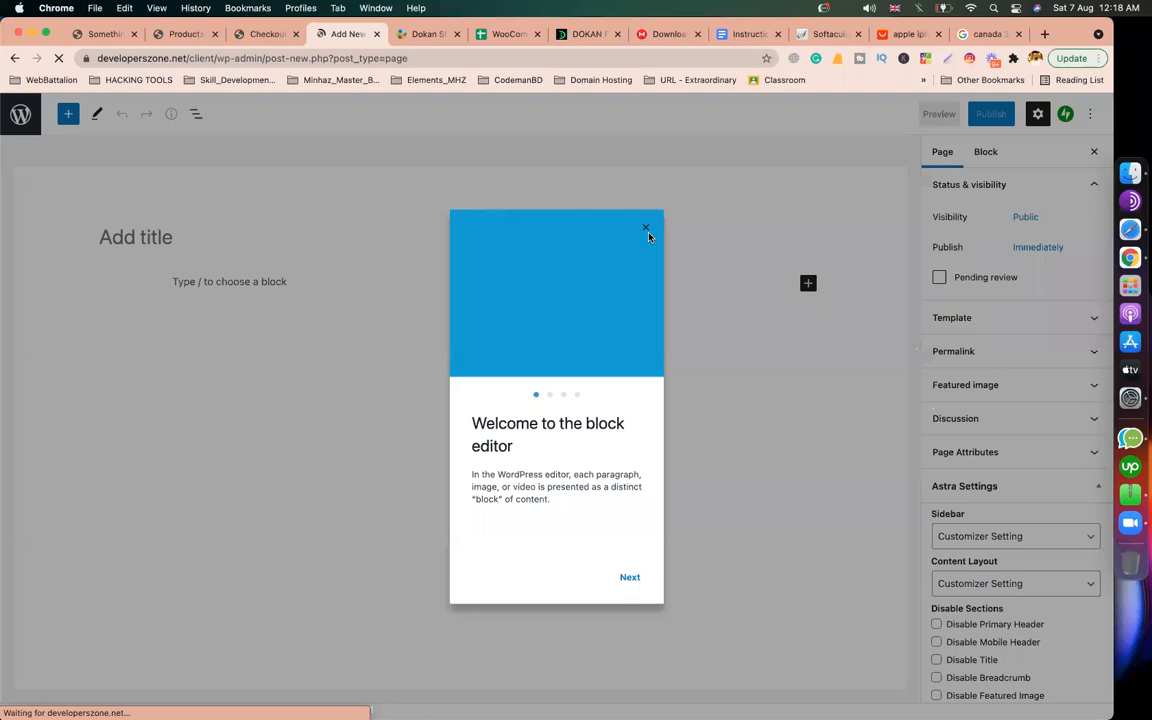
{"action": "left_click", "coordinate": [646, 227]}
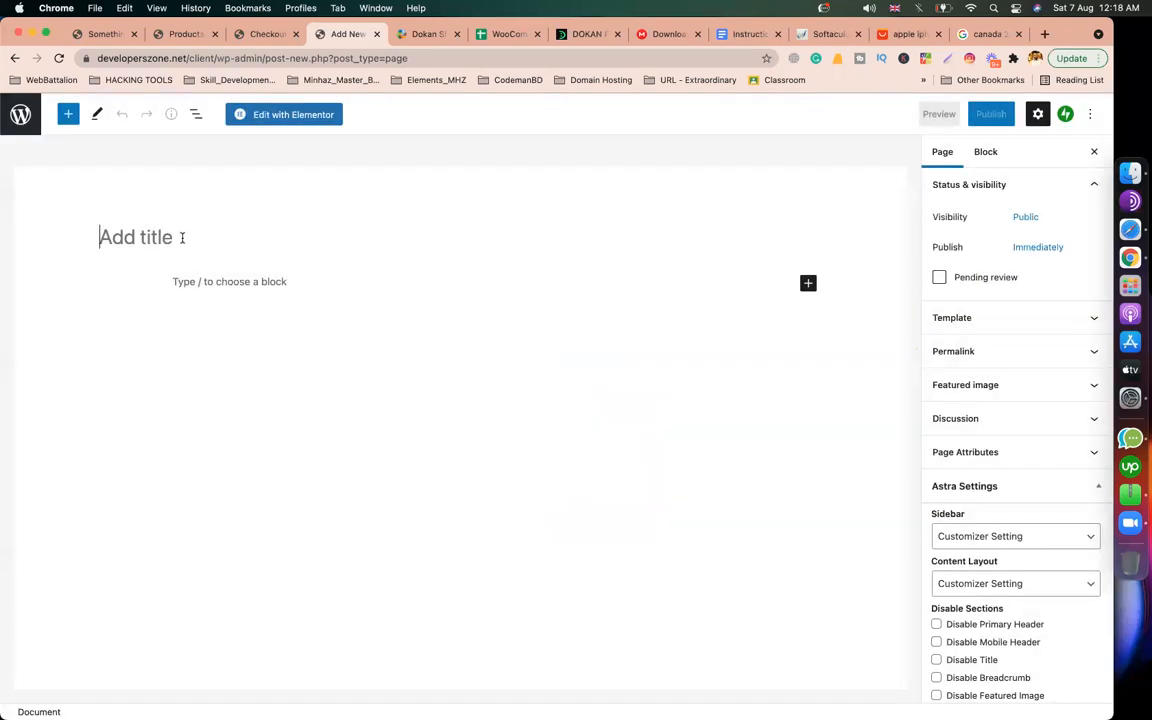
{"action": "type", "text": "Become a vendor"}
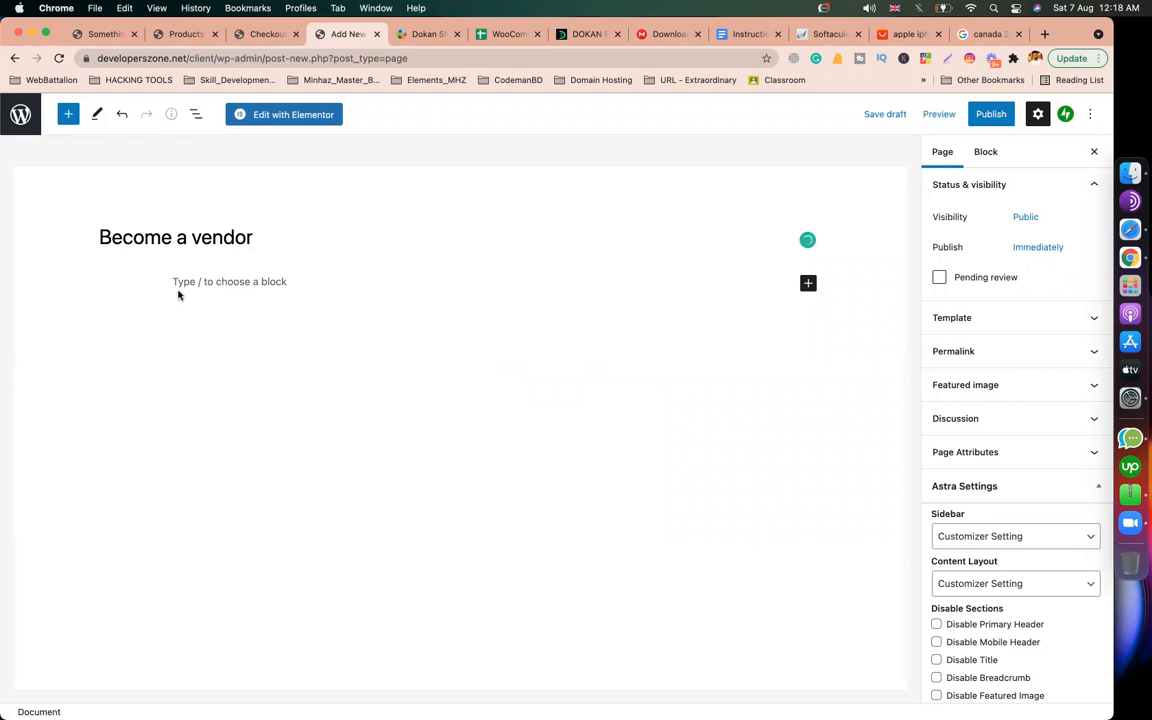
Step: Paste [dokan-customer-migration] into a paragraph and publish the page
{"action": "left_click", "coordinate": [230, 285]}
{"action": "key", "text": "super+v"}
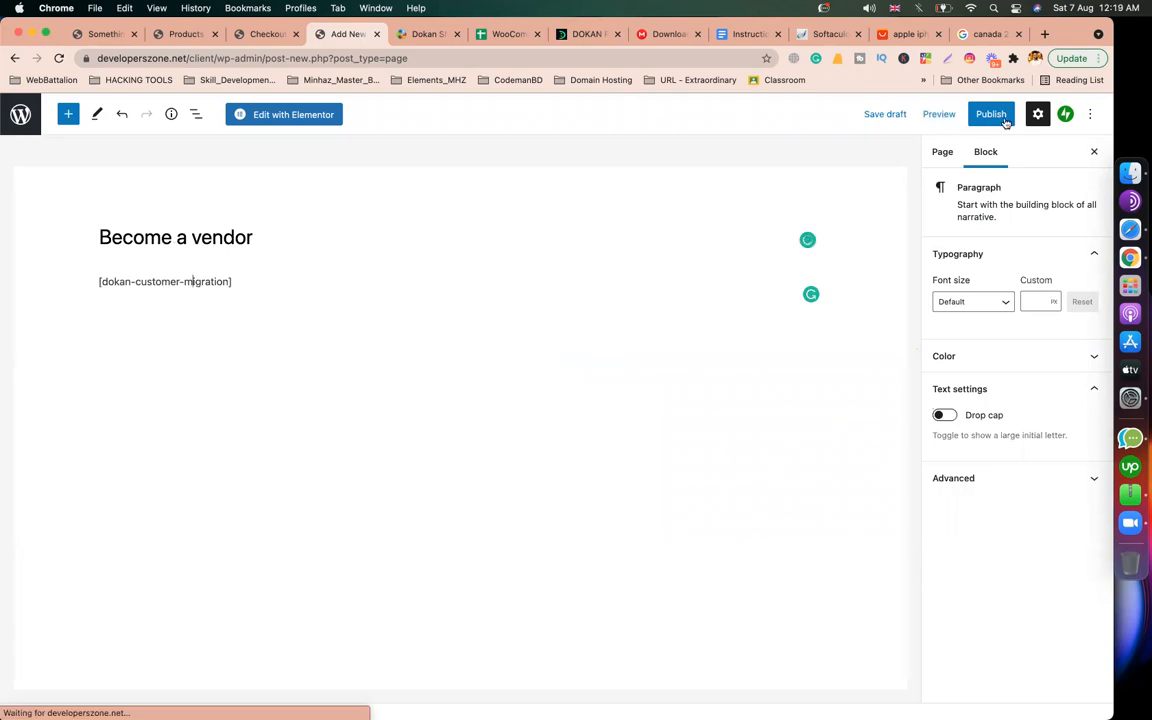
{"action": "left_click", "coordinate": [1006, 122]}
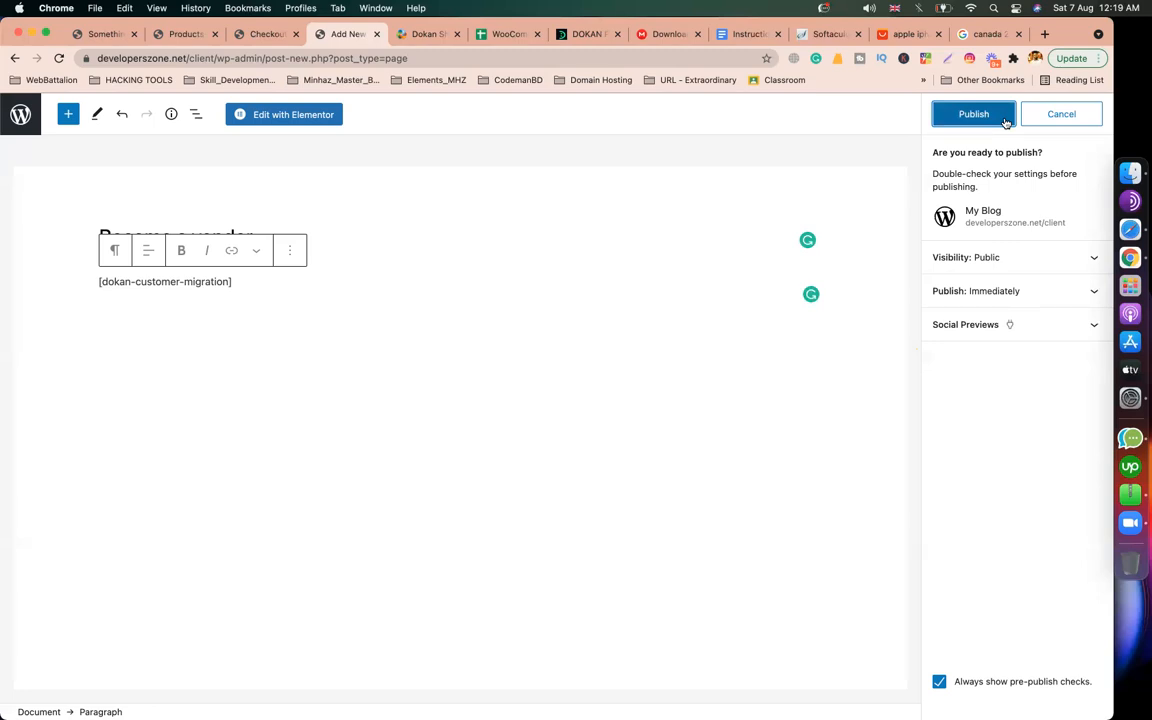
{"action": "left_click", "coordinate": [1006, 122]}
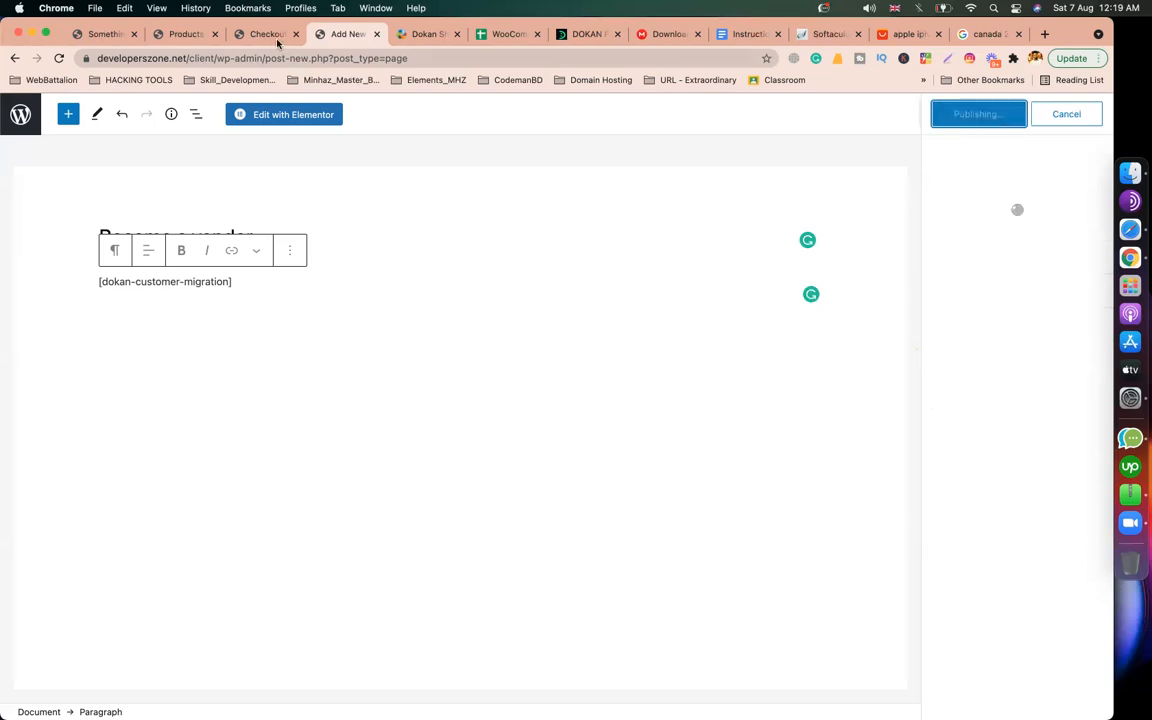
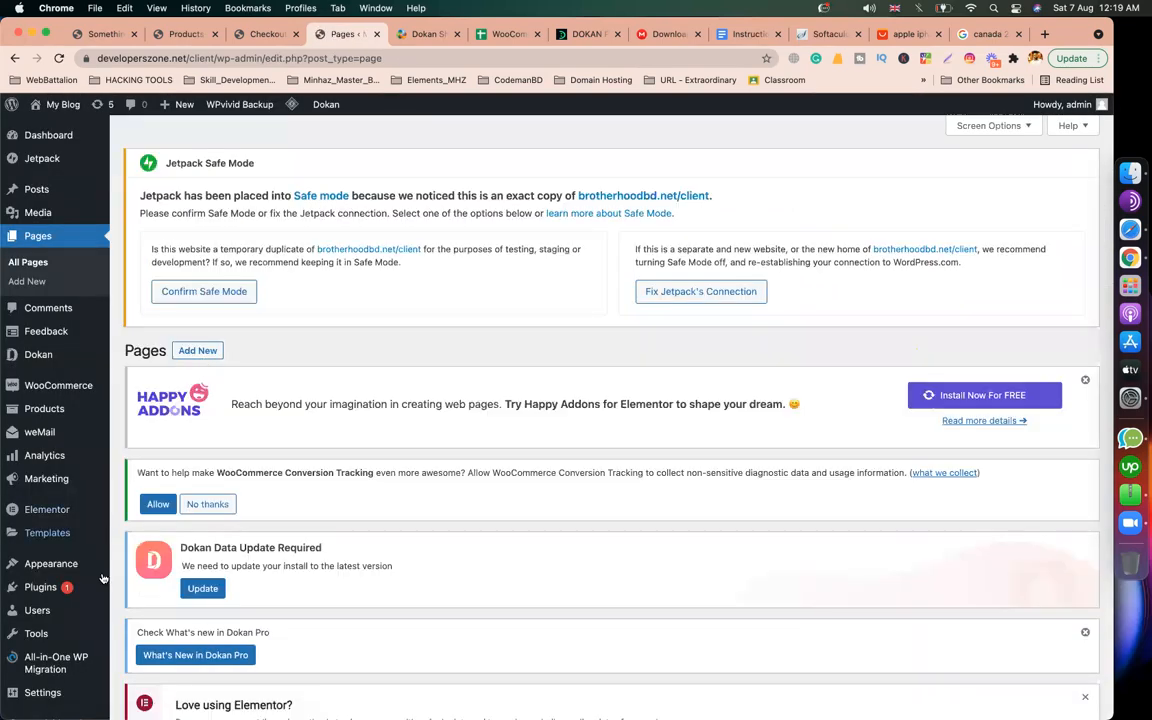
Step: Open the Appearance > Menus editor from the admin sidebar
{"action": "scroll", "coordinate": [72, 563], "scroll_direction": "down", "scroll_amount": 1}
{"action": "mouse_move", "coordinate": [108, 543]}
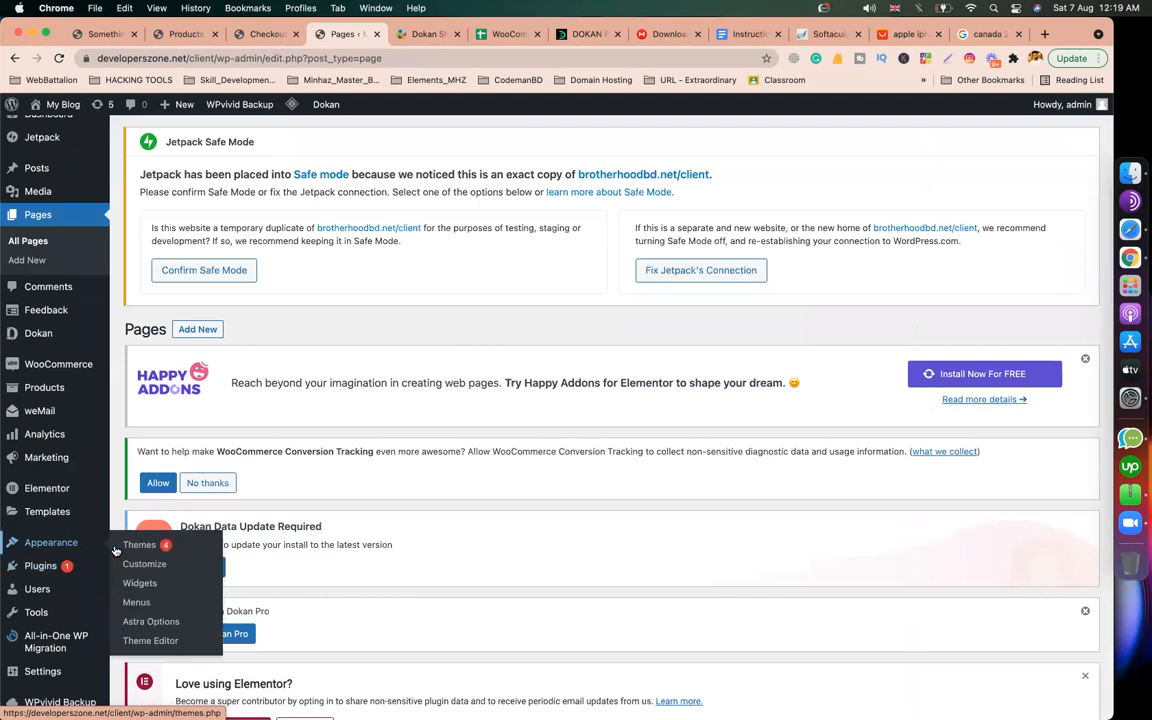
{"action": "left_click", "coordinate": [137, 603]}
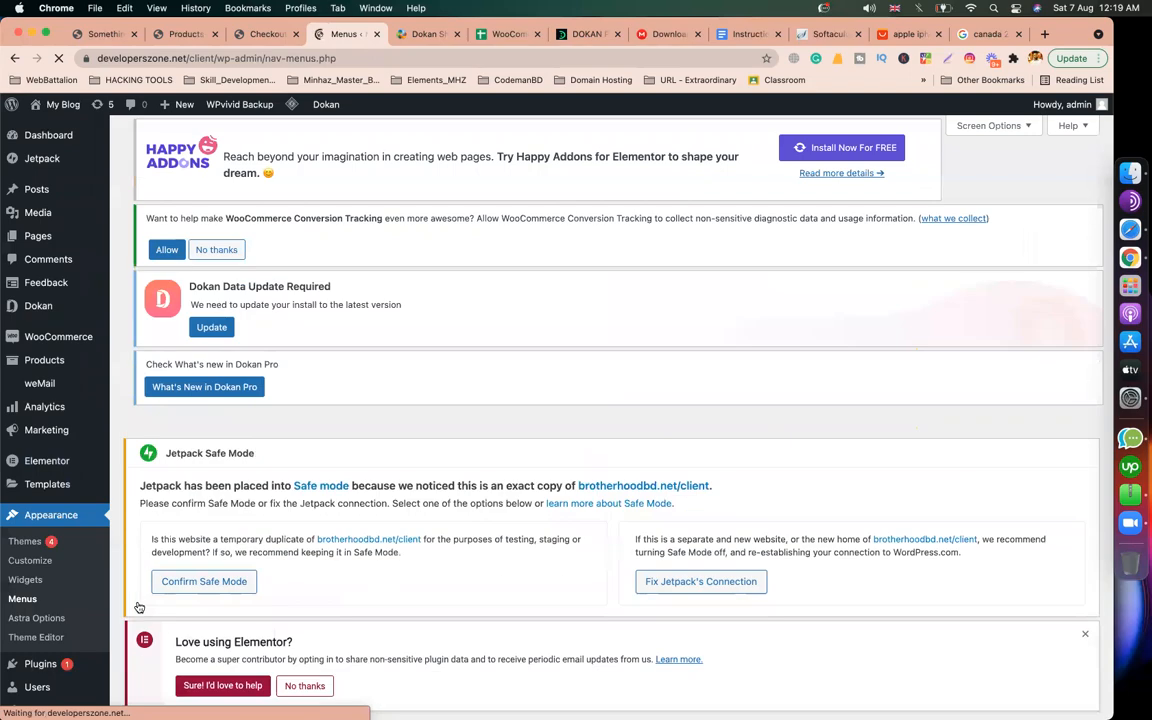
Step: Add the 'Become a vendor' page from Most Recent pages to the main menu
{"action": "scroll", "coordinate": [560, 519], "scroll_direction": "down", "scroll_amount": 15}
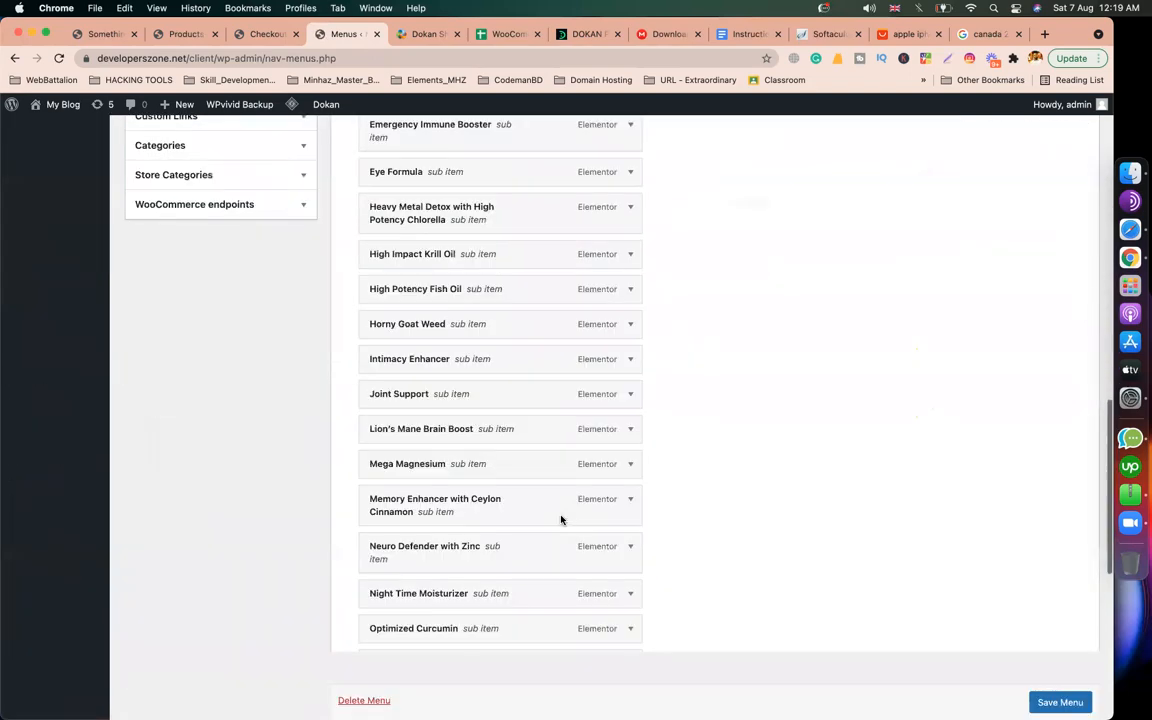
{"action": "scroll", "coordinate": [562, 516], "scroll_direction": "down", "scroll_amount": 5}
{"action": "scroll", "coordinate": [375, 500], "scroll_direction": "up", "scroll_amount": 20}
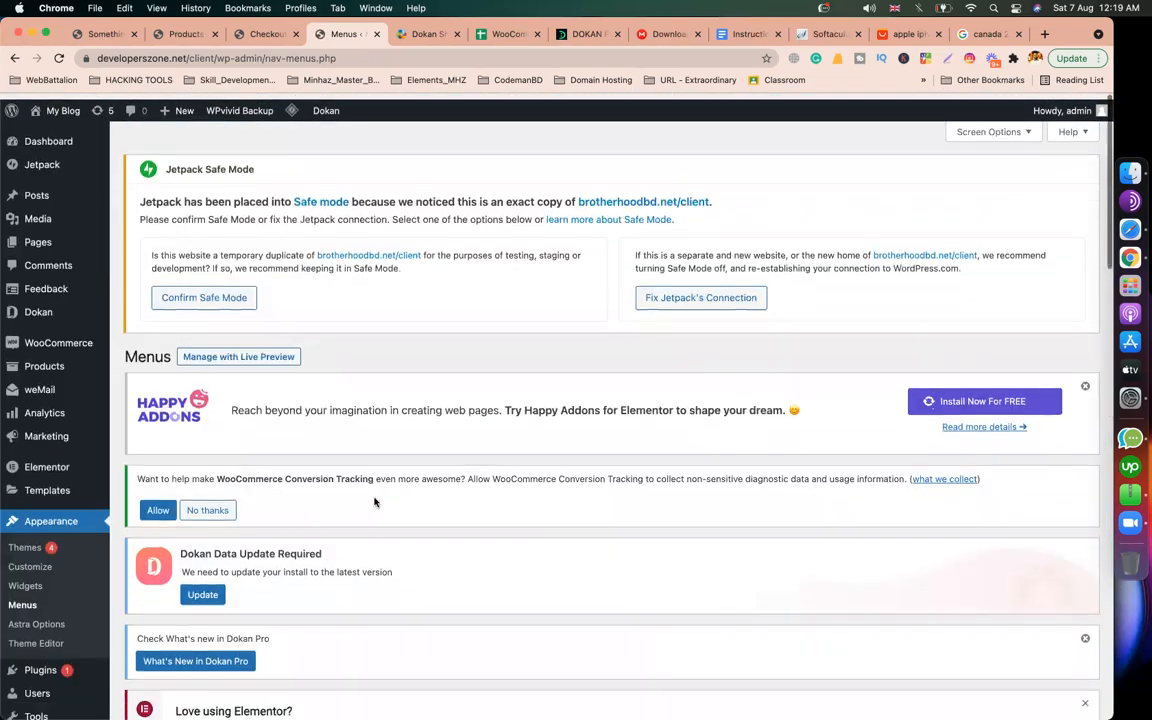
{"action": "scroll", "coordinate": [375, 498], "scroll_direction": "down", "scroll_amount": 3}
{"action": "scroll", "coordinate": [375, 498], "scroll_direction": "down", "scroll_amount": 4}
{"action": "left_click", "coordinate": [210, 406]}
{"action": "left_click", "coordinate": [268, 543]}
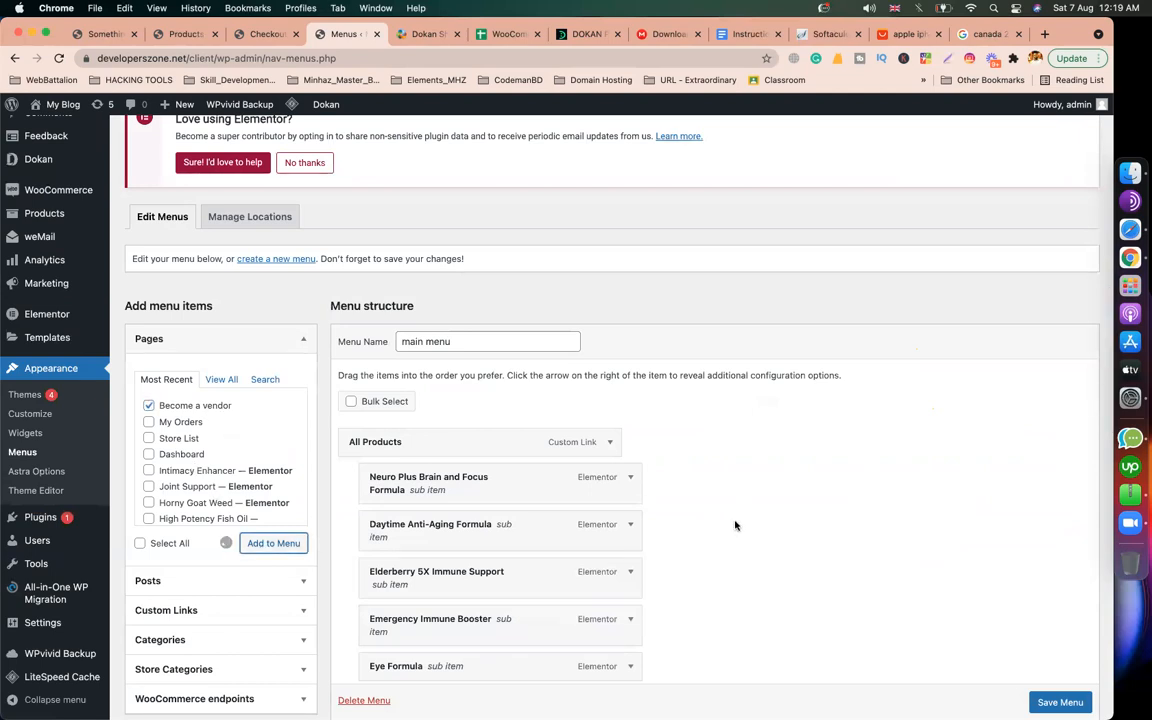
{"action": "scroll", "coordinate": [735, 525], "scroll_direction": "down", "scroll_amount": 10}
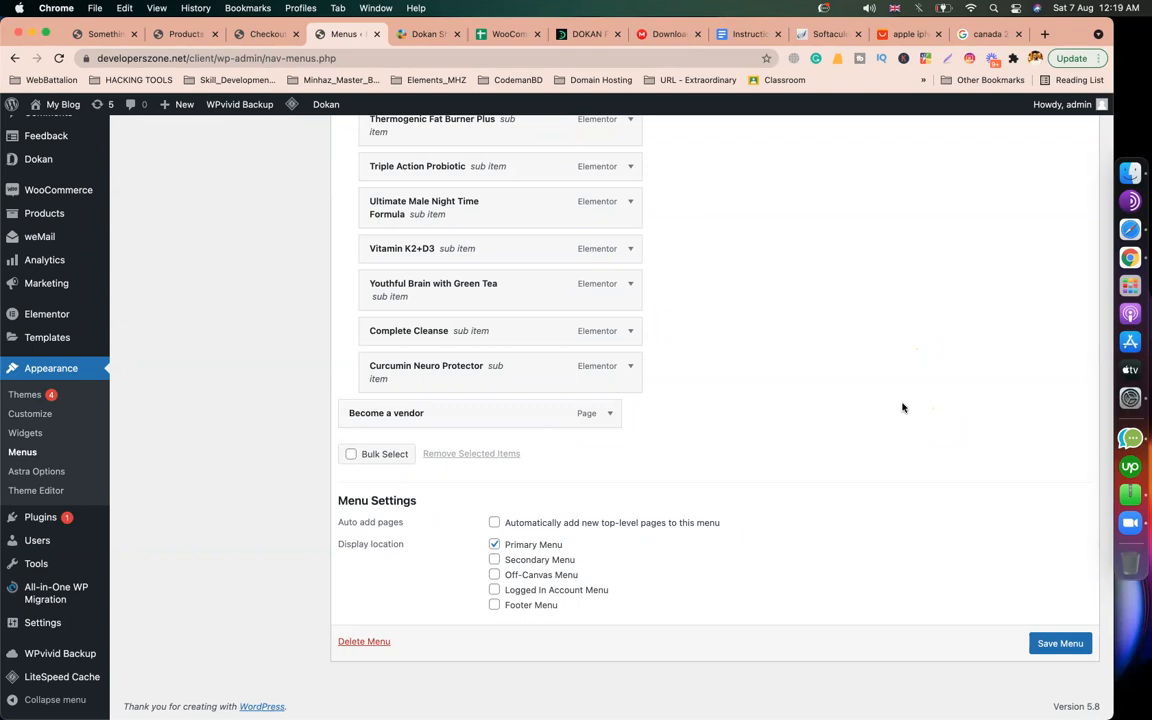
{"action": "scroll", "coordinate": [897, 542], "scroll_direction": "up", "scroll_amount": 5}
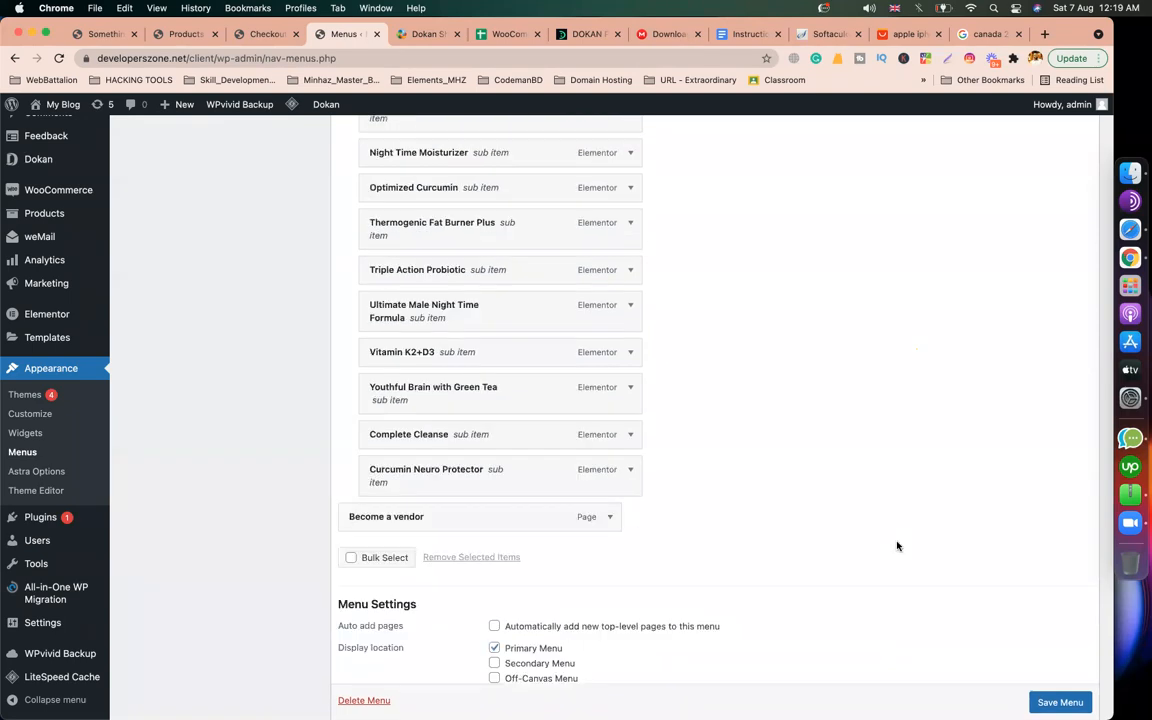
{"action": "scroll", "coordinate": [897, 545], "scroll_direction": "up", "scroll_amount": 6}
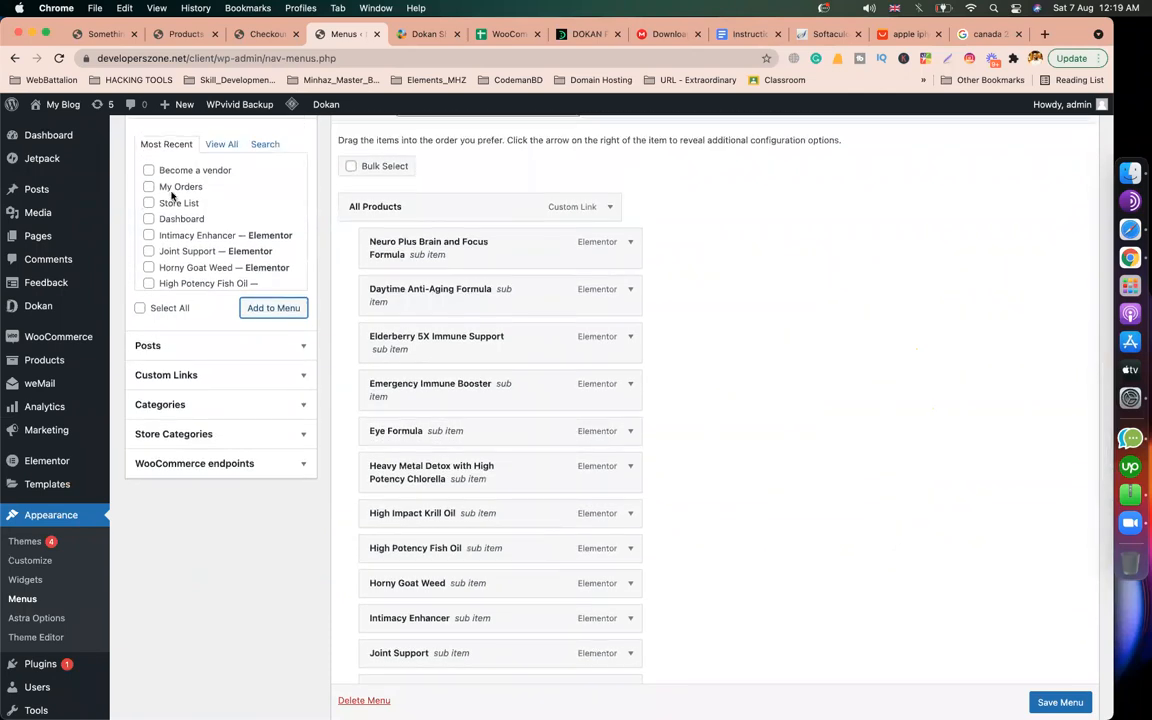
Step: Add My Orders, Store List and Dashboard as sub-items under 'Become a vendor' and save the menu
{"action": "left_click", "coordinate": [149, 187]}
{"action": "left_click", "coordinate": [149, 203]}
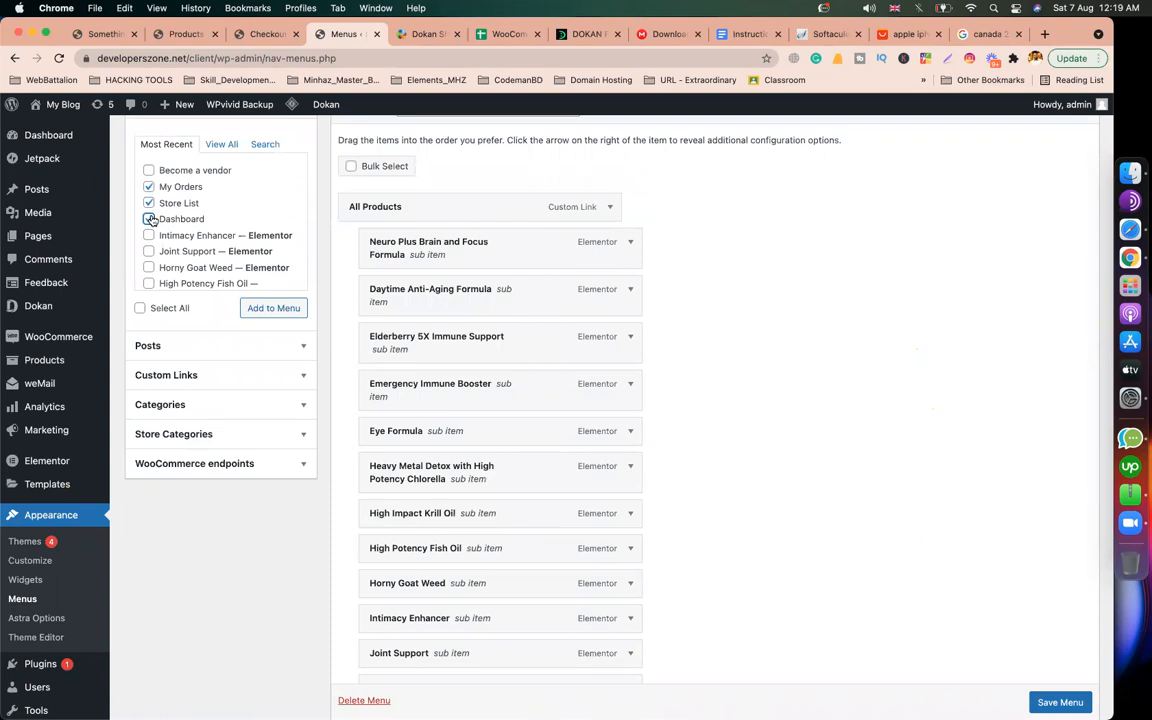
{"action": "left_click", "coordinate": [150, 219]}
{"action": "left_click", "coordinate": [274, 308]}
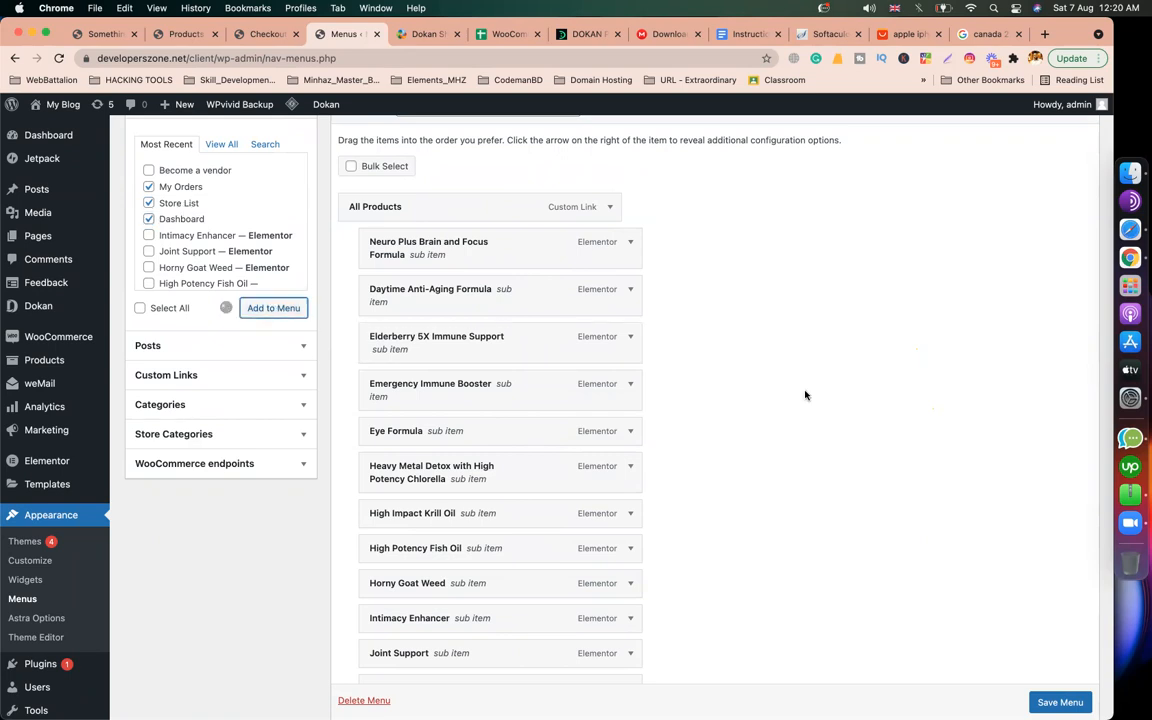
{"action": "scroll", "coordinate": [805, 395], "scroll_direction": "down", "scroll_amount": 10}
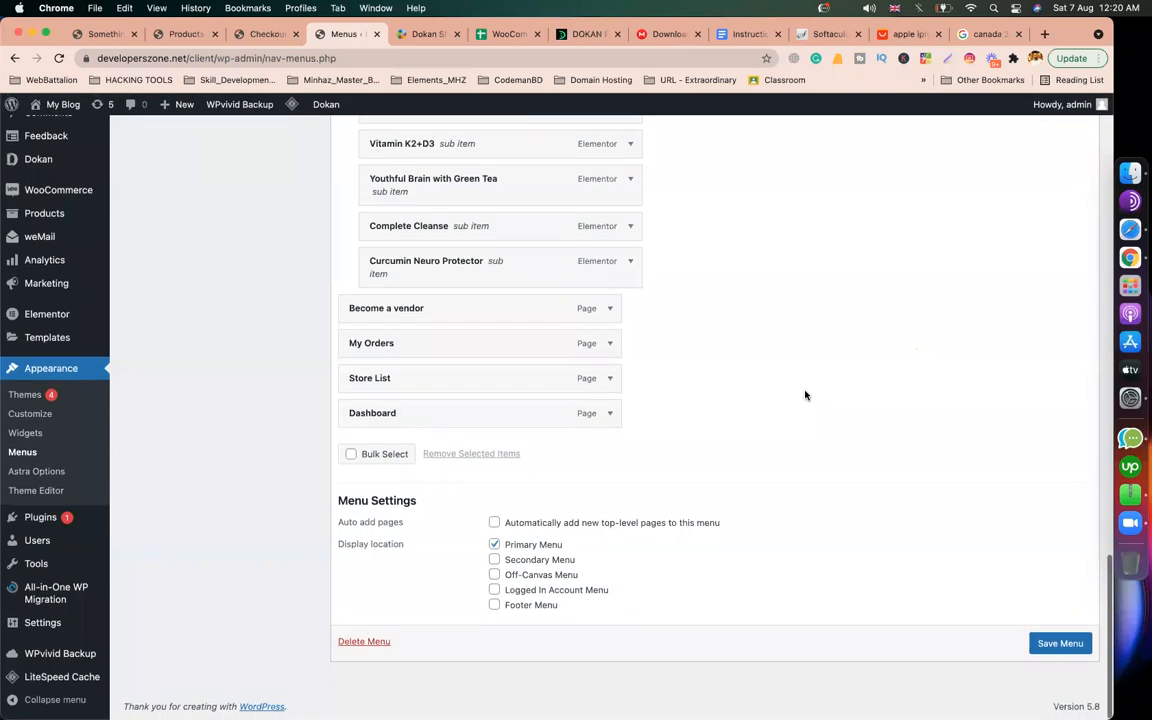
{"action": "left_click_drag", "start_coordinate": [470, 350], "coordinate": [486, 449]}
{"action": "scroll", "coordinate": [998, 584], "scroll_direction": "down", "scroll_amount": 1}
{"action": "left_click", "coordinate": [1060, 643]}
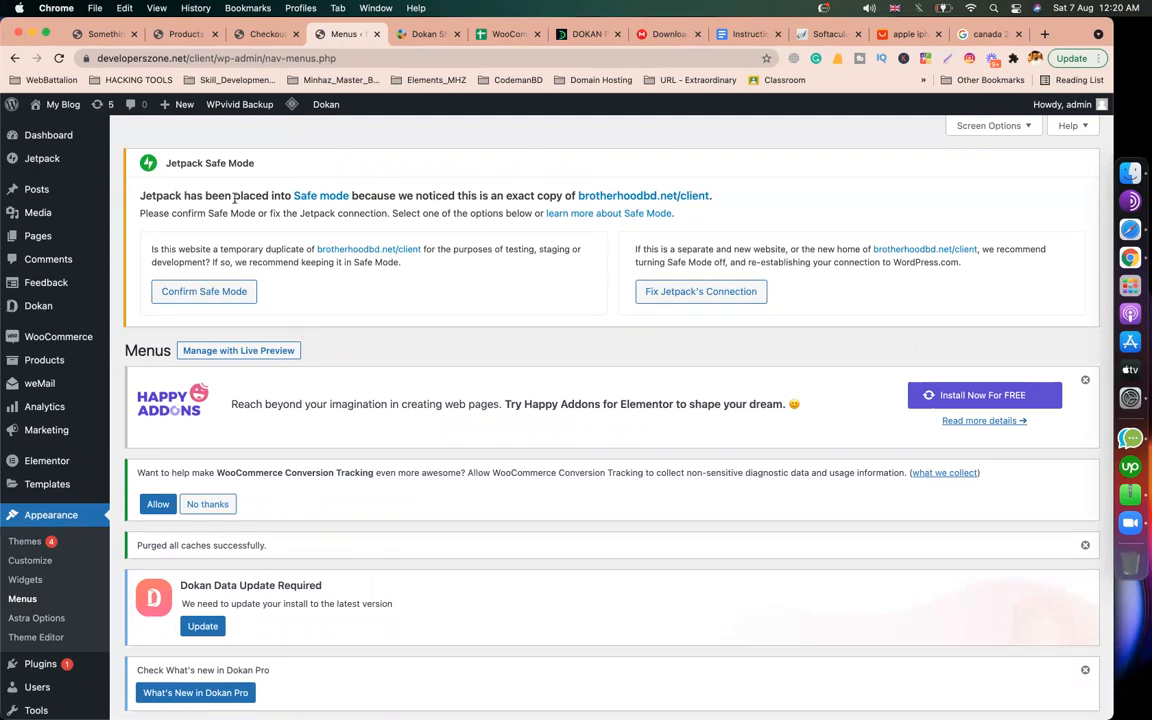
Step: Open the live site's Become a vendor page in a new tab and copy its web address
{"action": "mouse_move", "coordinate": [60, 104]}
{"action": "right_click", "coordinate": [66, 126]}
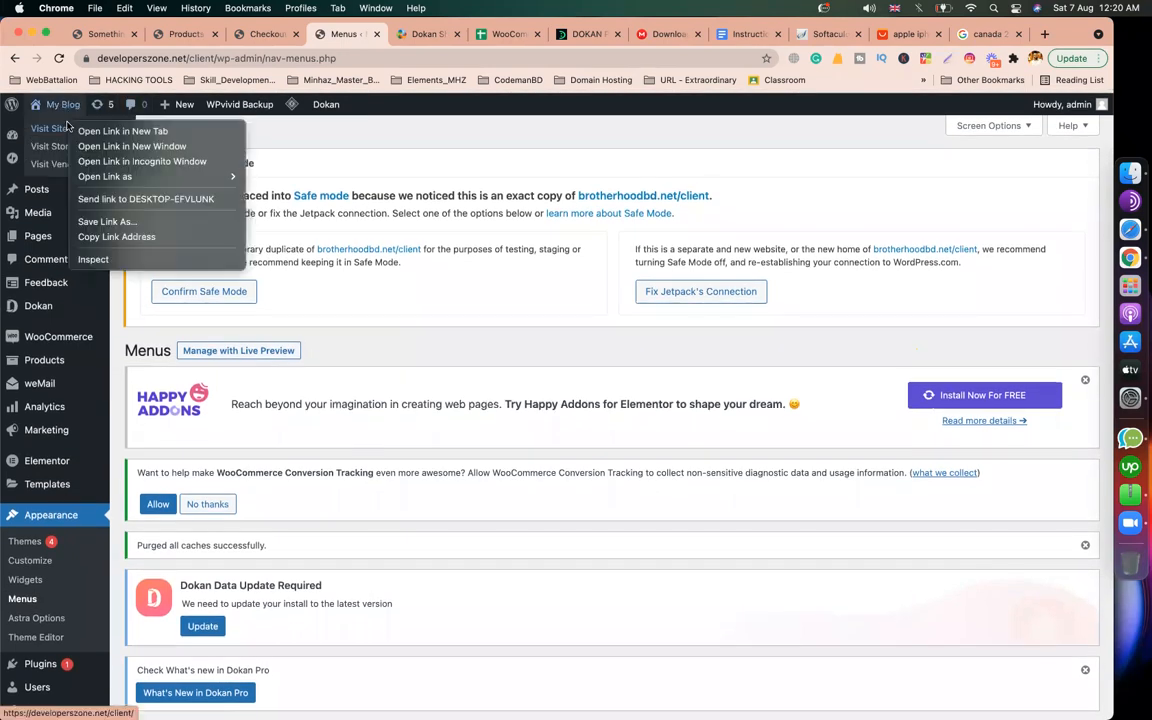
{"action": "left_click", "coordinate": [115, 131]}
{"action": "left_click", "coordinate": [401, 35]}
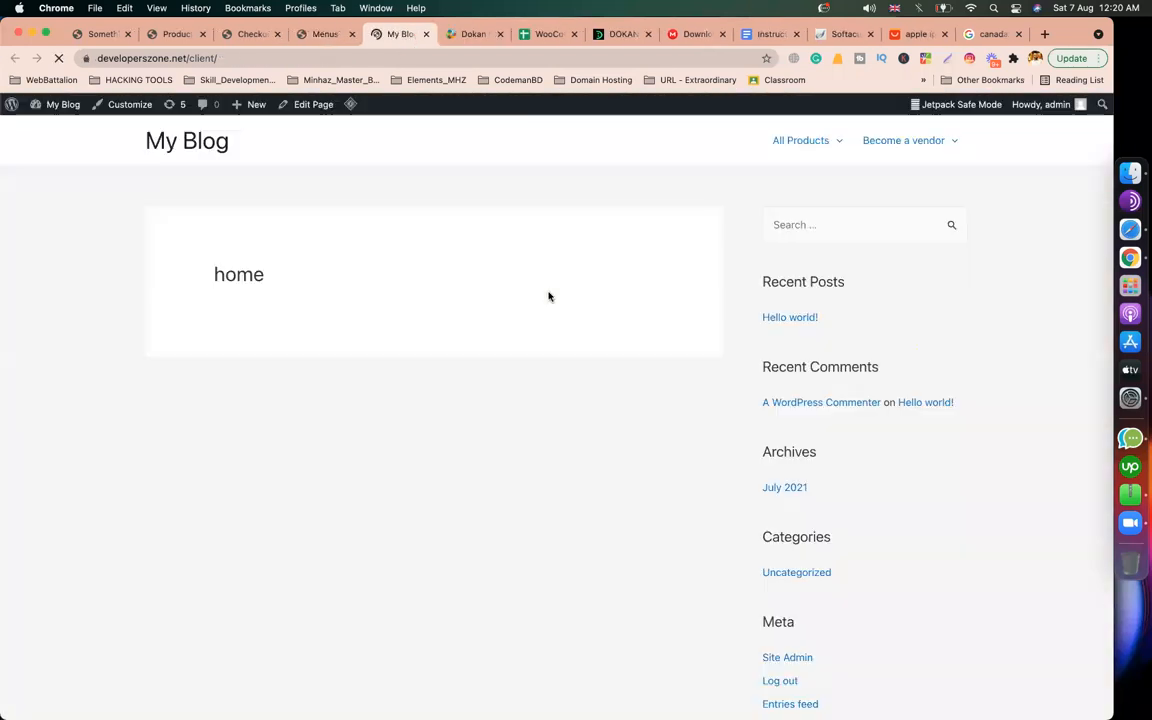
{"action": "left_click", "coordinate": [898, 143]}
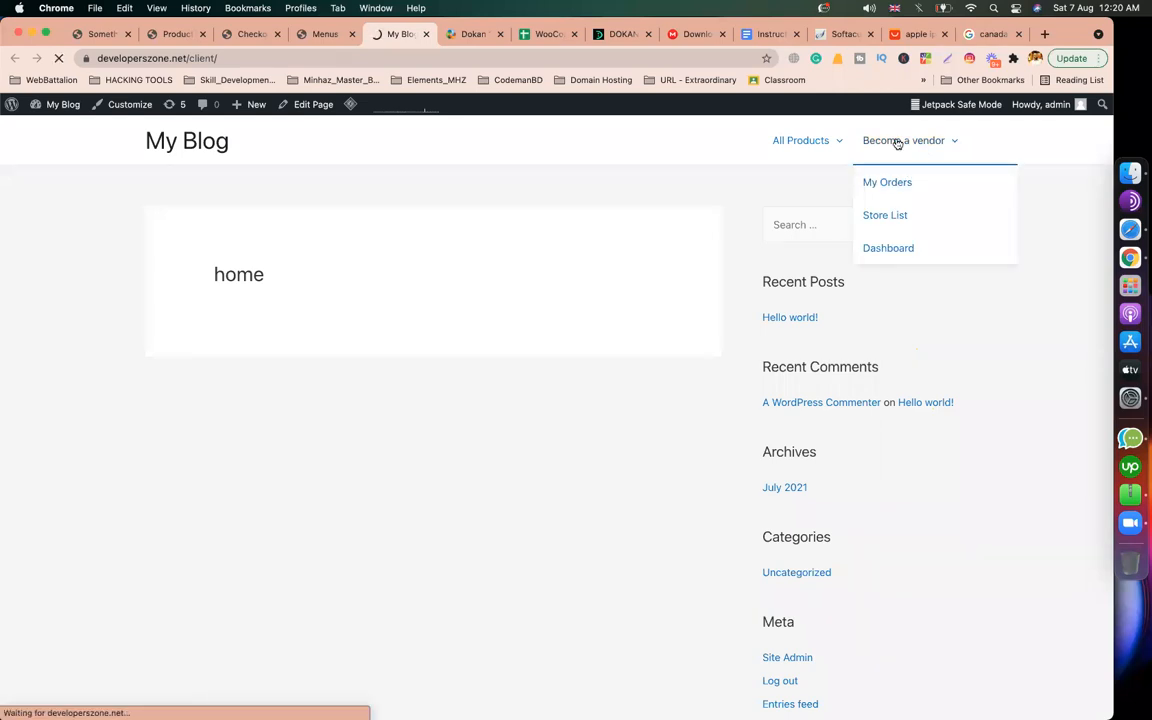
{"action": "left_click", "coordinate": [270, 57]}
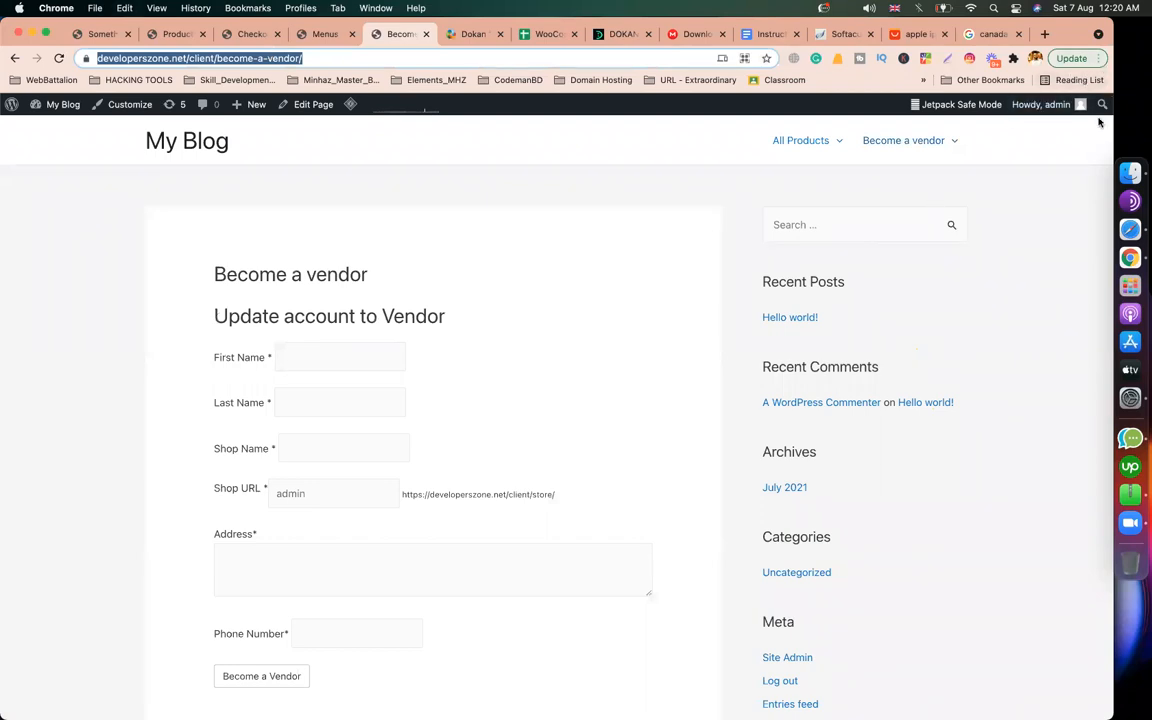
{"action": "left_click", "coordinate": [1126, 234]}
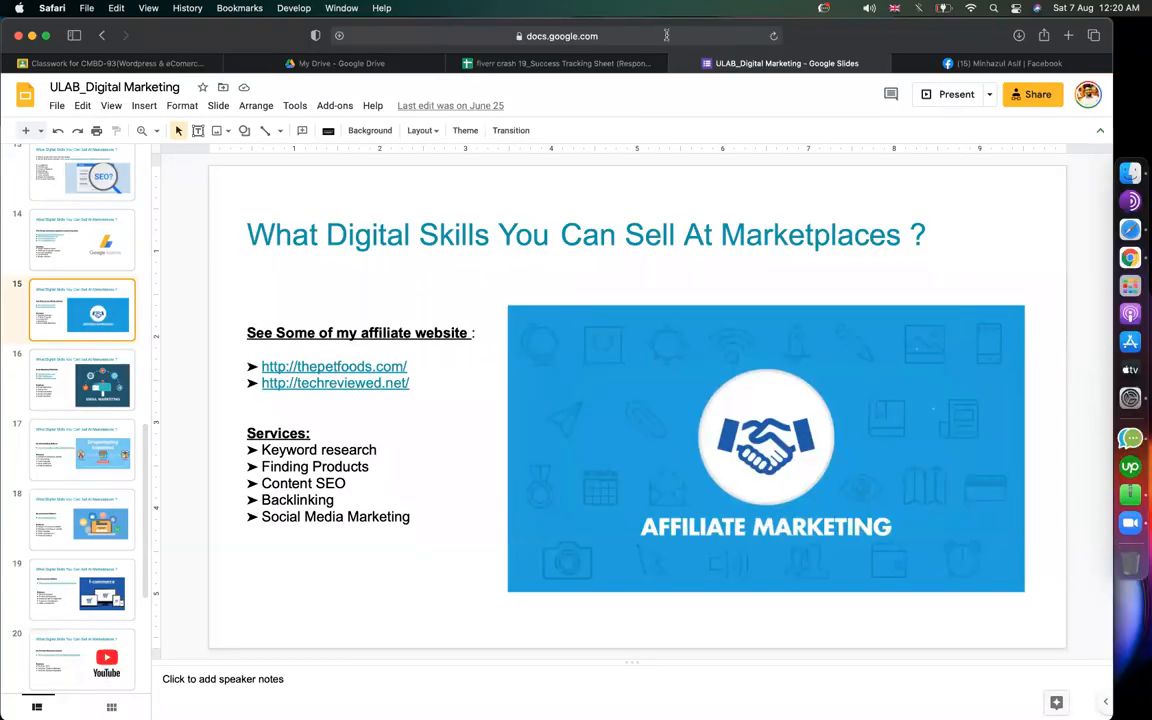
Step: Load the copied Become a vendor page in Safari and enter the applicant's first and last name
{"action": "left_click", "coordinate": [666, 35]}
{"action": "key", "text": "super+v"}
{"action": "key", "text": "Return"}
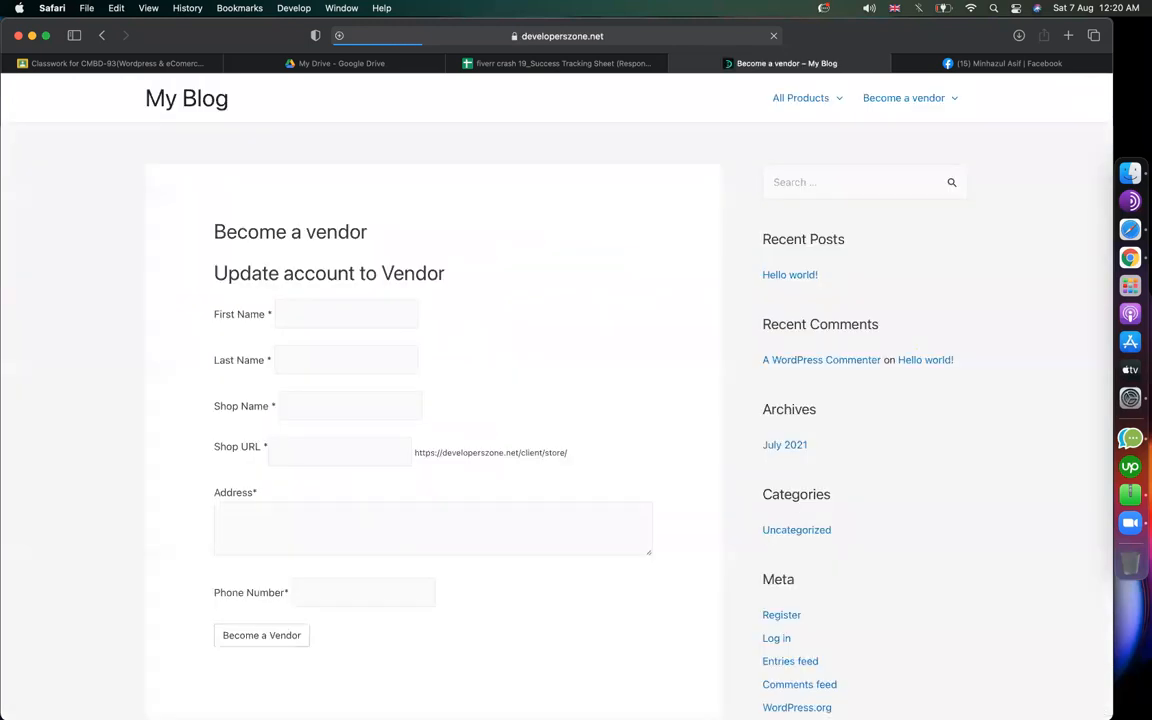
{"action": "left_click", "coordinate": [318, 318]}
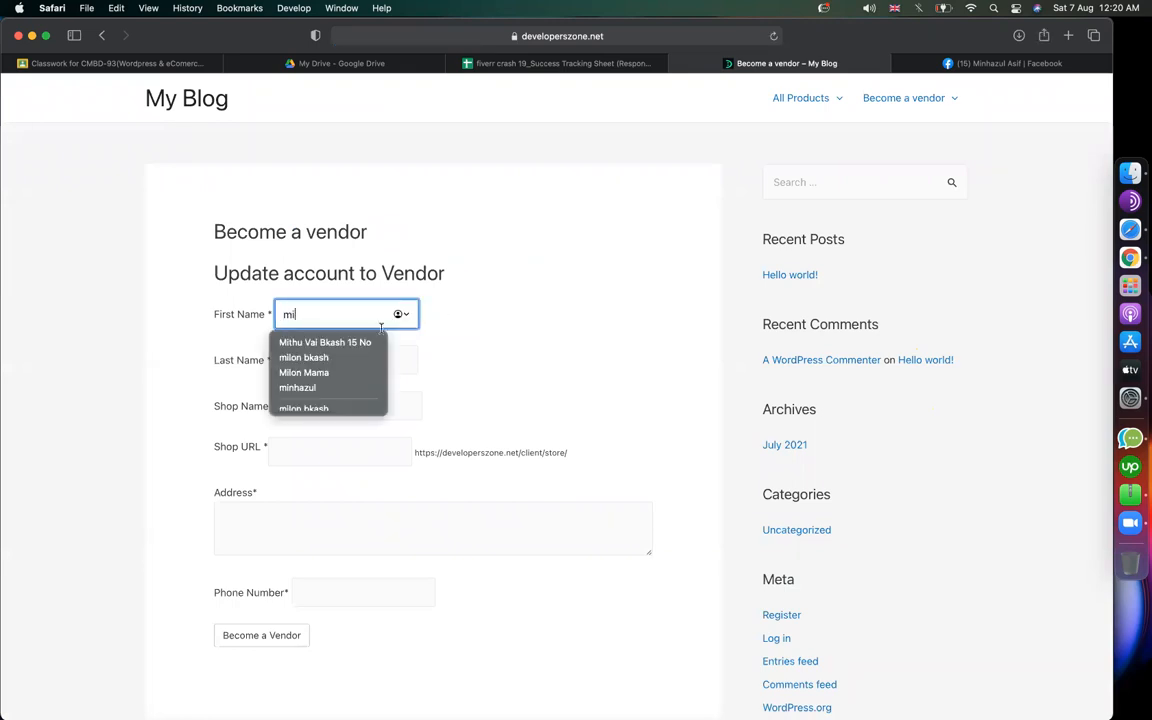
{"action": "left_click", "coordinate": [322, 337]}
{"action": "left_click", "coordinate": [344, 359]}
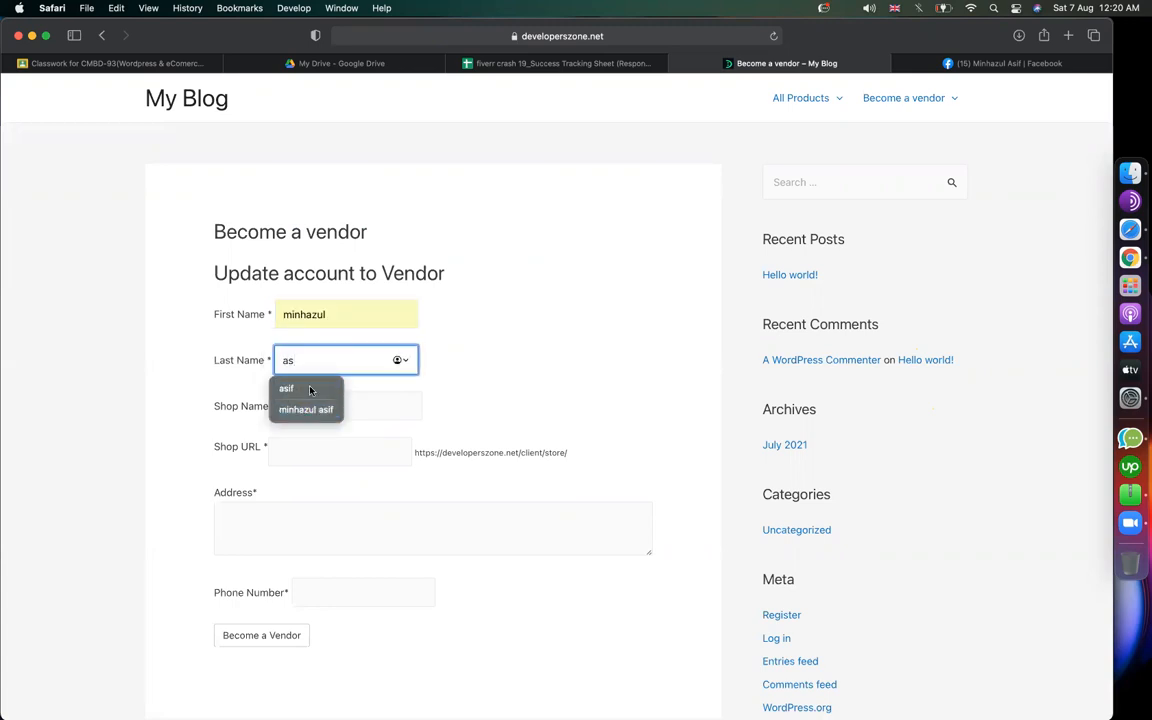
Step: Set the shop name to 'amin jewellers' and confirm the auto-filled shop URL
{"action": "left_click", "coordinate": [341, 398]}
{"action": "type", "text": "monere"}
{"action": "key", "text": "super+a"}
{"action": "type", "text": "am"}
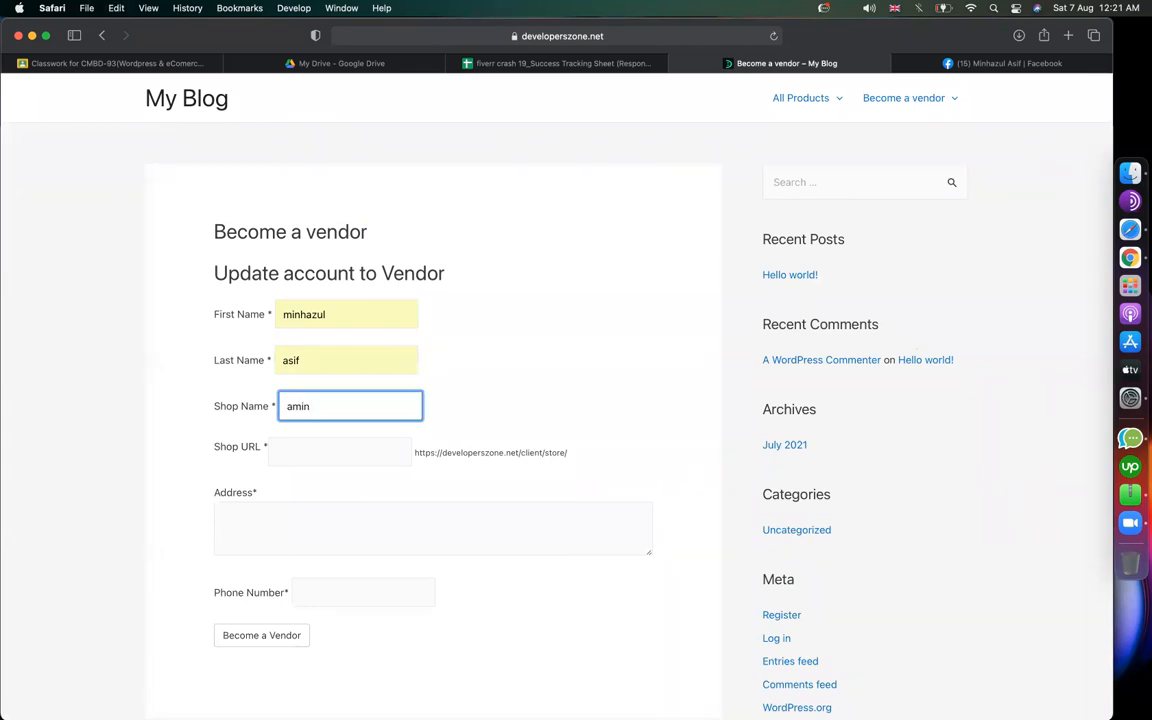
{"action": "type", "text": "in jewellers"}
{"action": "key", "text": "Tab"}
{"action": "scroll", "coordinate": [345, 411], "scroll_direction": "down", "scroll_amount": 3}
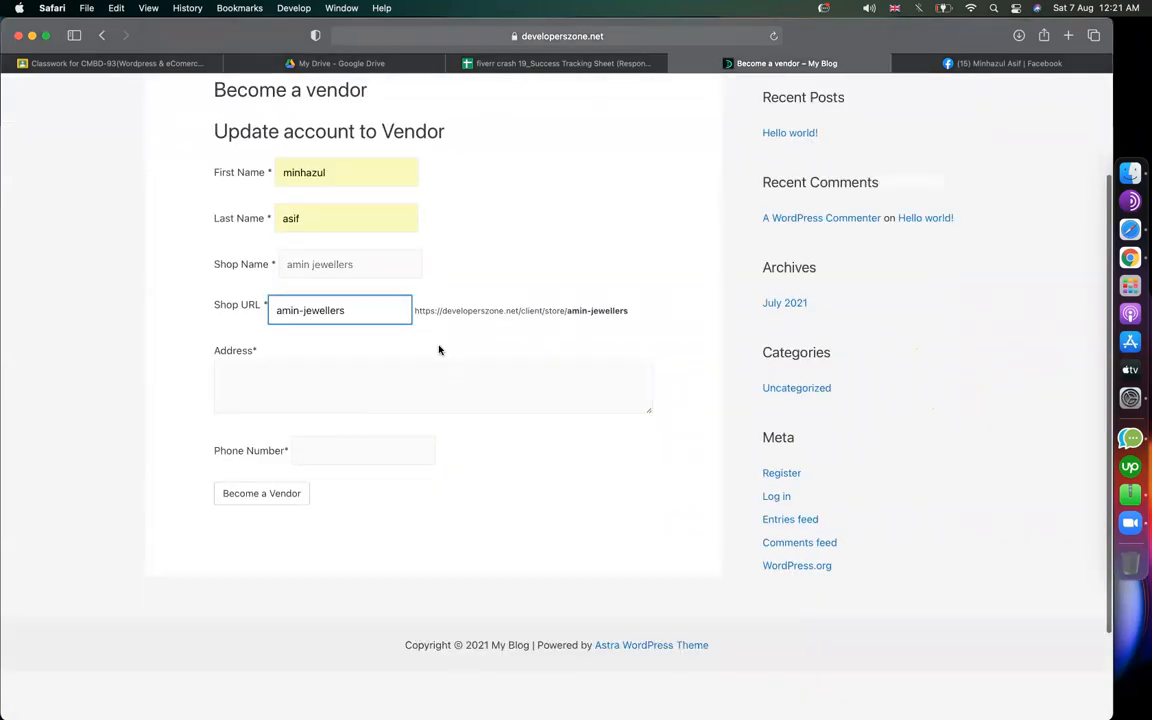
{"action": "scroll", "coordinate": [547, 311], "scroll_direction": "up", "scroll_amount": 5}
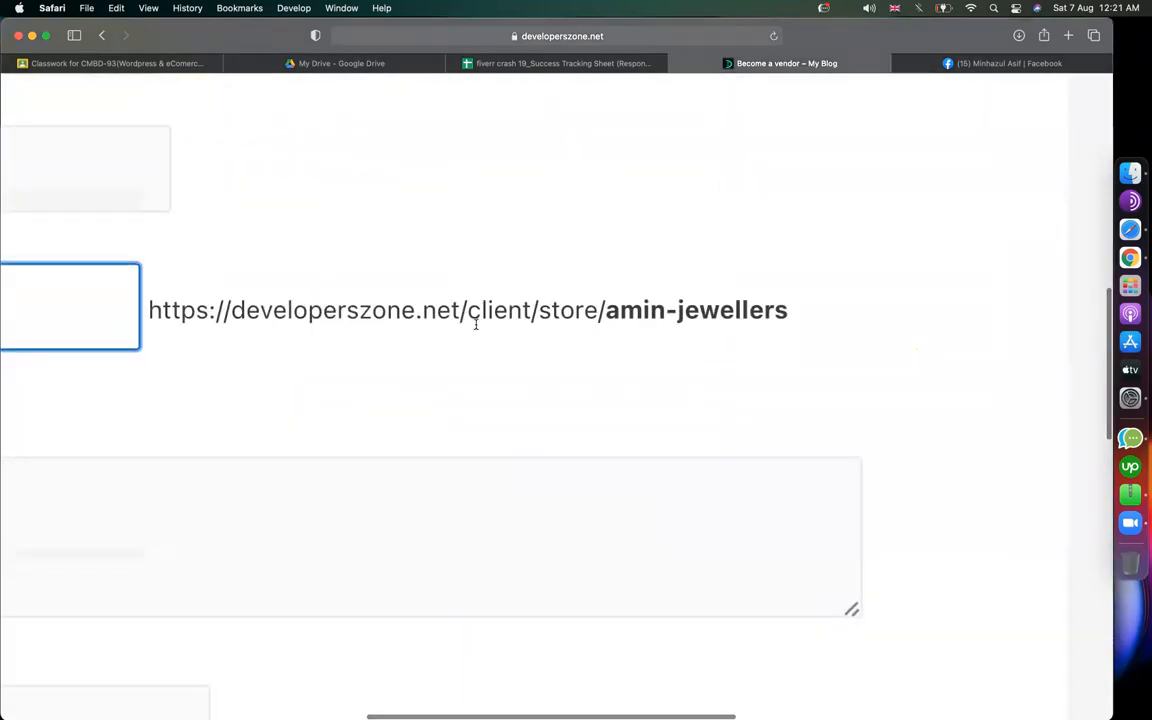
{"action": "left_click", "coordinate": [317, 288]}
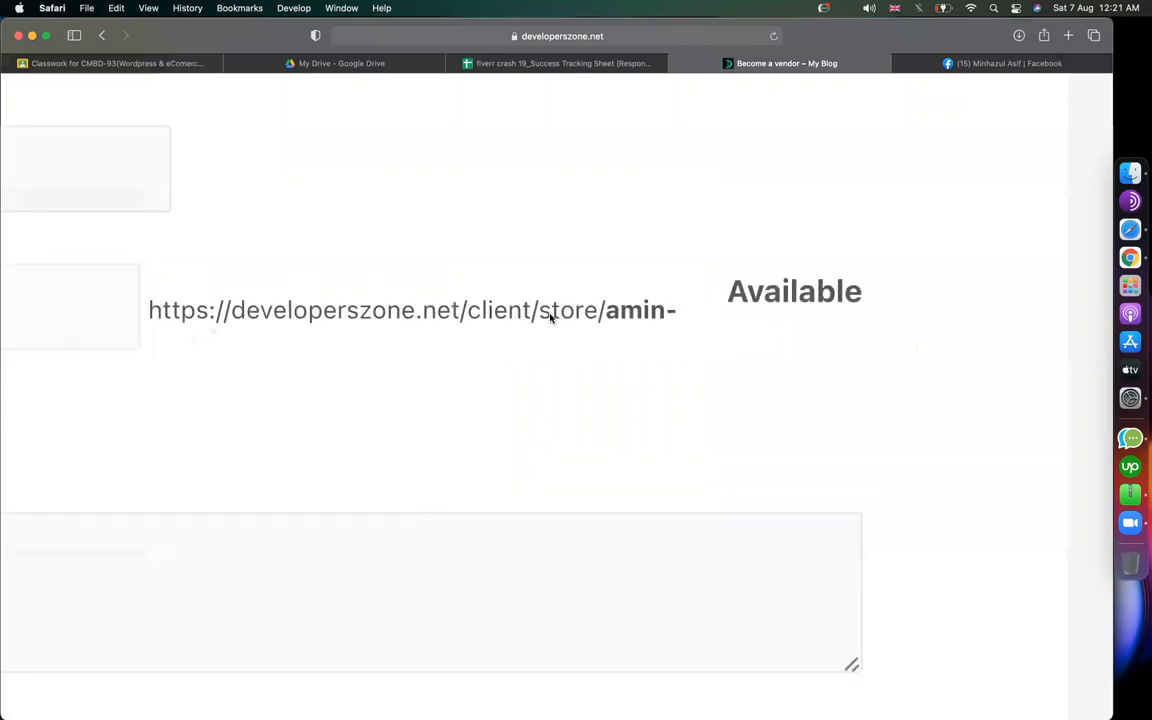
{"action": "scroll", "coordinate": [658, 323], "scroll_direction": "down", "scroll_amount": 5}
{"action": "left_click", "coordinate": [367, 320]}
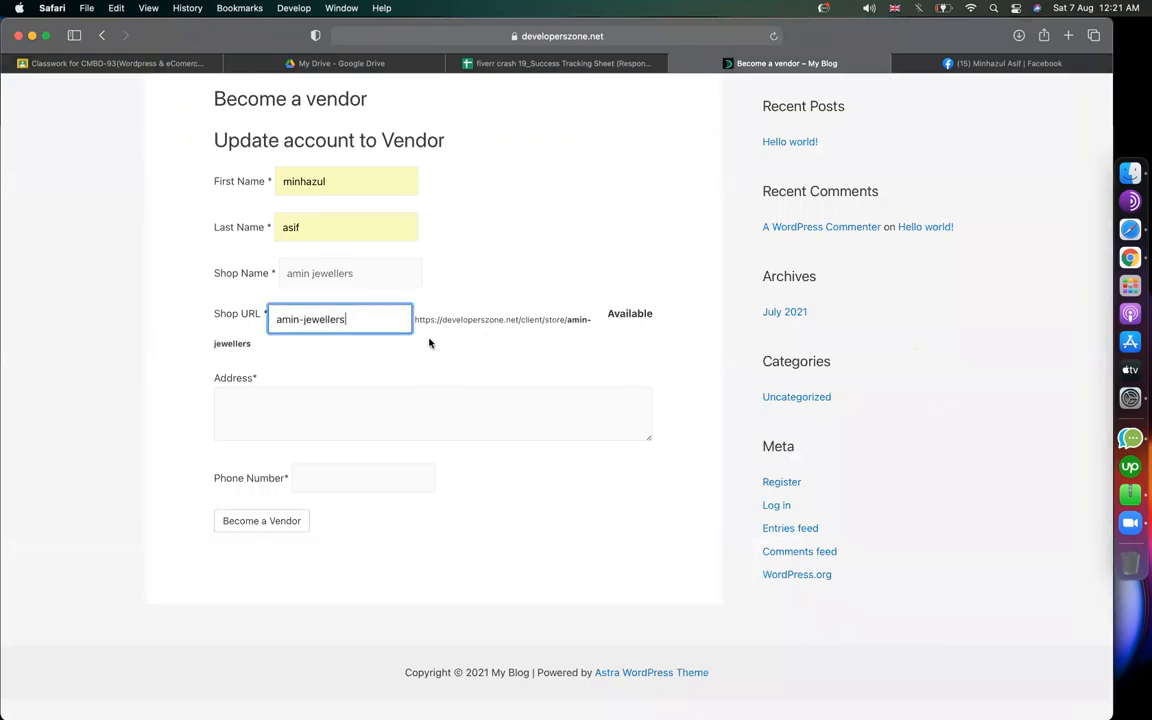
{"action": "left_click", "coordinate": [555, 320]}
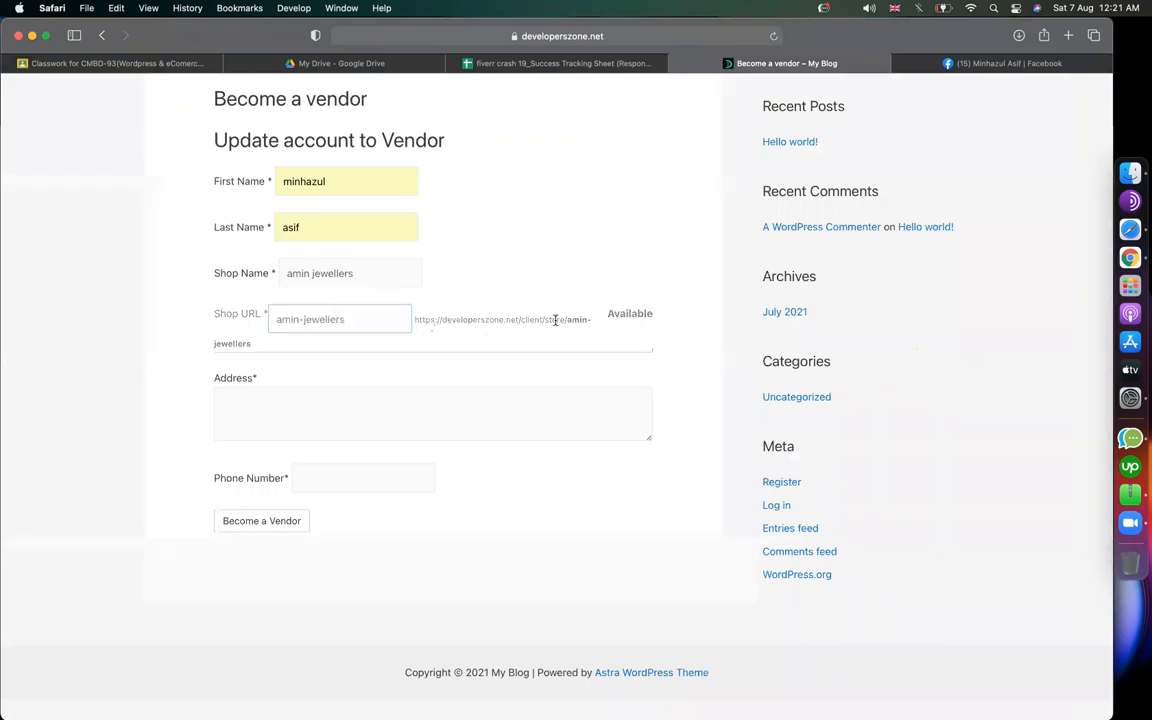
Step: Enter the shop address and phone number, submit, then go back to the form
{"action": "left_click", "coordinate": [308, 418]}
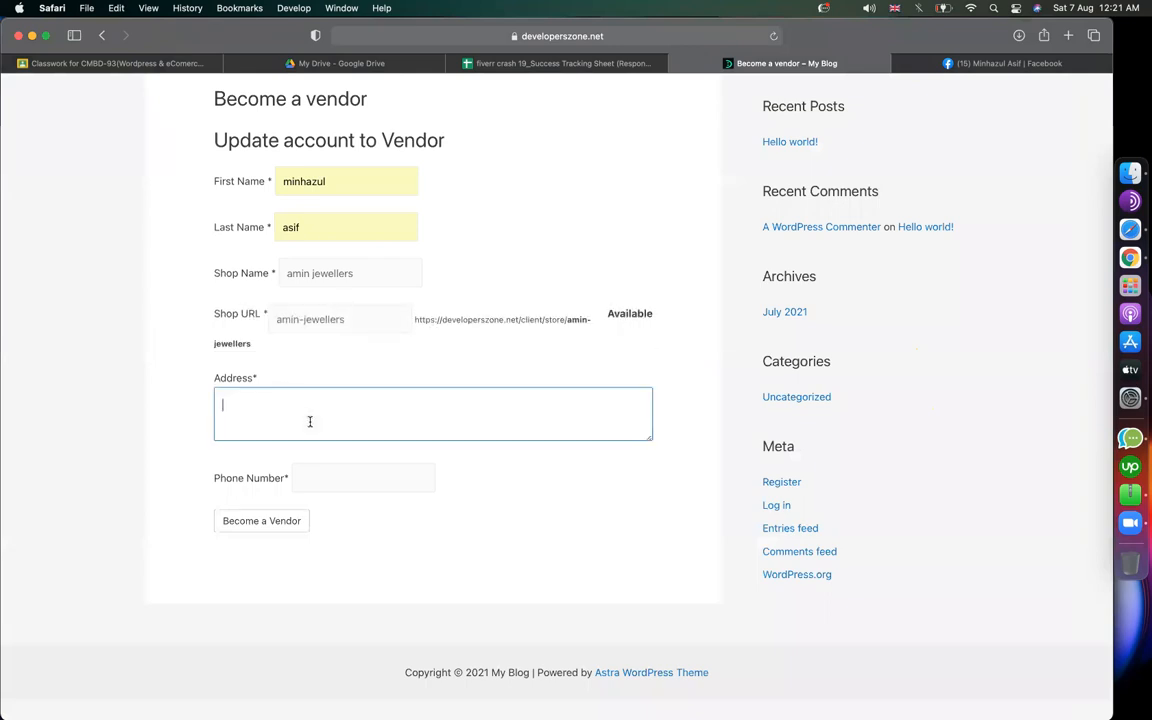
{"action": "type", "text": "new market, dhaka"}
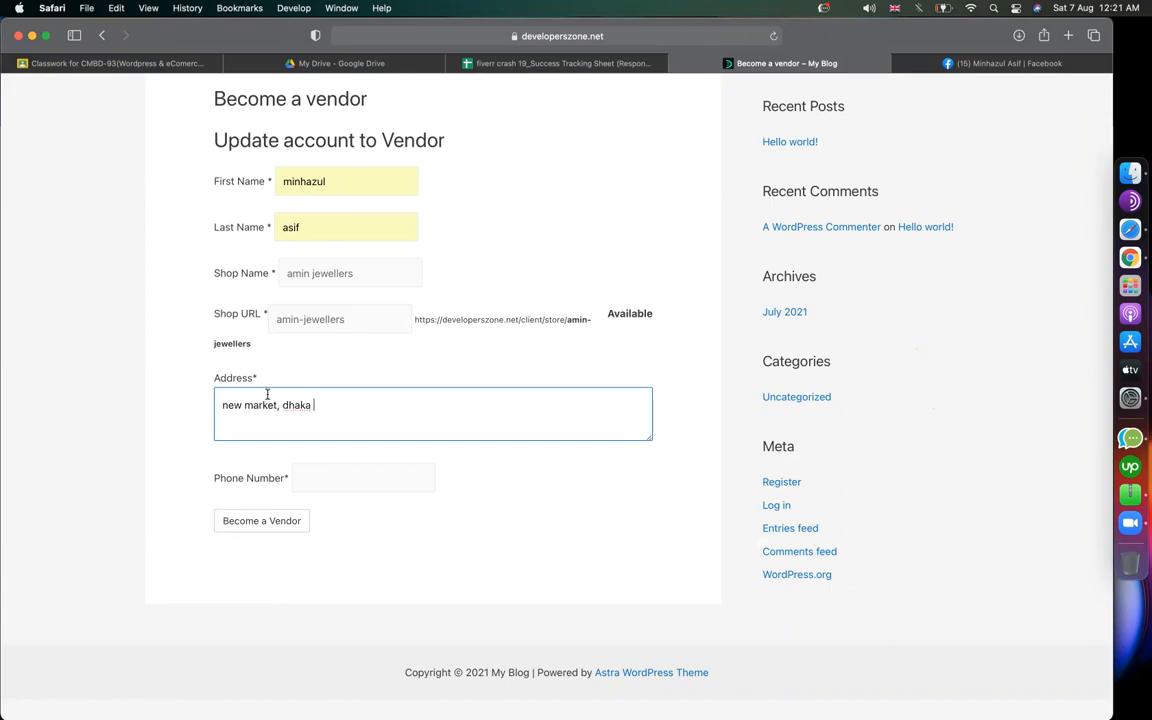
{"action": "left_click", "coordinate": [350, 478]}
{"action": "left_click", "coordinate": [278, 523]}
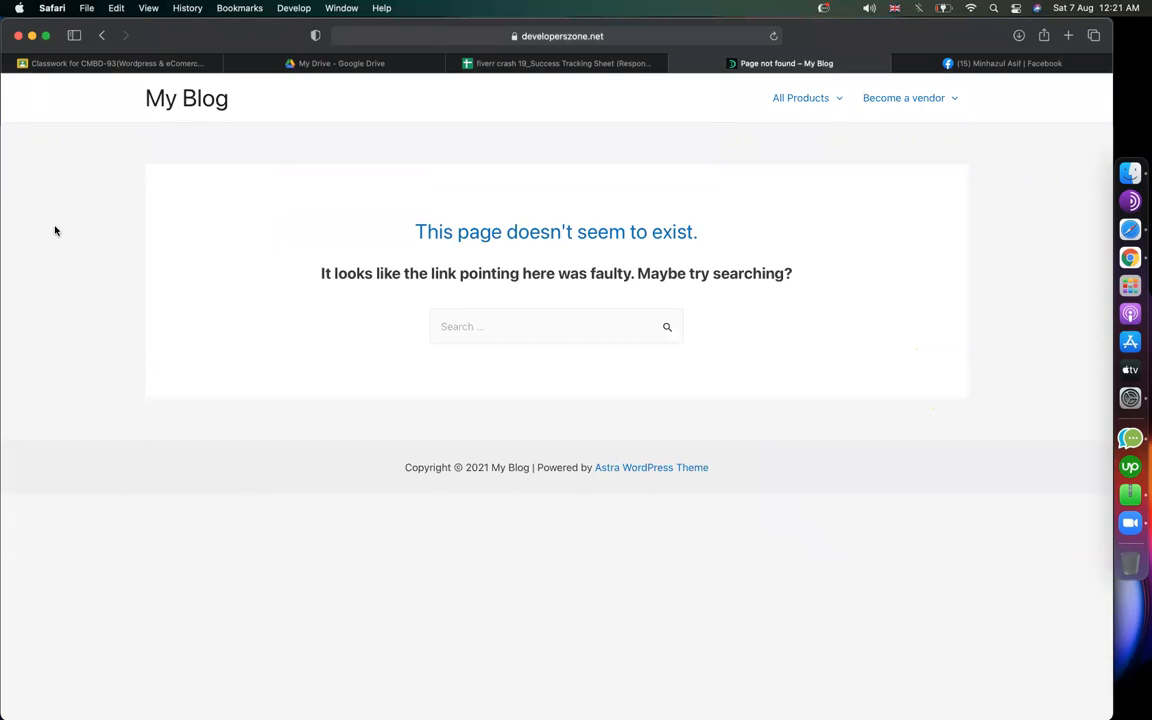
{"action": "left_click", "coordinate": [100, 35]}
{"action": "scroll", "coordinate": [458, 499], "scroll_direction": "up", "scroll_amount": 3}
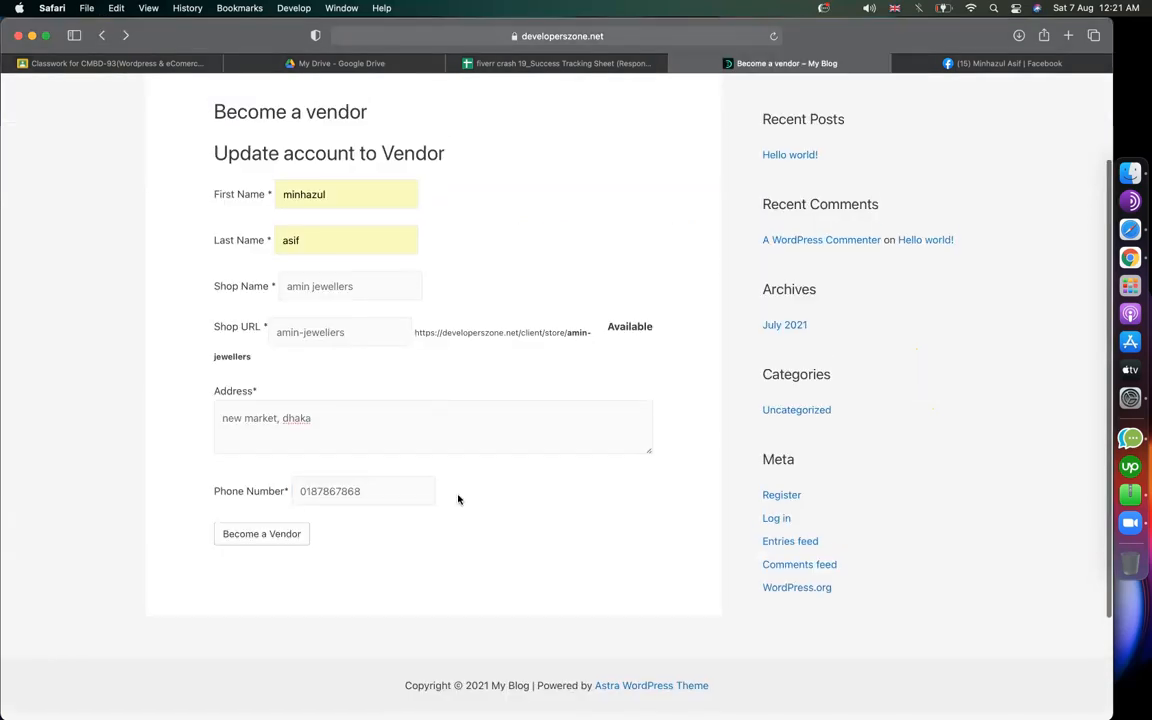
Step: Switch to Chrome and the site admin's browser profile
{"action": "left_click", "coordinate": [1098, 250]}
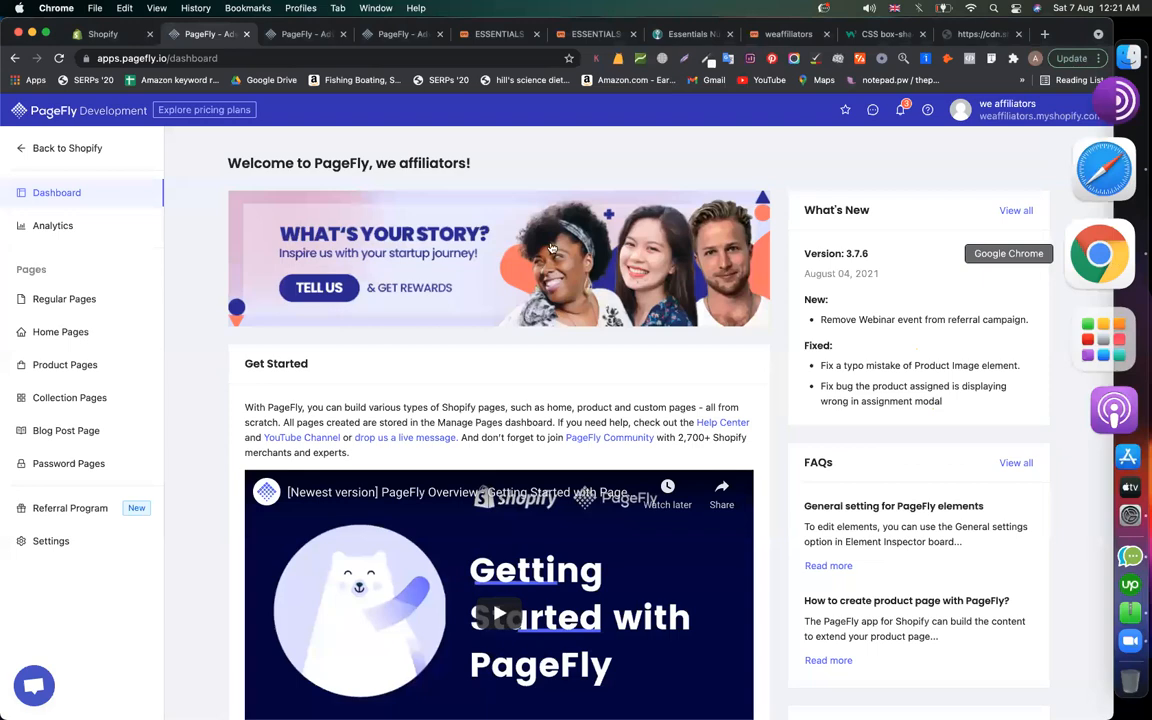
{"action": "left_click", "coordinate": [1037, 60]}
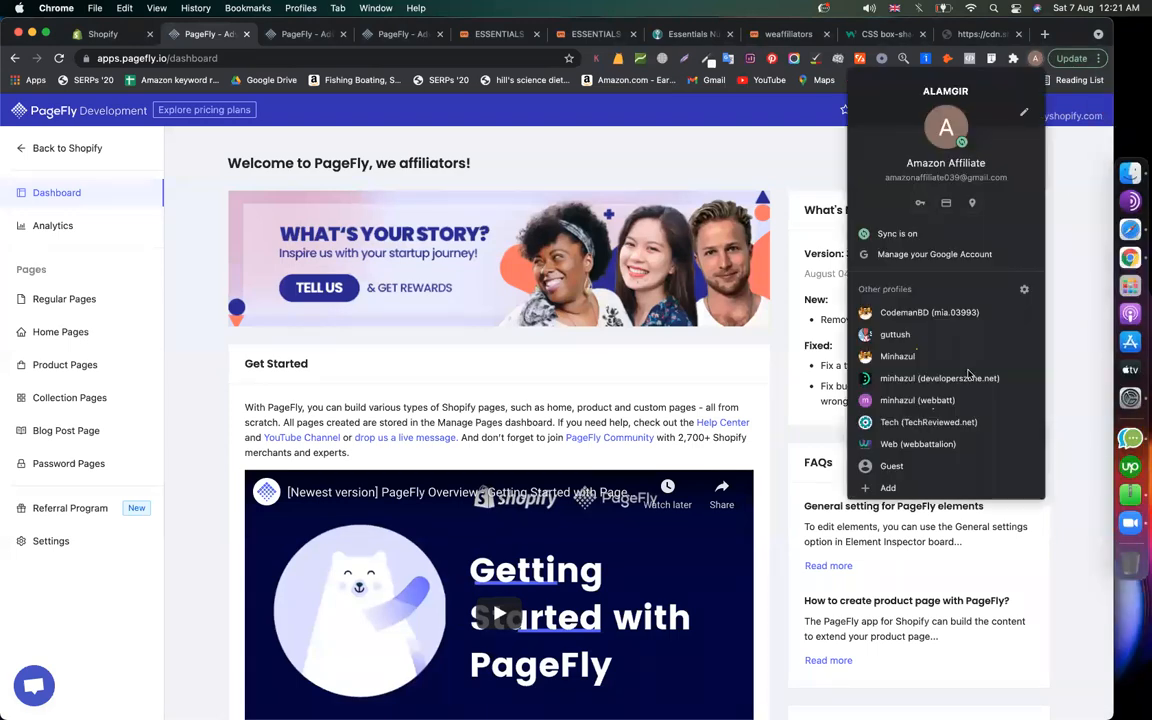
{"action": "left_click", "coordinate": [941, 313]}
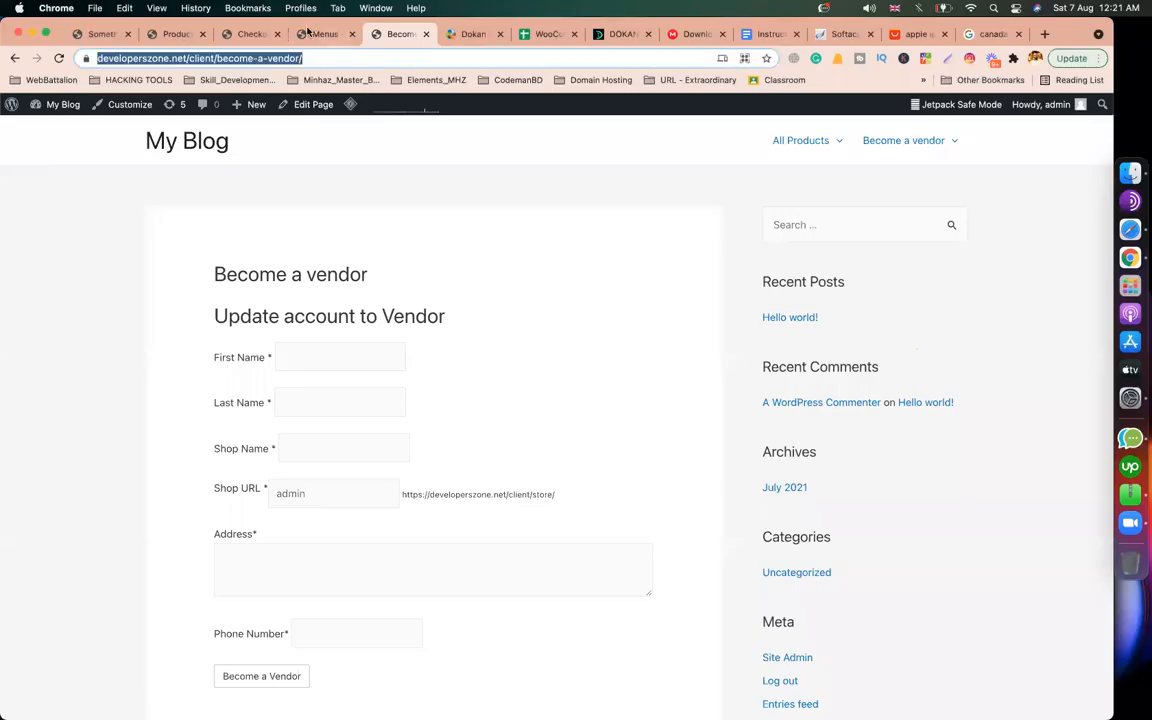
Step: Compare the Become a vendor page with the Menus admin page, ending on Menus
{"action": "left_click", "coordinate": [312, 34]}
{"action": "left_click", "coordinate": [392, 34]}
{"action": "left_click", "coordinate": [338, 34]}
{"action": "scroll", "coordinate": [386, 404], "scroll_direction": "down", "scroll_amount": 5}
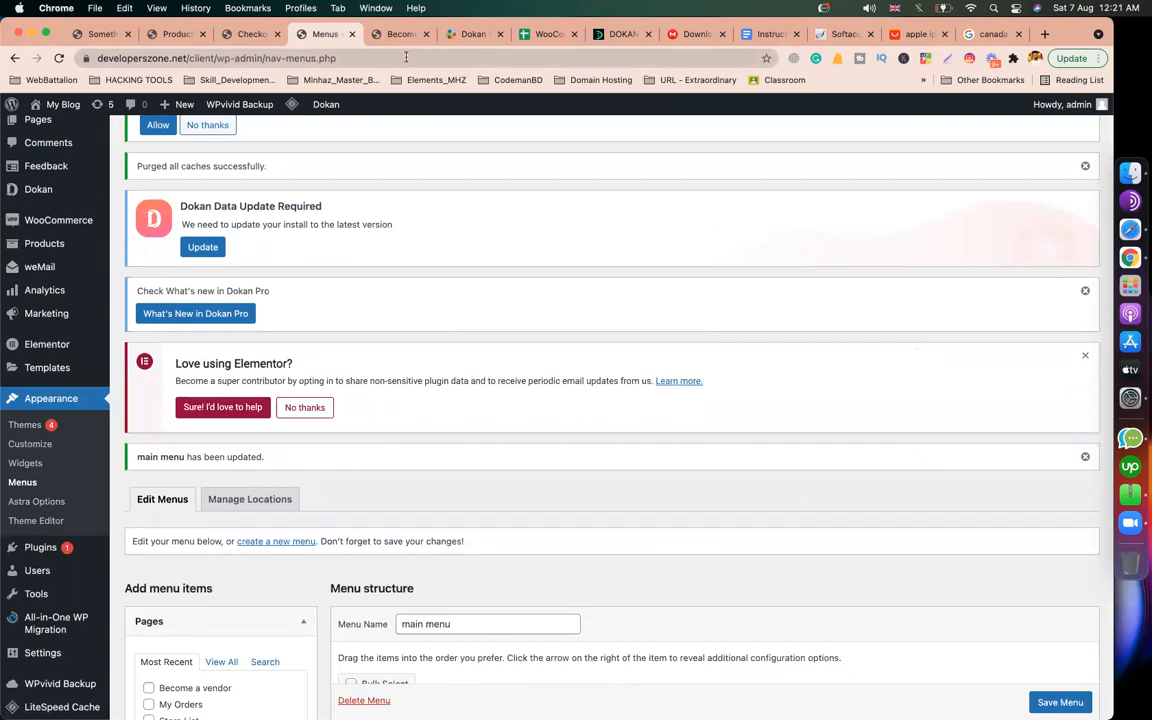
{"action": "left_click", "coordinate": [392, 35]}
{"action": "scroll", "coordinate": [424, 337], "scroll_direction": "down", "scroll_amount": 3}
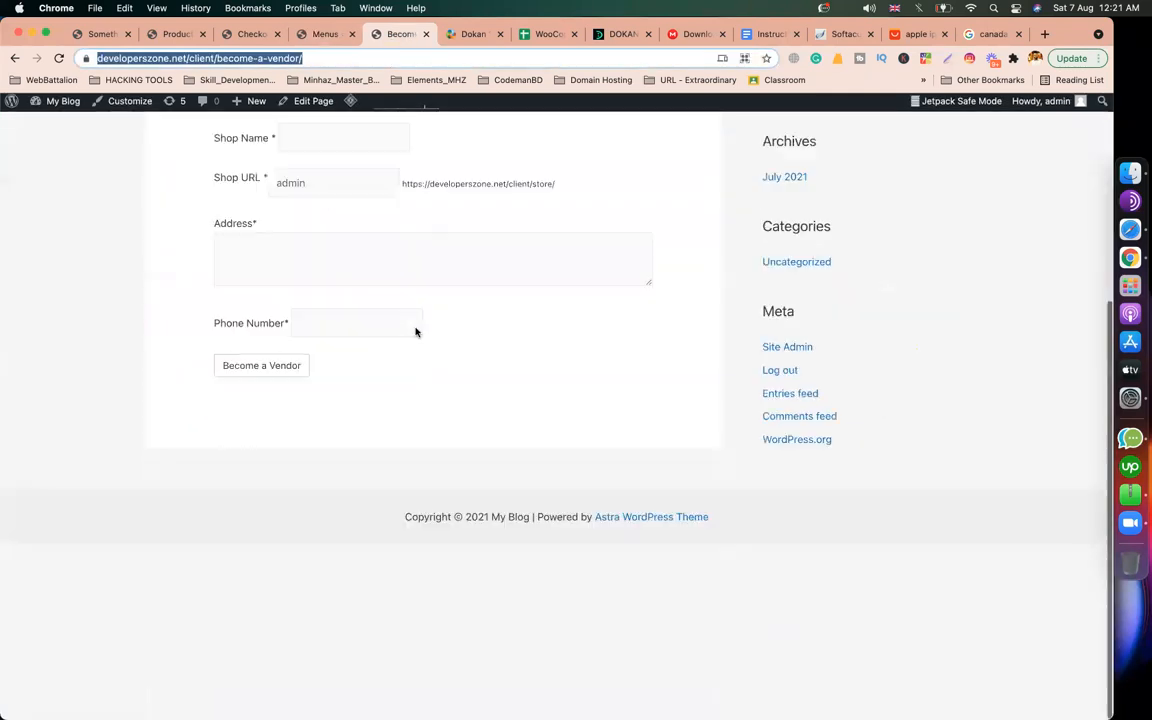
{"action": "scroll", "coordinate": [406, 571], "scroll_direction": "up", "scroll_amount": 2}
{"action": "scroll", "coordinate": [406, 572], "scroll_direction": "up", "scroll_amount": 2}
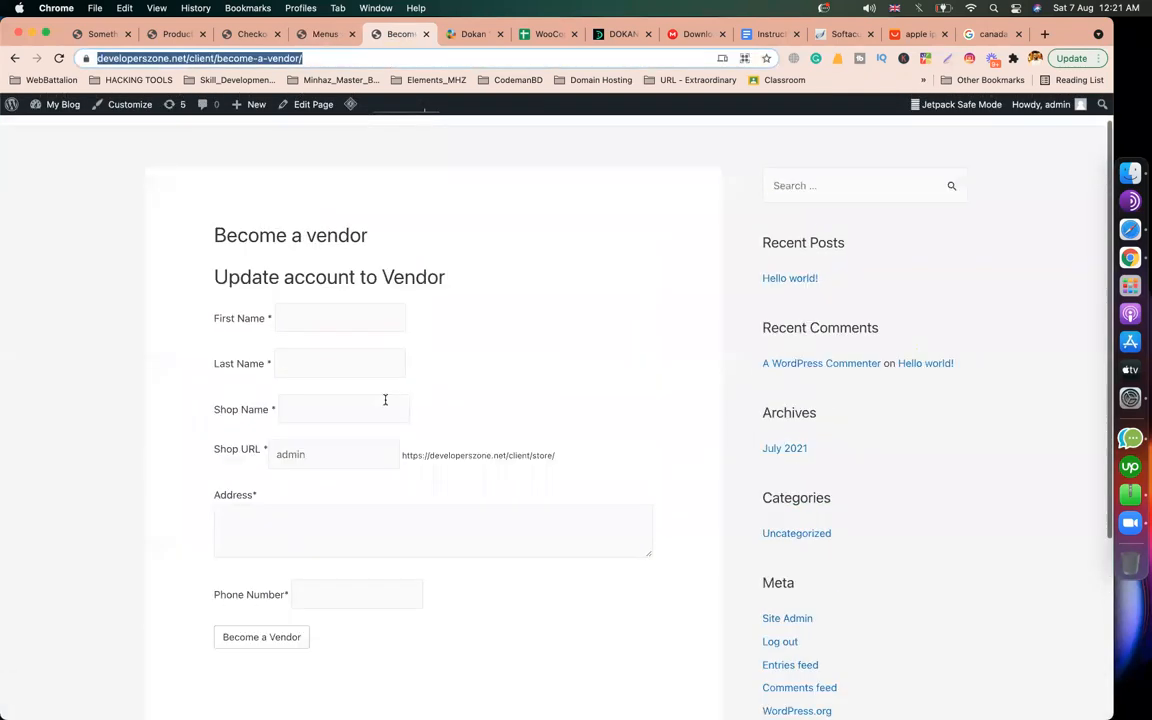
{"action": "left_click", "coordinate": [326, 40]}
{"action": "scroll", "coordinate": [187, 506], "scroll_direction": "down", "scroll_amount": 4}
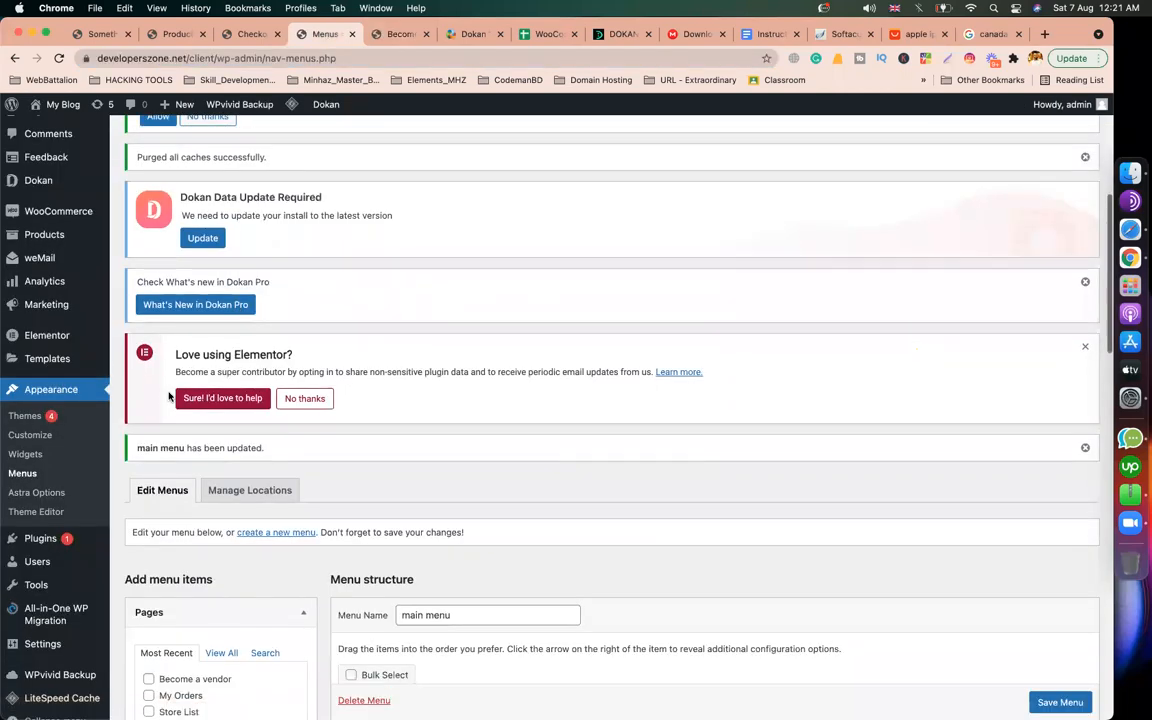
{"action": "scroll", "coordinate": [148, 327], "scroll_direction": "up", "scroll_amount": 5}
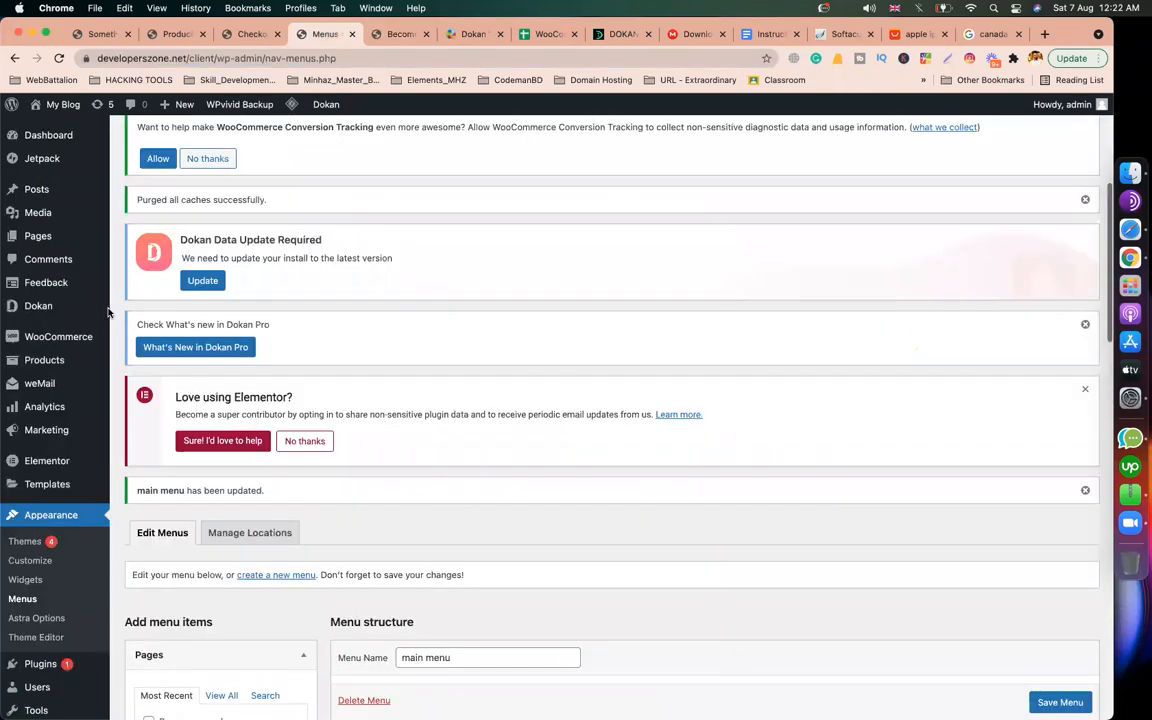
Step: Open the Dokan Vendors list and start adding a new vendor with Add New
{"action": "mouse_move", "coordinate": [50, 310]}
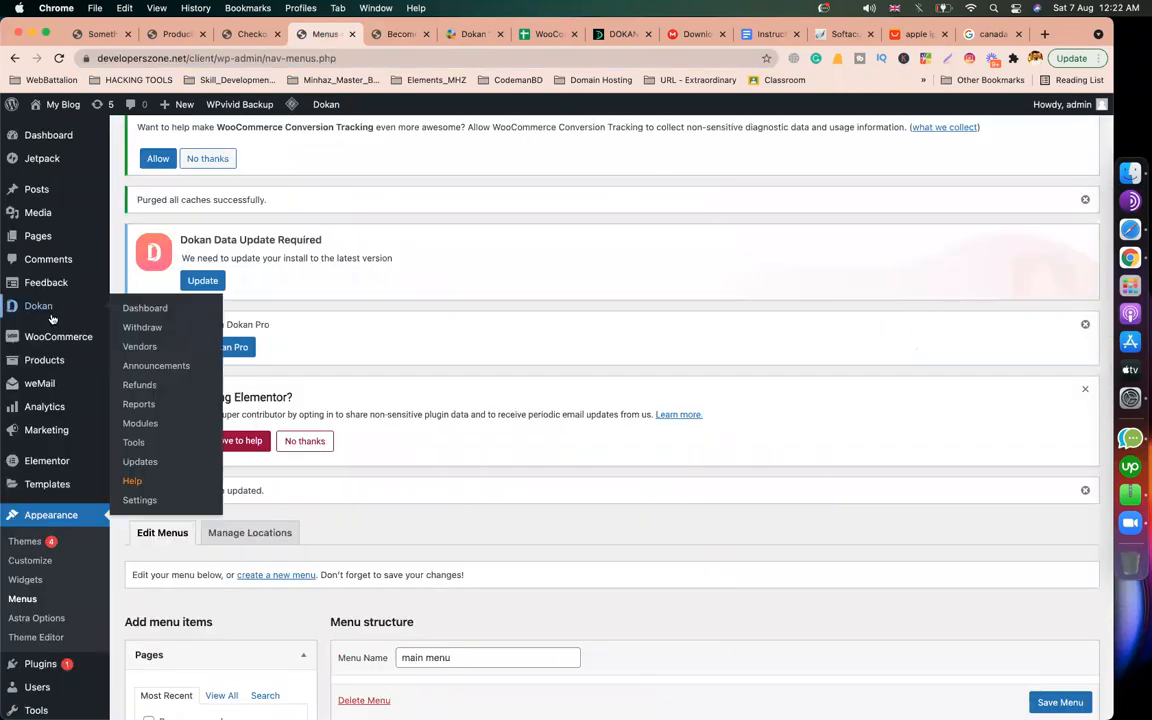
{"action": "left_click", "coordinate": [145, 346]}
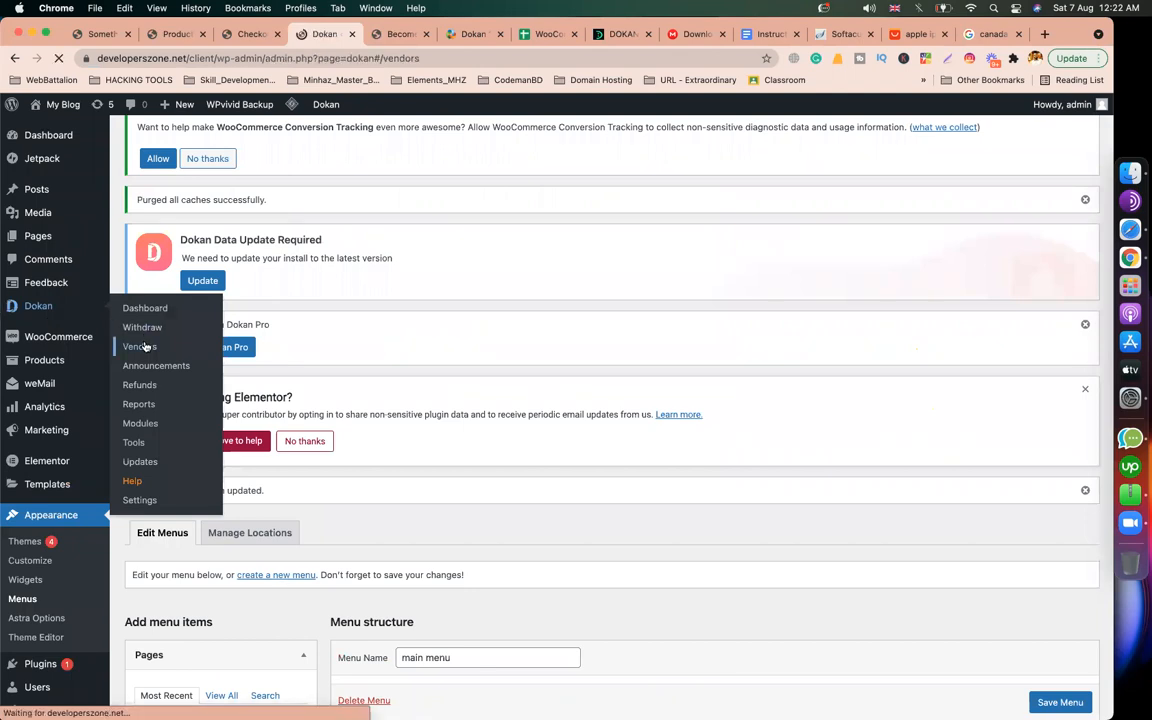
{"action": "scroll", "coordinate": [431, 335], "scroll_direction": "down", "scroll_amount": 5}
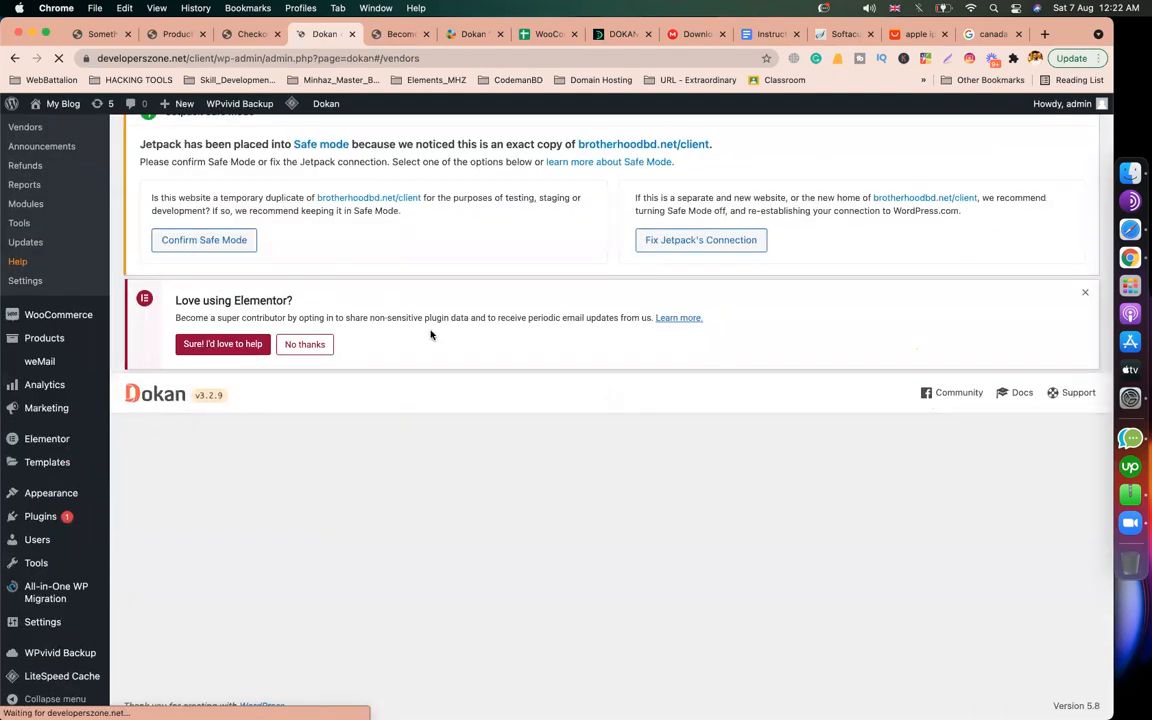
{"action": "scroll", "coordinate": [340, 500], "scroll_direction": "down", "scroll_amount": 2}
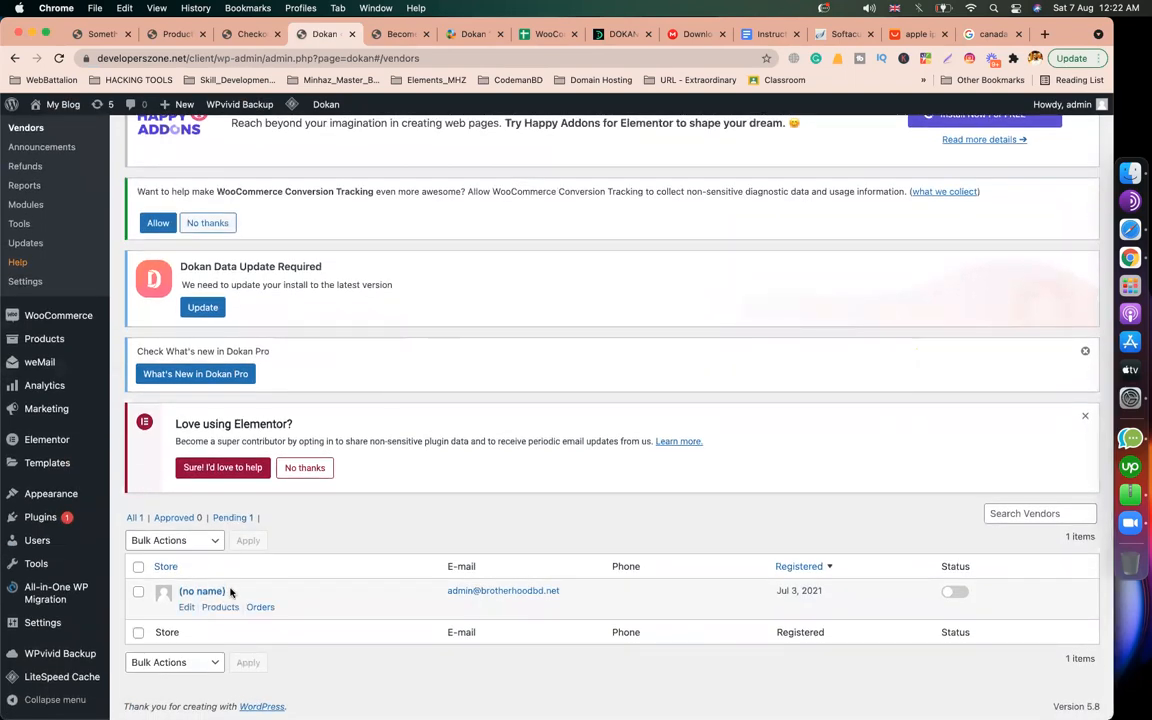
{"action": "scroll", "coordinate": [230, 592], "scroll_direction": "up", "scroll_amount": 6}
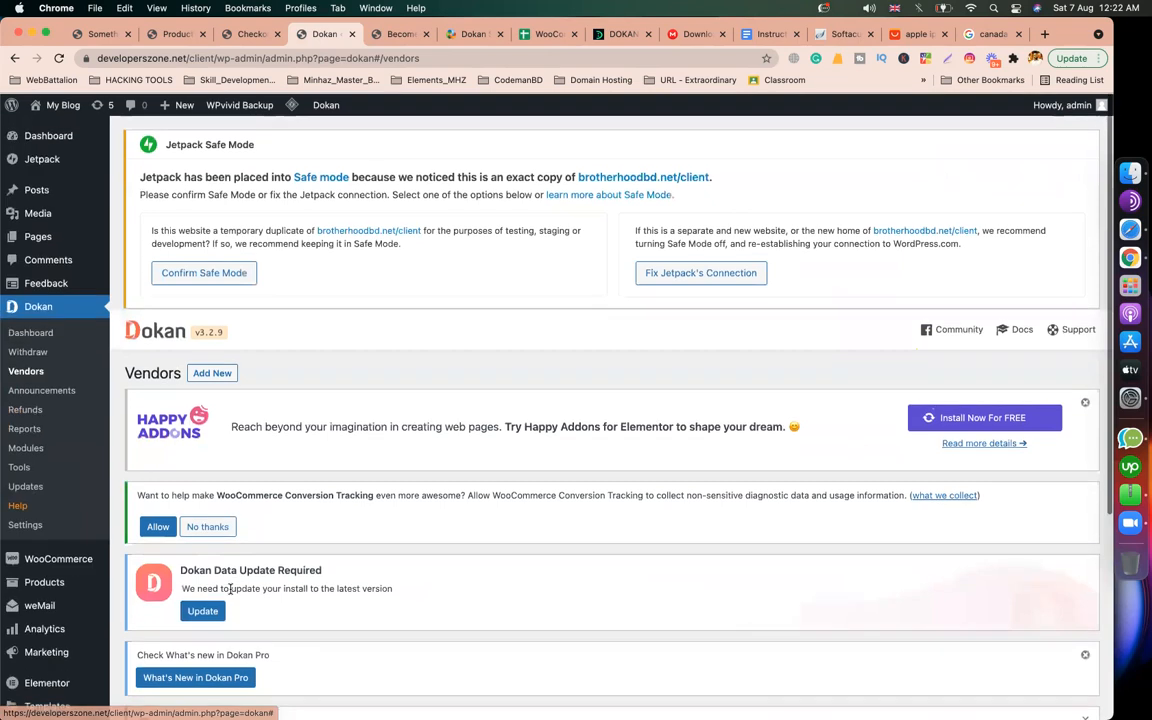
{"action": "left_click", "coordinate": [218, 374]}
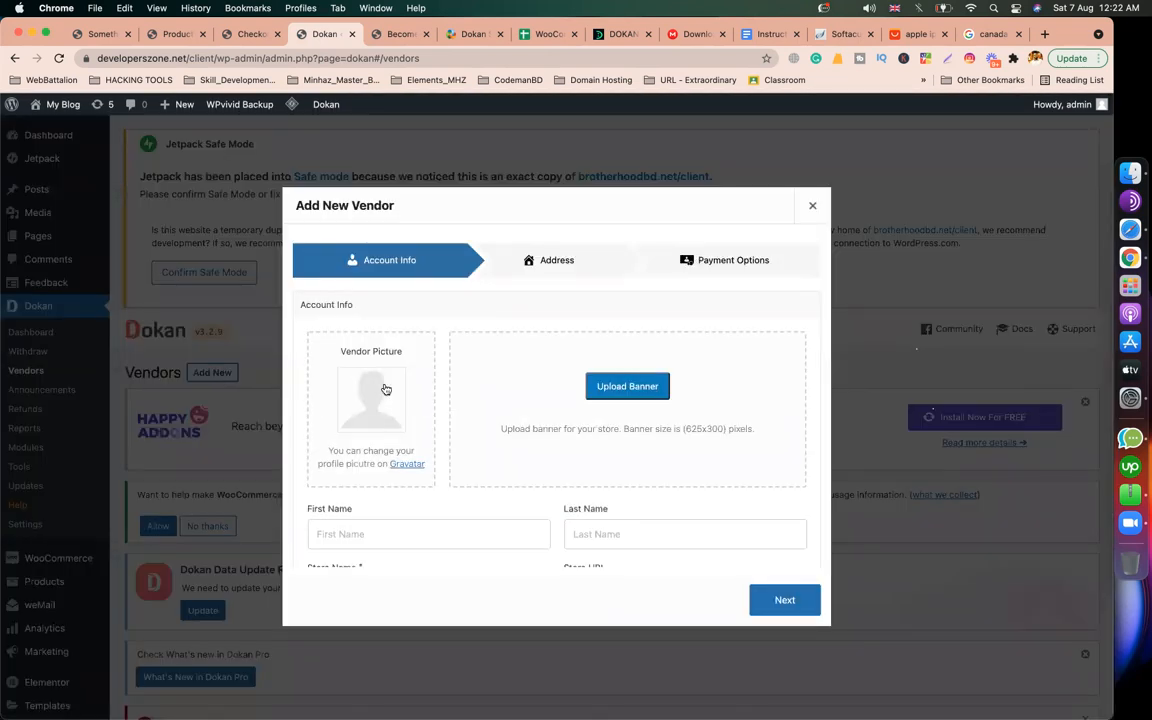
{"action": "left_click", "coordinate": [370, 418]}
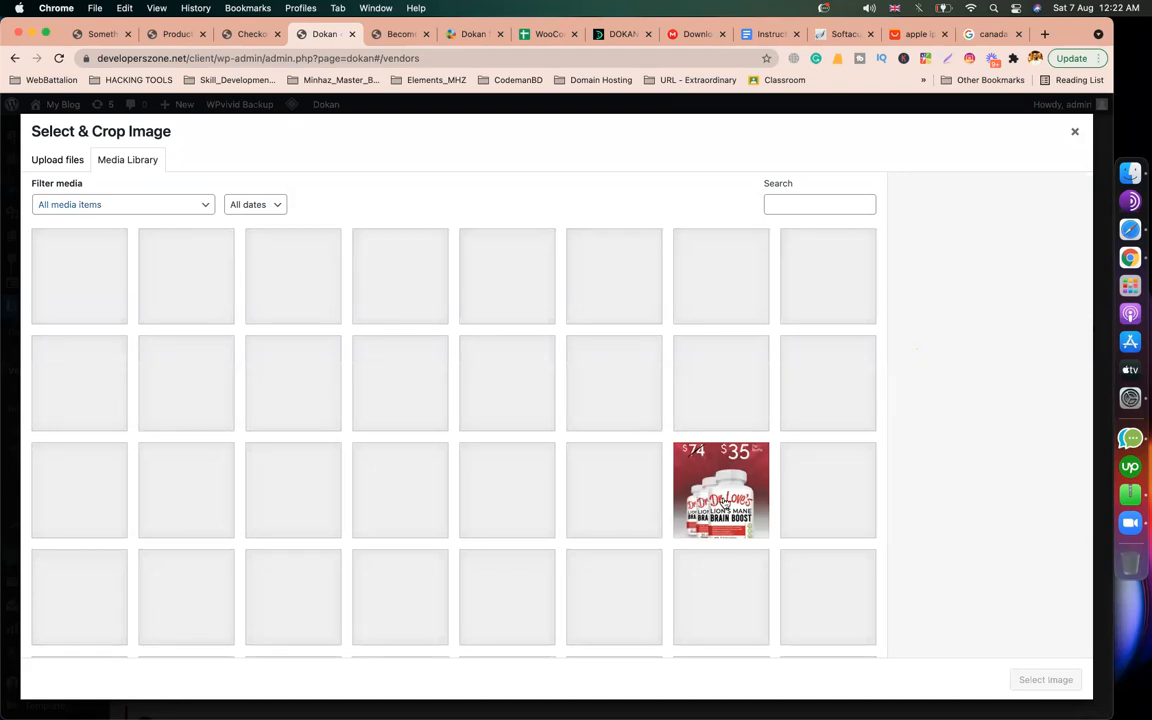
{"action": "left_click", "coordinate": [724, 503]}
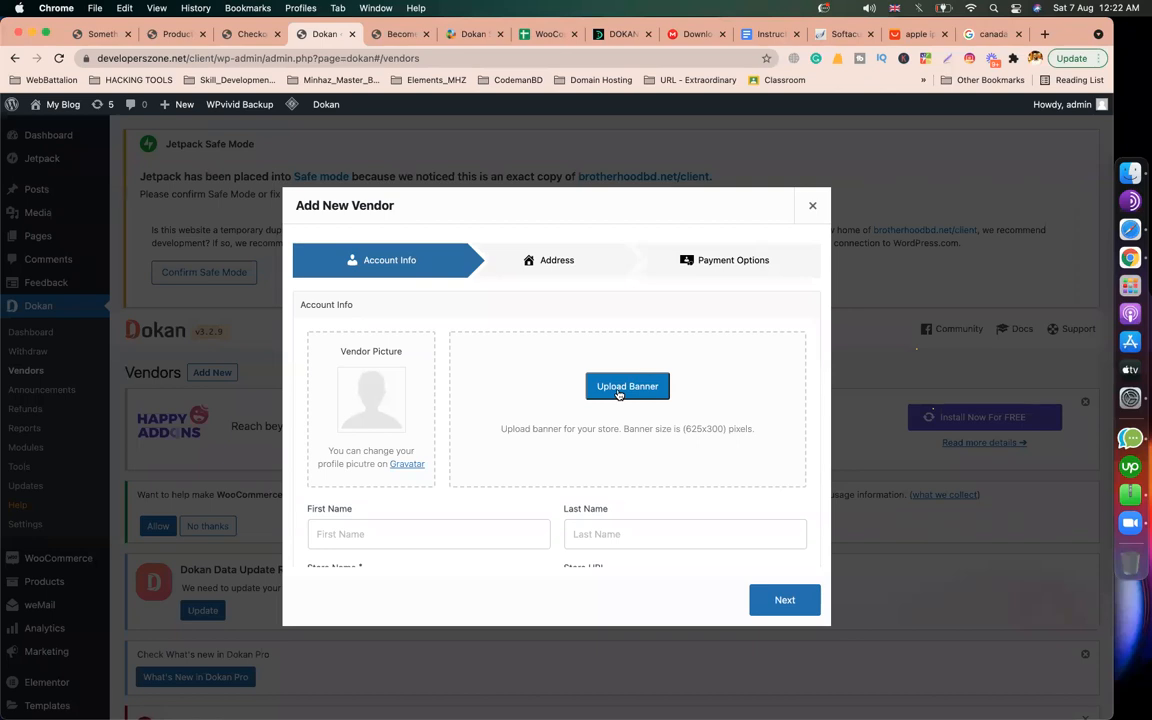
Step: Enter the vendor's first and last name, store name 'amin jewellers' and phone number
{"action": "left_click", "coordinate": [438, 540]}
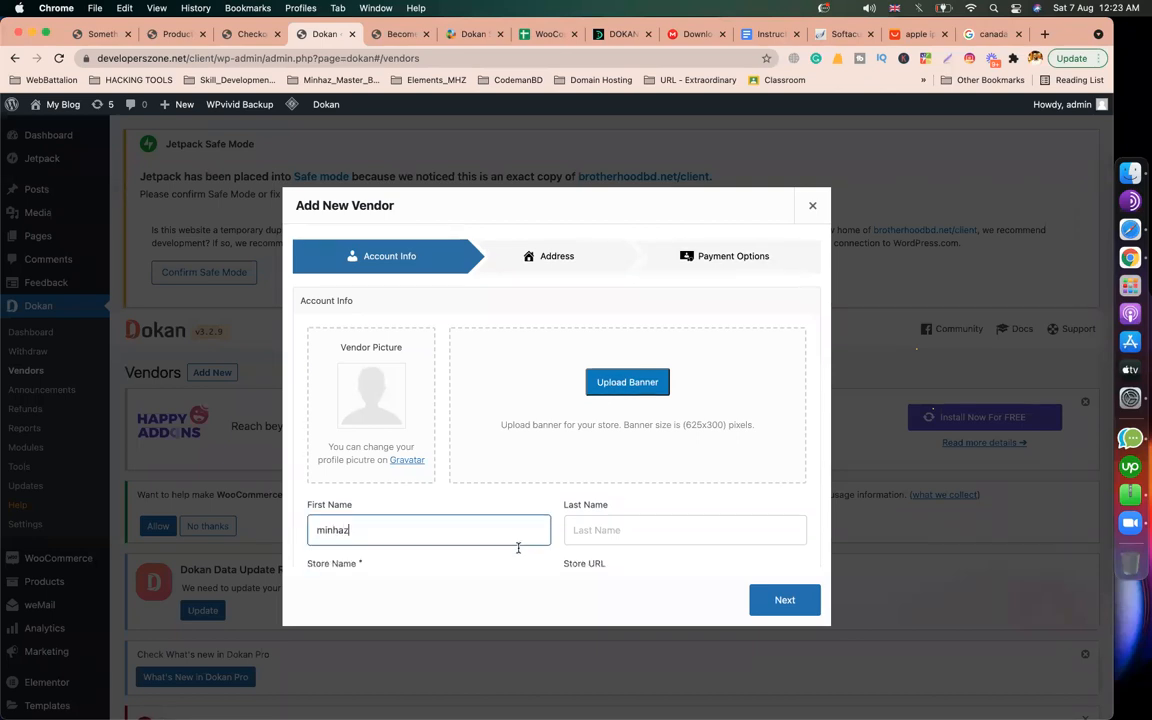
{"action": "scroll", "coordinate": [580, 490], "scroll_direction": "down", "scroll_amount": 2}
{"action": "left_click", "coordinate": [650, 428]}
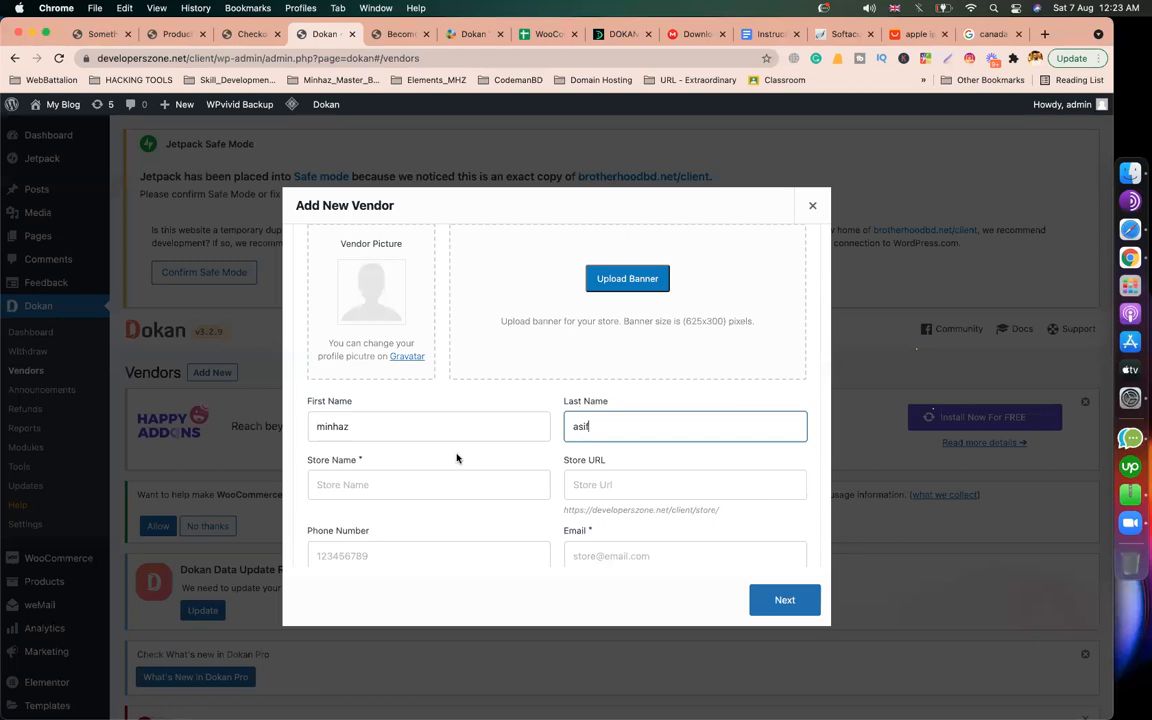
{"action": "left_click", "coordinate": [432, 481]}
{"action": "type", "text": "amin jewellers"}
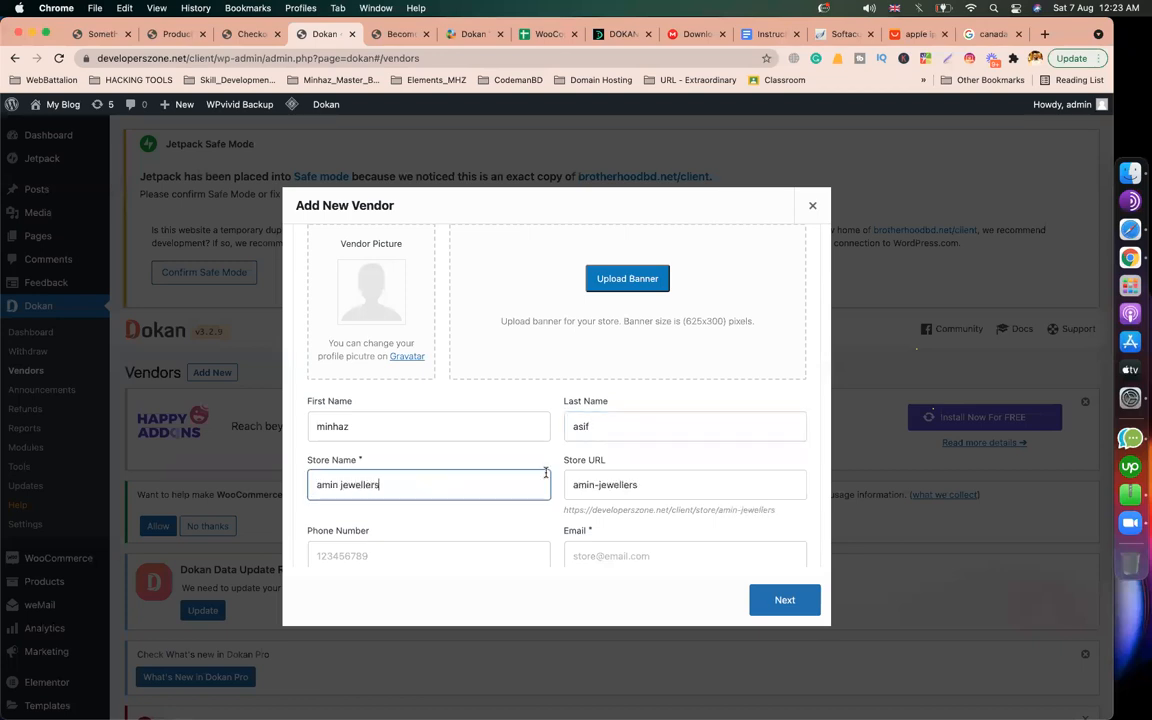
{"action": "scroll", "coordinate": [546, 473], "scroll_direction": "down", "scroll_amount": 3}
{"action": "left_click", "coordinate": [404, 436]}
{"action": "type", "text": "878797907"}
Step: Add the vendor's e-mail, username 'aminjewellers' and a custom password, then continue
{"action": "left_click", "coordinate": [658, 451]}
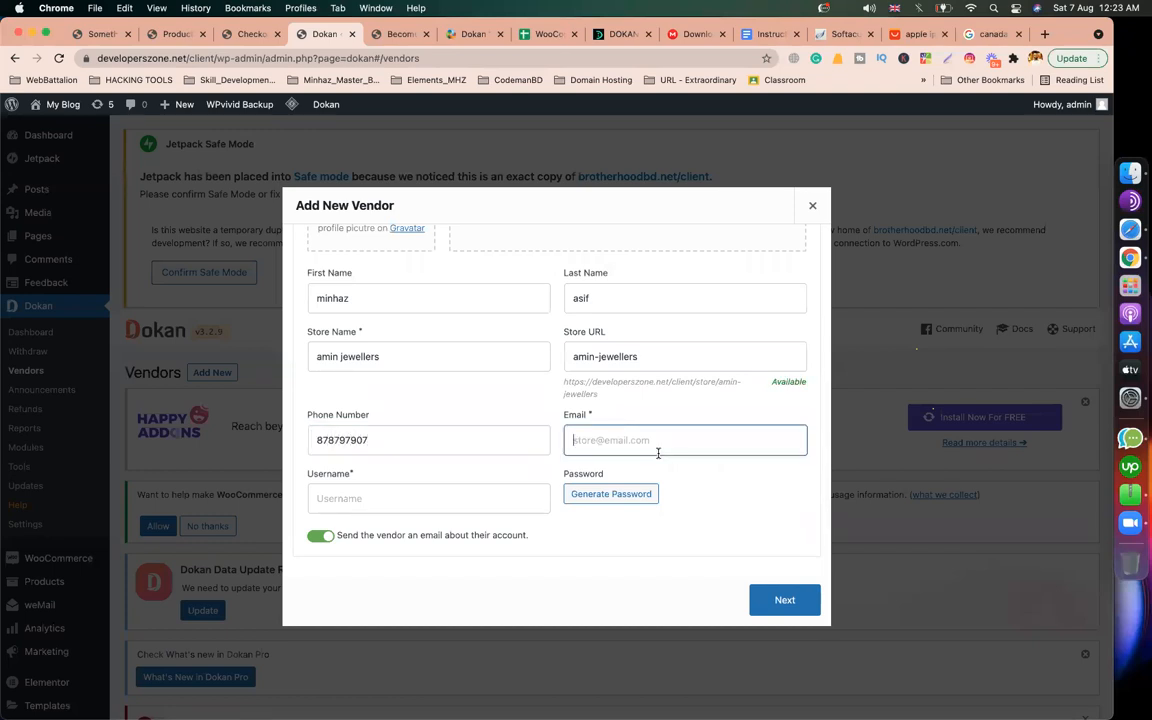
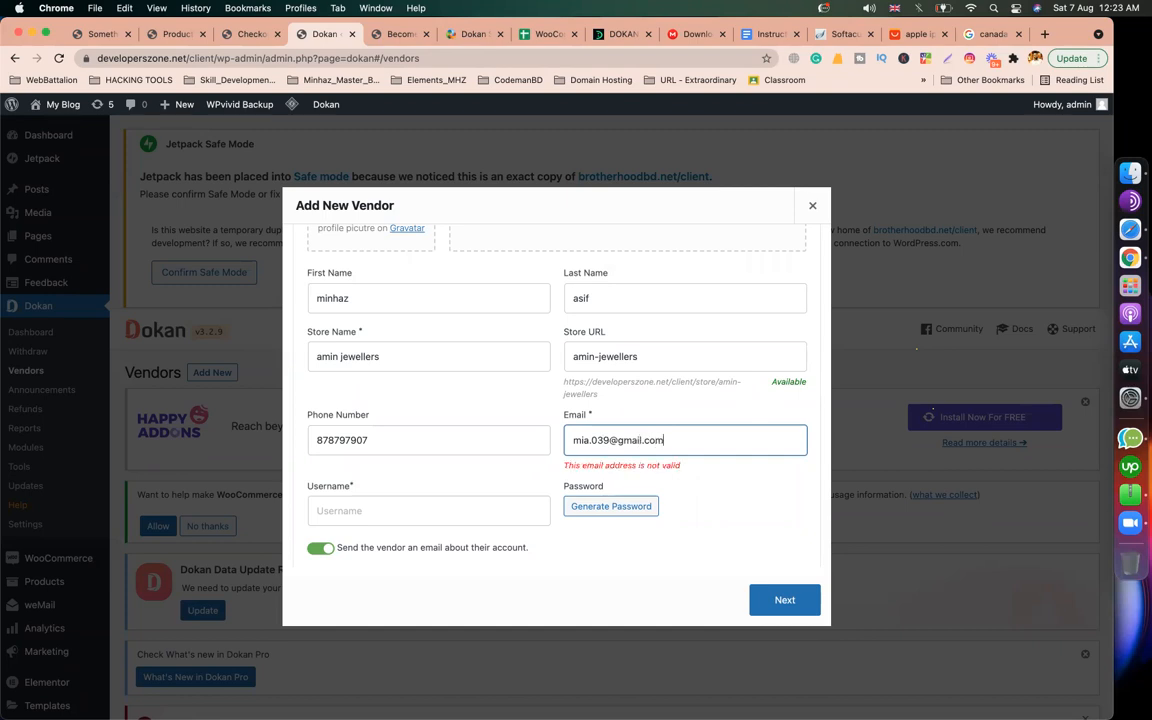
{"action": "left_click", "coordinate": [385, 519]}
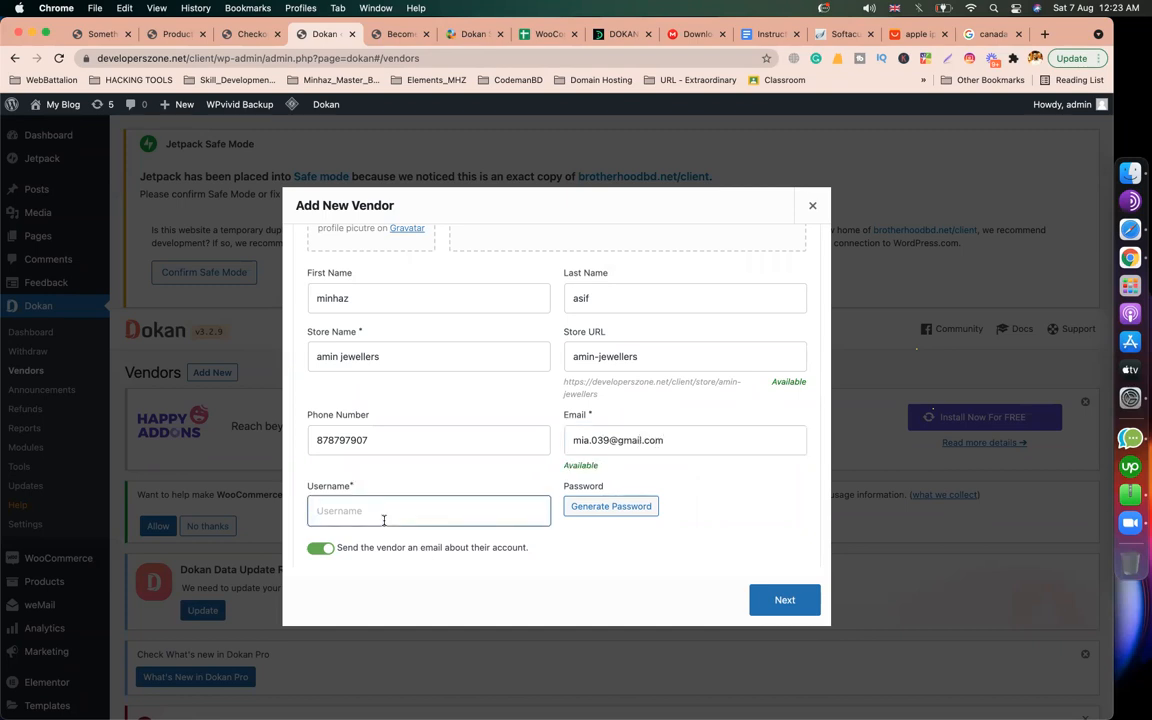
{"action": "type", "text": "aminjewellers"}
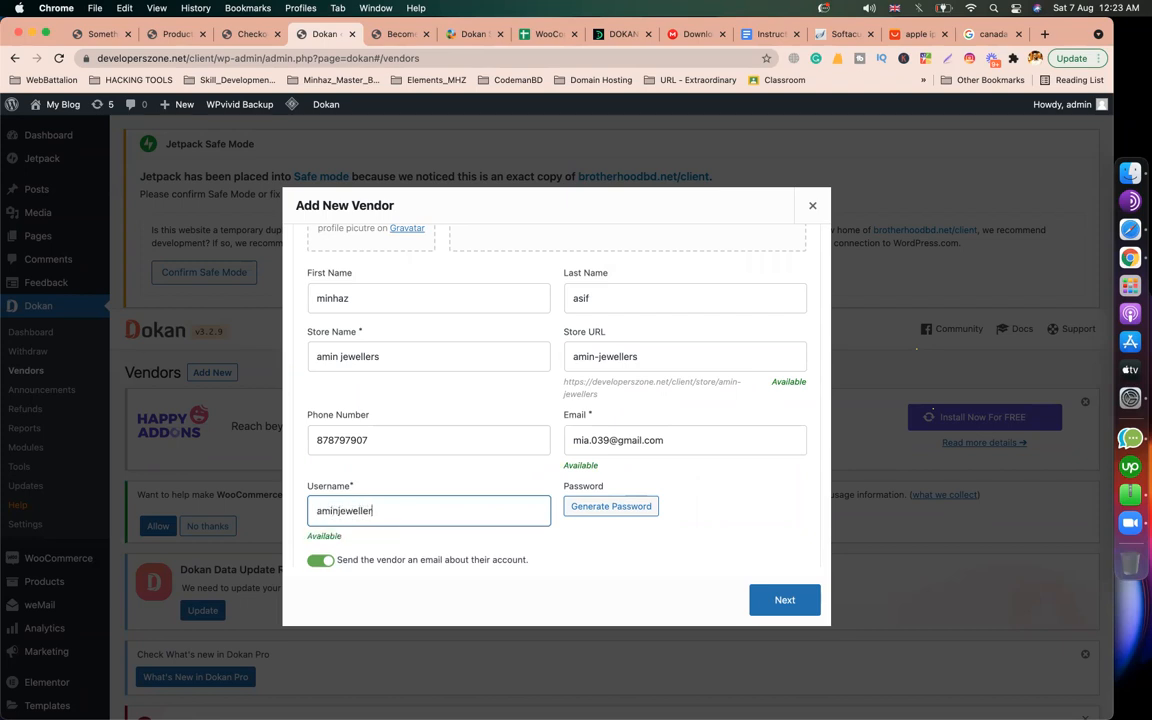
{"action": "left_click", "coordinate": [611, 507]}
{"action": "triple_click", "coordinate": [674, 511]}
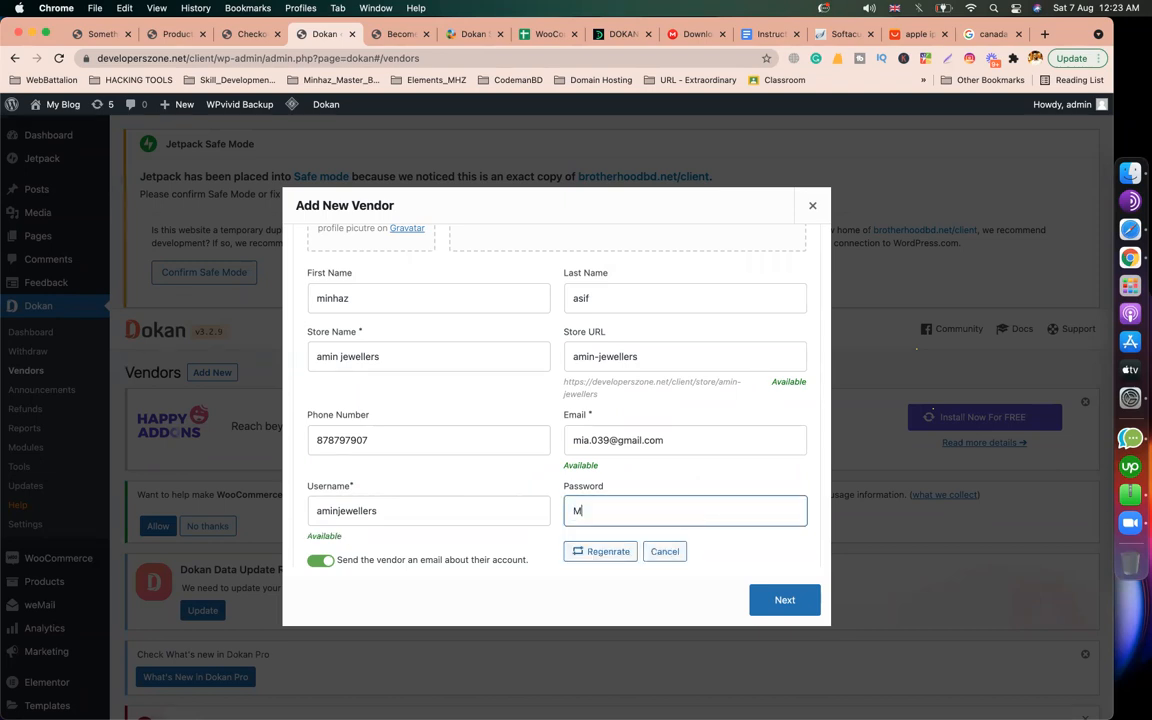
{"action": "left_click", "coordinate": [783, 598]}
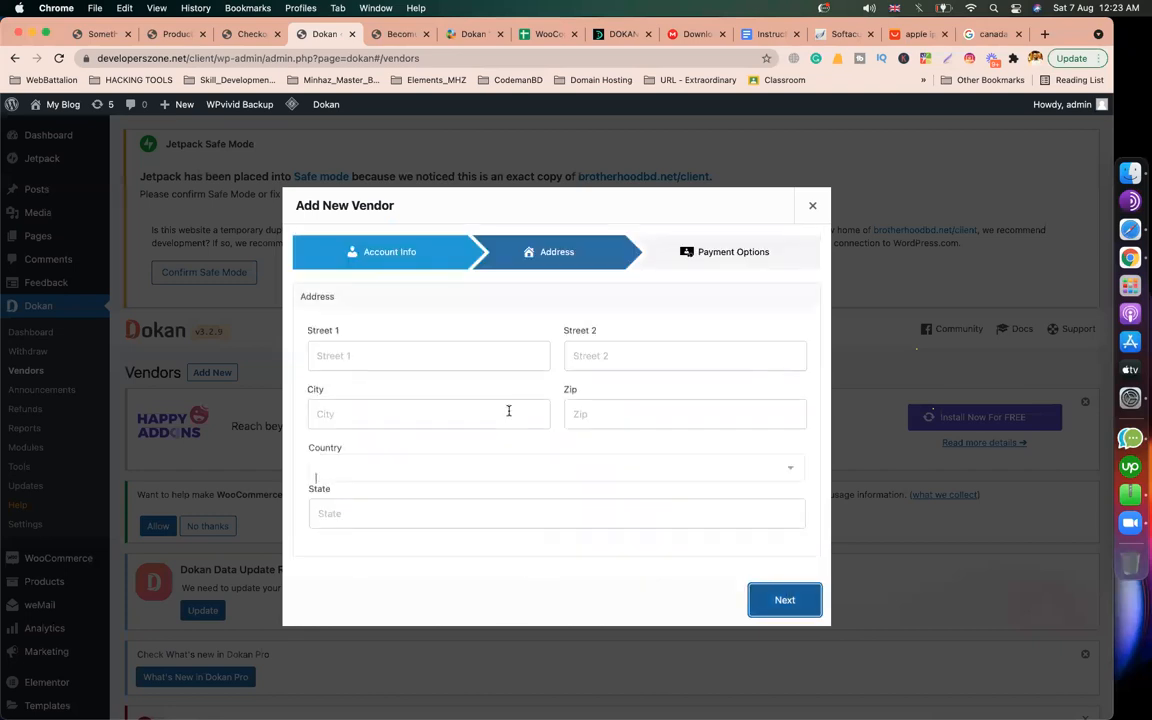
Step: Fill in the vendor's street, city and zip code fields
{"action": "left_click", "coordinate": [437, 357]}
{"action": "type", "text": "new market"}
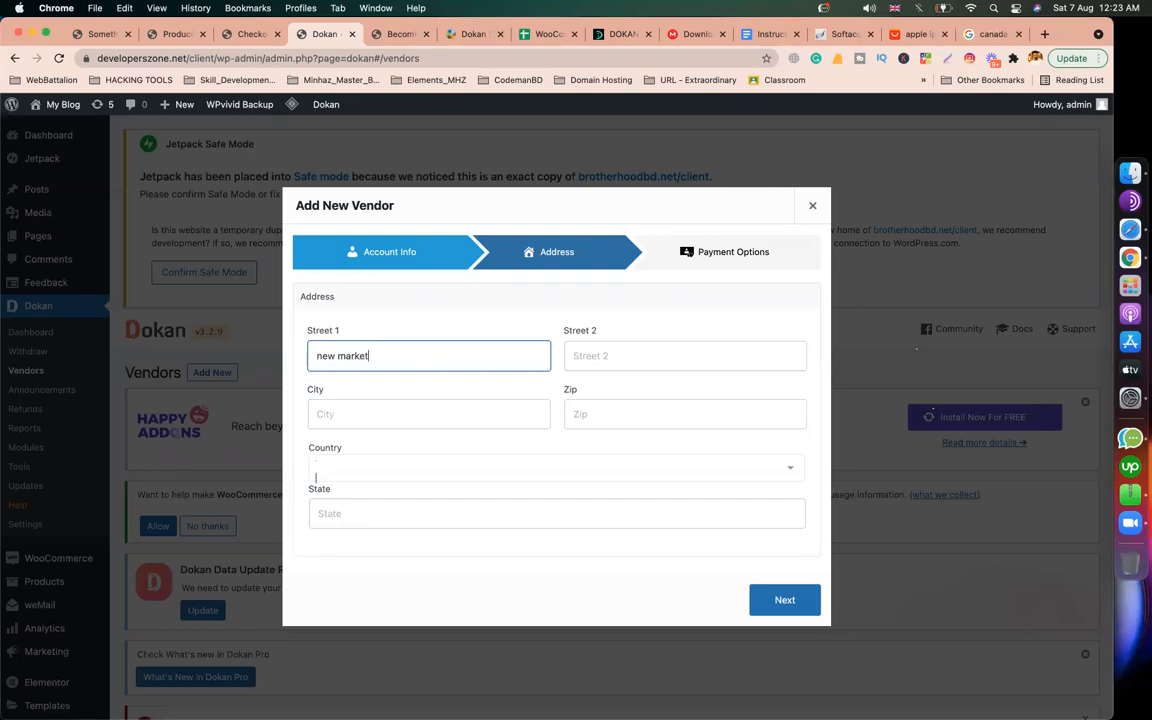
{"action": "left_click", "coordinate": [410, 424]}
{"action": "type", "text": "dhaka"}
{"action": "left_click", "coordinate": [689, 419]}
{"action": "type", "text": "1205"}
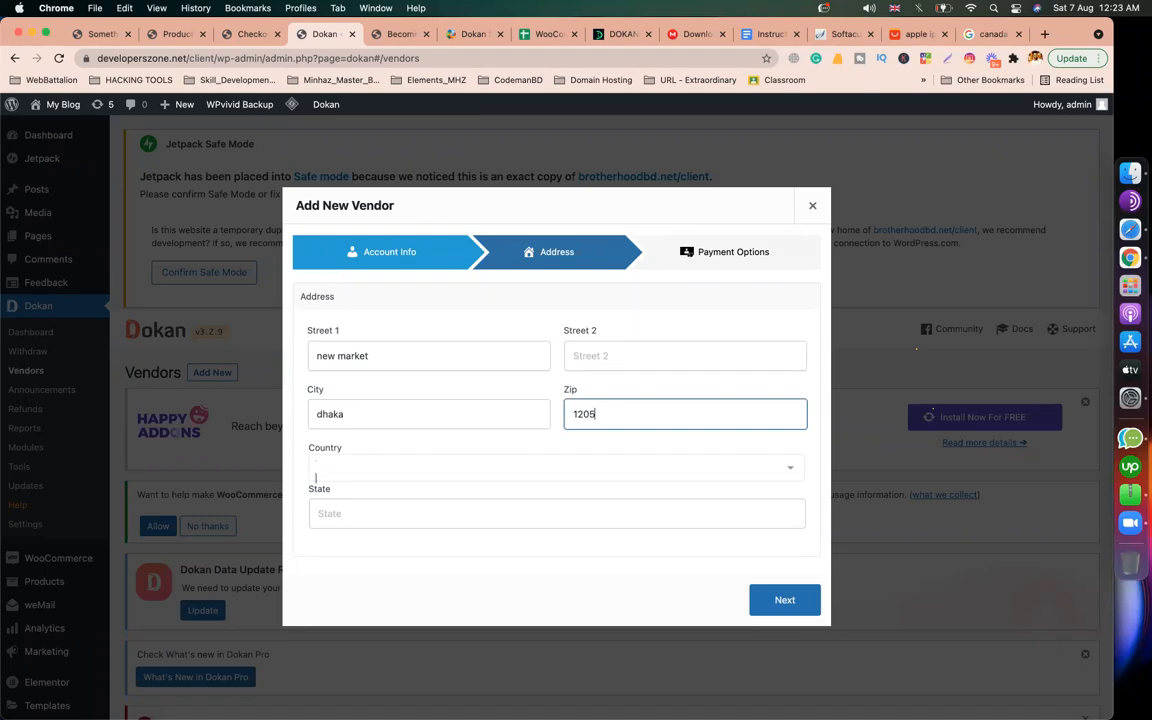
Step: Select Bangladesh as the country and Dhaka as the state, then proceed to Payment Options
{"action": "left_click", "coordinate": [591, 473]}
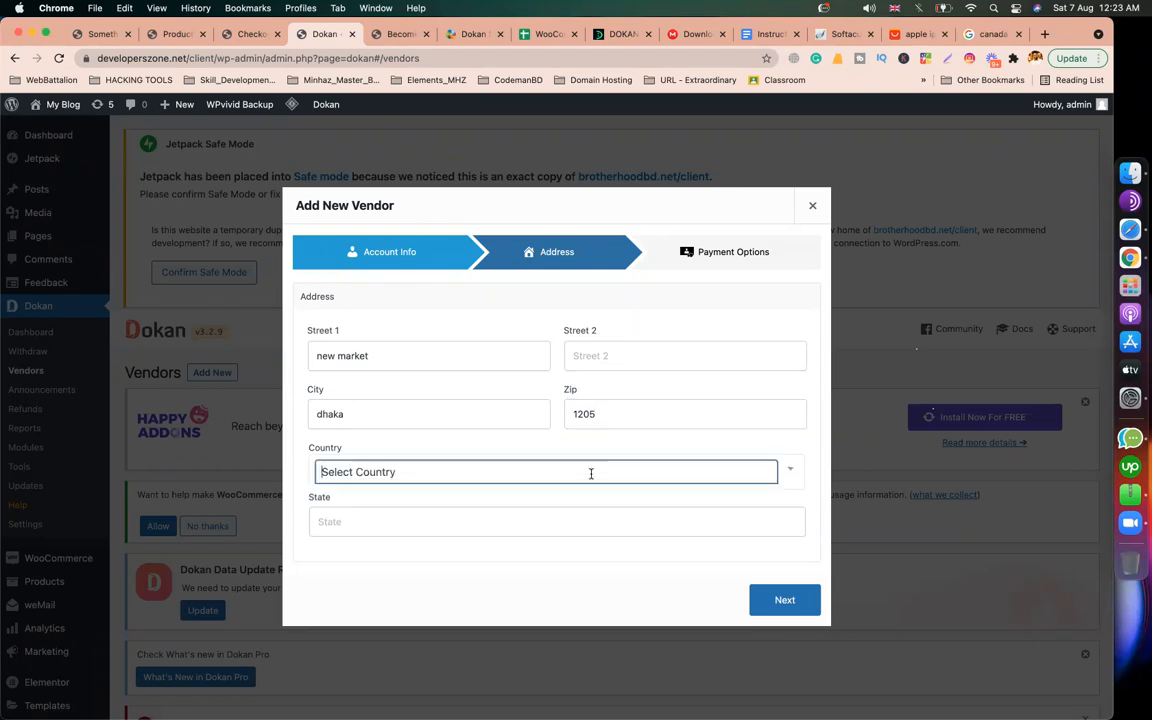
{"action": "type", "text": "bang"}
{"action": "key", "text": "Return"}
{"action": "left_click", "coordinate": [440, 512]}
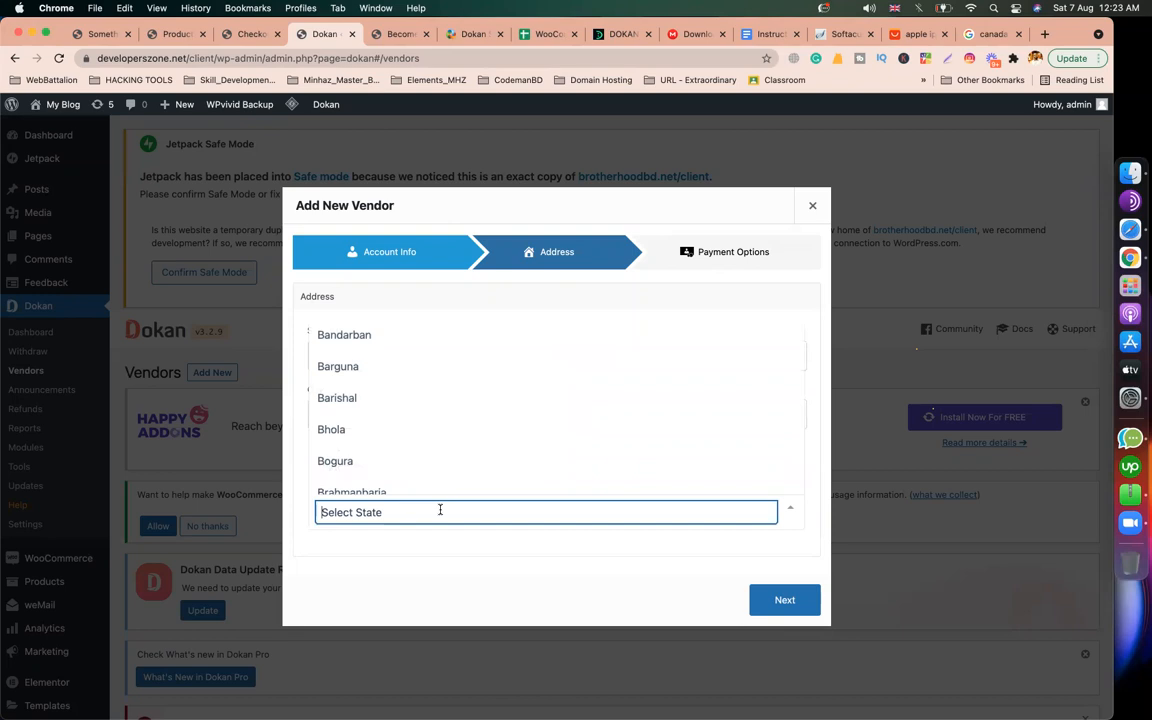
{"action": "type", "text": "dhaka"}
{"action": "key", "text": "Return"}
{"action": "scroll", "coordinate": [535, 514], "scroll_direction": "down", "scroll_amount": 3}
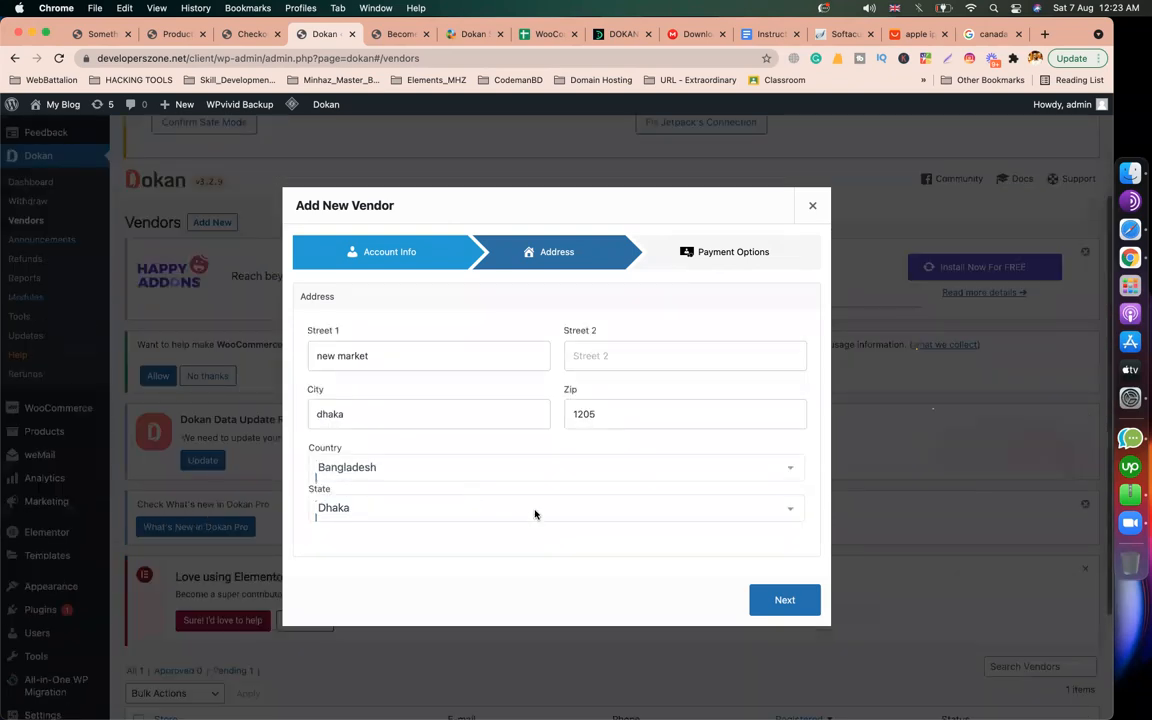
{"action": "left_click", "coordinate": [783, 599]}
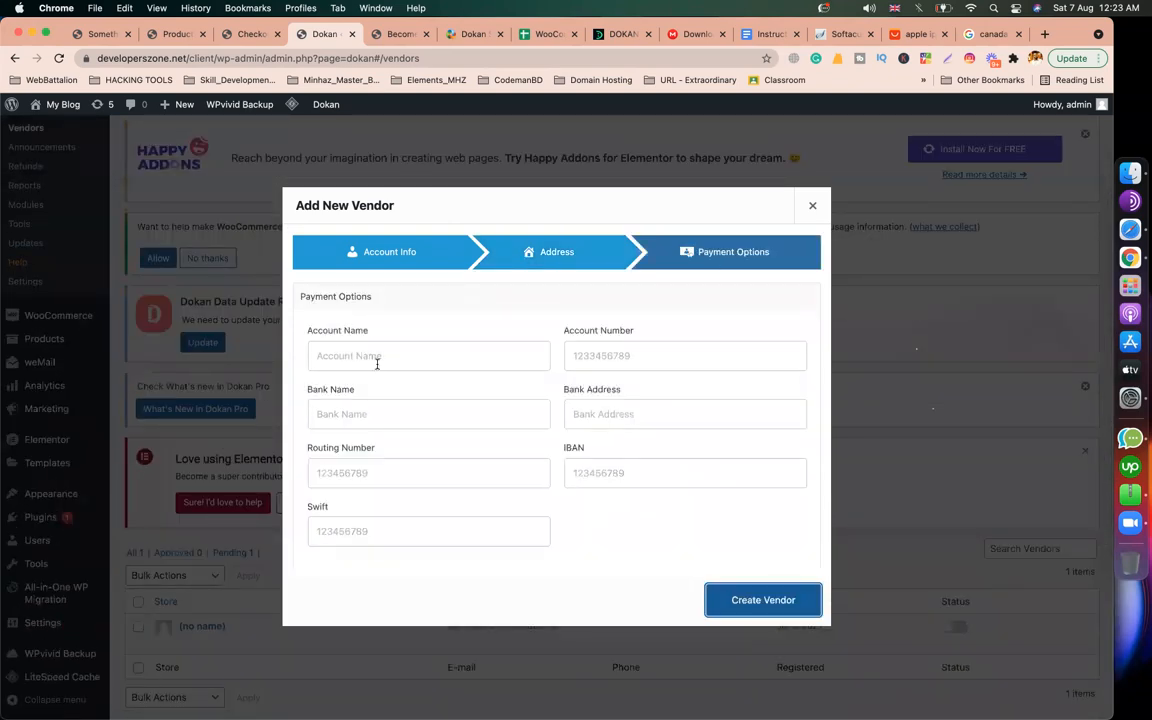
Step: Step through the payment fields, leaving all bank details empty
{"action": "left_click", "coordinate": [377, 364]}
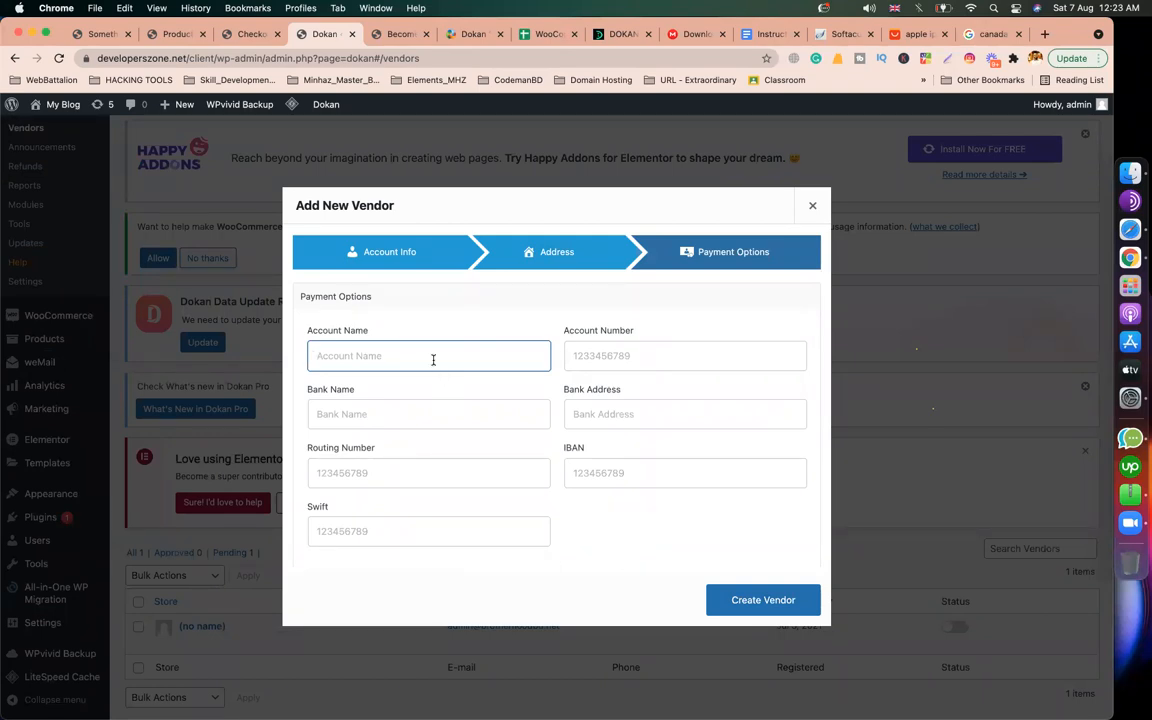
{"action": "left_click", "coordinate": [689, 362]}
{"action": "left_click", "coordinate": [443, 414]}
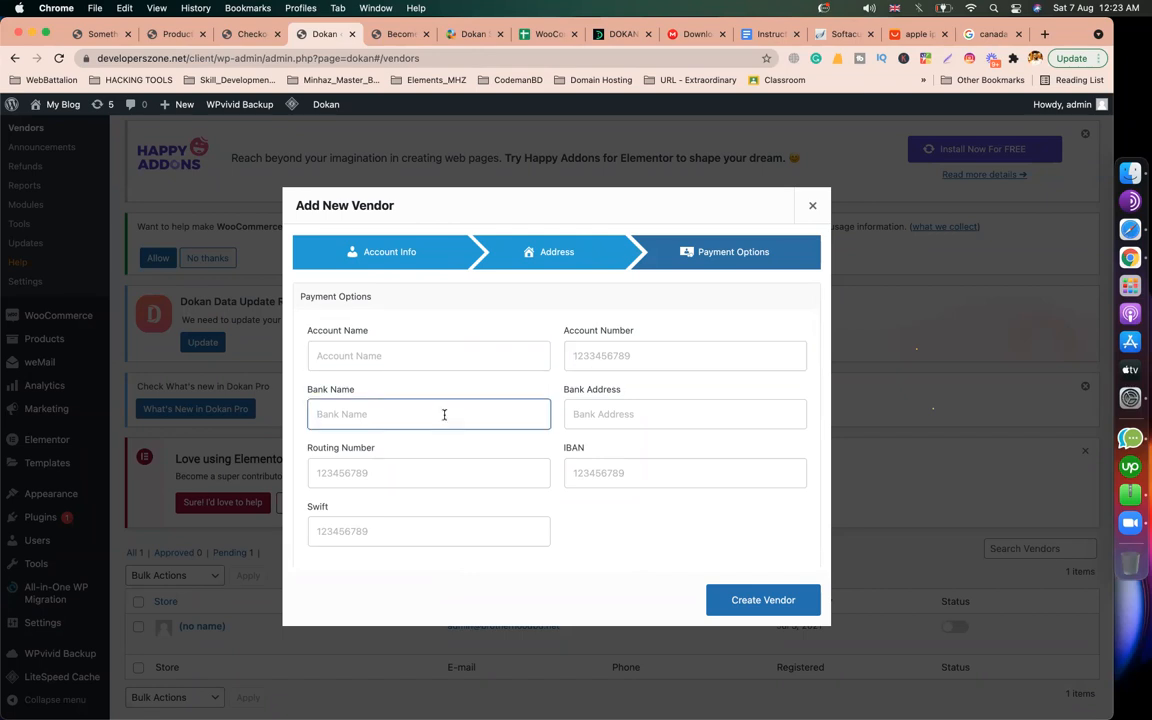
{"action": "left_click", "coordinate": [597, 414]}
{"action": "left_click", "coordinate": [437, 475]}
{"action": "left_click", "coordinate": [577, 471]}
{"action": "left_click", "coordinate": [411, 537]}
{"action": "left_click", "coordinate": [612, 553]}
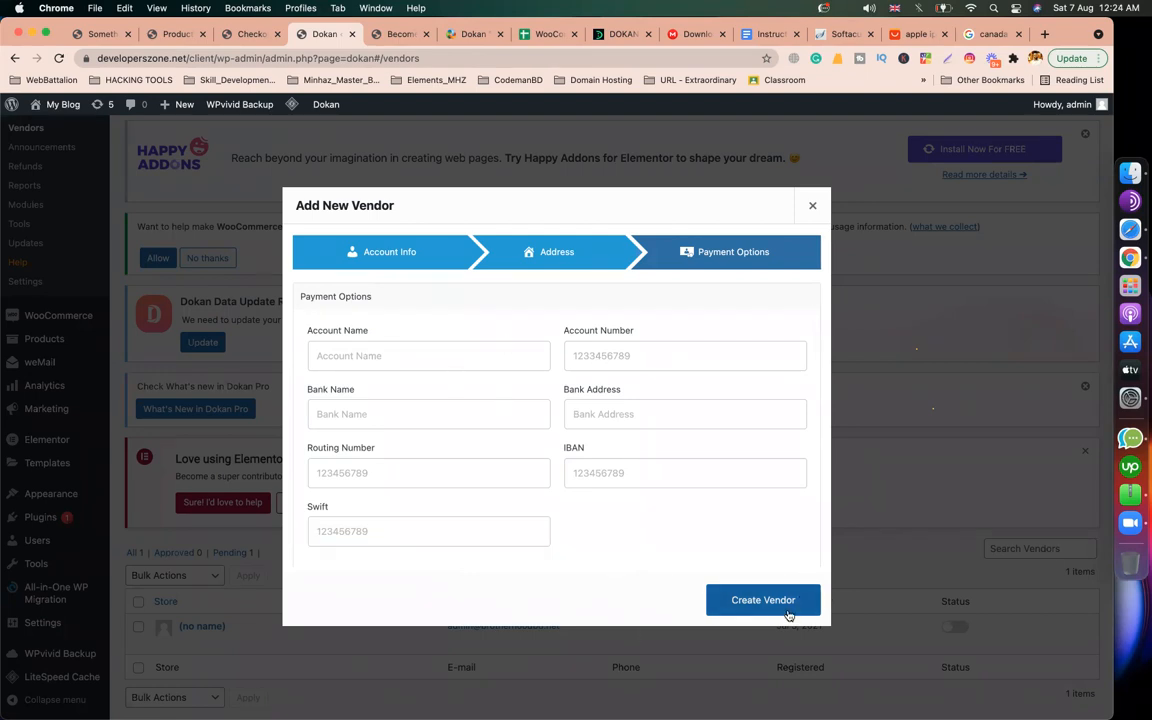
Step: Create the 'amin jewellers' vendor, dismiss the confirmation, and return to the Become a vendor tab
{"action": "left_click", "coordinate": [742, 601]}
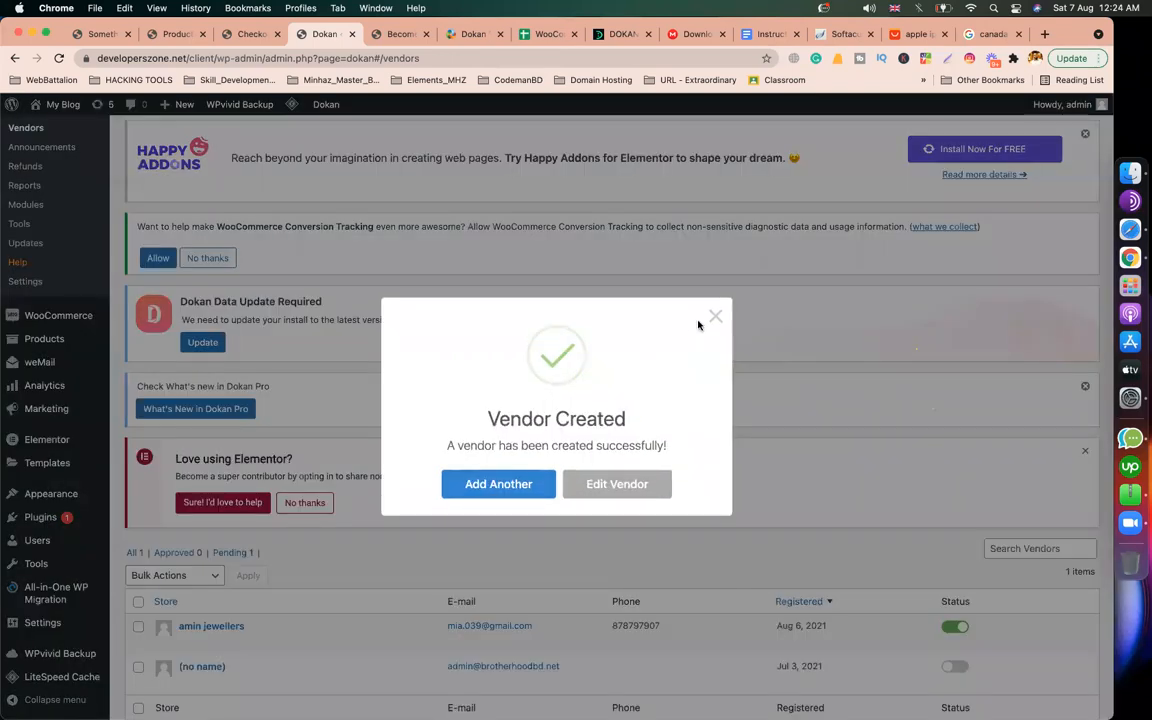
{"action": "left_click", "coordinate": [715, 320]}
{"action": "scroll", "coordinate": [604, 527], "scroll_direction": "down", "scroll_amount": 2}
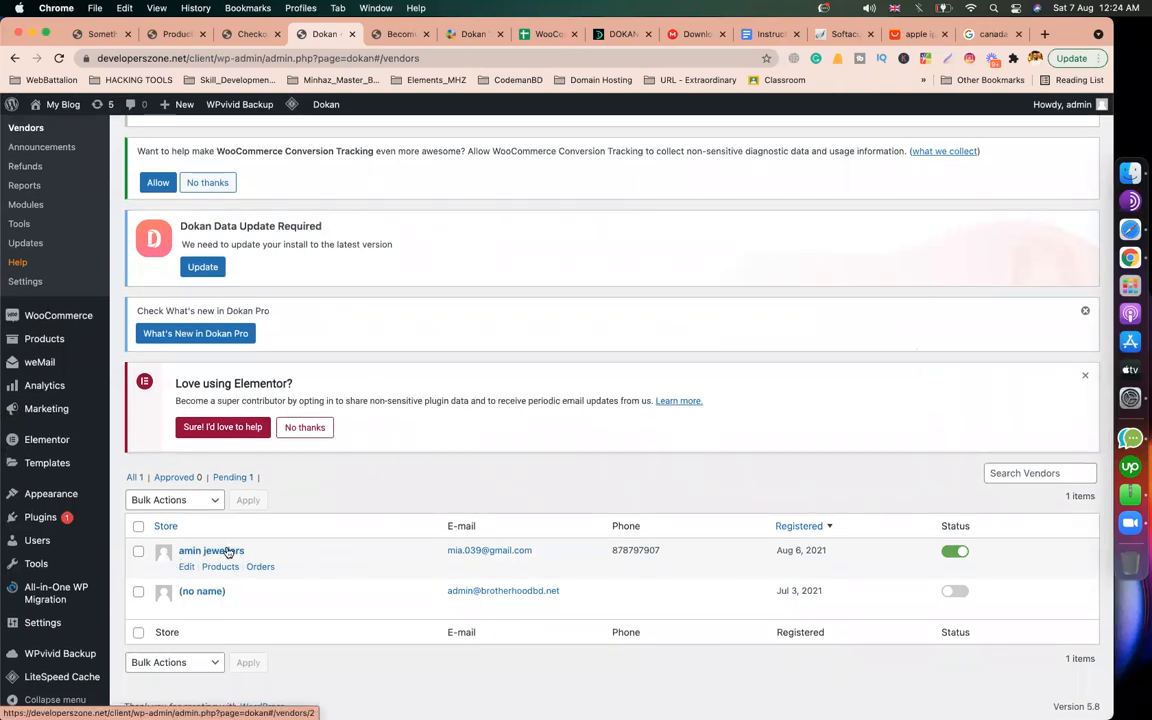
{"action": "left_click", "coordinate": [399, 34]}
{"action": "mouse_move", "coordinate": [910, 149]}
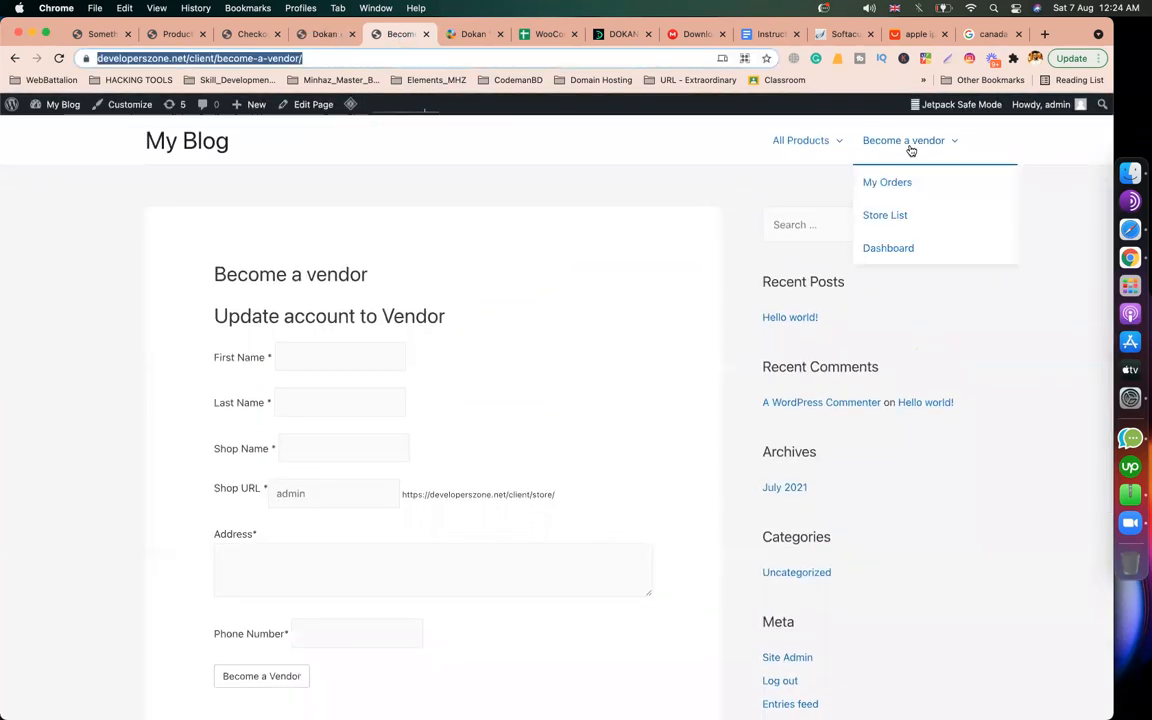
Step: Open the Dashboard page under Become a vendor and compare it with the Dokan vendors admin tab
{"action": "left_click", "coordinate": [884, 249]}
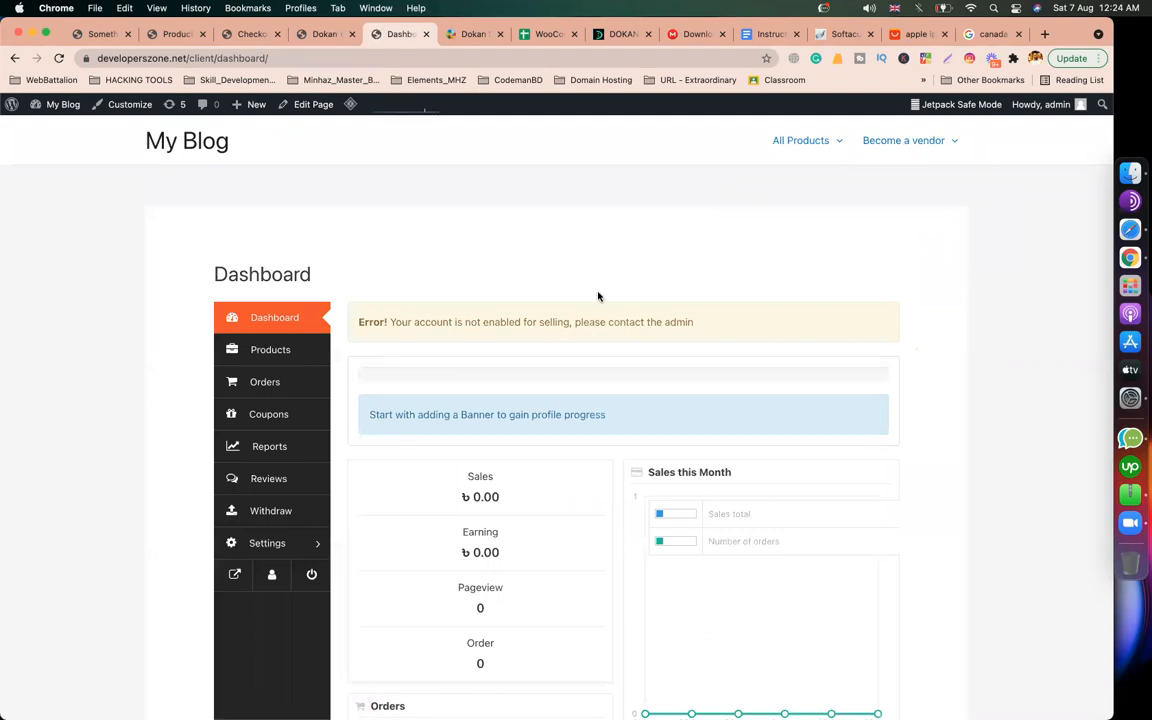
{"action": "scroll", "coordinate": [597, 296], "scroll_direction": "down", "scroll_amount": 4}
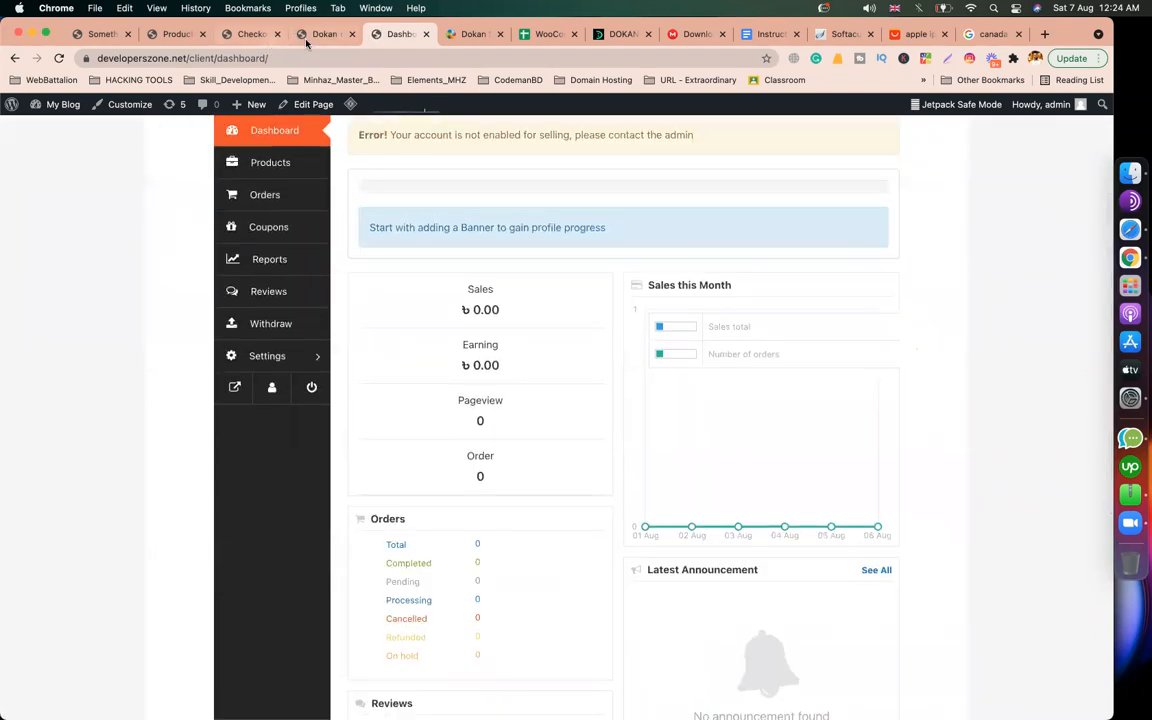
{"action": "left_click", "coordinate": [300, 34]}
{"action": "scroll", "coordinate": [268, 240], "scroll_direction": "up", "scroll_amount": 10}
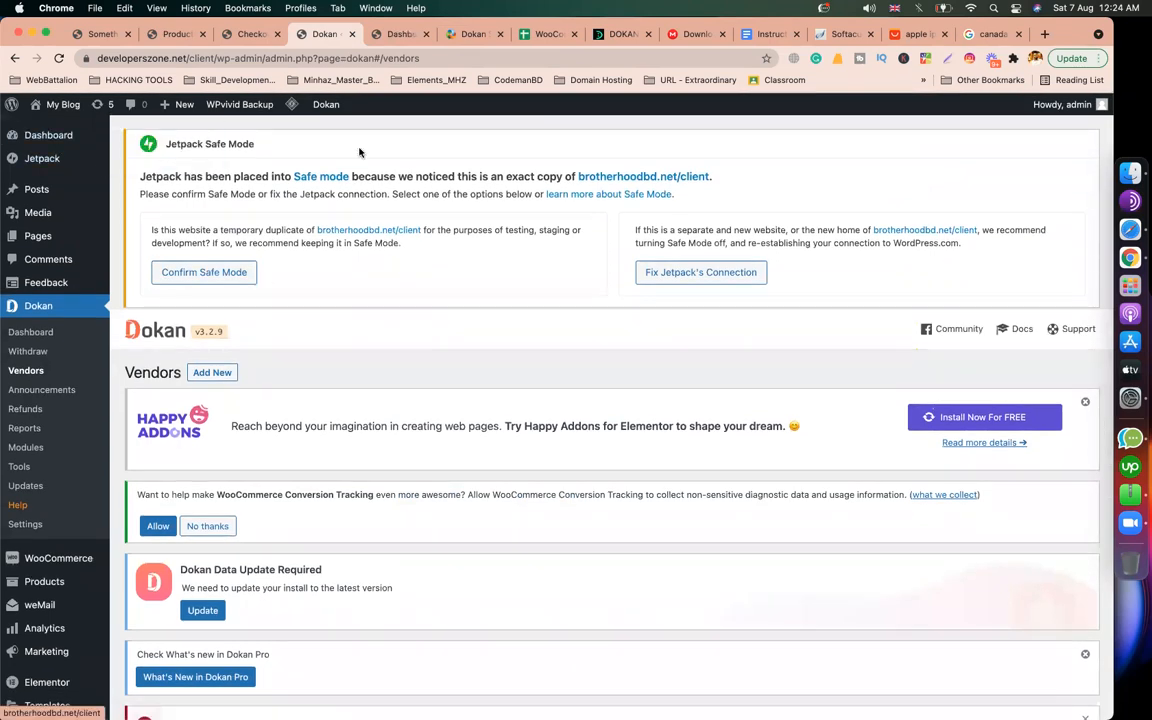
{"action": "left_click", "coordinate": [401, 36]}
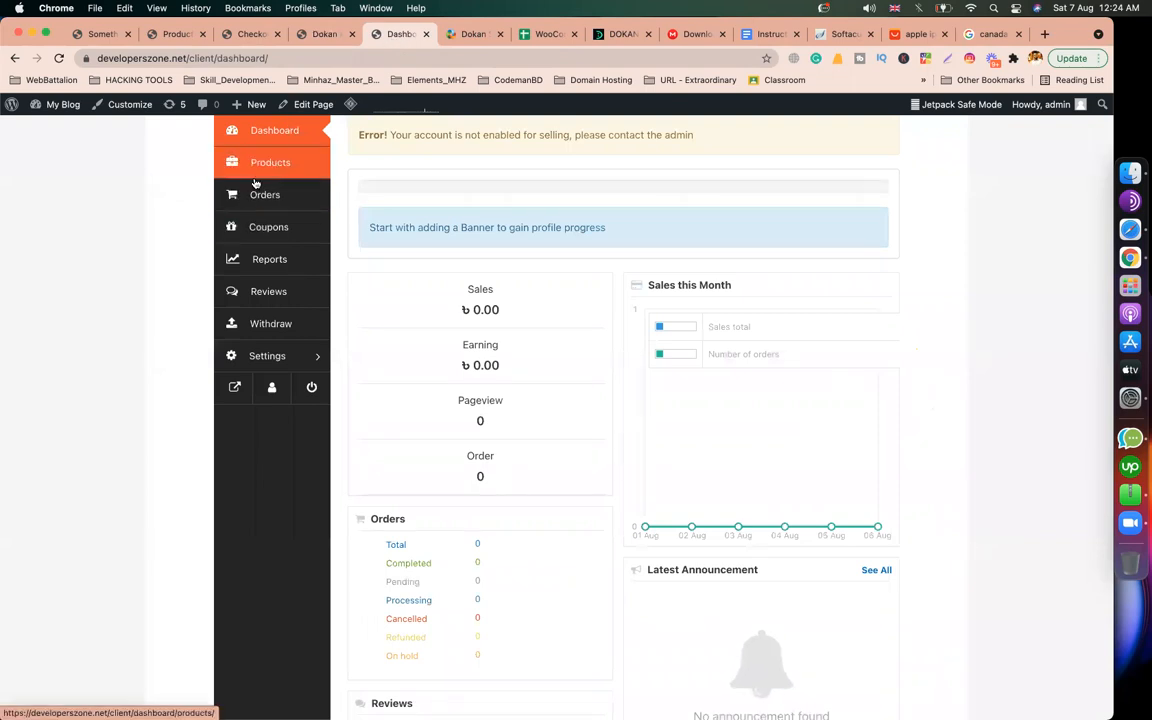
{"action": "left_click", "coordinate": [318, 36]}
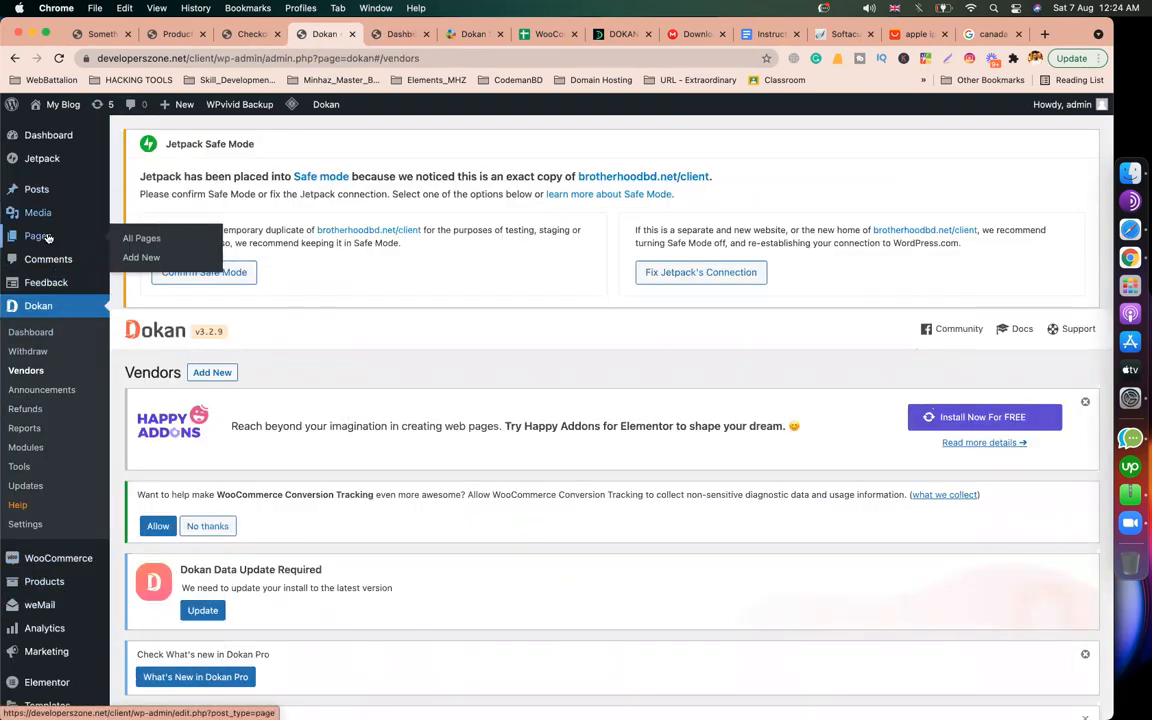
{"action": "mouse_move", "coordinate": [42, 214]}
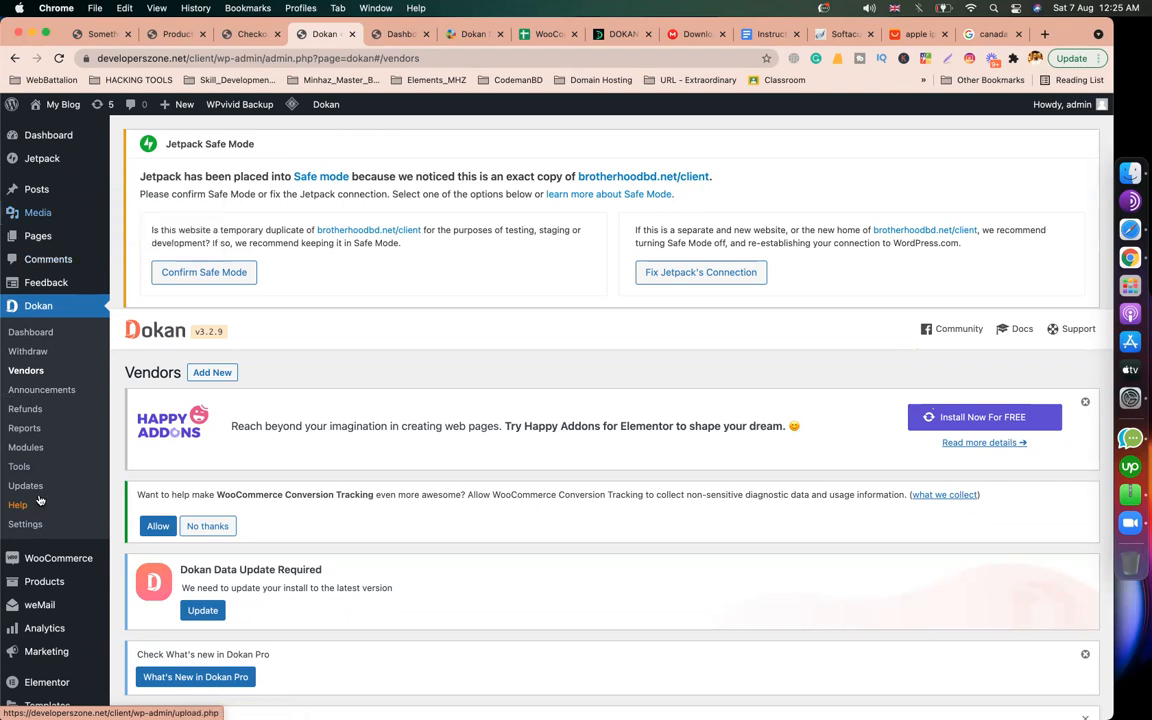
{"action": "left_click", "coordinate": [396, 37]}
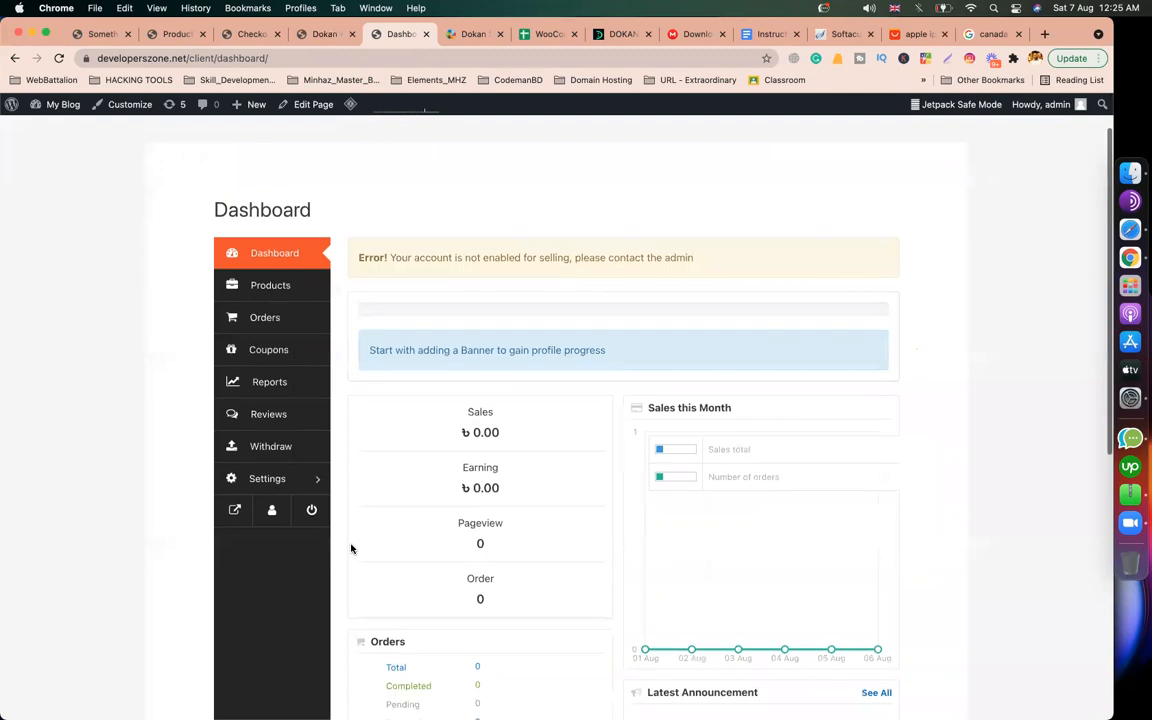
Step: Browse the vendor's 71-product list, then return to the Dokan Vendors admin page
{"action": "left_click", "coordinate": [253, 290]}
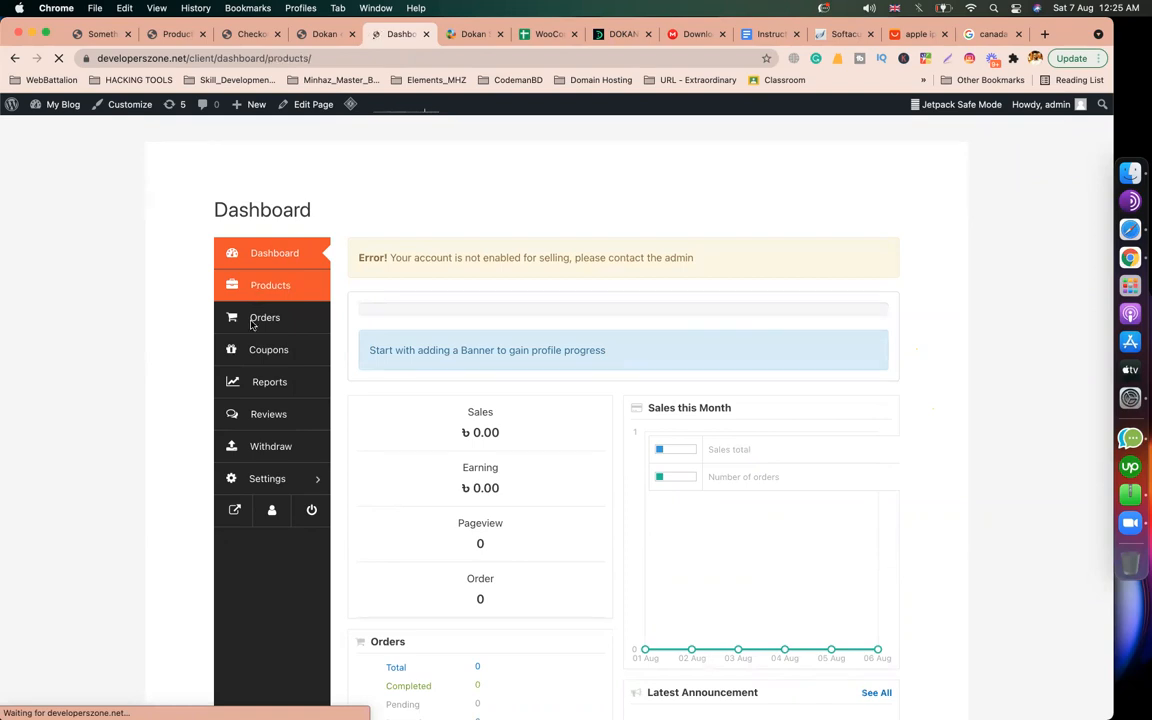
{"action": "scroll", "coordinate": [499, 427], "scroll_direction": "down", "scroll_amount": 5}
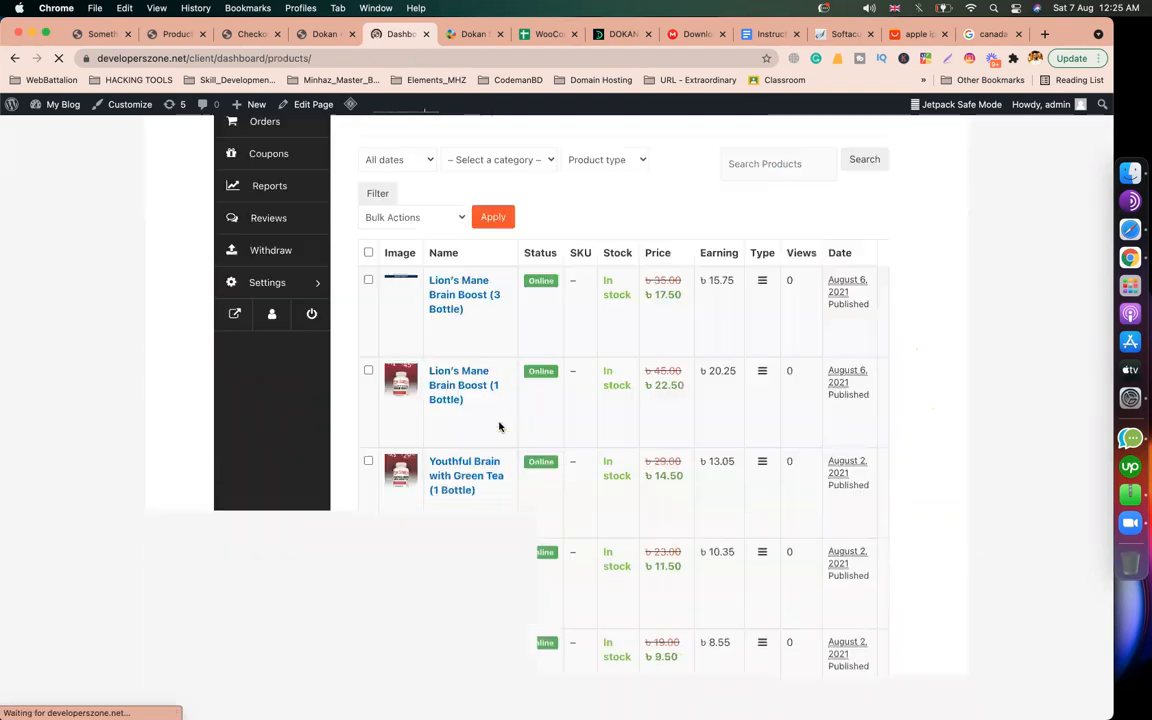
{"action": "scroll", "coordinate": [486, 366], "scroll_direction": "up", "scroll_amount": 7}
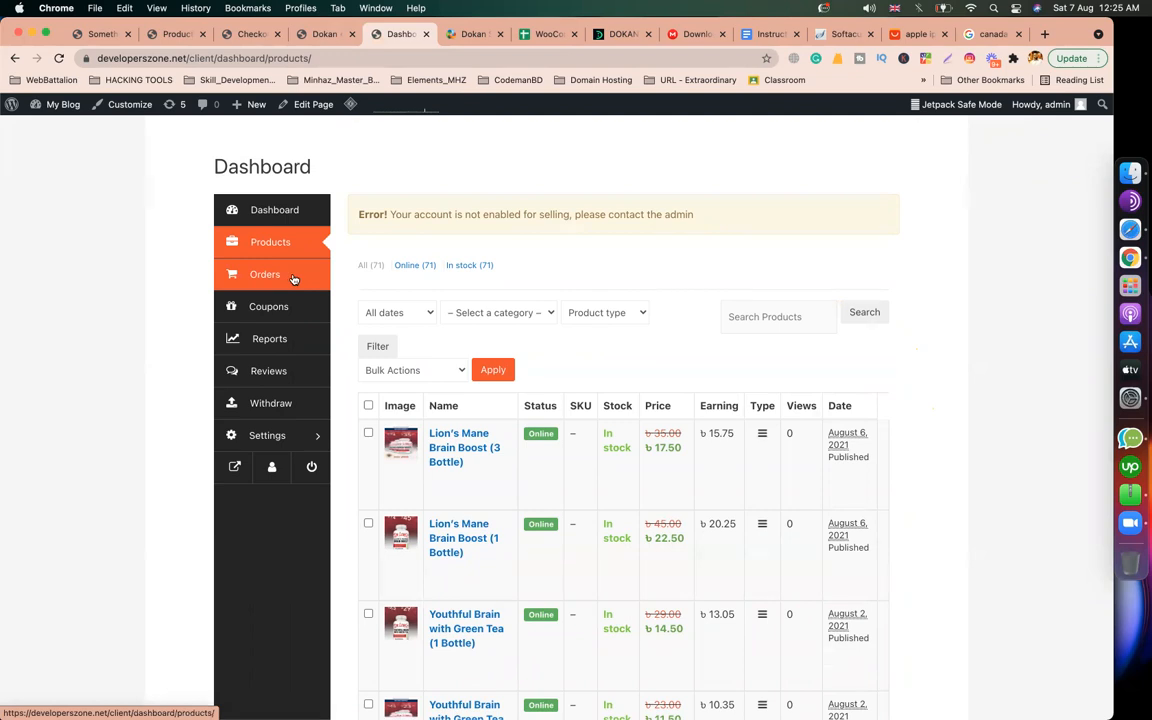
{"action": "left_click", "coordinate": [325, 34]}
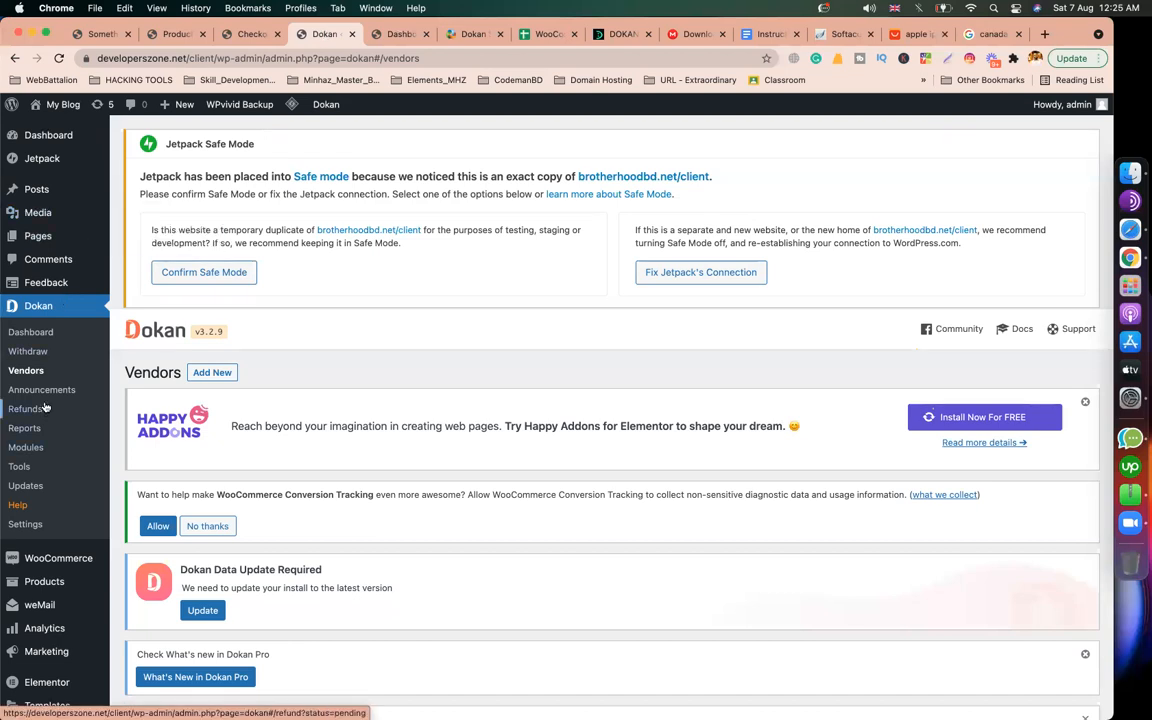
Step: Switch on Cash on delivery under WooCommerce Settings > Payments and save the changes
{"action": "scroll", "coordinate": [44, 486], "scroll_direction": "down", "scroll_amount": 2}
{"action": "mouse_move", "coordinate": [44, 466]}
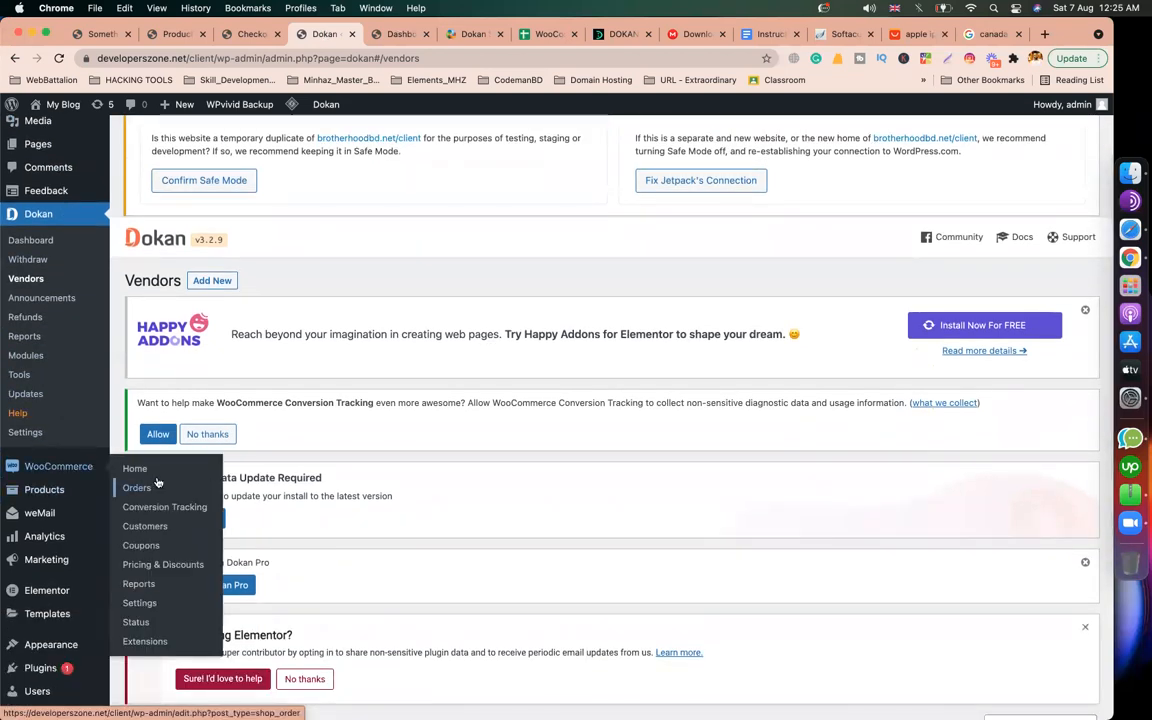
{"action": "left_click", "coordinate": [148, 612]}
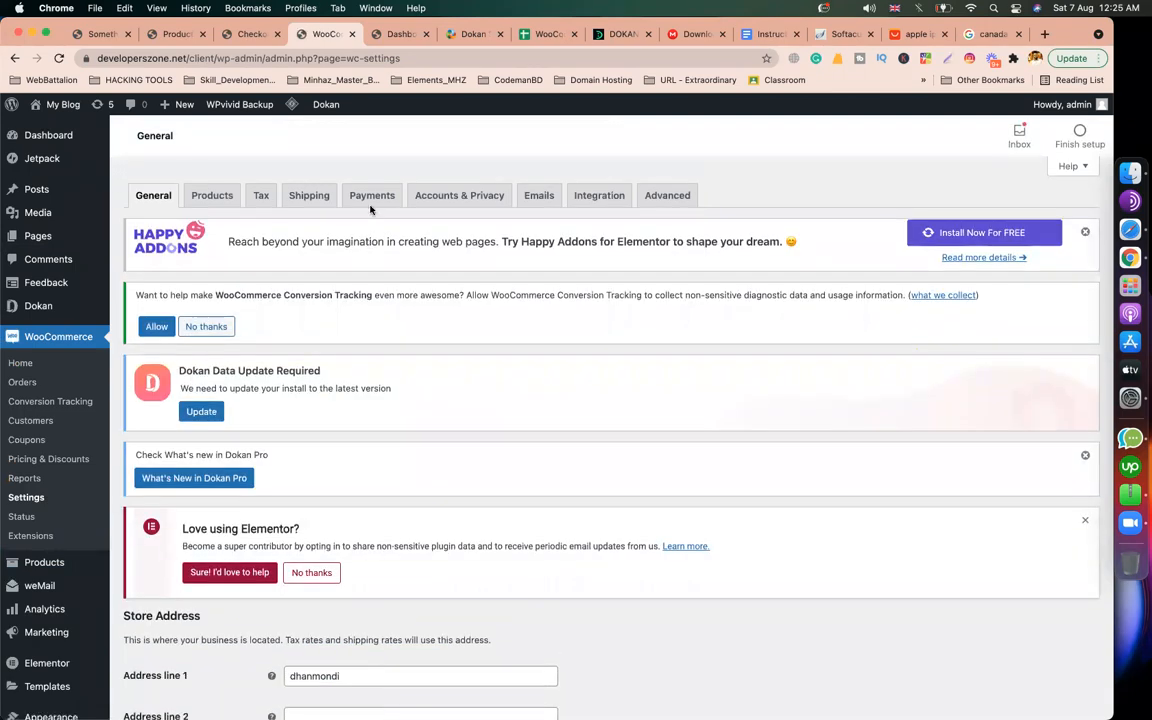
{"action": "left_click", "coordinate": [371, 203]}
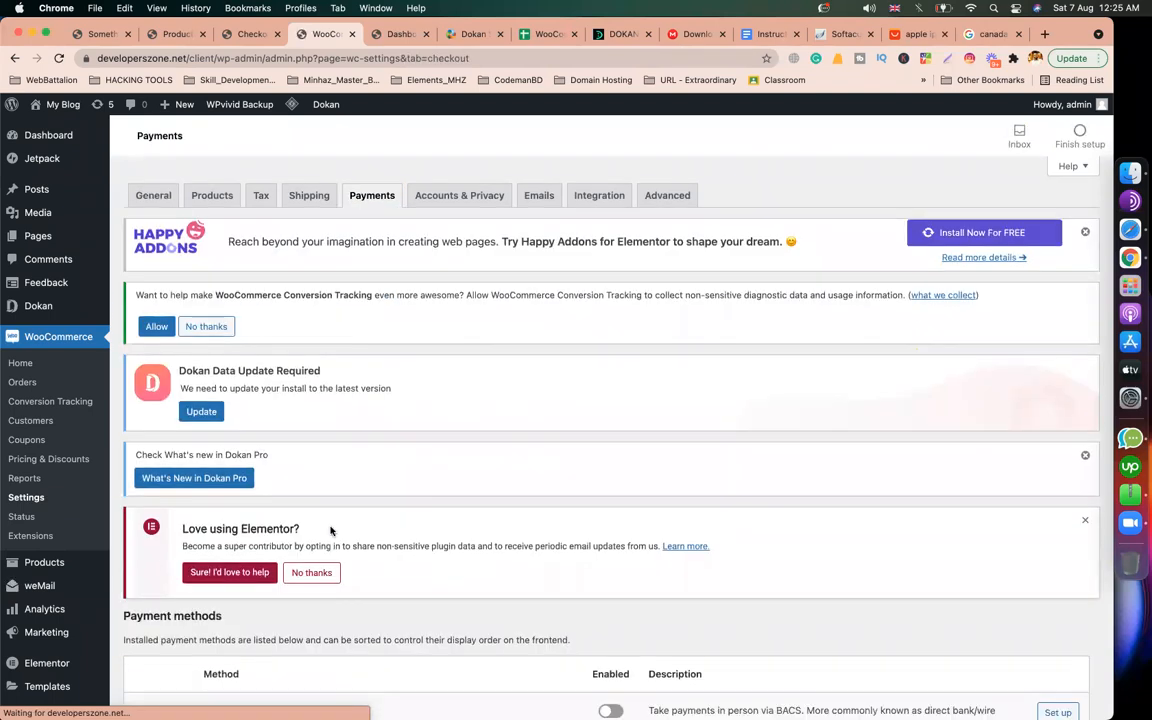
{"action": "scroll", "coordinate": [329, 530], "scroll_direction": "down", "scroll_amount": 5}
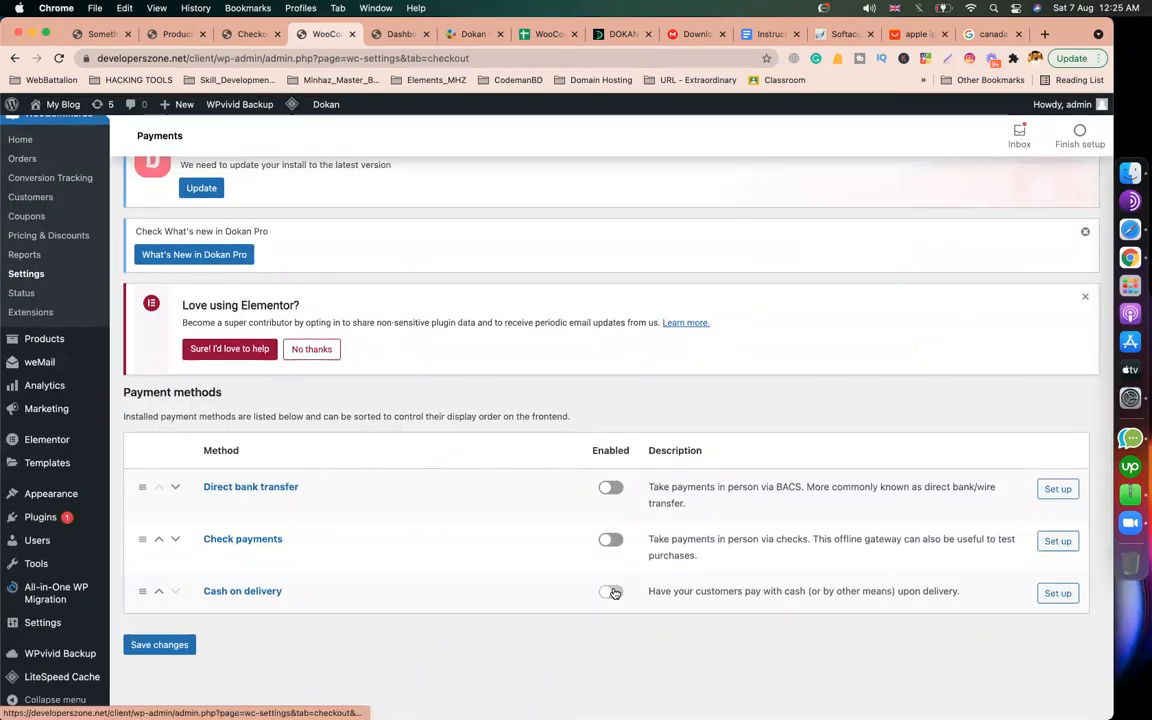
{"action": "left_click", "coordinate": [611, 591]}
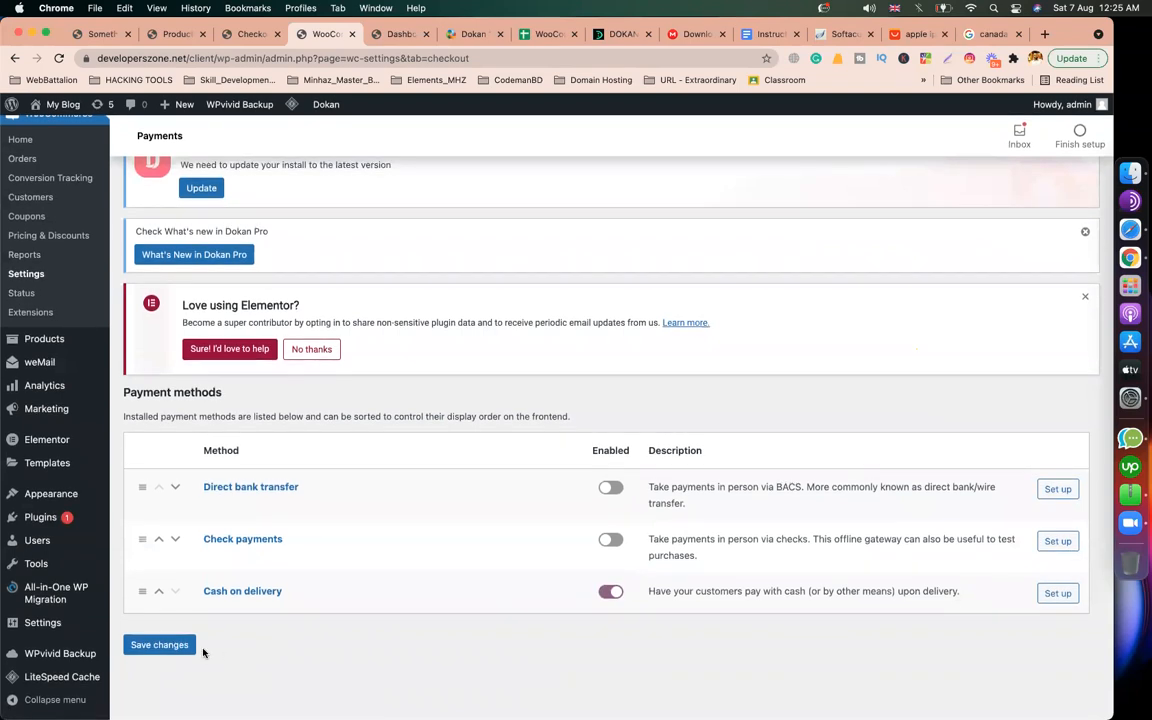
{"action": "left_click", "coordinate": [161, 646]}
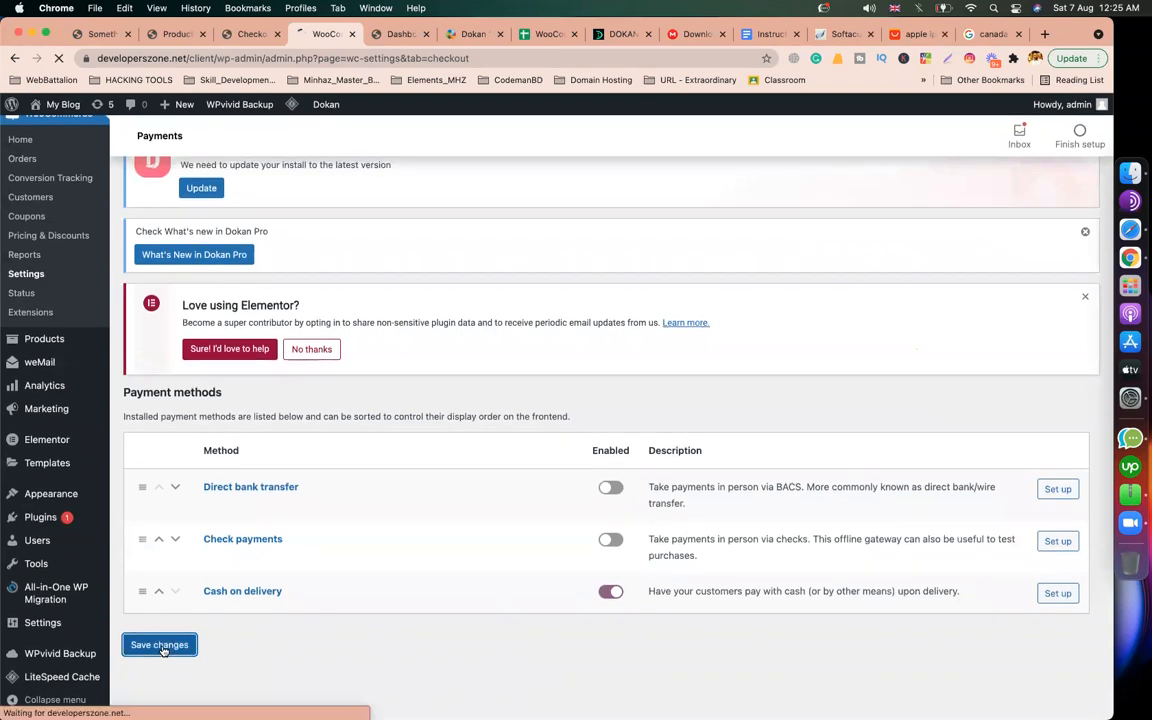
Step: Check the vendor dashboard's Orders page shows no orders, then return to WooCommerce Payments settings
{"action": "left_click", "coordinate": [395, 35]}
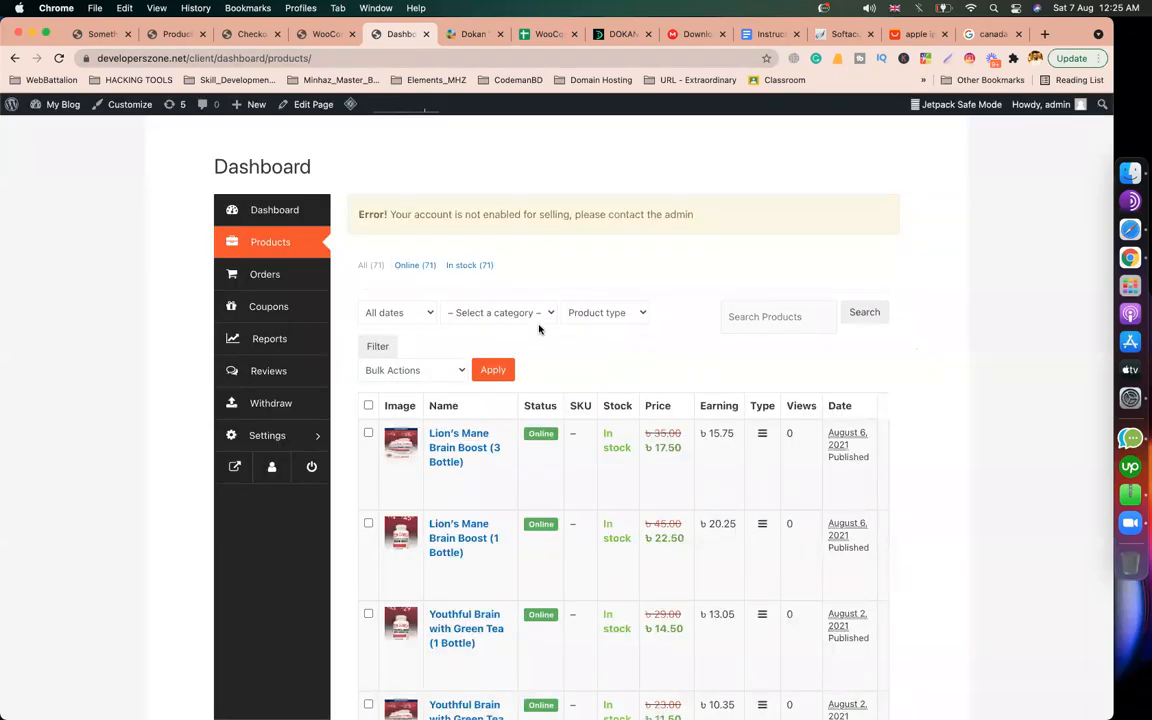
{"action": "left_click", "coordinate": [275, 277]}
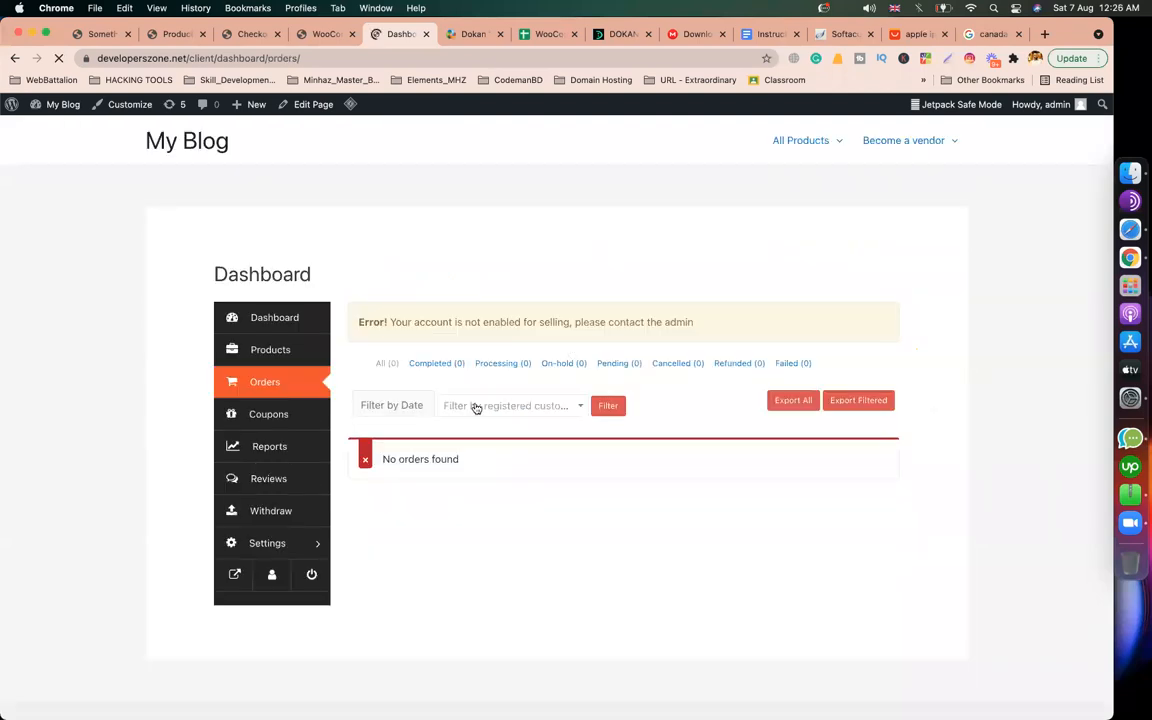
{"action": "left_click", "coordinate": [330, 35]}
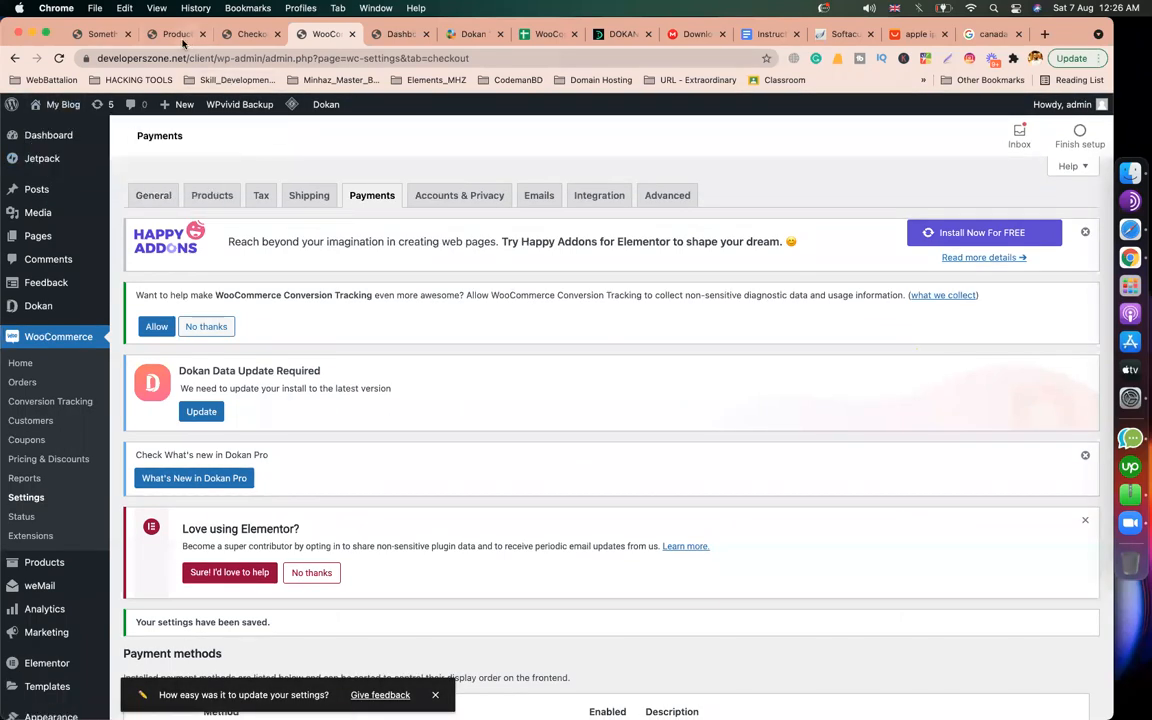
Step: Reload the checkout page and enter the customer's first and last name
{"action": "left_click", "coordinate": [249, 35]}
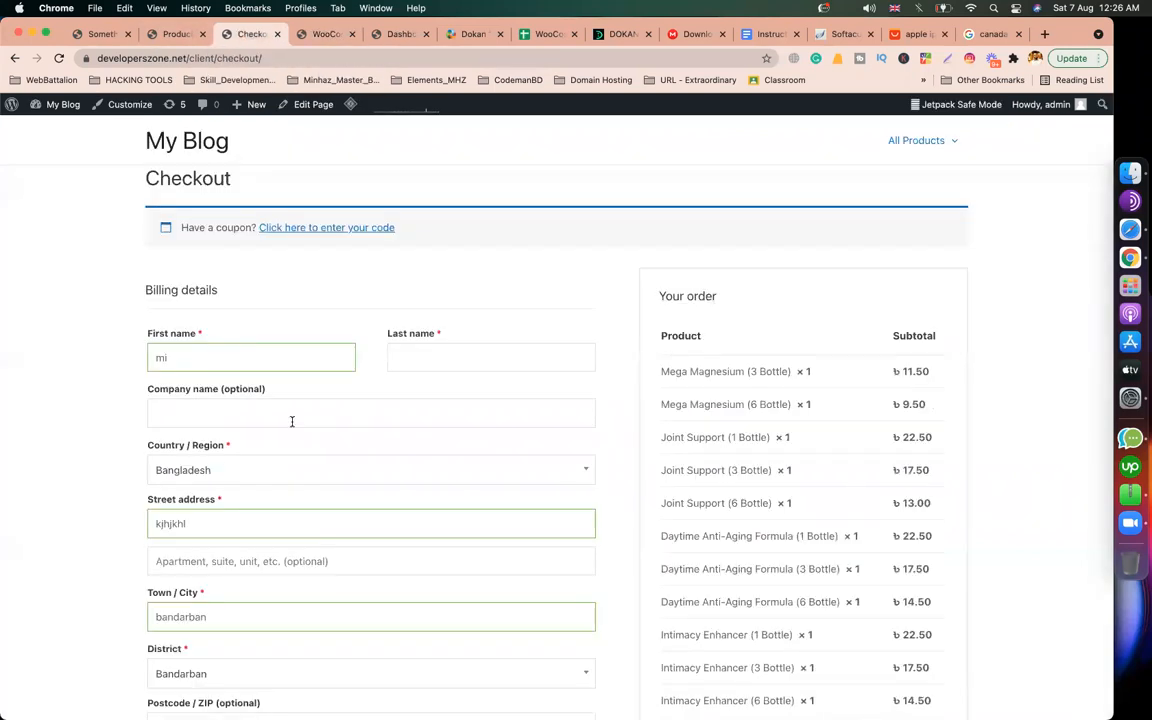
{"action": "left_click", "coordinate": [60, 59]}
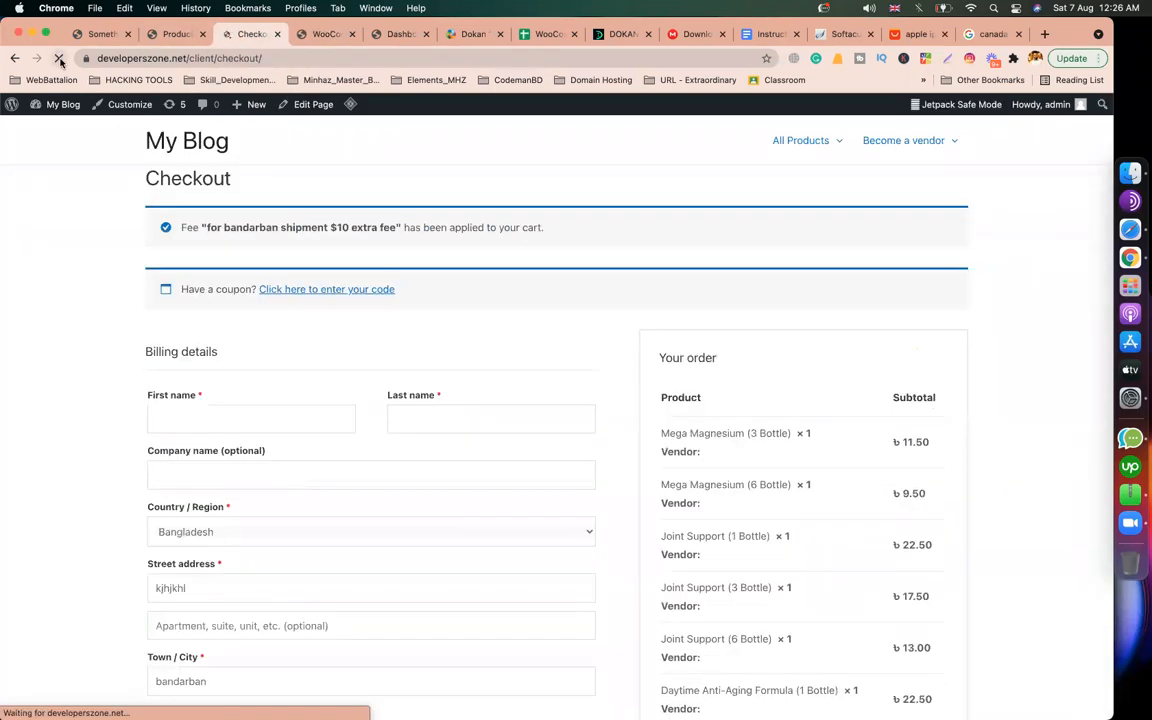
{"action": "scroll", "coordinate": [699, 398], "scroll_direction": "down", "scroll_amount": 5}
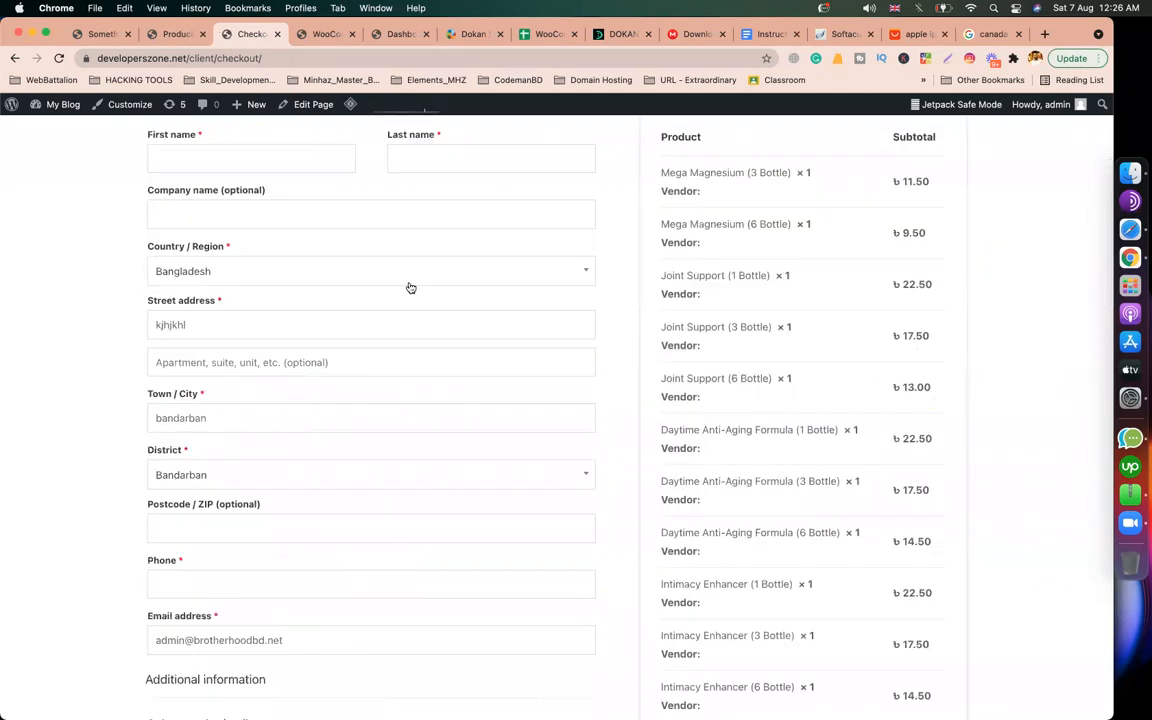
{"action": "scroll", "coordinate": [350, 275], "scroll_direction": "up", "scroll_amount": 2}
{"action": "key", "text": "Tab"}
{"action": "type", "text": "as"}
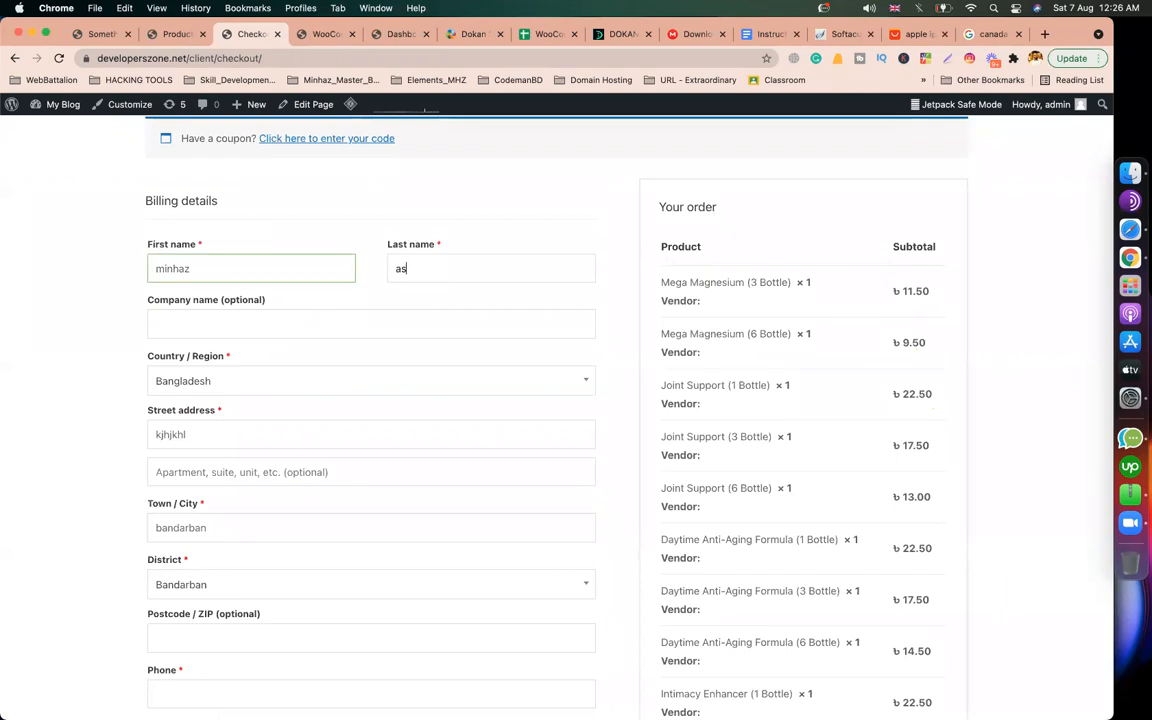
{"action": "key", "text": "Tab"}
Step: Fill in the postcode and phone number, then place the 612.50 cash-on-delivery order
{"action": "scroll", "coordinate": [311, 427], "scroll_direction": "down", "scroll_amount": 3}
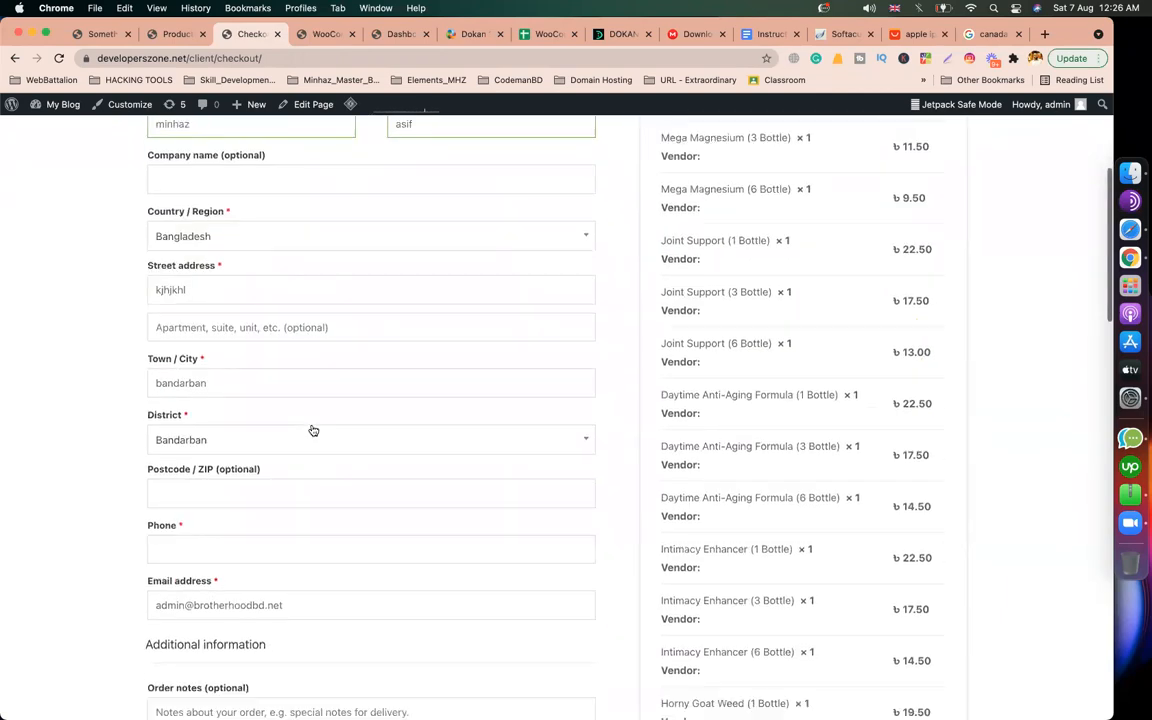
{"action": "scroll", "coordinate": [311, 429], "scroll_direction": "down", "scroll_amount": 2}
{"action": "left_click", "coordinate": [255, 355]}
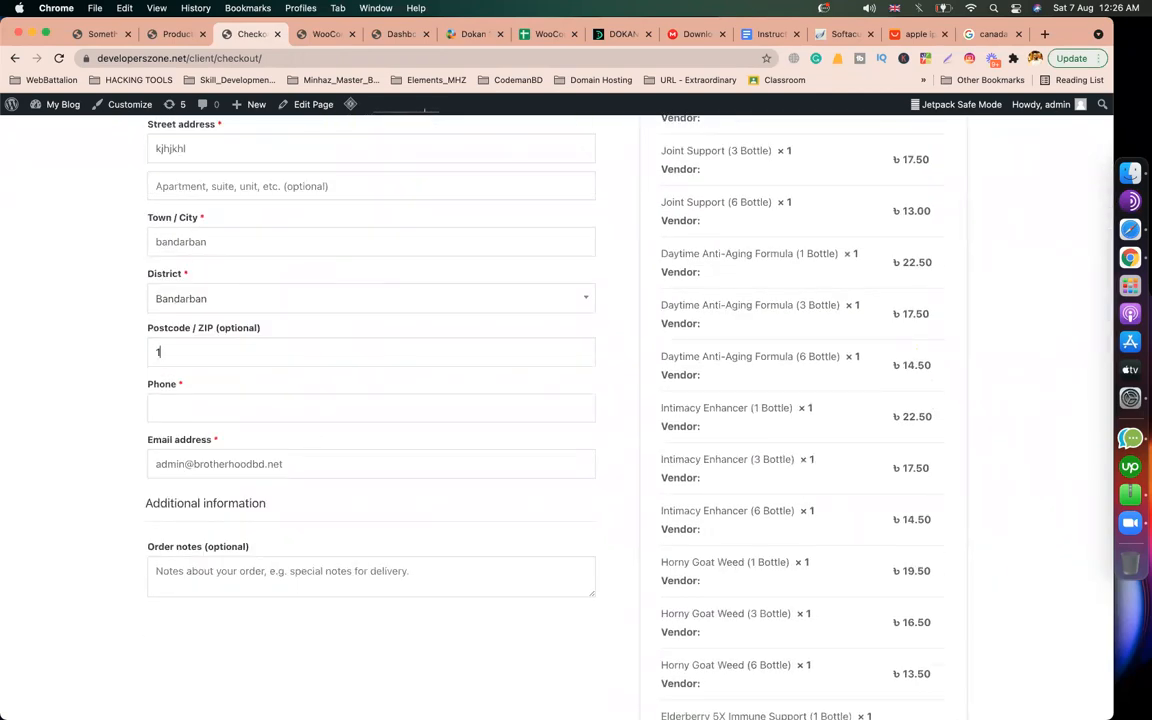
{"action": "left_click", "coordinate": [256, 404]}
{"action": "type", "text": "8797970"}
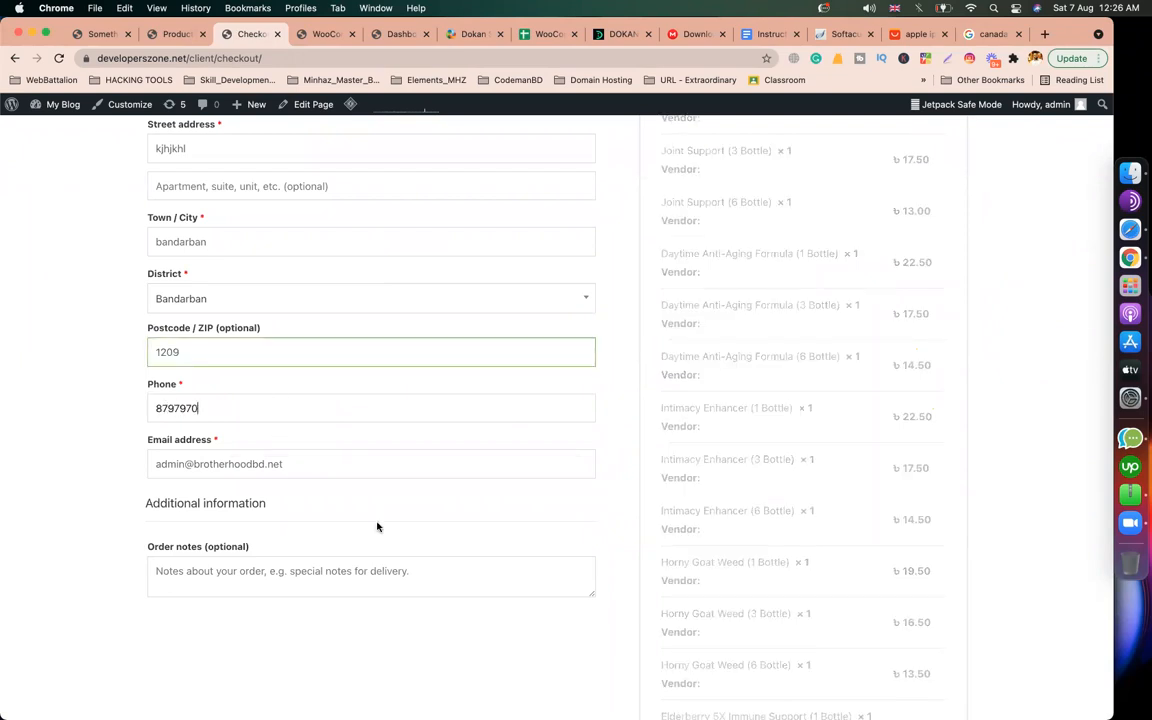
{"action": "scroll", "coordinate": [377, 526], "scroll_direction": "down", "scroll_amount": 20}
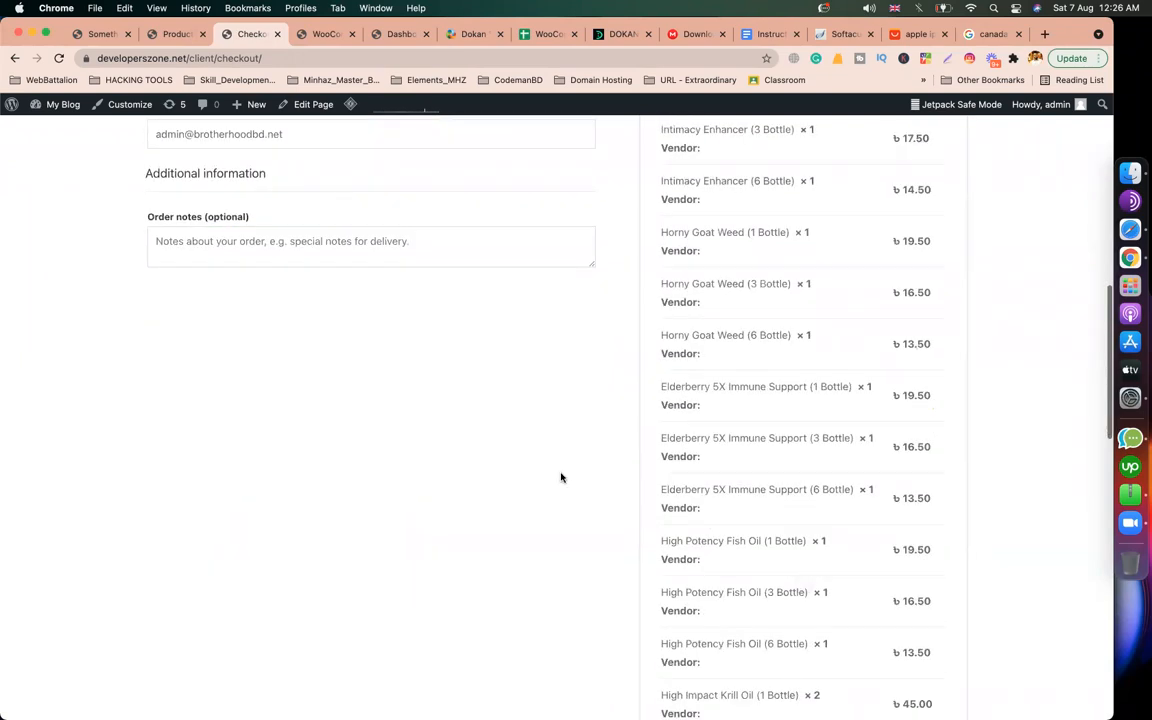
{"action": "scroll", "coordinate": [561, 477], "scroll_direction": "down", "scroll_amount": 5}
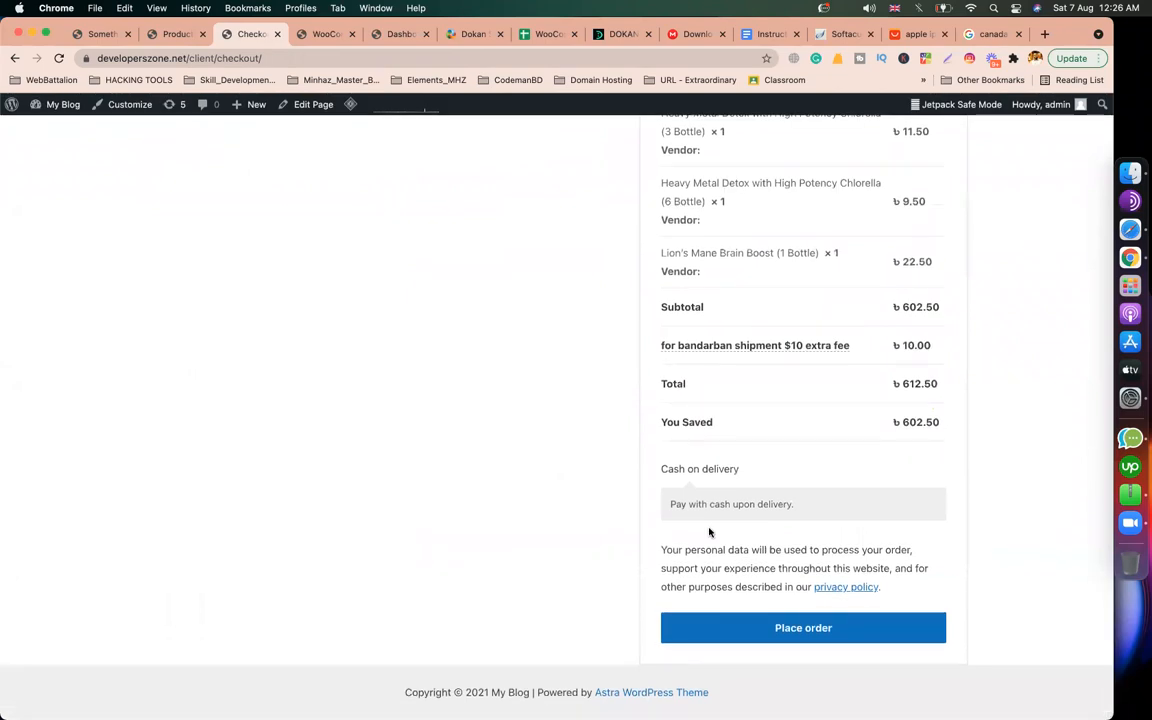
{"action": "left_click", "coordinate": [706, 638]}
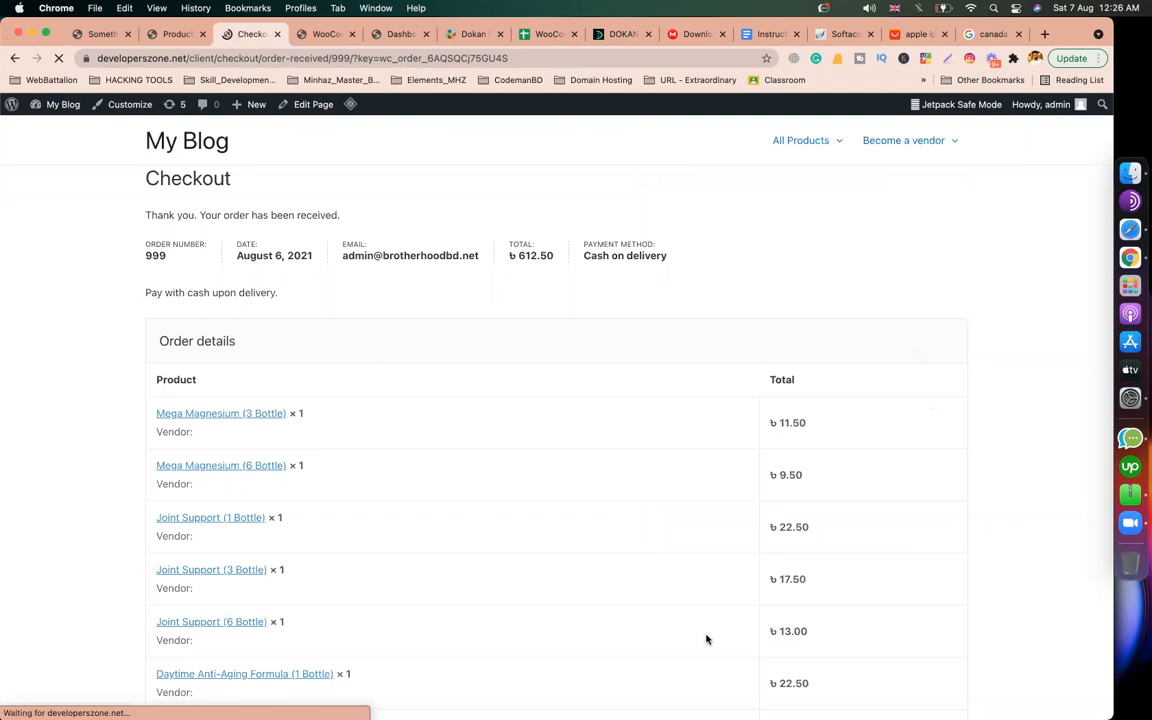
Step: Refresh the vendor Orders list to show Order 999 as Processing, 612.50 total, 552.25 earning
{"action": "triple_click", "coordinate": [125, 200]}
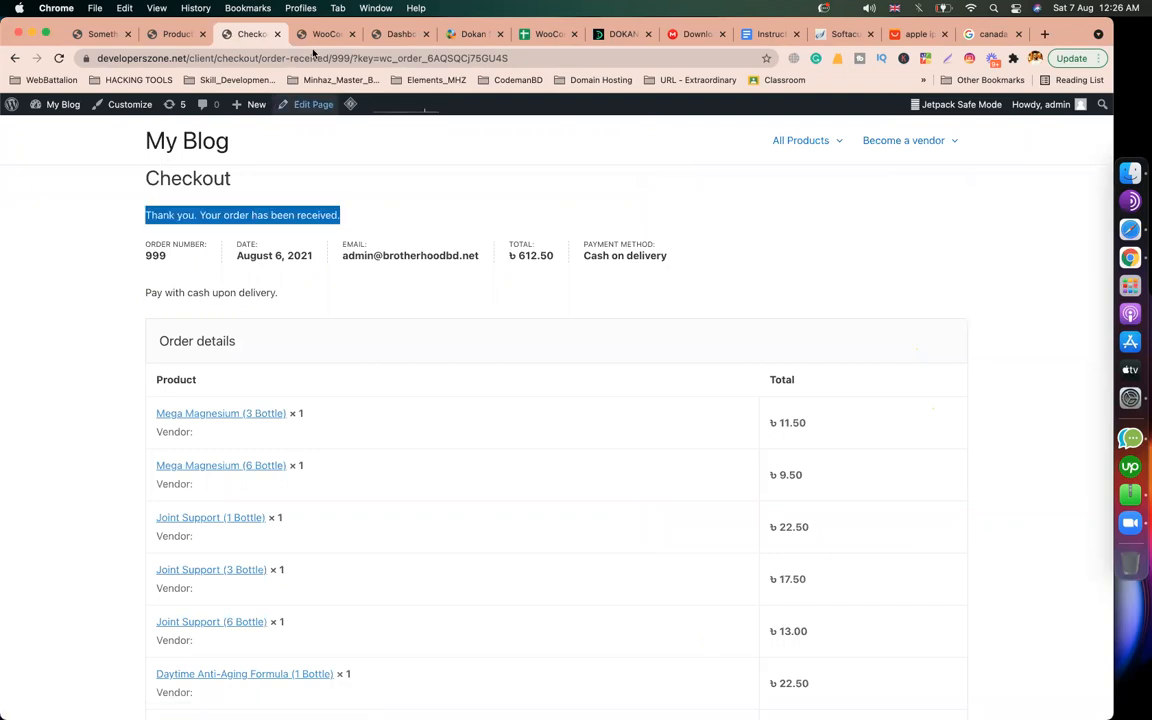
{"action": "left_click", "coordinate": [398, 34]}
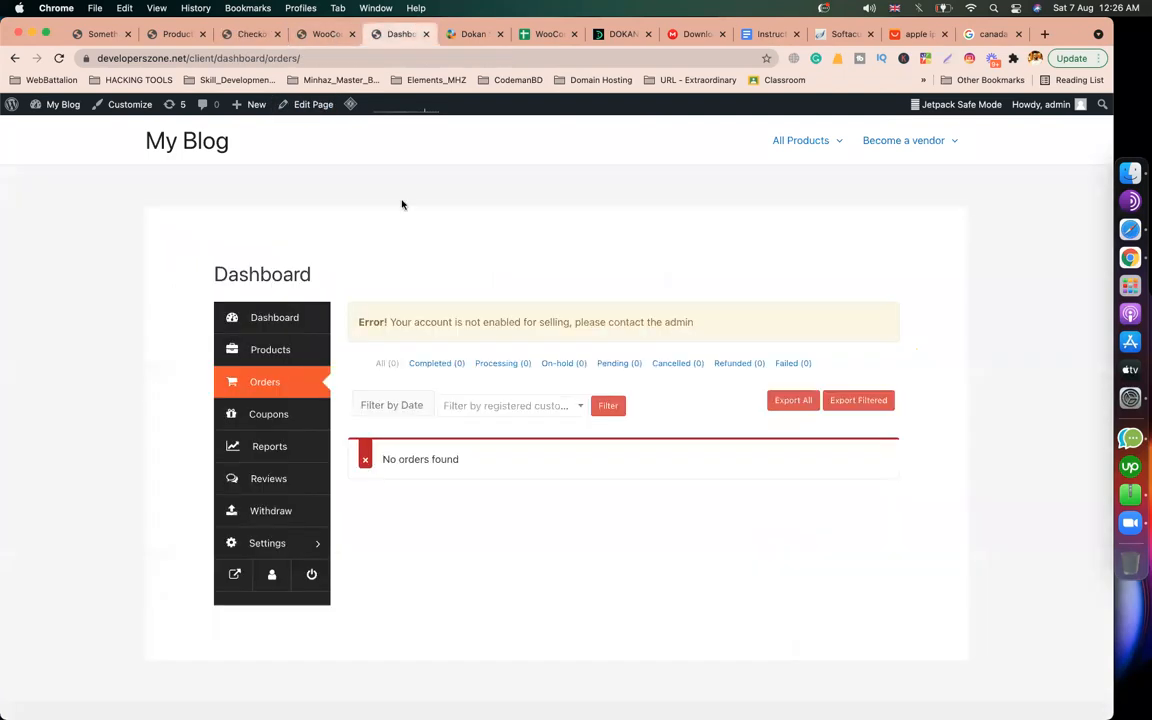
{"action": "left_click", "coordinate": [58, 58]}
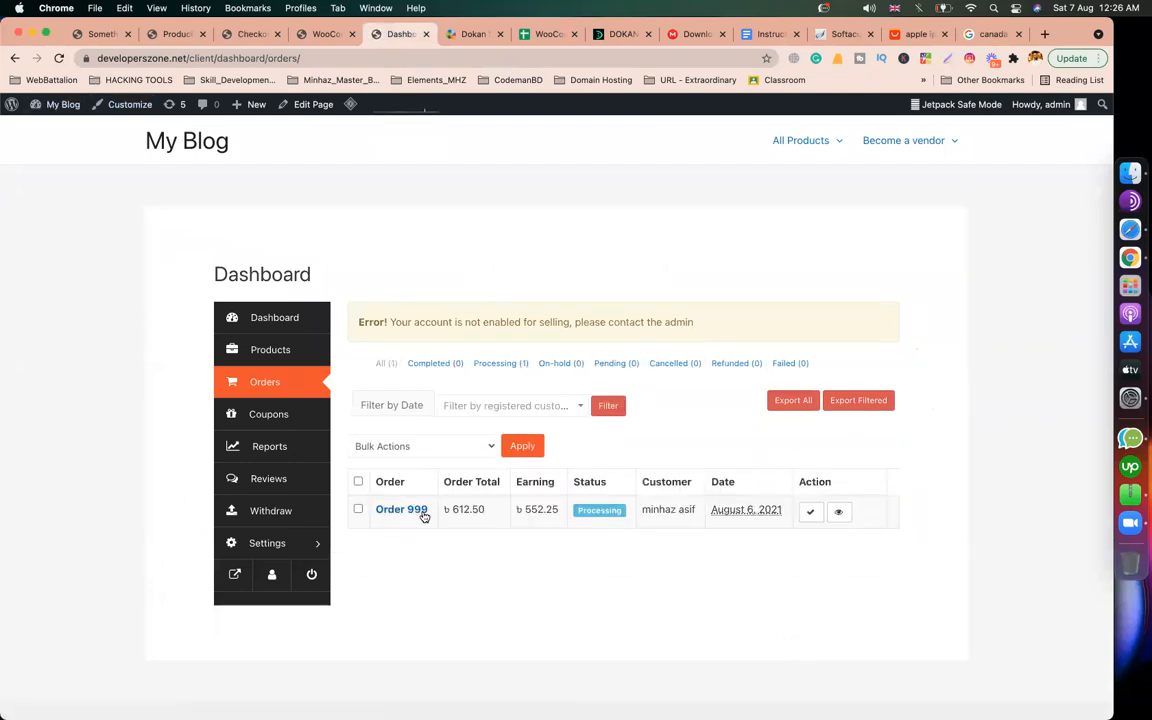
{"action": "scroll", "coordinate": [451, 556], "scroll_direction": "down", "scroll_amount": 4}
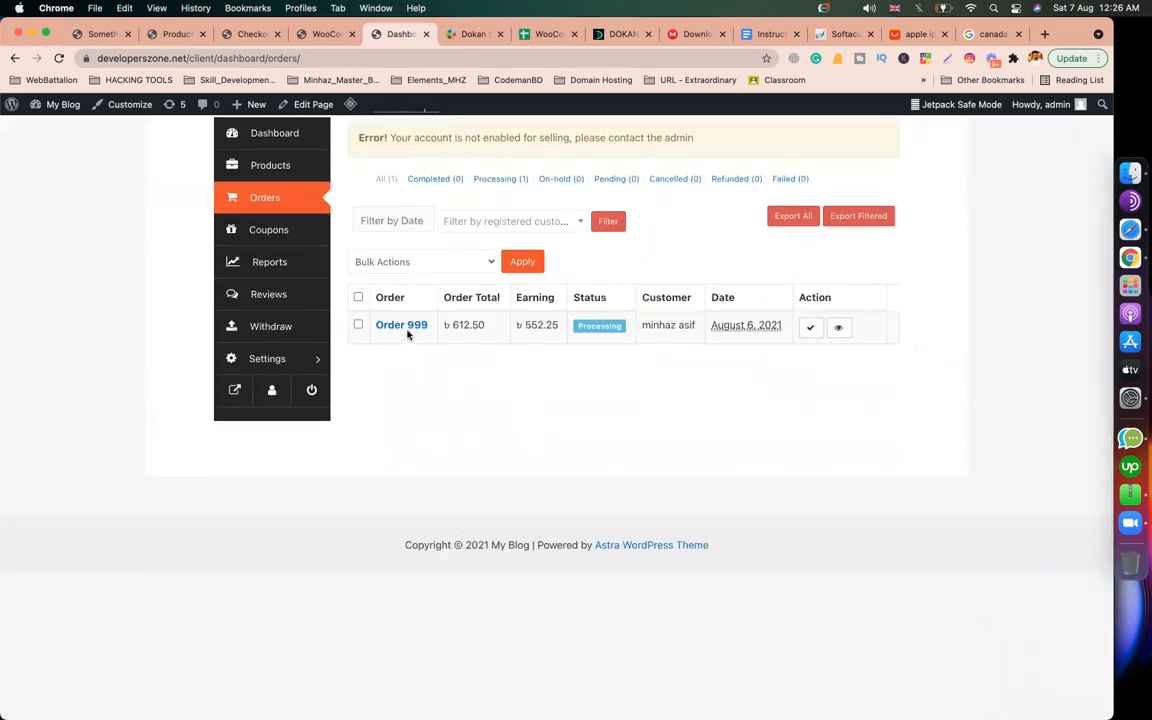
Step: Open Order 999's details in the vendor dashboard and review them
{"action": "left_click", "coordinate": [405, 333]}
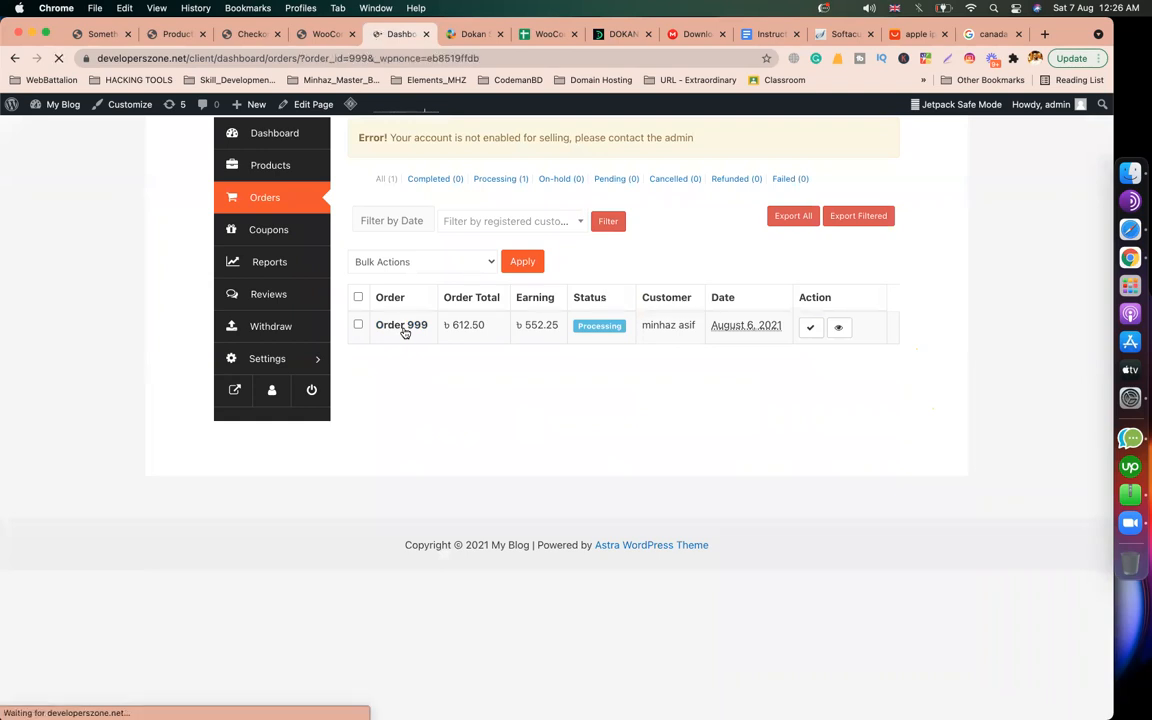
{"action": "scroll", "coordinate": [530, 401], "scroll_direction": "down", "scroll_amount": 5}
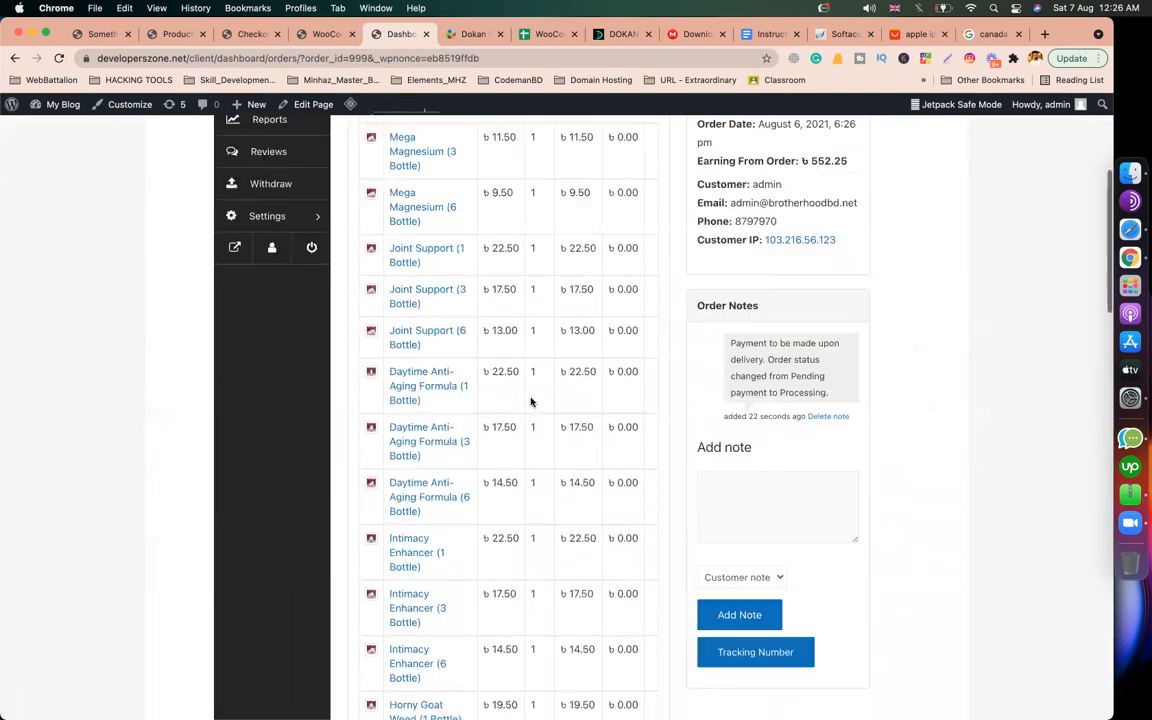
{"action": "scroll", "coordinate": [532, 522], "scroll_direction": "down", "scroll_amount": 3}
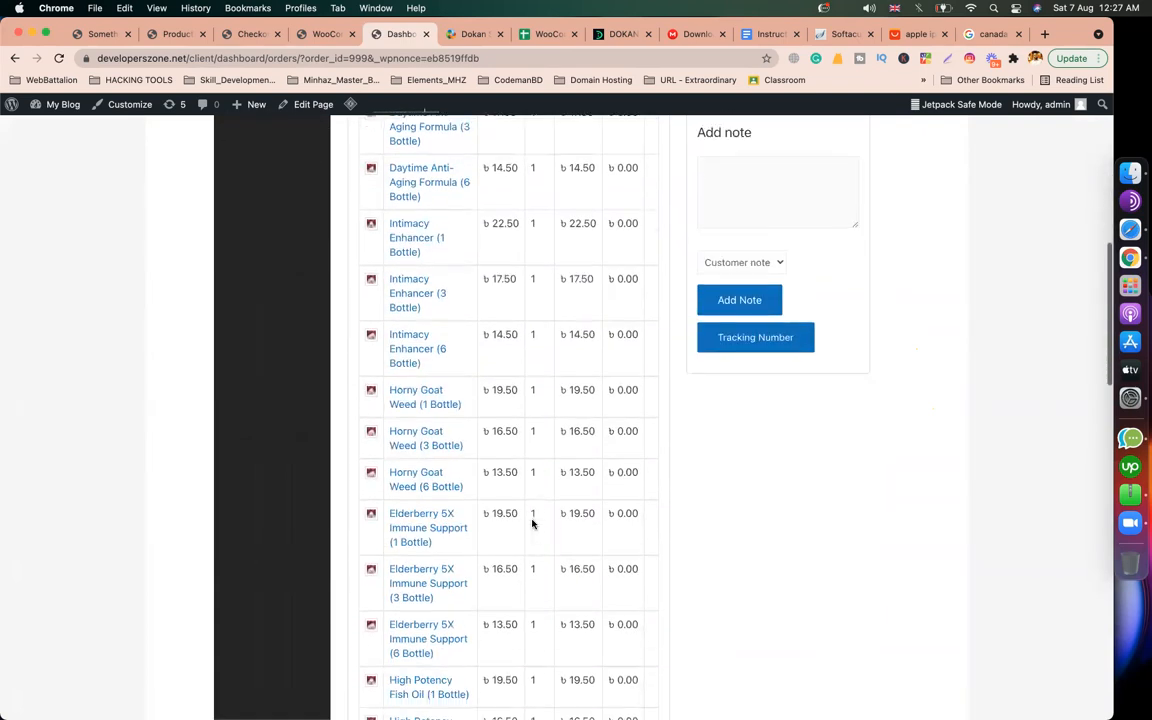
{"action": "scroll", "coordinate": [532, 522], "scroll_direction": "down", "scroll_amount": 10}
{"action": "scroll", "coordinate": [532, 522], "scroll_direction": "up", "scroll_amount": 3}
{"action": "scroll", "coordinate": [532, 517], "scroll_direction": "down", "scroll_amount": 6}
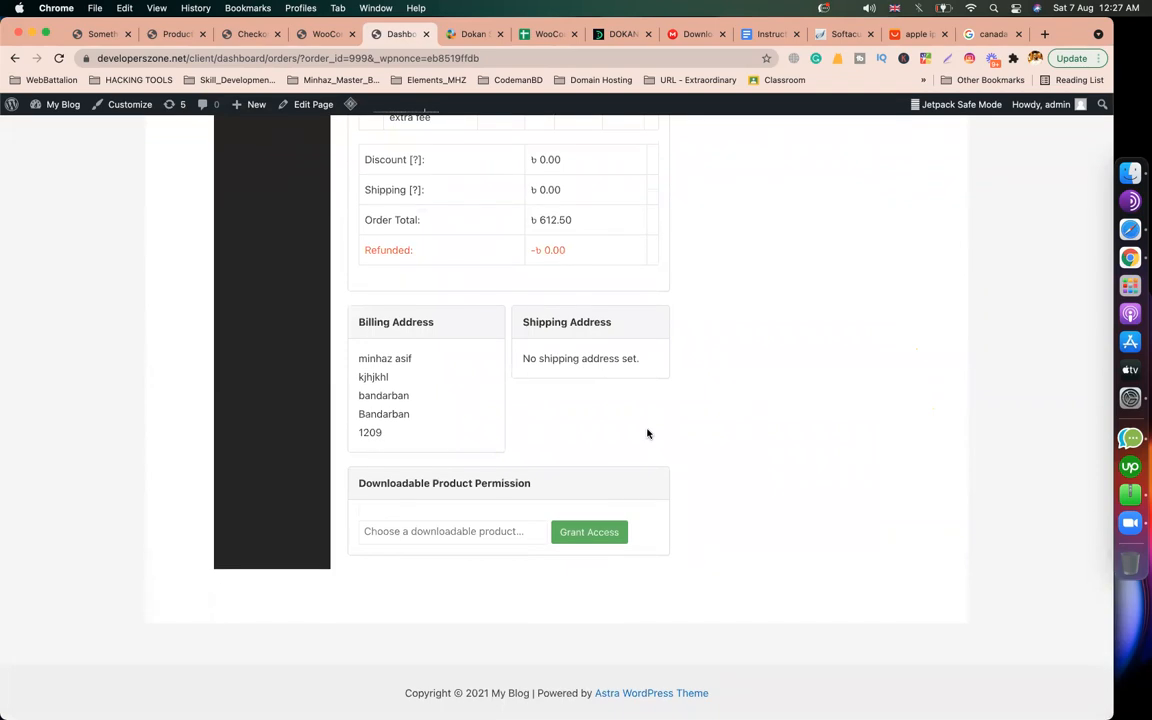
{"action": "scroll", "coordinate": [647, 433], "scroll_direction": "up", "scroll_amount": 15}
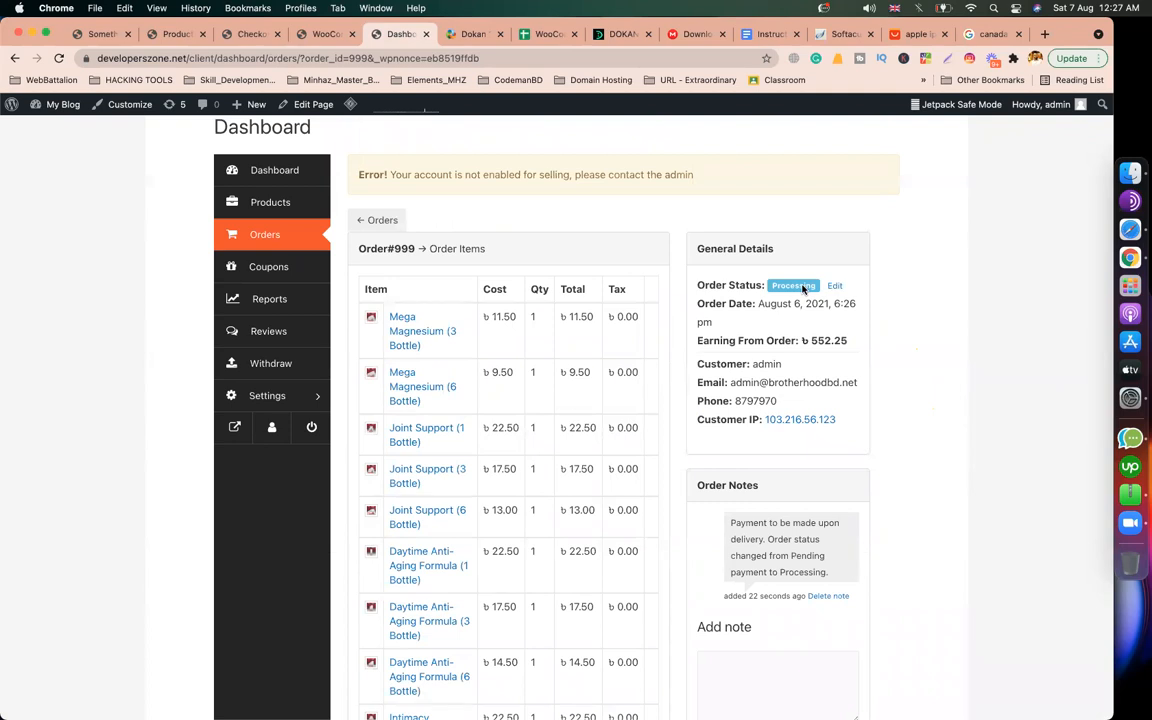
Step: Change Order 999's status to Completed and return to the WooCommerce settings
{"action": "left_click", "coordinate": [835, 286]}
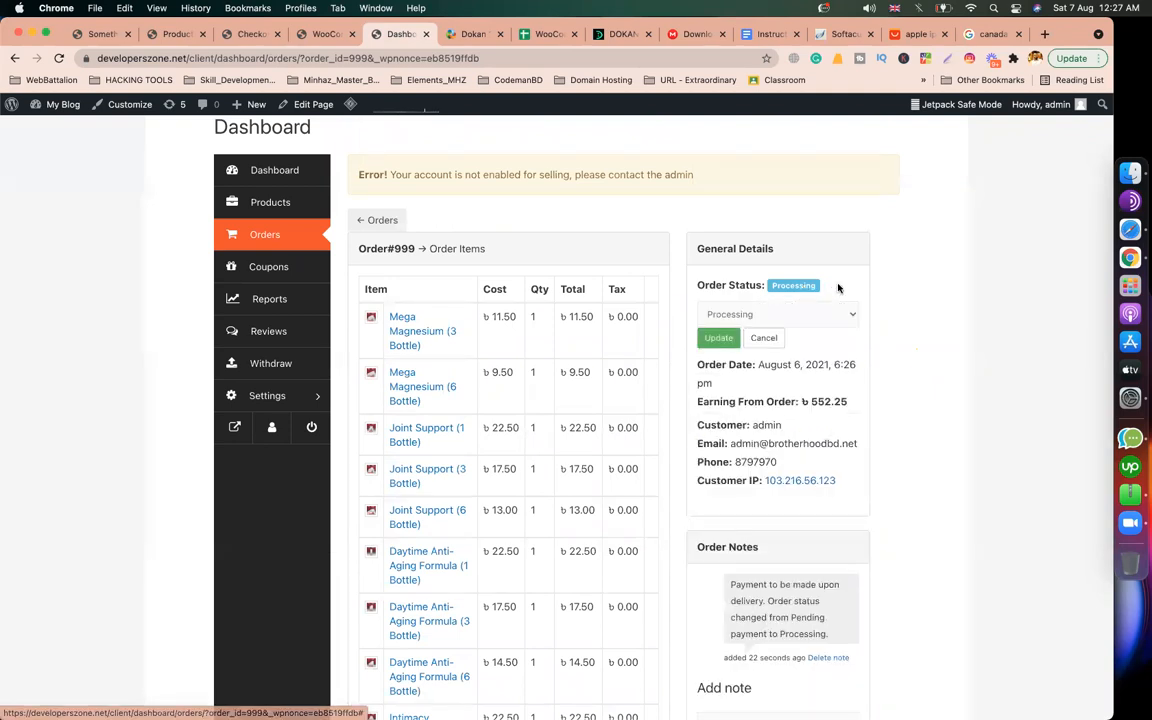
{"action": "left_click", "coordinate": [749, 315]}
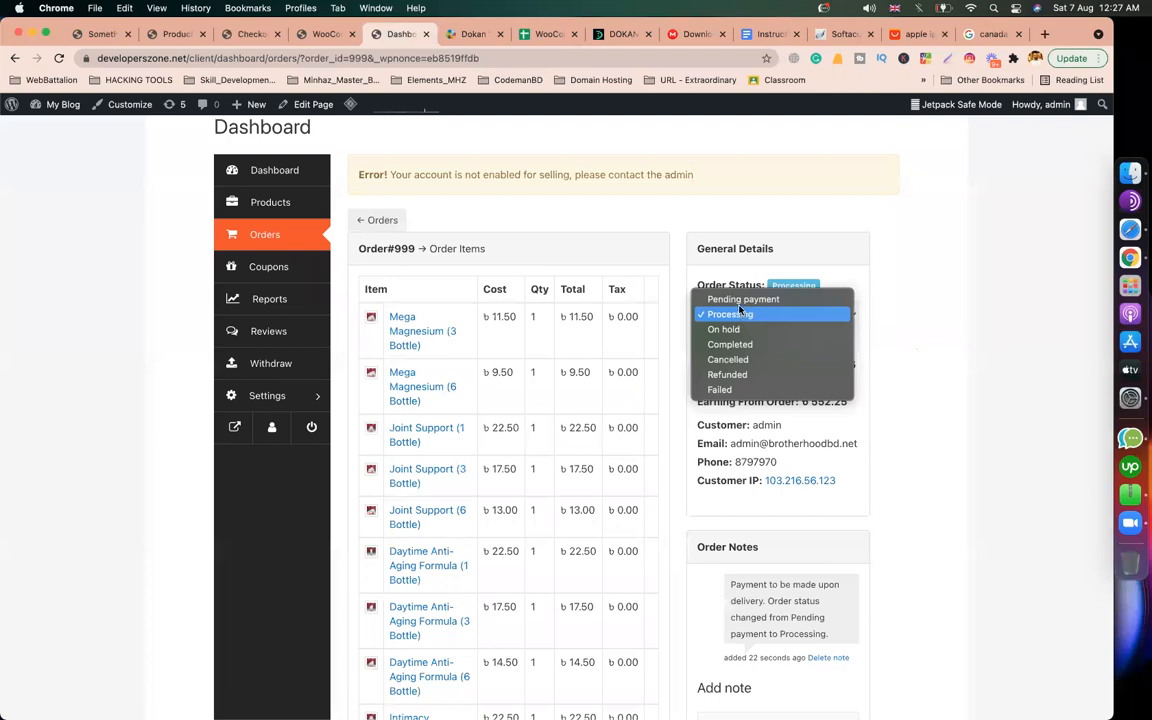
{"action": "left_click", "coordinate": [737, 344]}
{"action": "left_click", "coordinate": [720, 340]}
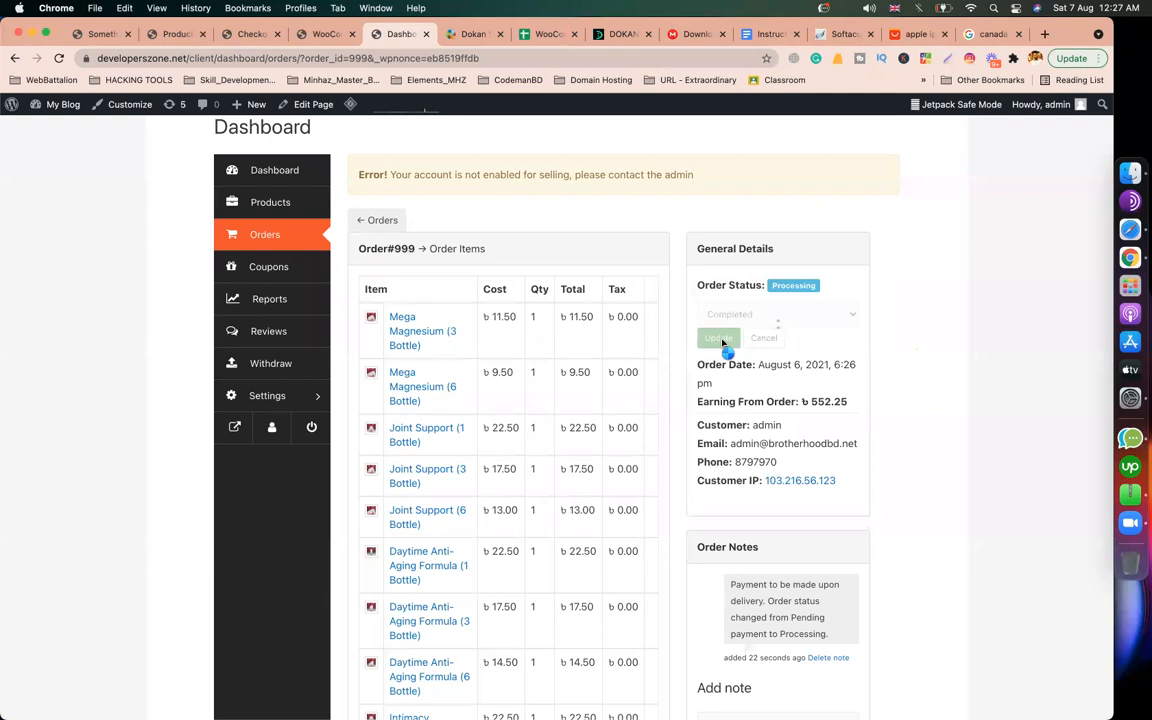
{"action": "left_click", "coordinate": [305, 35]}
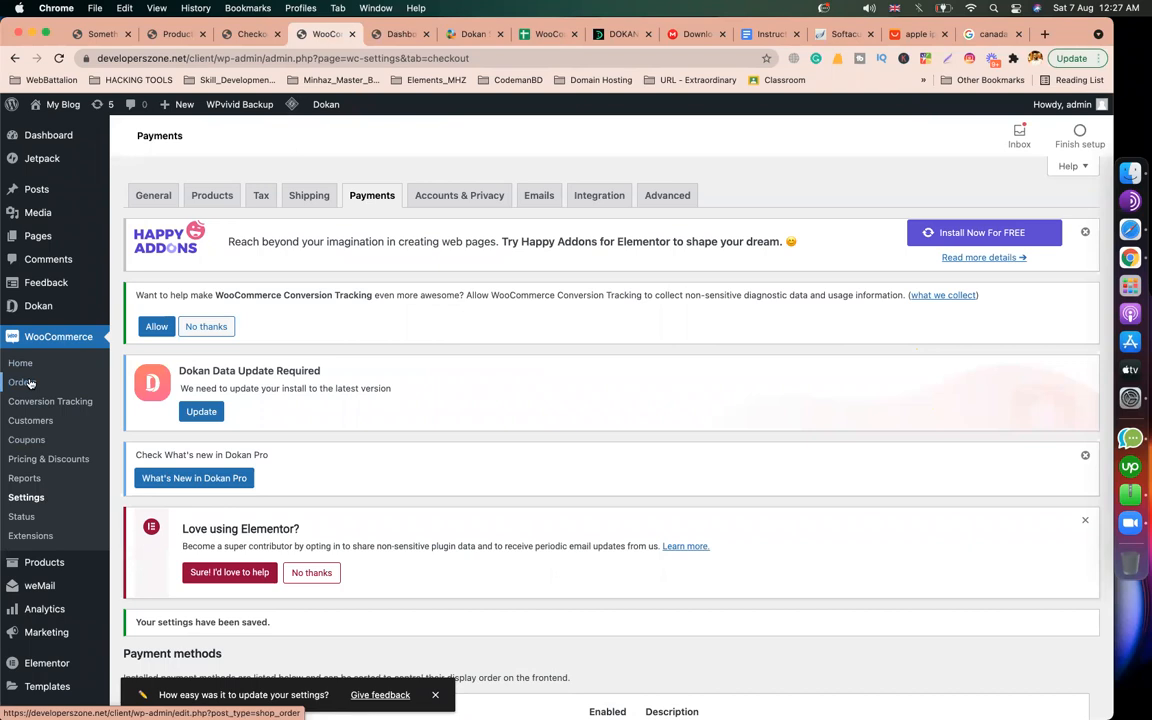
Step: Confirm Order 999 (৳612.50) is Completed in WooCommerce Orders, then view its ৳552.25 vendor earning
{"action": "left_click", "coordinate": [59, 58]}
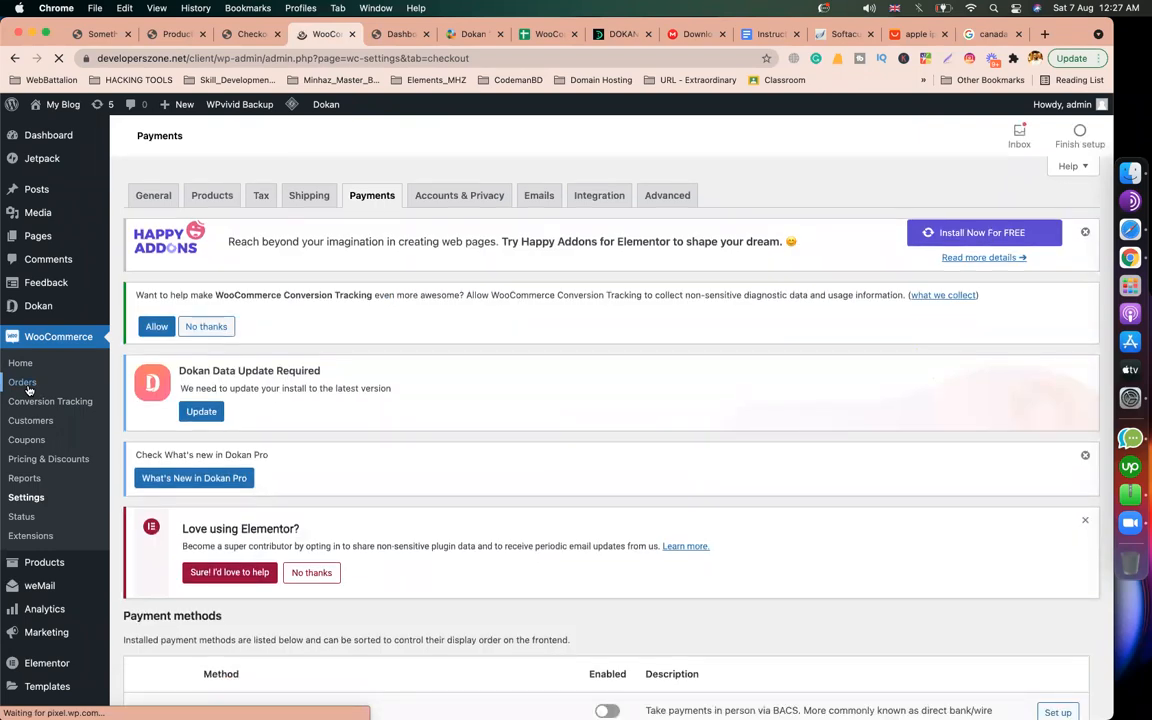
{"action": "left_click", "coordinate": [27, 385]}
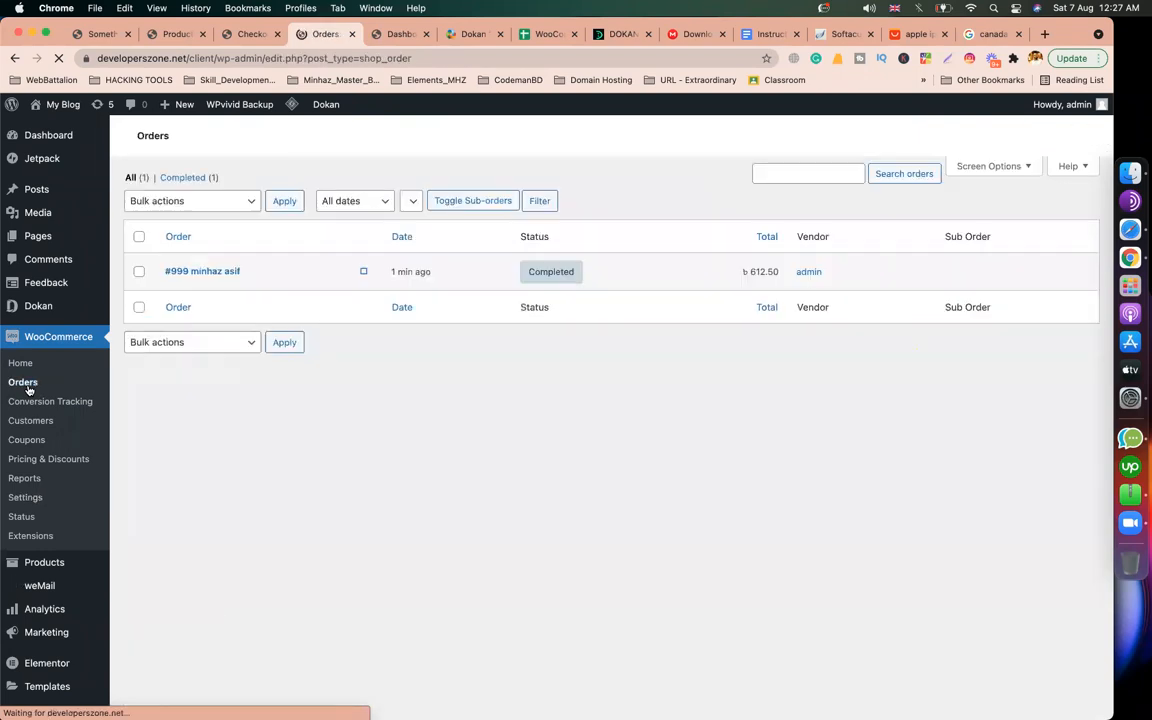
{"action": "scroll", "coordinate": [394, 381], "scroll_direction": "down", "scroll_amount": 5}
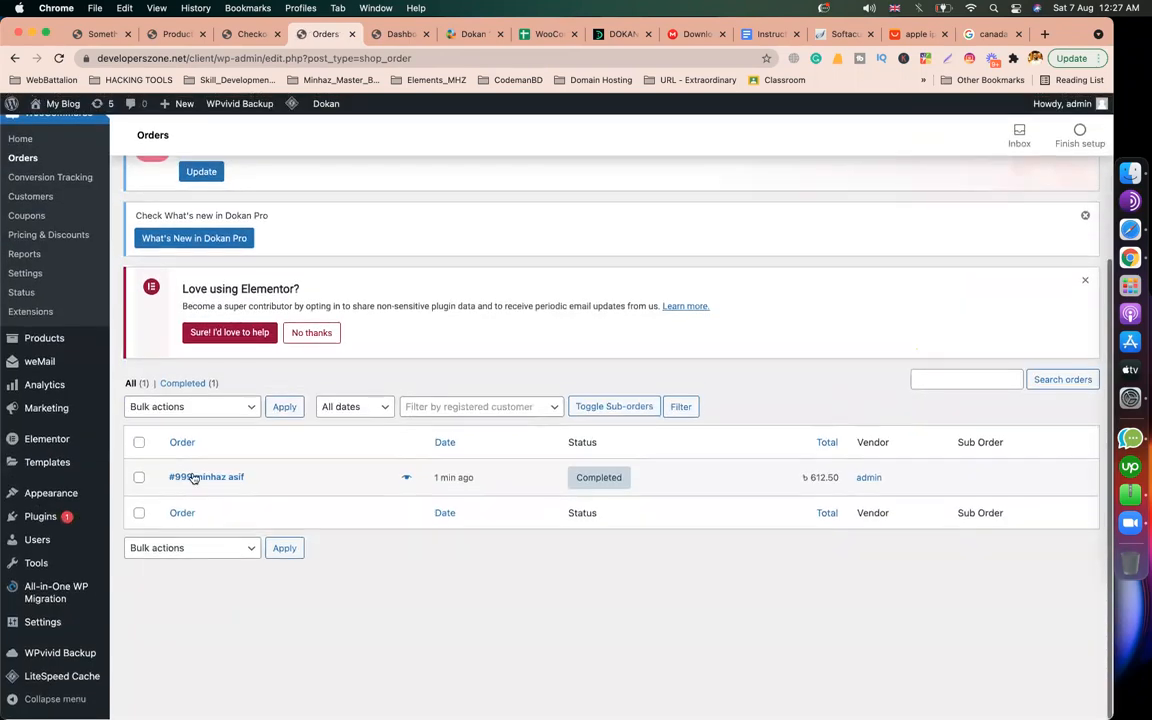
{"action": "mouse_move", "coordinate": [605, 494]}
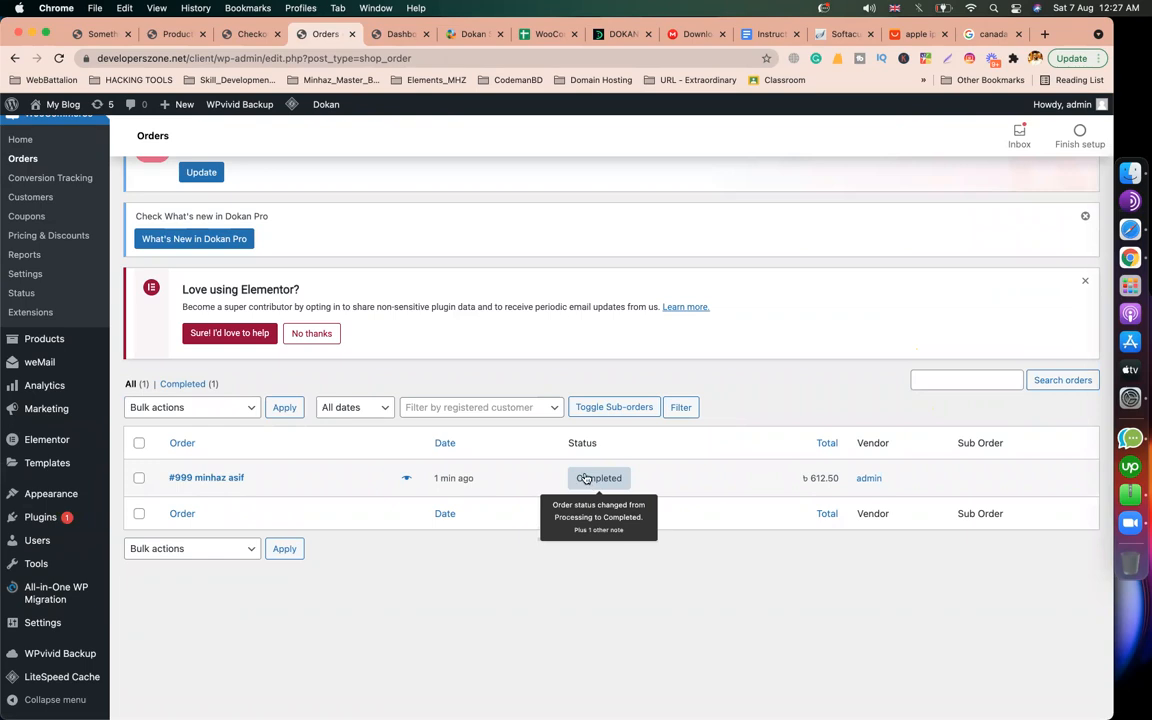
{"action": "left_click", "coordinate": [398, 34]}
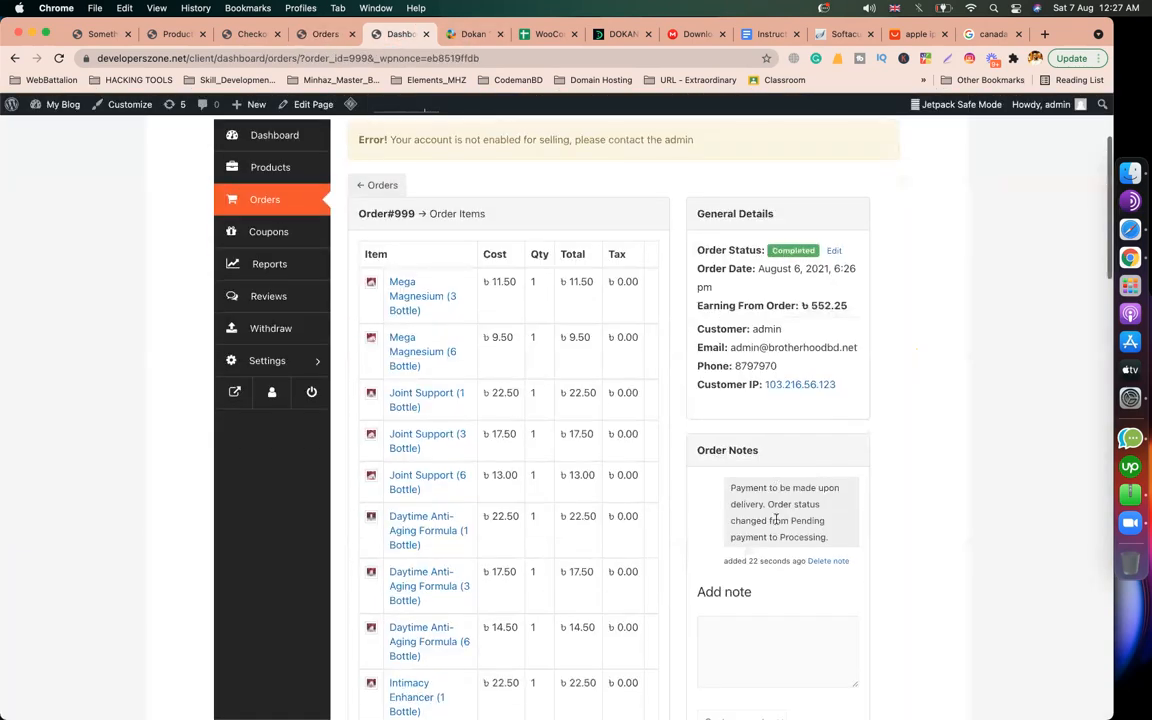
{"action": "scroll", "coordinate": [777, 514], "scroll_direction": "down", "scroll_amount": 5}
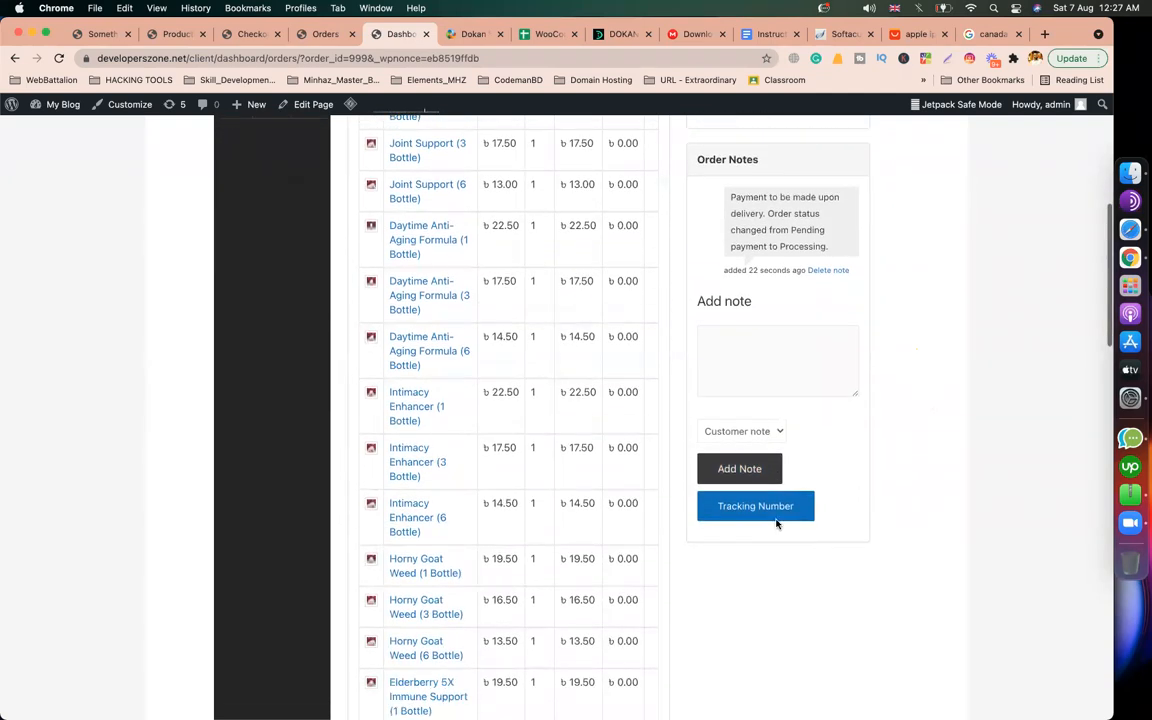
{"action": "scroll", "coordinate": [777, 522], "scroll_direction": "up", "scroll_amount": 5}
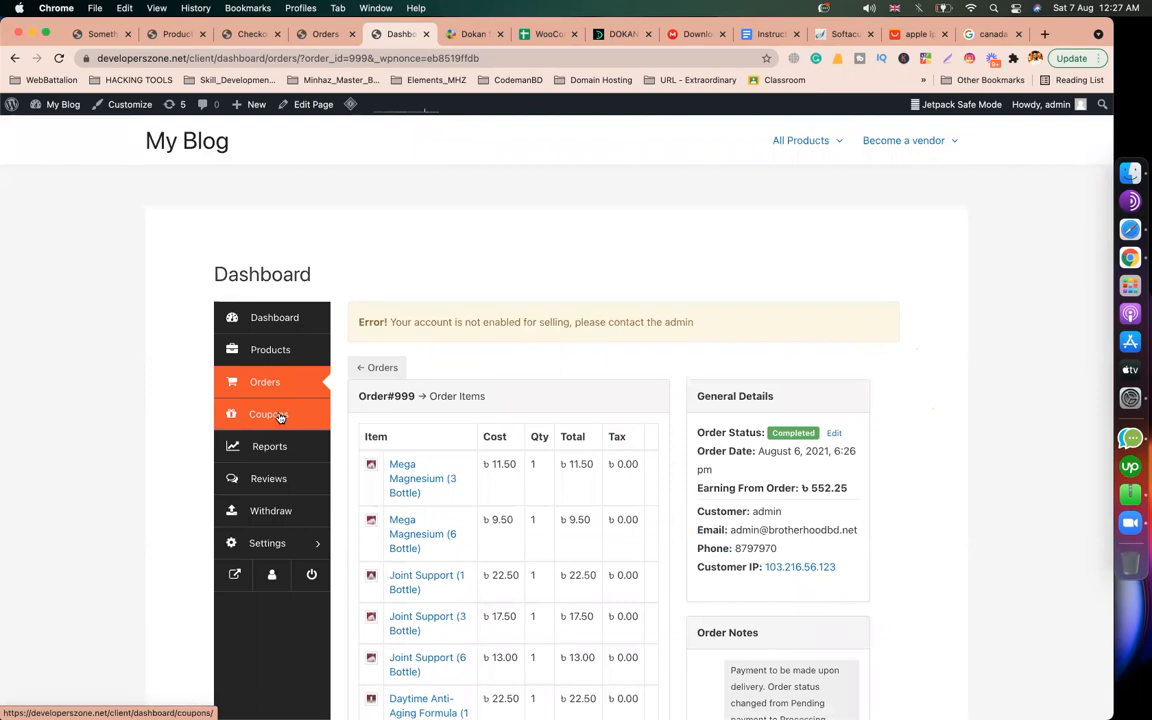
Step: Verify the Withdraw page shows a ৳552.25 current balance, then open the 71-product list
{"action": "left_click", "coordinate": [270, 510]}
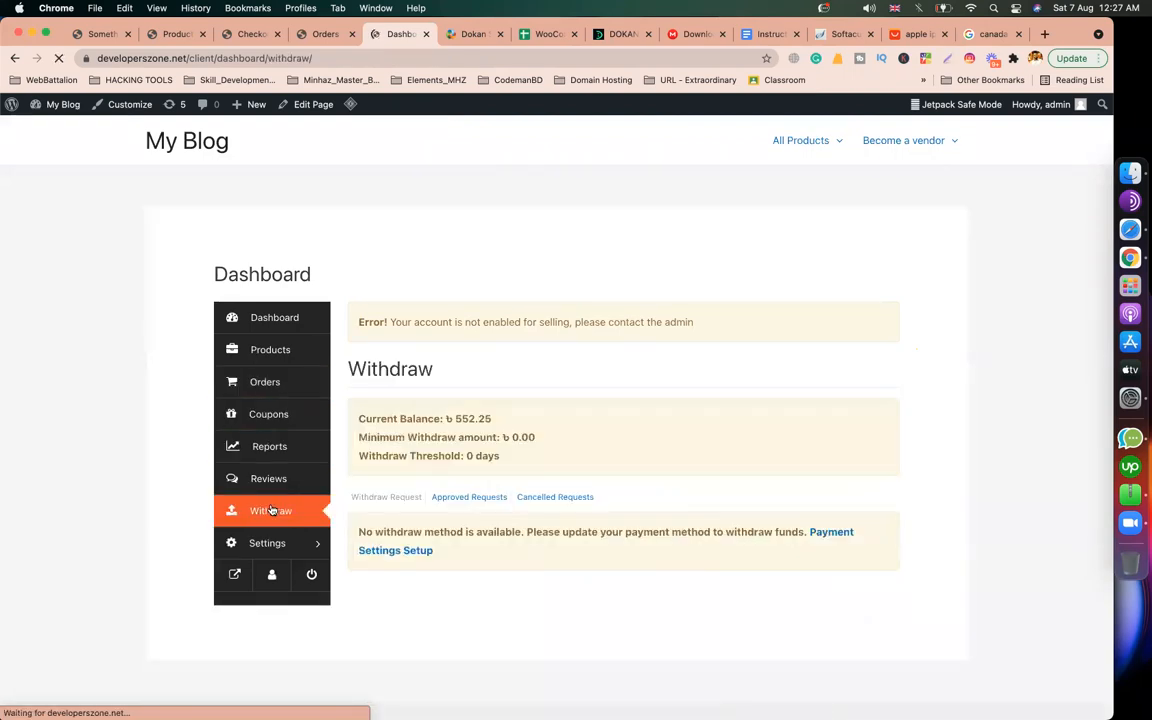
{"action": "left_click_drag", "start_coordinate": [446, 418], "coordinate": [490, 419]}
{"action": "left_click", "coordinate": [545, 430]}
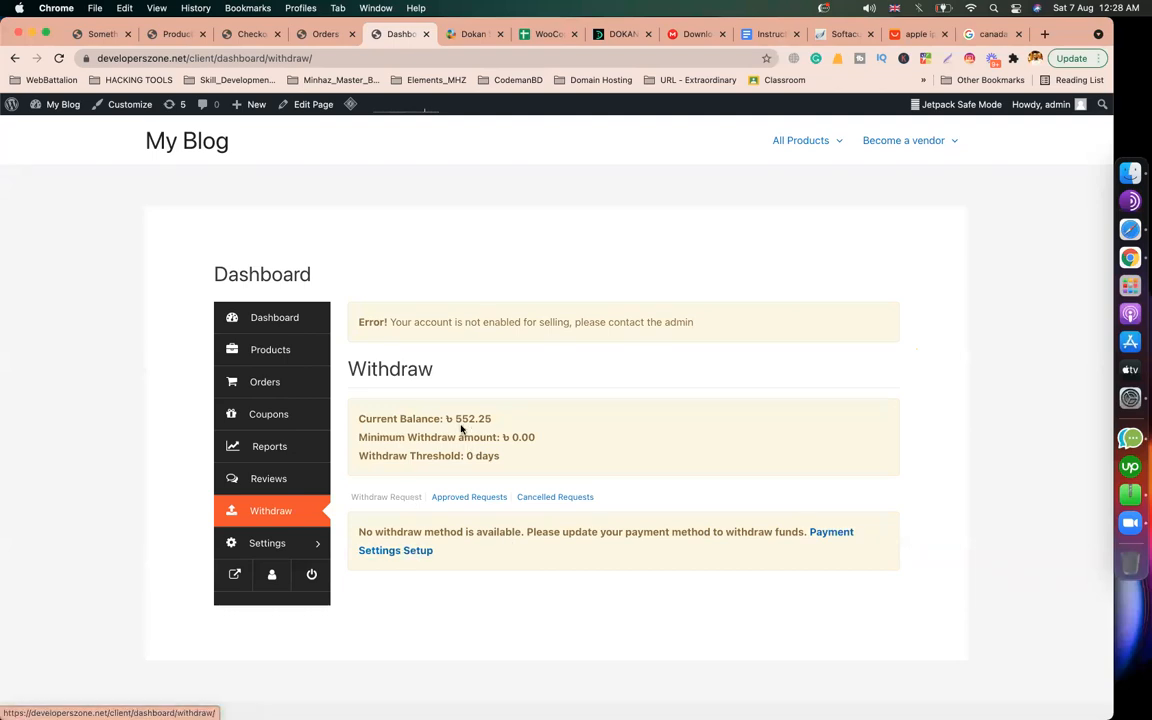
{"action": "double_click", "coordinate": [500, 420]}
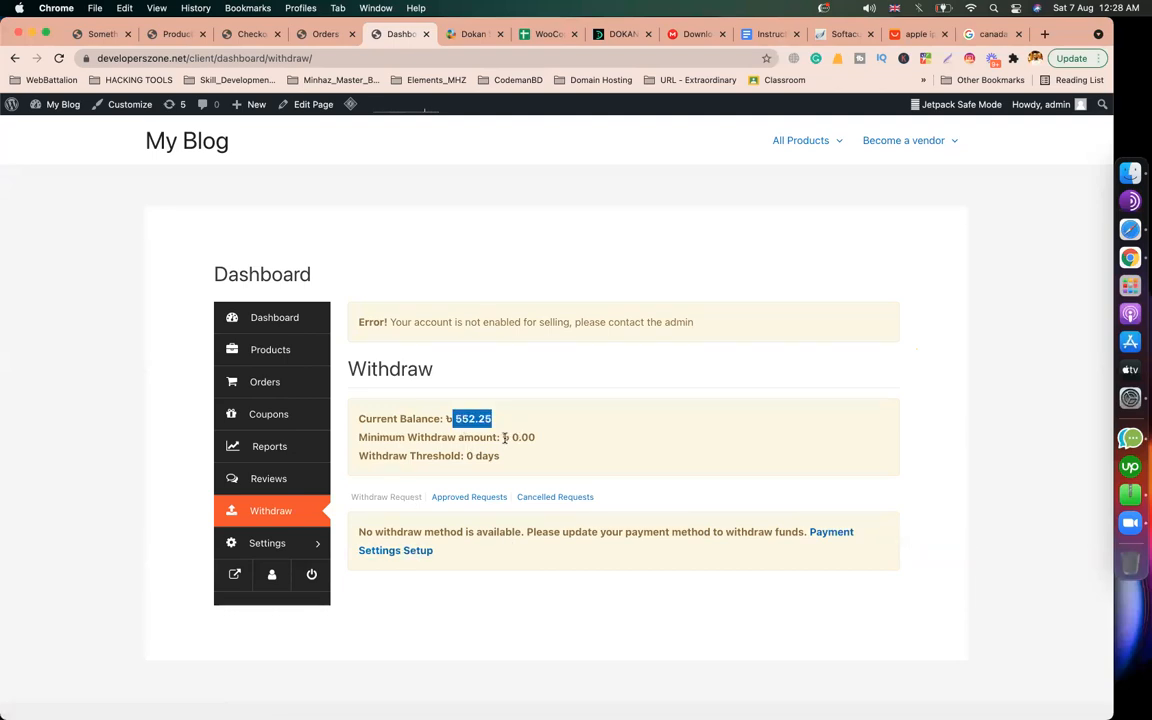
{"action": "left_click_drag", "start_coordinate": [503, 437], "coordinate": [555, 442]}
{"action": "left_click_drag", "start_coordinate": [446, 417], "coordinate": [495, 423]}
{"action": "left_click", "coordinate": [251, 350]}
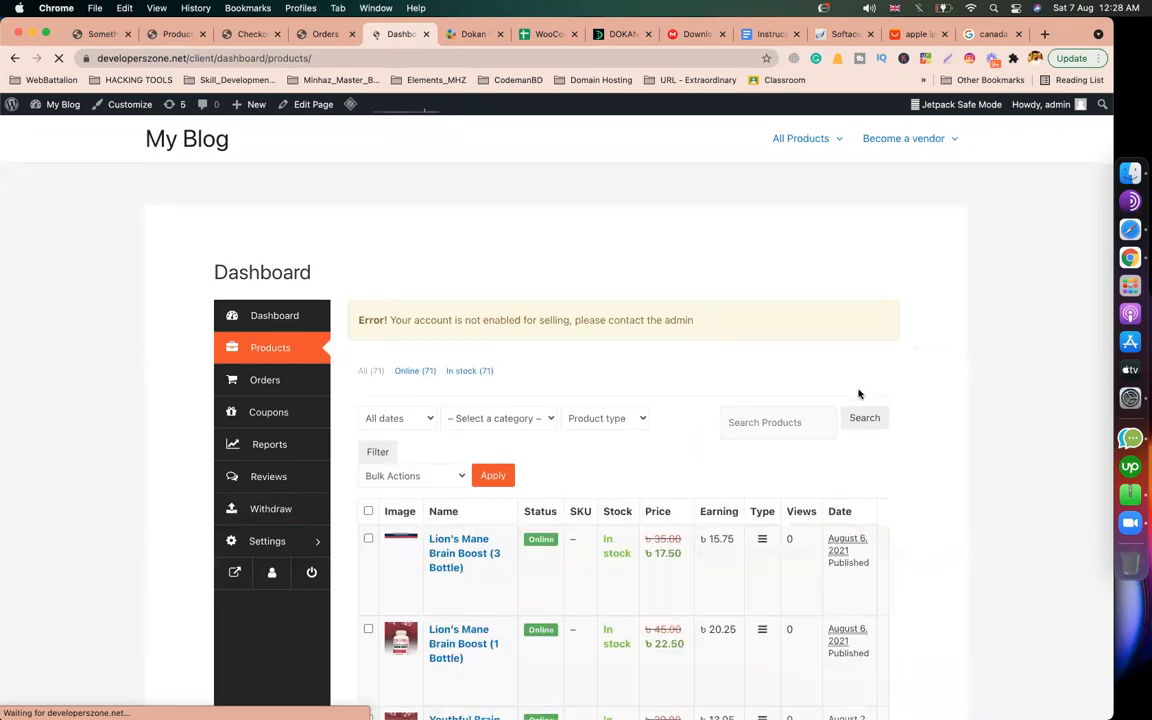
{"action": "scroll", "coordinate": [858, 393], "scroll_direction": "down", "scroll_amount": 3}
{"action": "scroll", "coordinate": [858, 393], "scroll_direction": "down", "scroll_amount": 1}
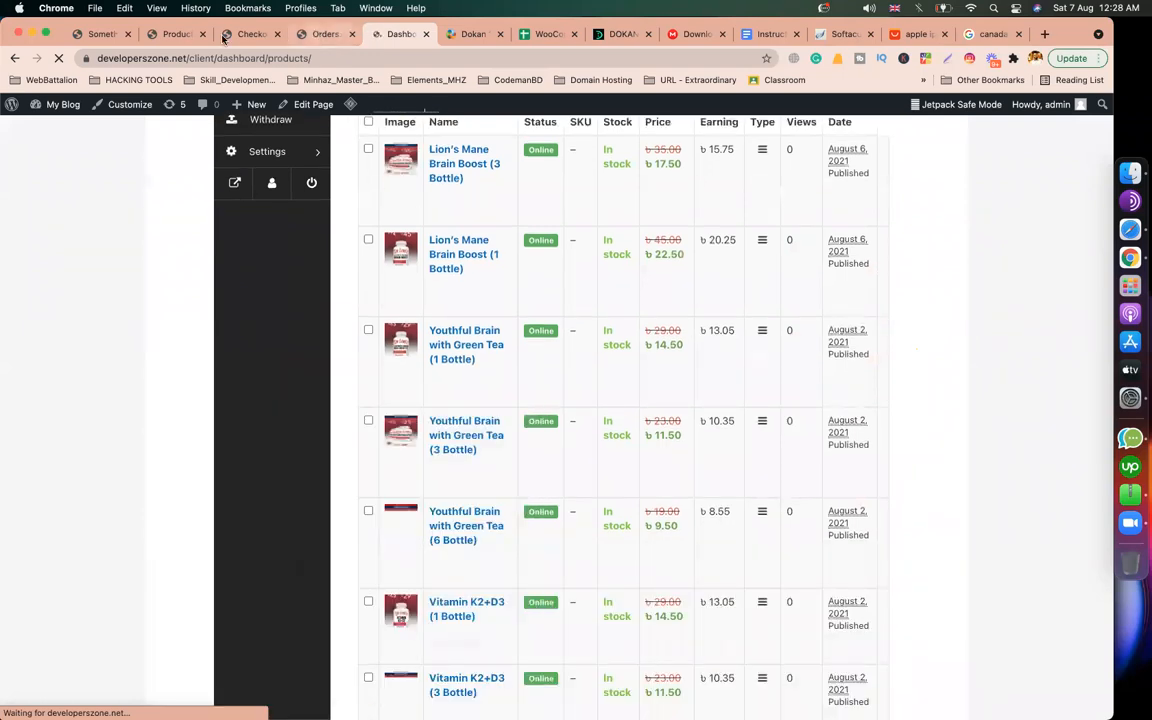
{"action": "left_click", "coordinate": [318, 36]}
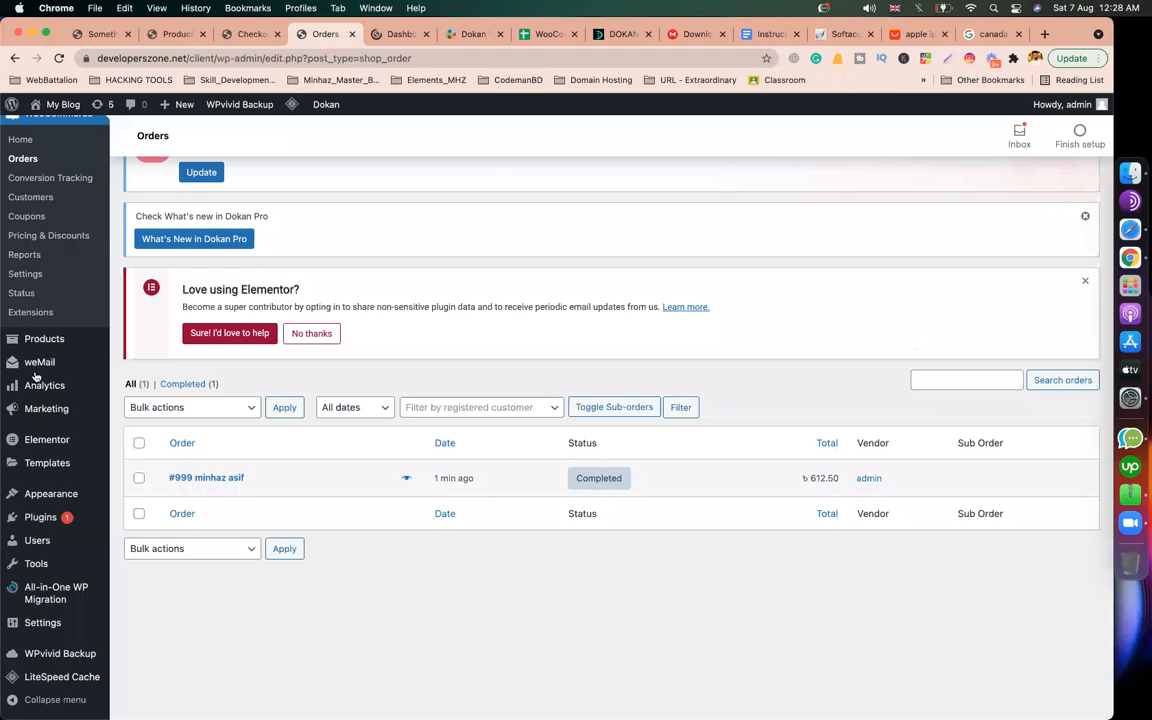
{"action": "scroll", "coordinate": [36, 378], "scroll_direction": "up", "scroll_amount": 3}
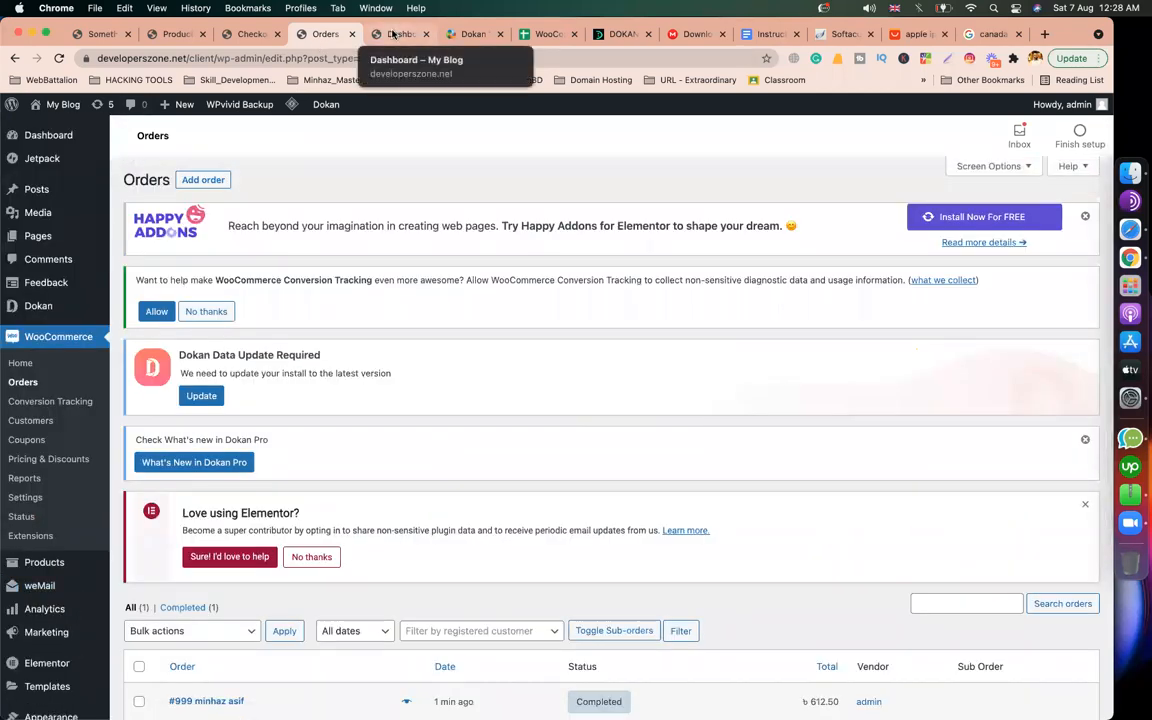
{"action": "left_click", "coordinate": [395, 35]}
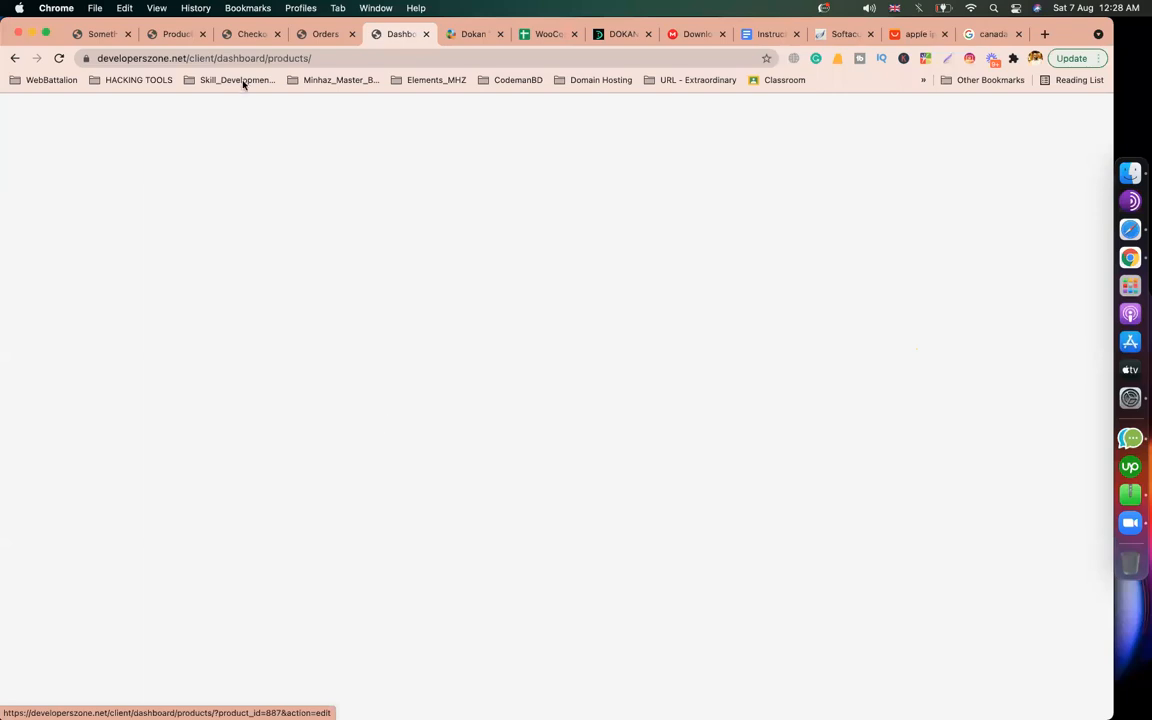
Step: Open the Store List and confirm it shows one vendor store
{"action": "left_click_drag", "start_coordinate": [219, 57], "coordinate": [548, 118]}
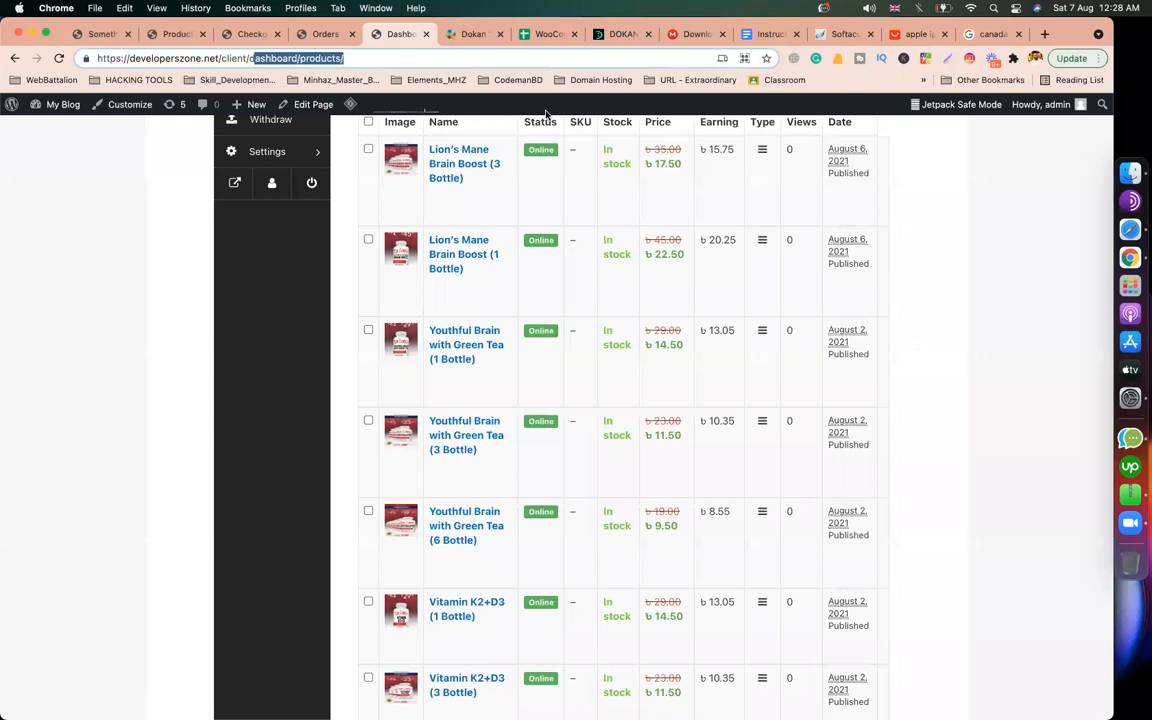
{"action": "left_click", "coordinate": [1050, 420]}
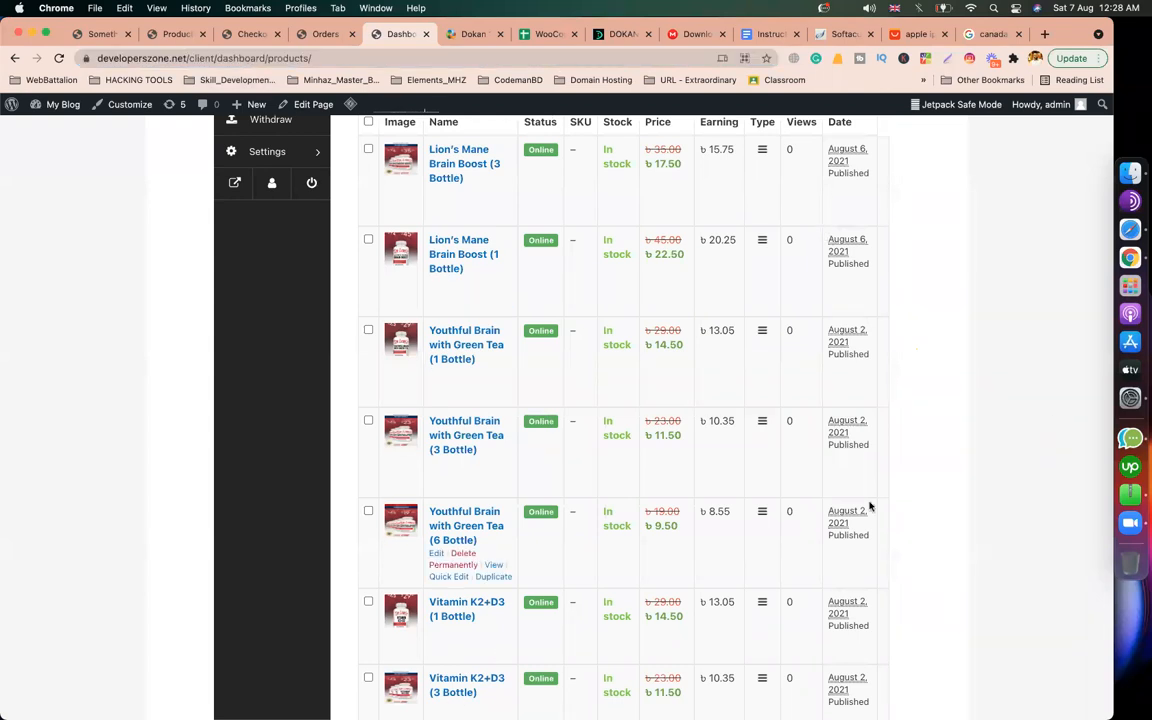
{"action": "scroll", "coordinate": [869, 507], "scroll_direction": "up", "scroll_amount": 5}
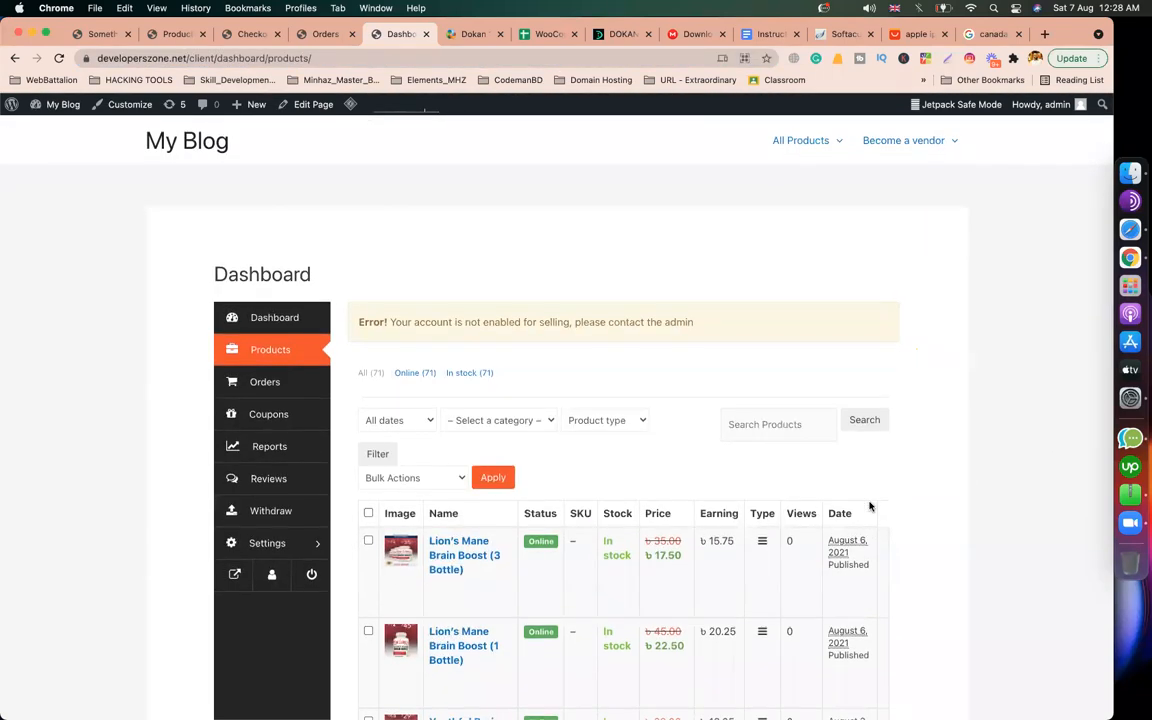
{"action": "mouse_move", "coordinate": [900, 150]}
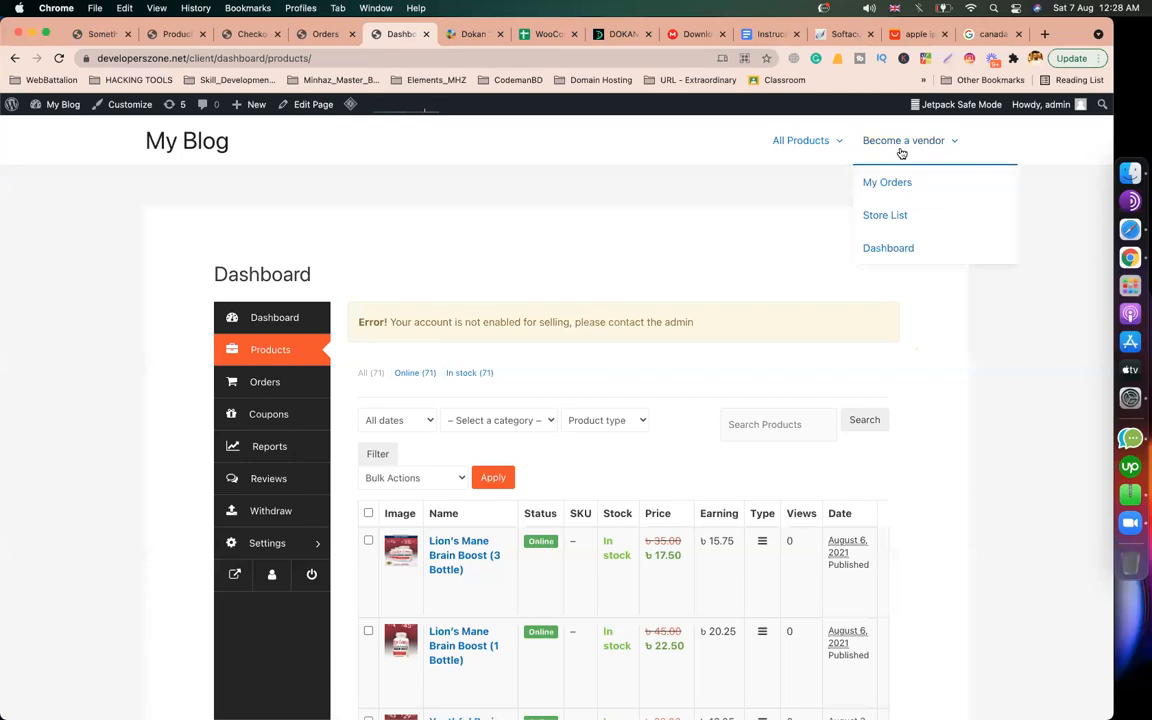
{"action": "left_click", "coordinate": [885, 216]}
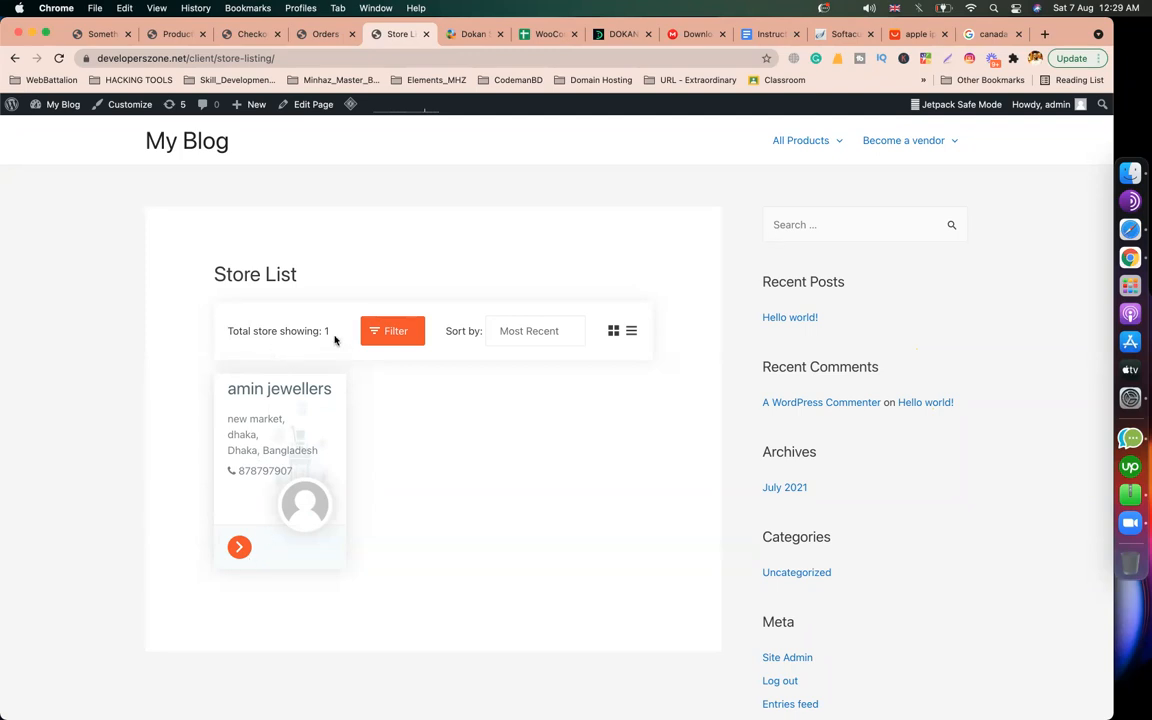
{"action": "scroll", "coordinate": [296, 538], "scroll_direction": "down", "scroll_amount": 2}
{"action": "scroll", "coordinate": [296, 538], "scroll_direction": "up", "scroll_amount": 2}
Step: Check My Orders lists order 999 as Completed for ৳612.50, then return to the Dashboard
{"action": "mouse_move", "coordinate": [907, 149]}
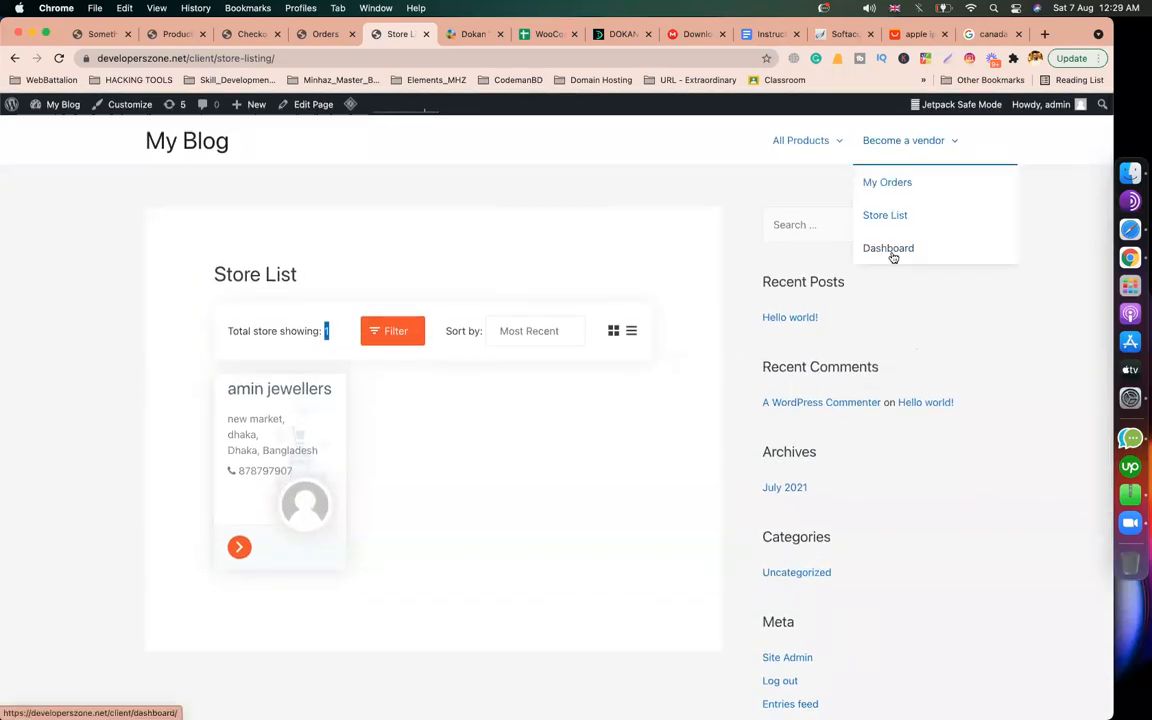
{"action": "left_click", "coordinate": [888, 188]}
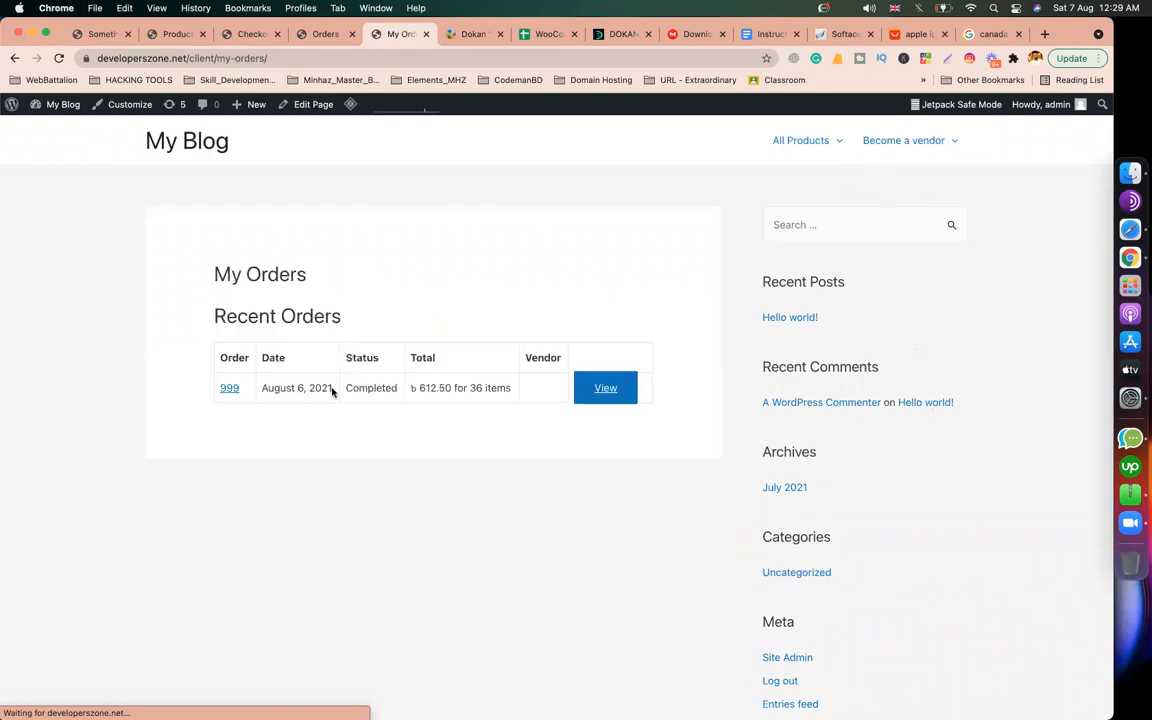
{"action": "left_click_drag", "start_coordinate": [332, 392], "coordinate": [519, 391]}
{"action": "left_click", "coordinate": [506, 427]}
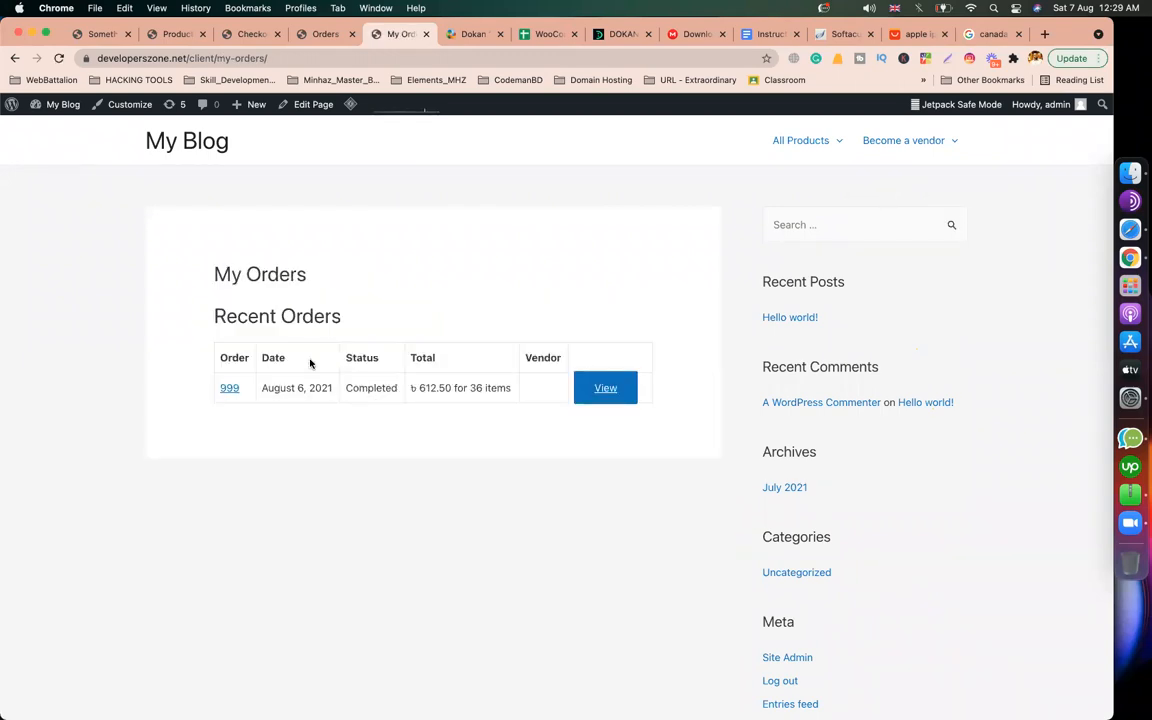
{"action": "mouse_move", "coordinate": [887, 184]}
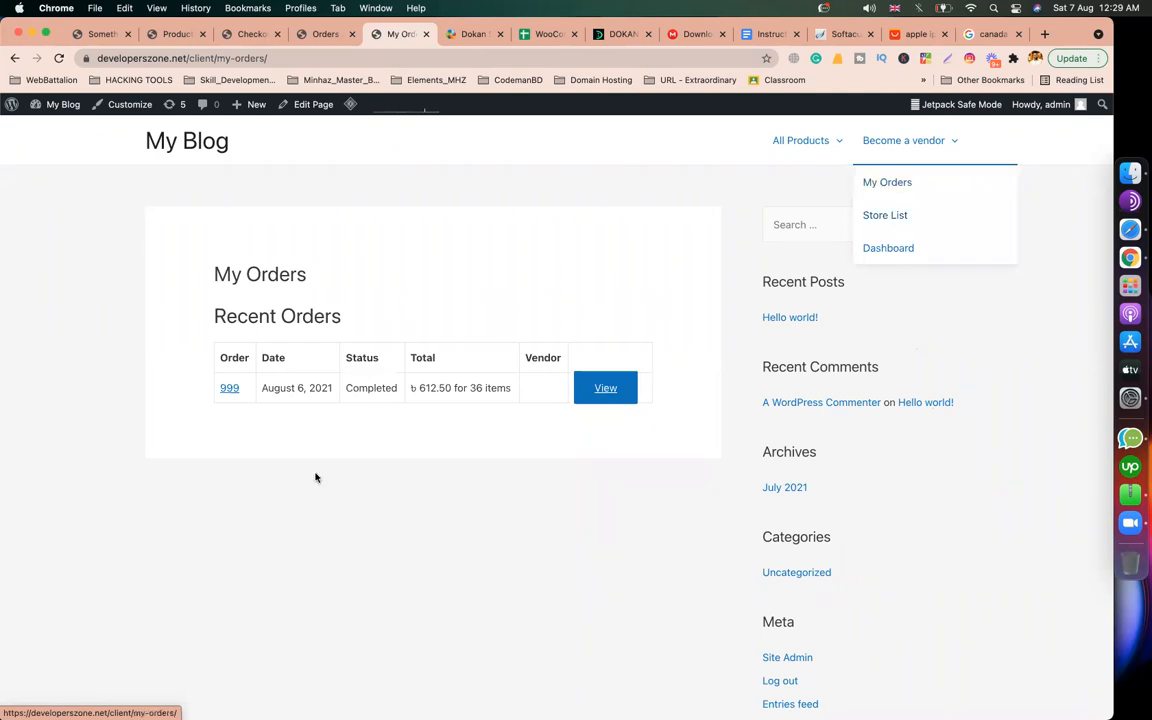
{"action": "mouse_move", "coordinate": [892, 147]}
{"action": "left_click", "coordinate": [889, 248]}
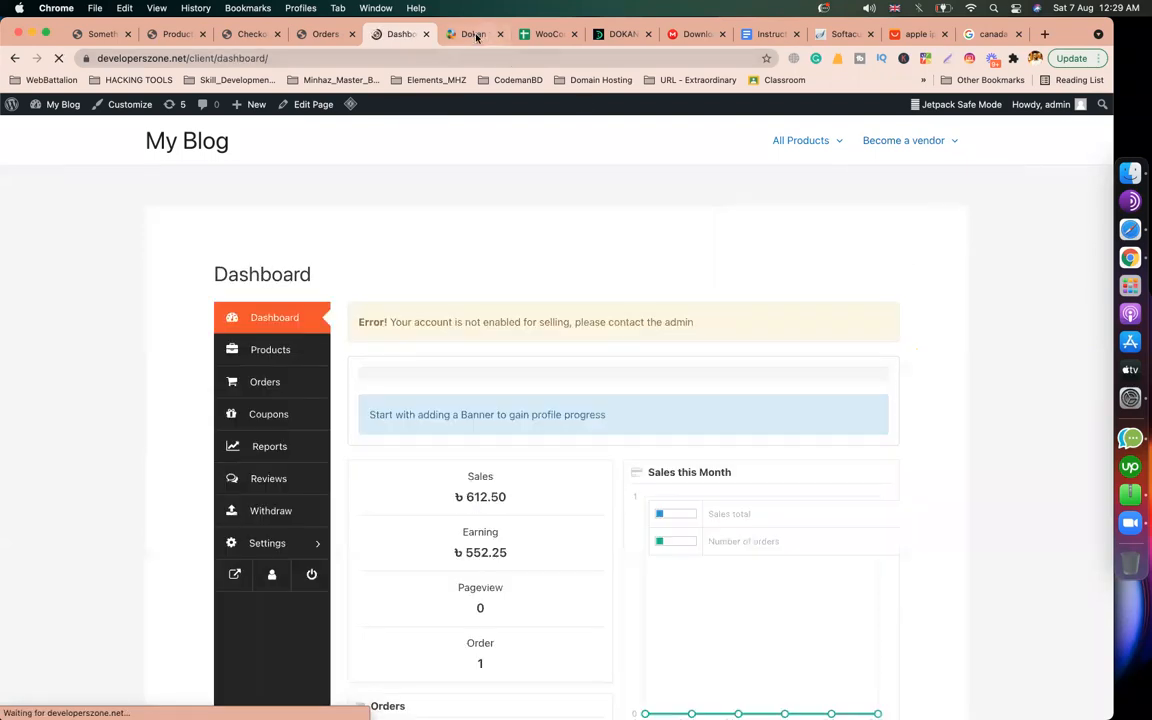
Step: Trim the Dokan shortcodes docs URL to load the Getting Started documentation page
{"action": "left_click", "coordinate": [474, 35]}
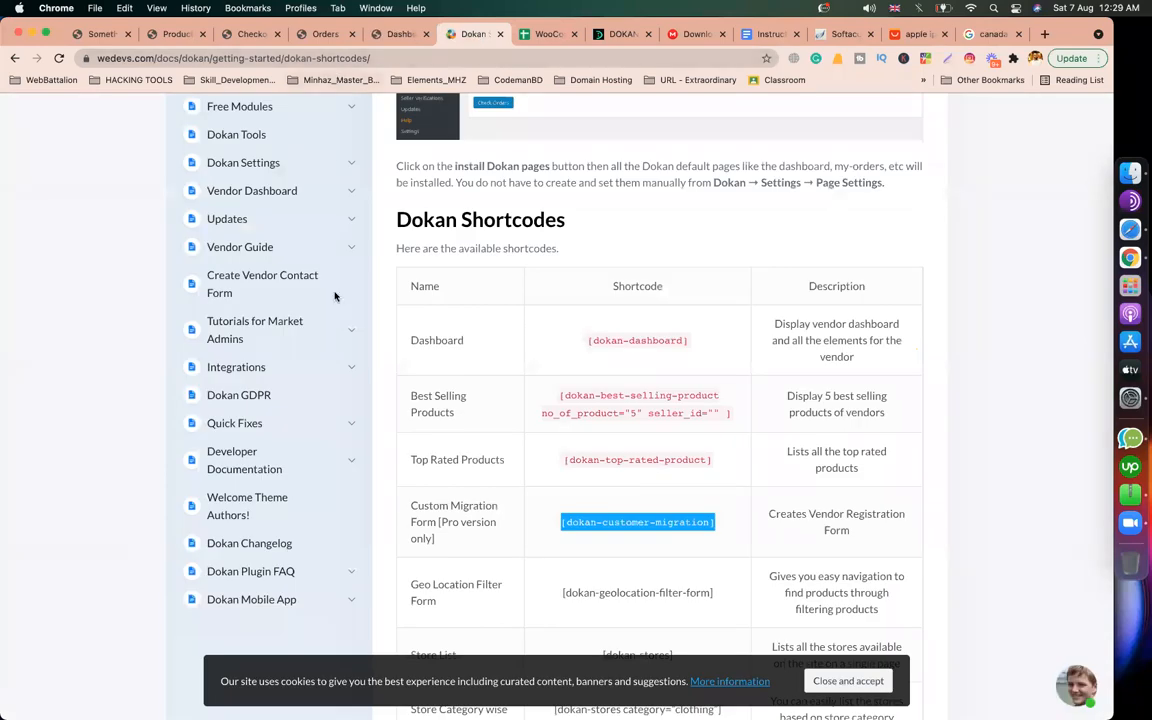
{"action": "left_click_drag", "start_coordinate": [557, 57], "coordinate": [244, 57]}
{"action": "left_click", "coordinate": [446, 58]}
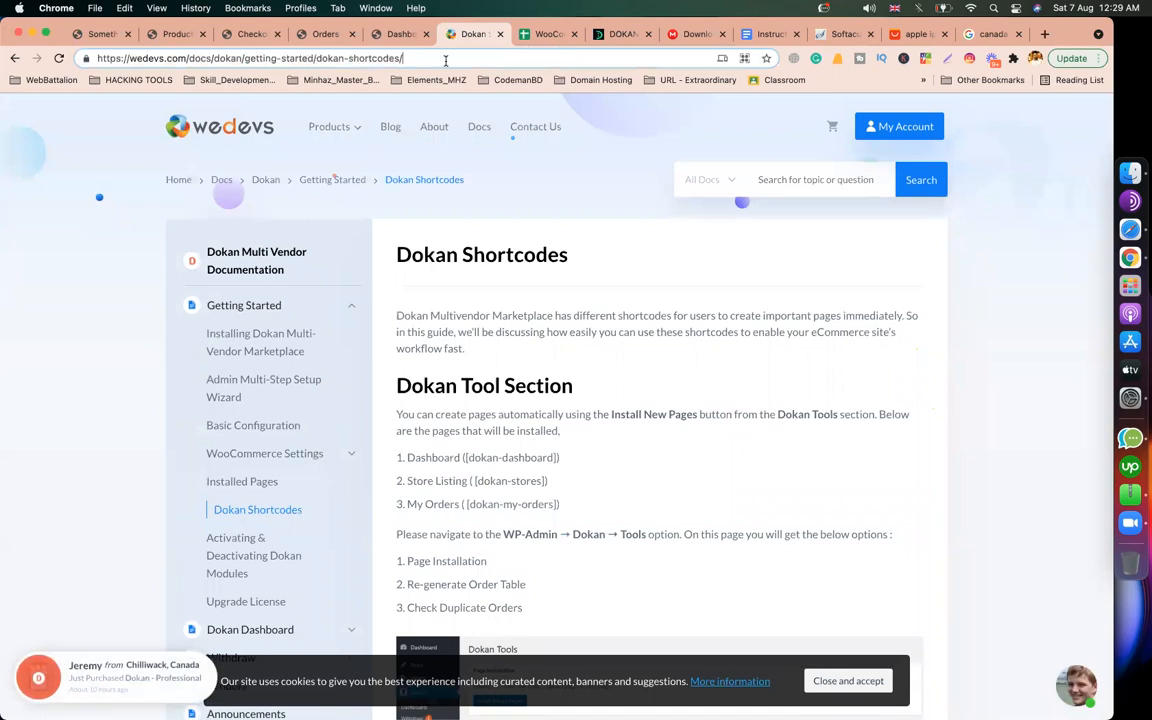
{"action": "left_click_drag", "start_coordinate": [316, 58], "coordinate": [769, 61]}
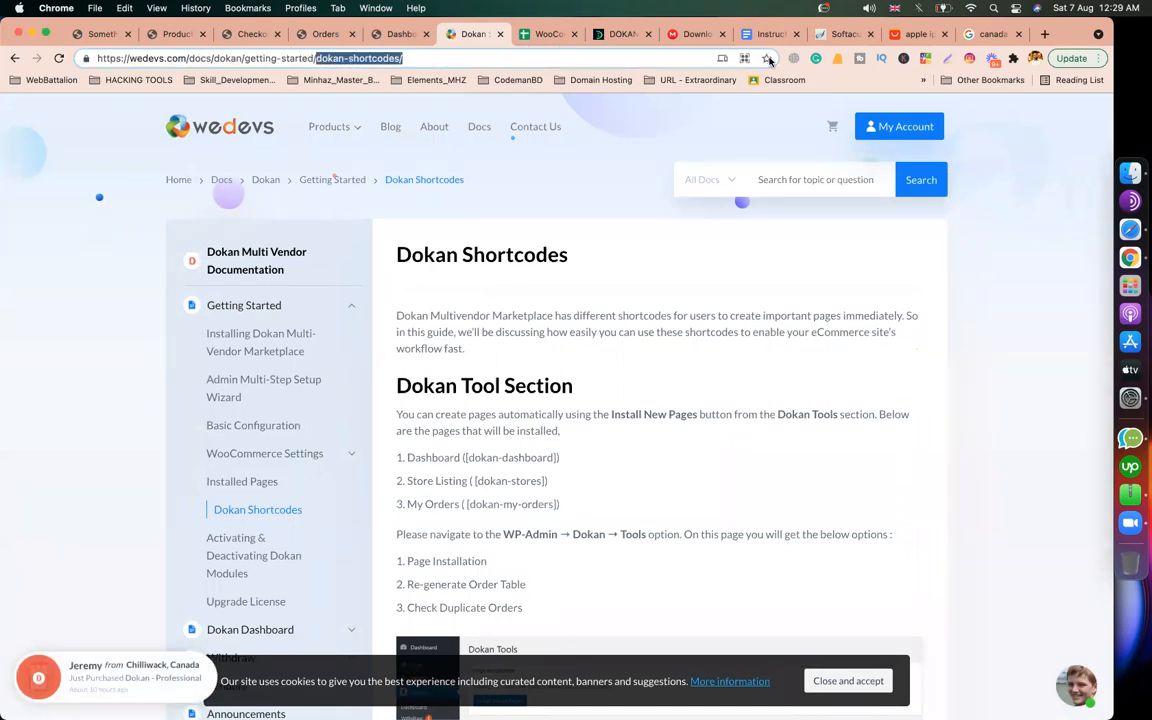
{"action": "key", "text": "BackSpace"}
{"action": "key", "text": "Return"}
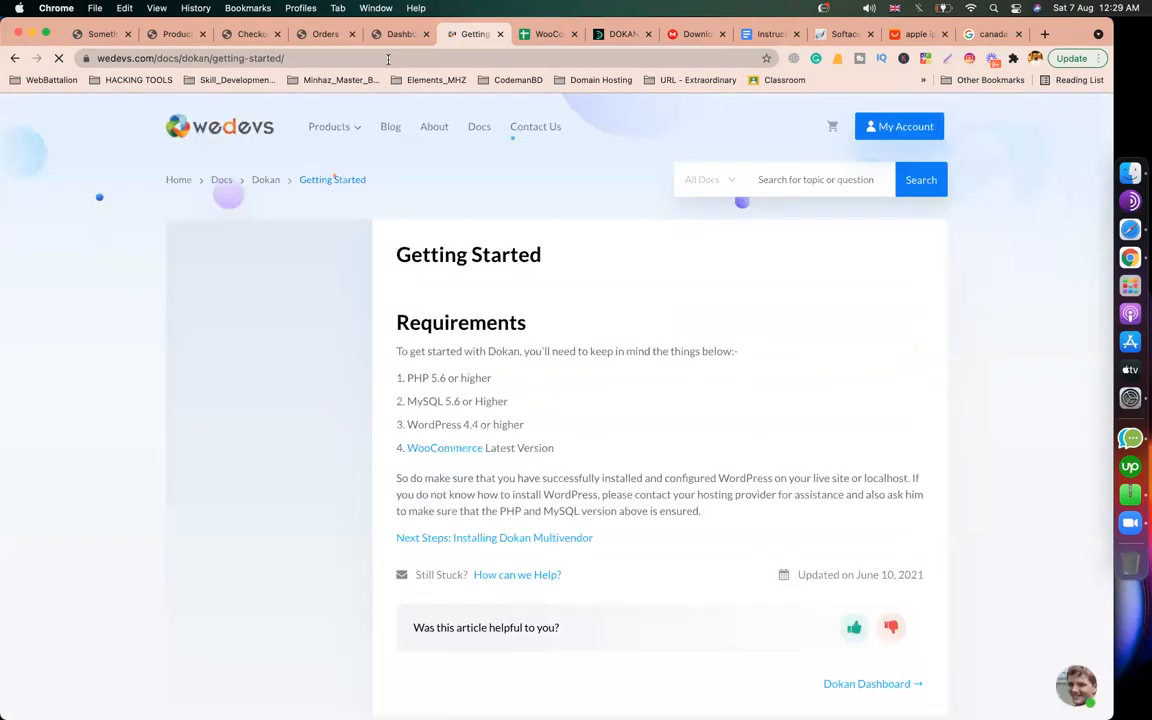
Step: Copy the Getting Started docs link and bring up CMBD-93's Classwork page in Safari
{"action": "left_click", "coordinate": [388, 58]}
{"action": "key", "text": "super+c"}
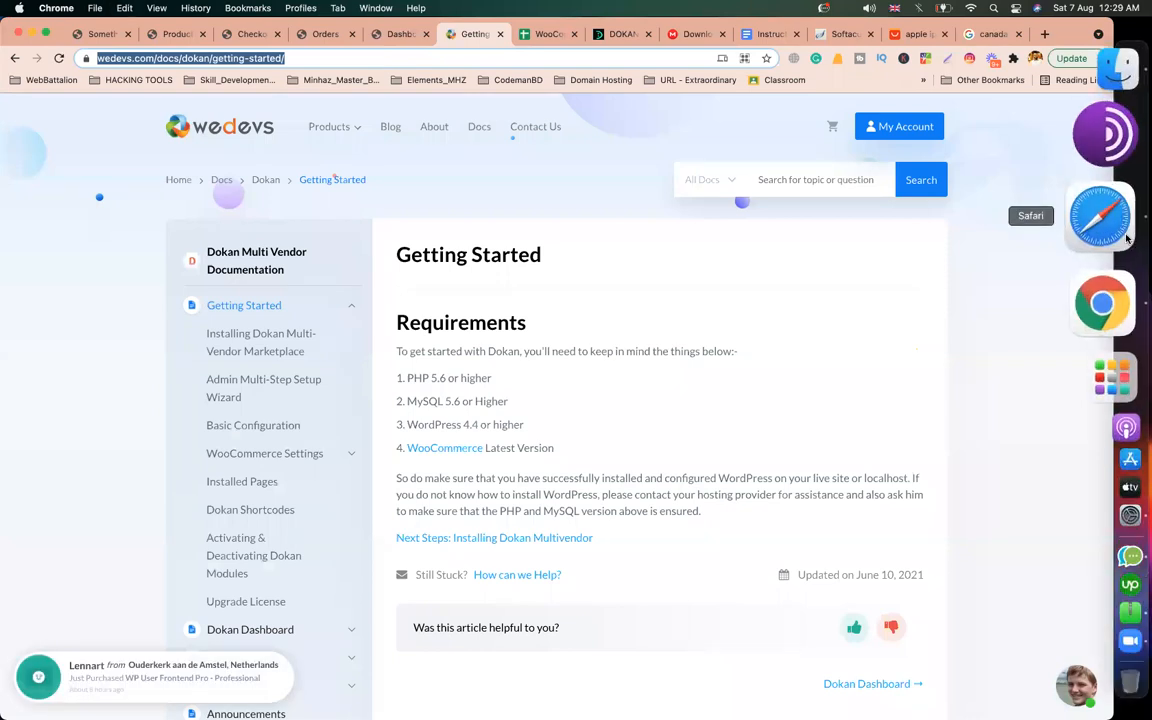
{"action": "left_click", "coordinate": [1100, 216]}
{"action": "left_click", "coordinate": [116, 70]}
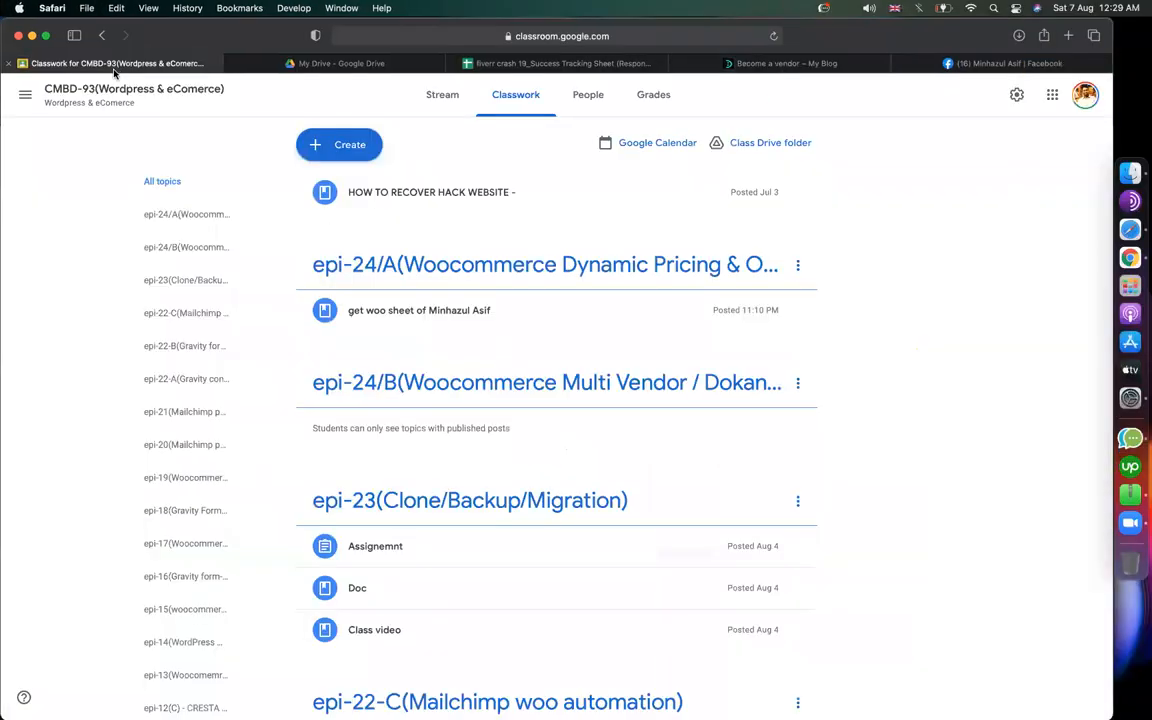
Step: Create a material titled 'get dokan pro docs' with the copied Dokan Getting Started link attached
{"action": "left_click", "coordinate": [356, 151]}
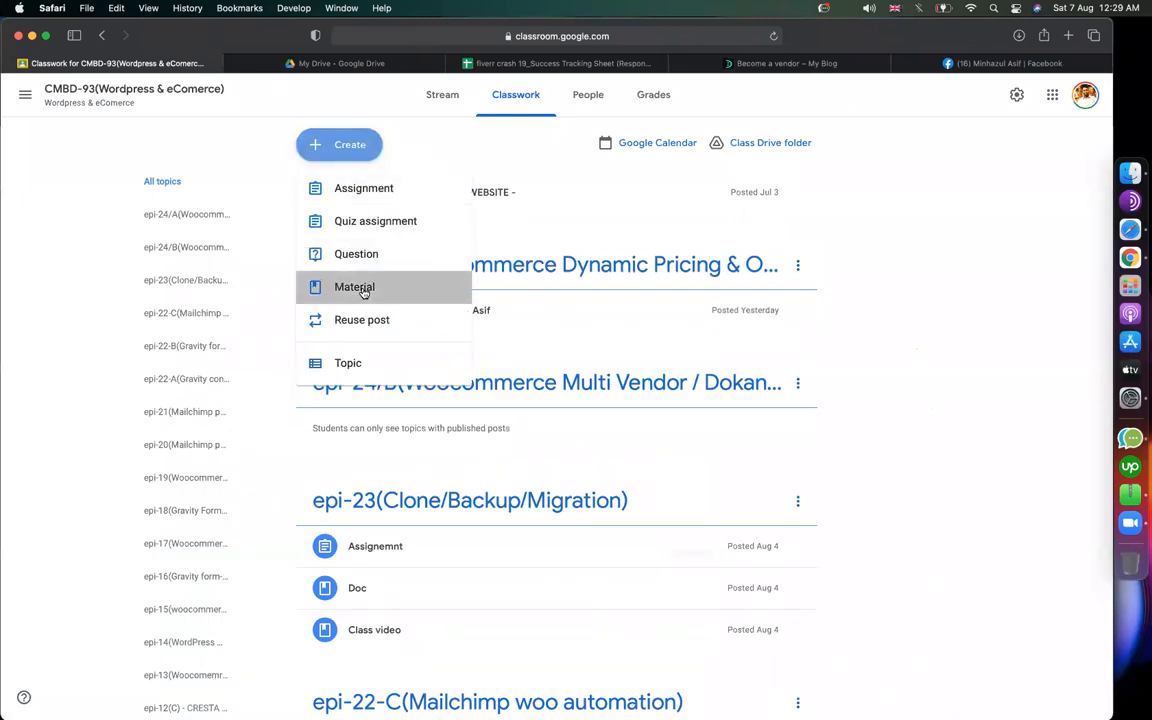
{"action": "left_click", "coordinate": [363, 292]}
{"action": "type", "text": "get dokan pro docs"}
{"action": "left_click", "coordinate": [92, 321]}
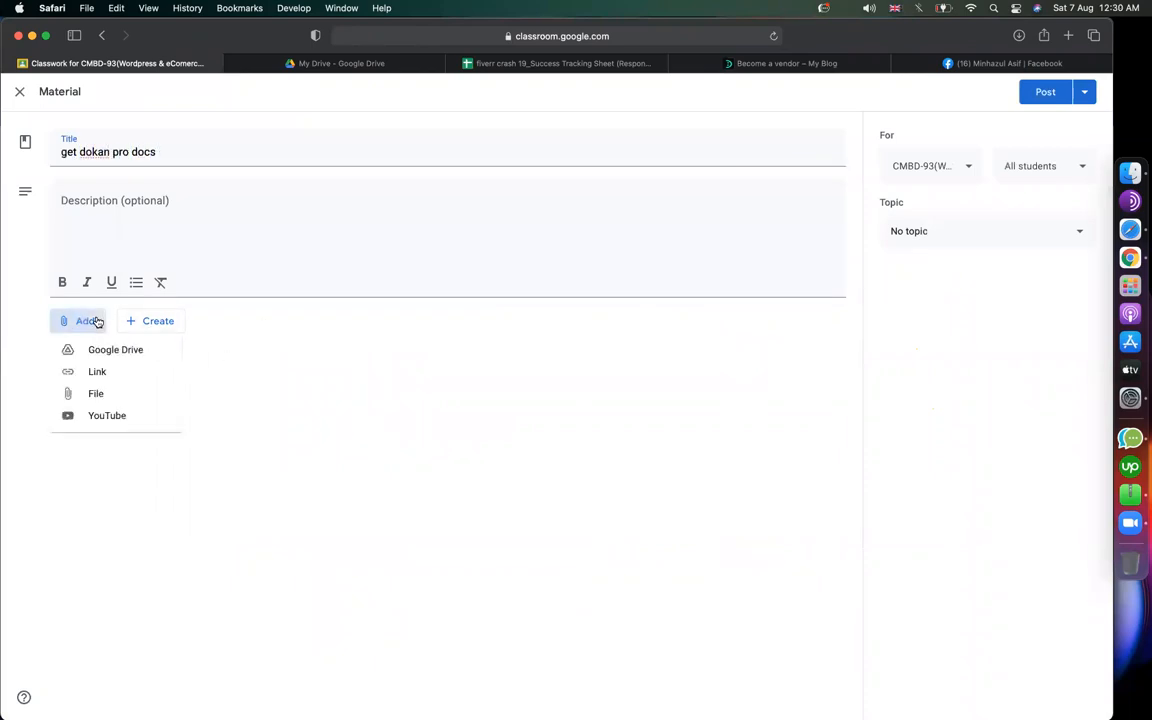
{"action": "left_click", "coordinate": [97, 371]}
{"action": "key", "text": "super+v"}
{"action": "key", "text": "Return"}
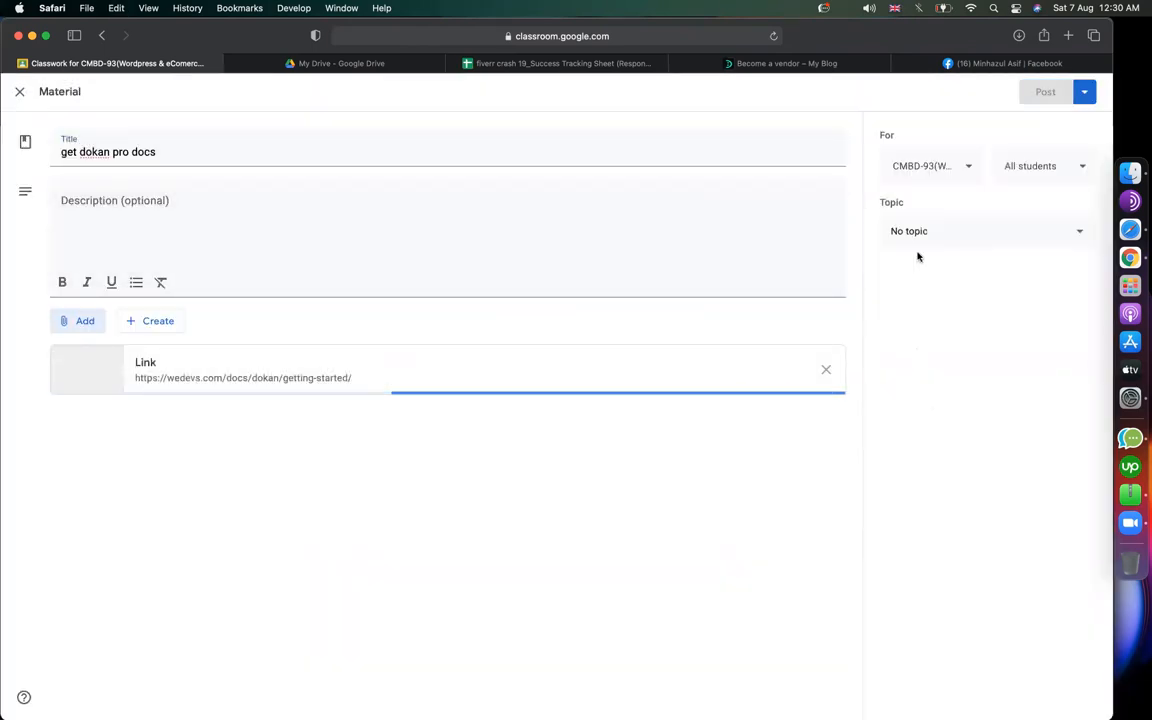
Step: File the material under topic epi-24/B and post it to the class
{"action": "left_click", "coordinate": [944, 236]}
{"action": "left_click", "coordinate": [944, 226]}
{"action": "left_click", "coordinate": [944, 236]}
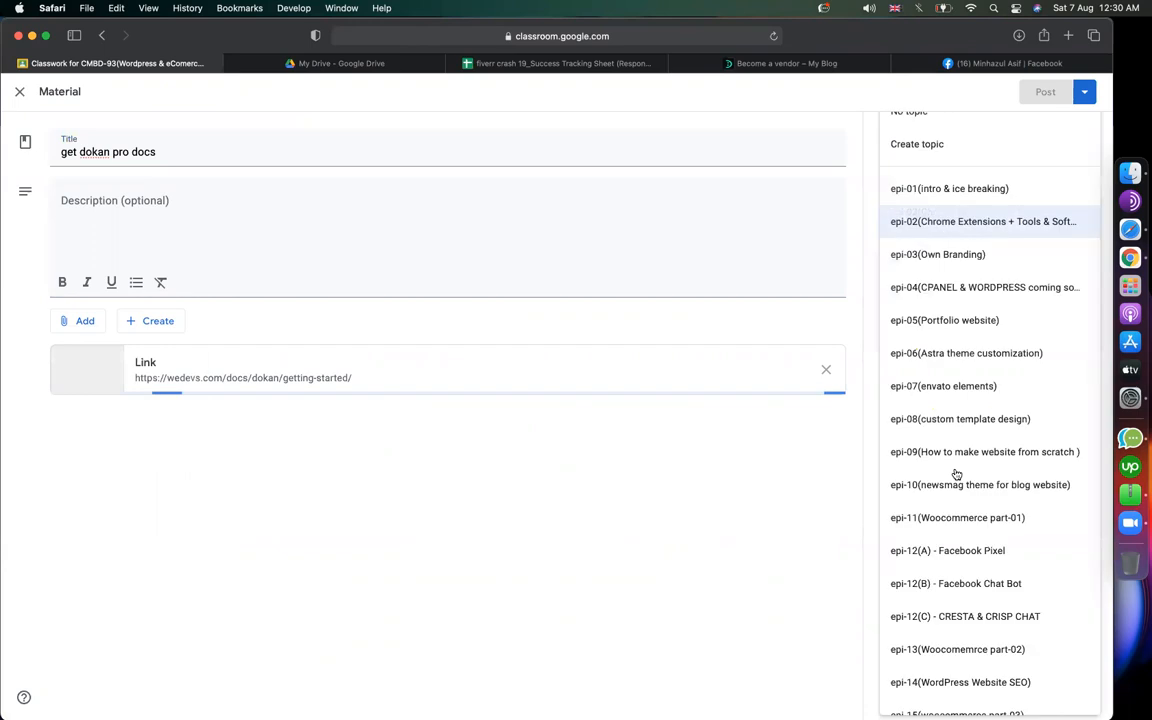
{"action": "scroll", "coordinate": [956, 474], "scroll_direction": "down", "scroll_amount": 5}
{"action": "left_click", "coordinate": [990, 689]}
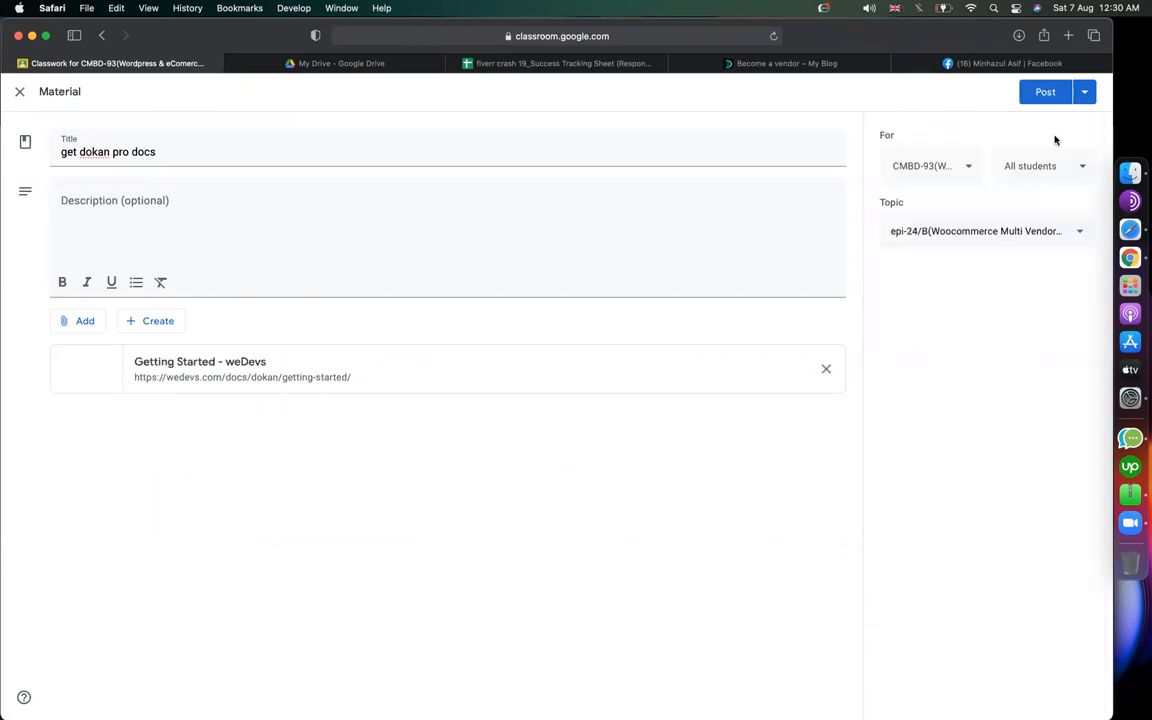
{"action": "left_click", "coordinate": [1045, 92]}
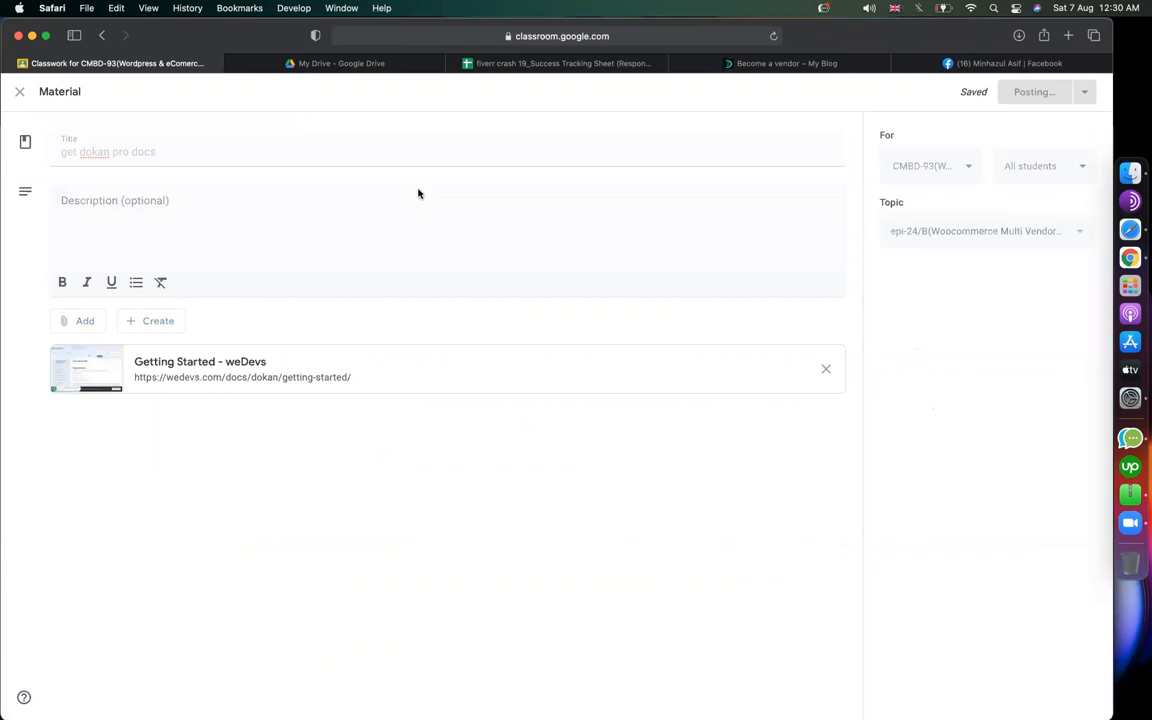
Step: Start a new assignment titled 'assignment(multi vendor)'
{"action": "left_click", "coordinate": [322, 145]}
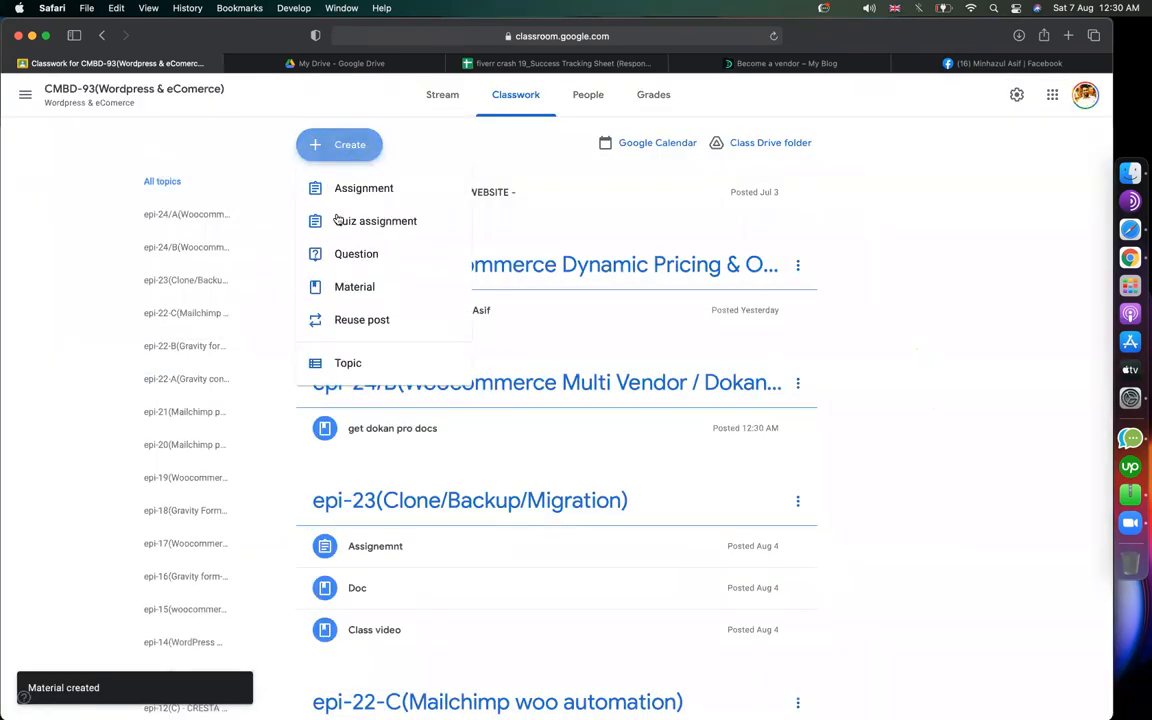
{"action": "left_click", "coordinate": [300, 196]}
{"action": "type", "text": "assignment"}
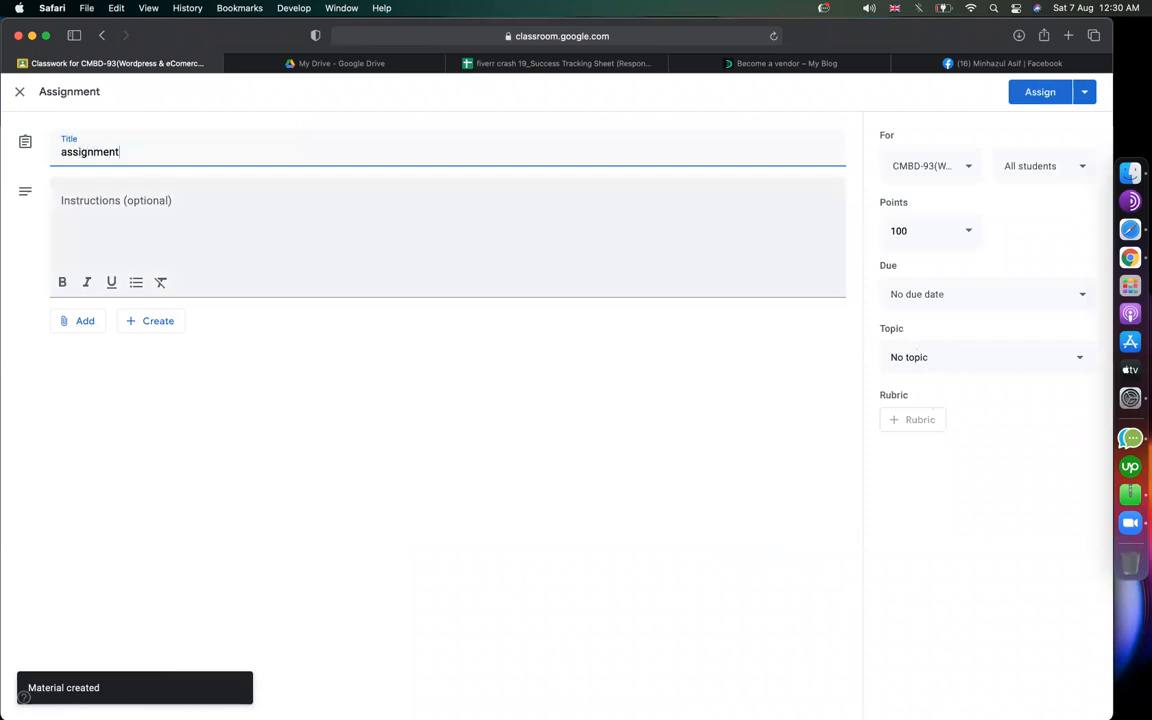
{"action": "type", "text": "(multi vendor"}
Step: Write the instructions 'at your existing store install dokan pro and configure it and give us', then switch to Chrome
{"action": "left_click", "coordinate": [325, 237]}
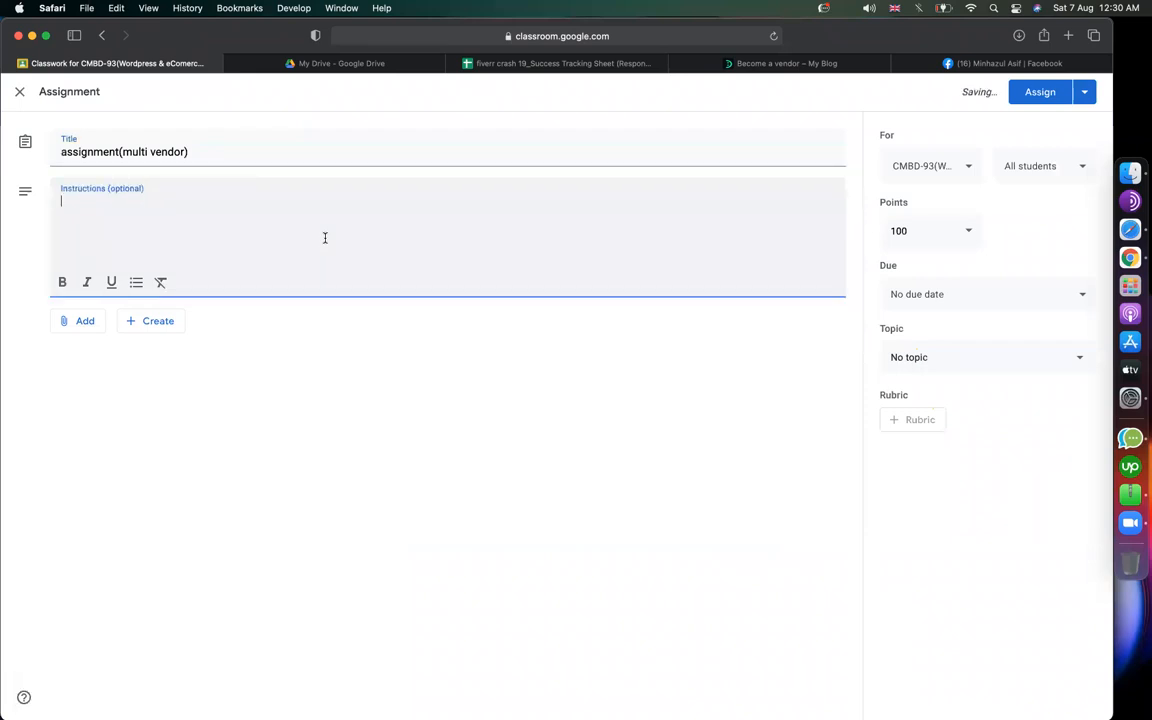
{"action": "type", "text": "at your e"}
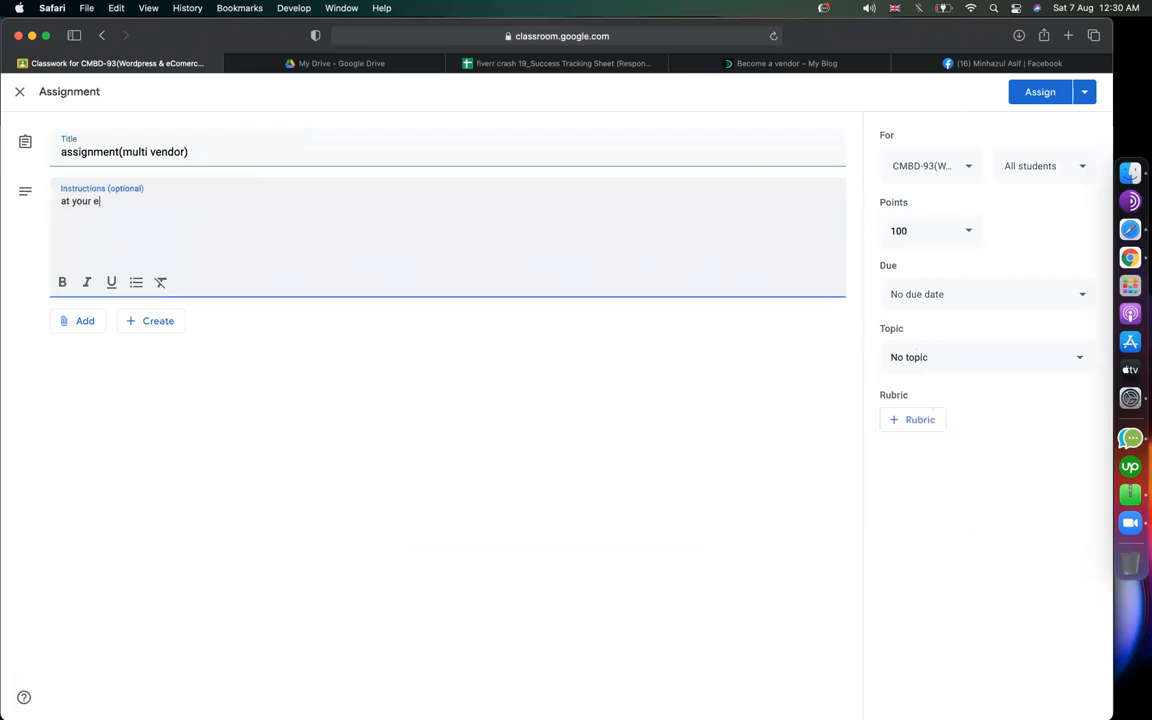
{"action": "type", "text": "xisting store install dokan pro and"}
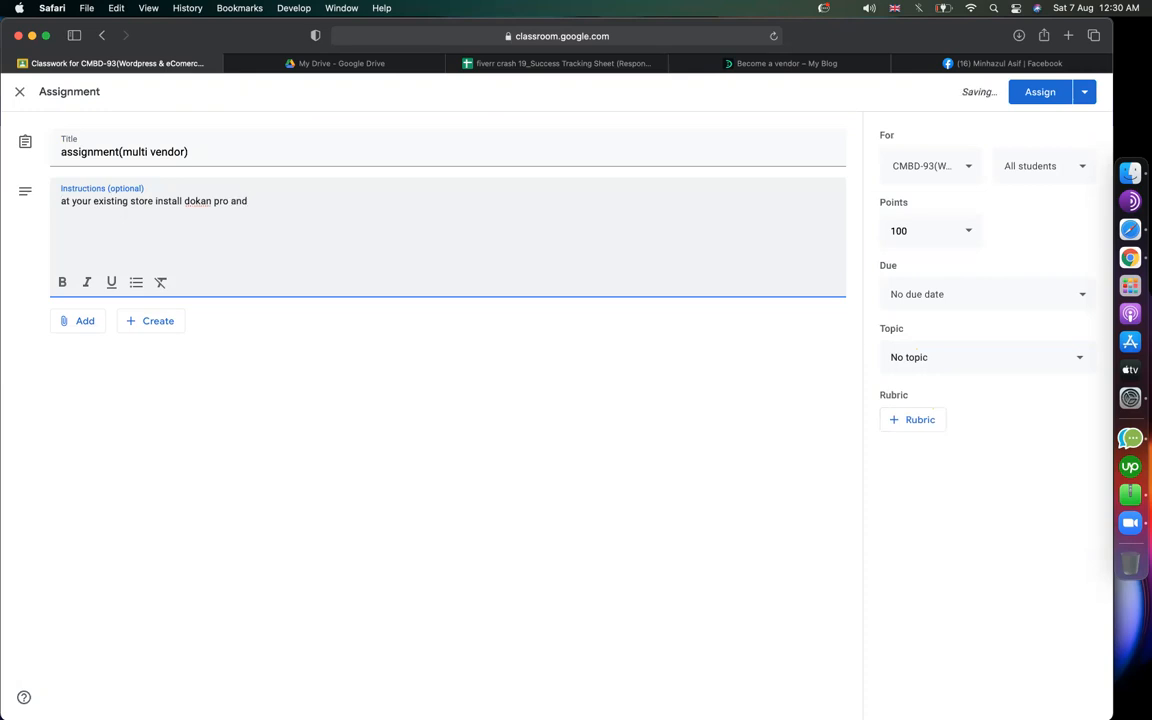
{"action": "type", "text": " configure it and give us link of y"}
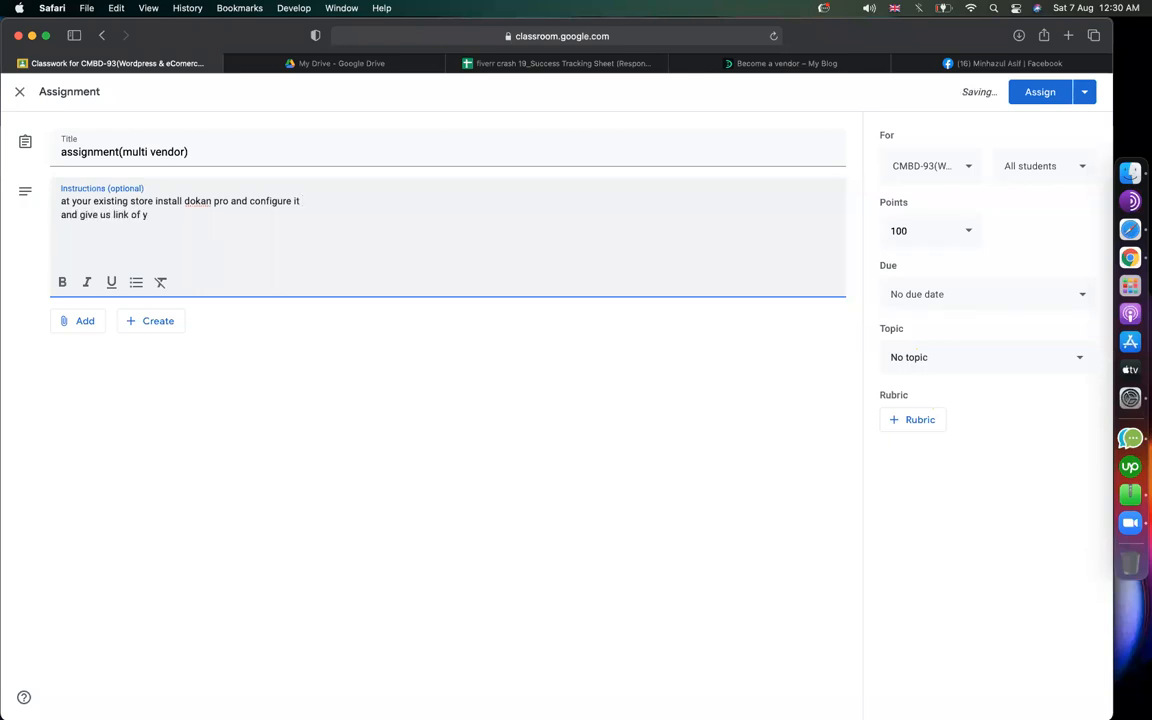
{"action": "key", "text": "super+shift+Left"}
{"action": "key", "text": "BackSpace"}
{"action": "key", "text": "super+Tab"}
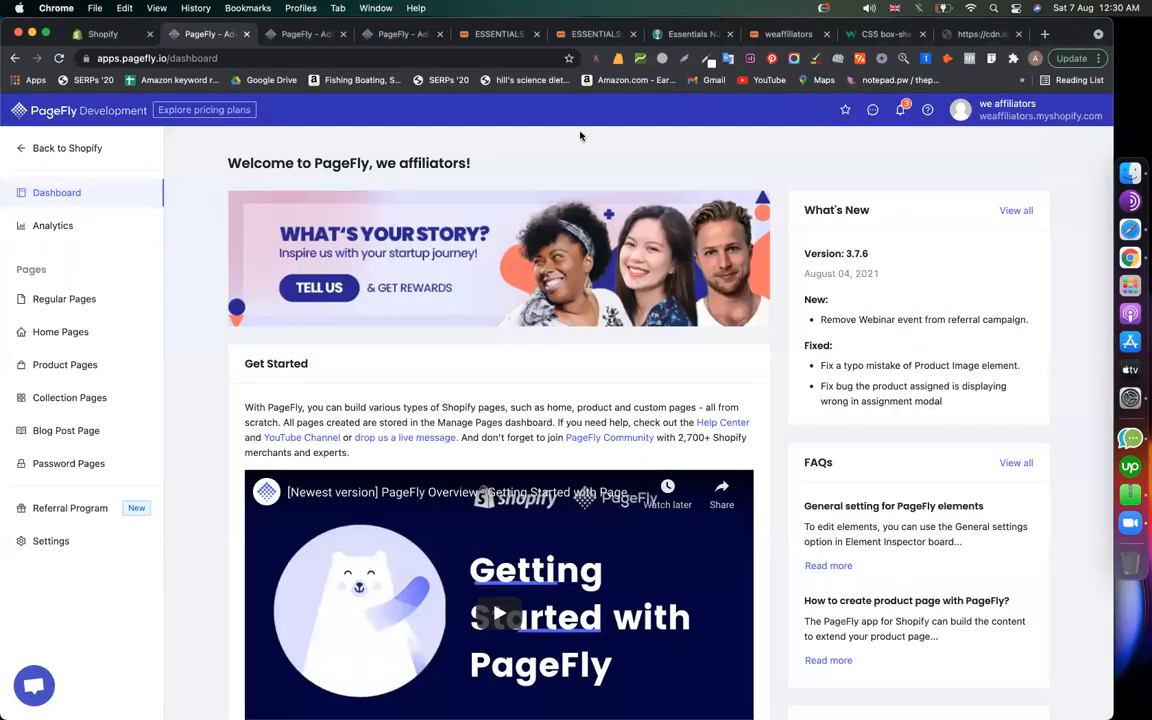
Step: Switch to the Chrome profile with the Dokan work and show the vendor dashboard
{"action": "left_click", "coordinate": [1037, 59]}
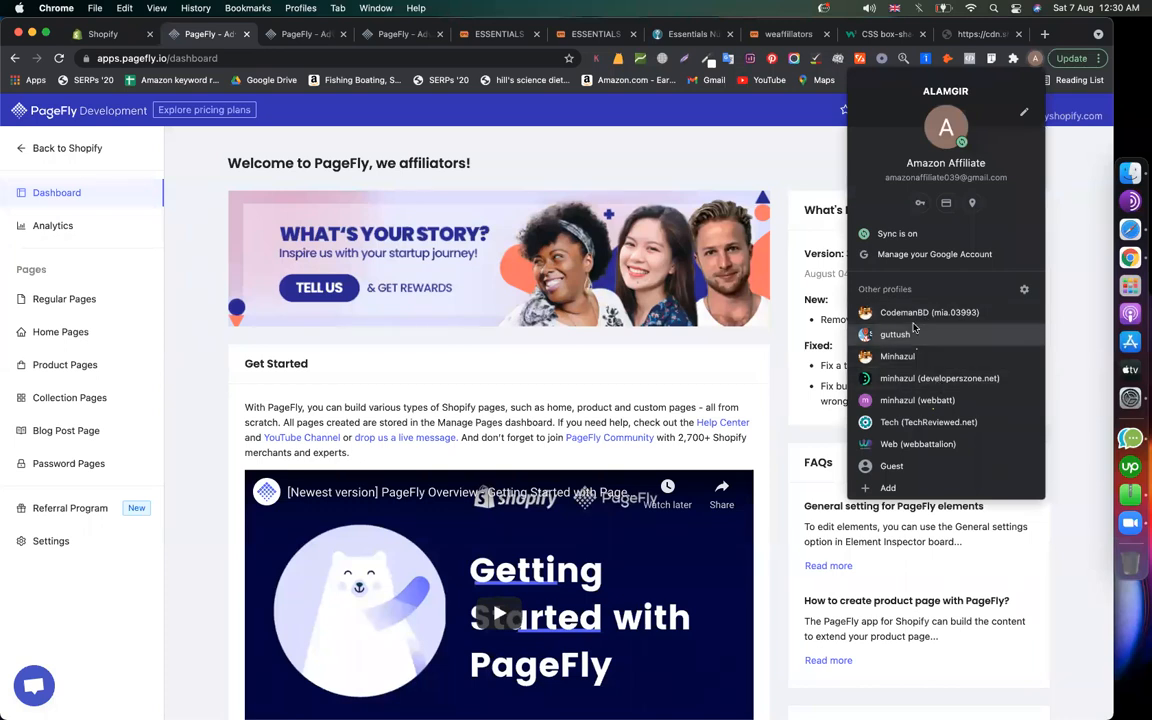
{"action": "left_click", "coordinate": [913, 330]}
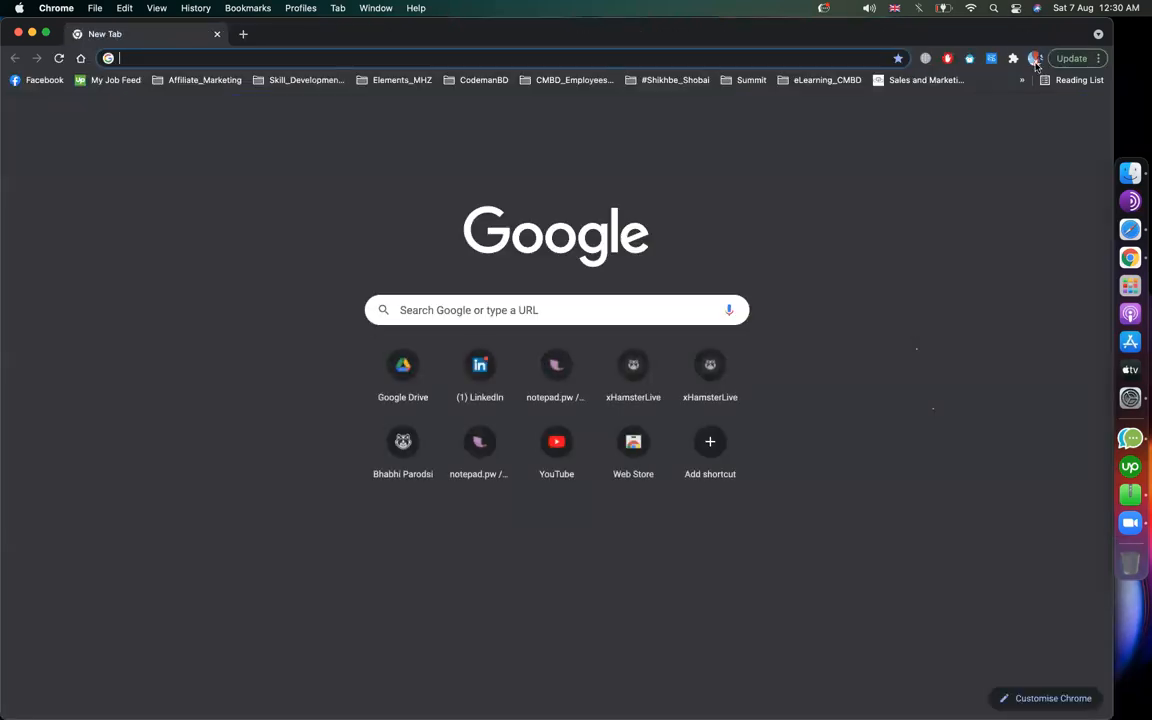
{"action": "left_click", "coordinate": [1033, 58]}
{"action": "left_click", "coordinate": [962, 313]}
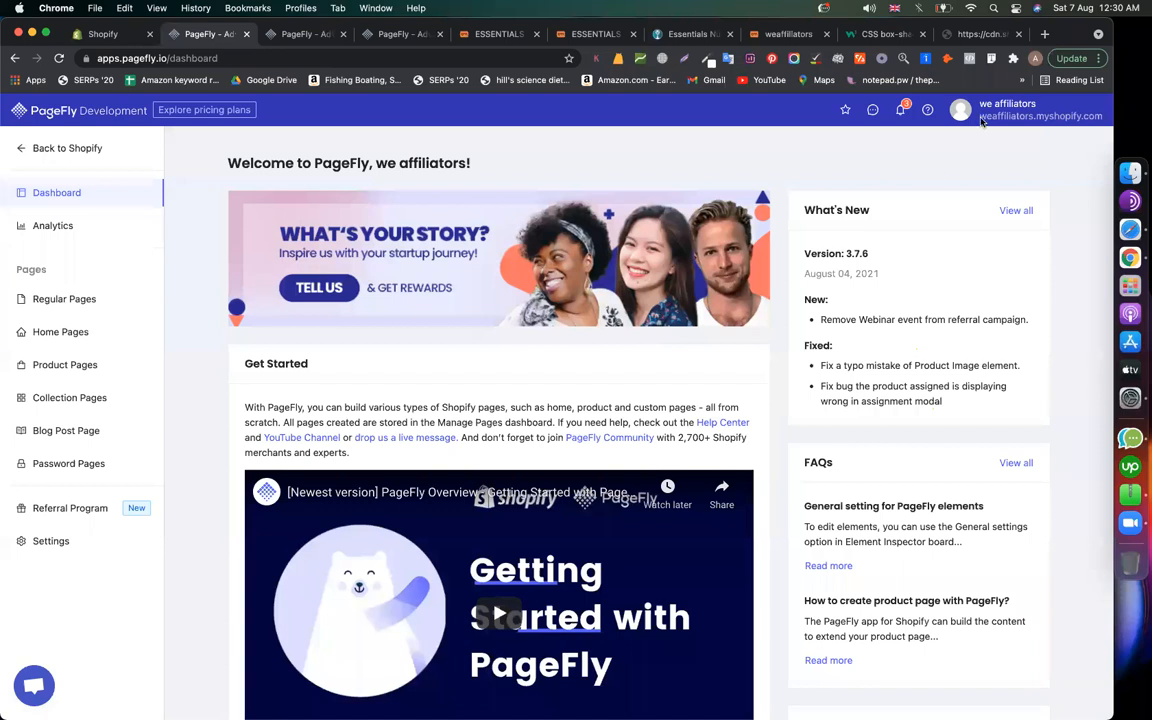
{"action": "left_click", "coordinate": [1034, 59]}
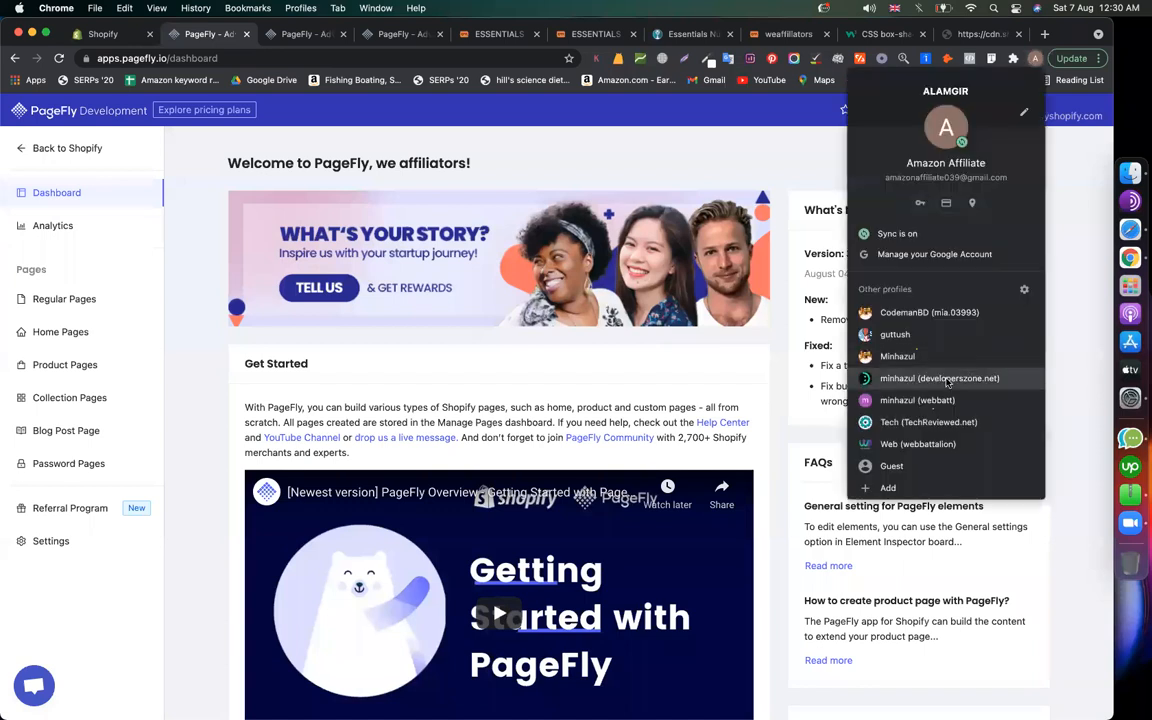
{"action": "left_click", "coordinate": [921, 313]}
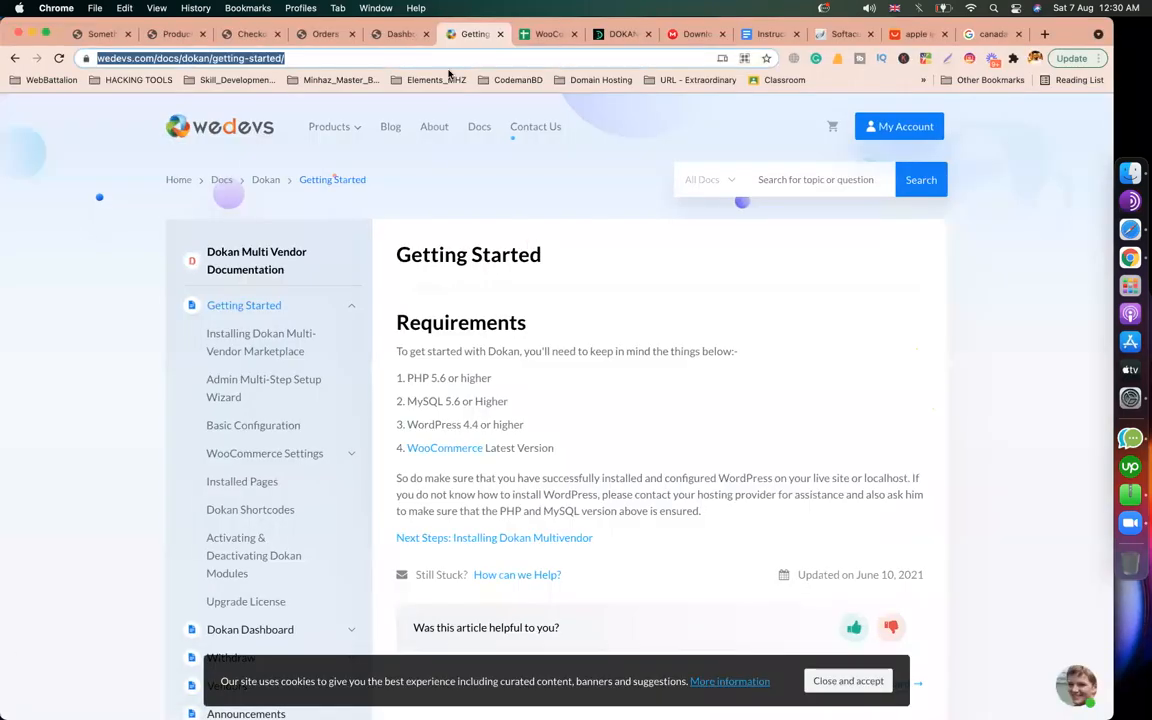
{"action": "left_click", "coordinate": [400, 34]}
{"action": "scroll", "coordinate": [457, 286], "scroll_direction": "down", "scroll_amount": 2}
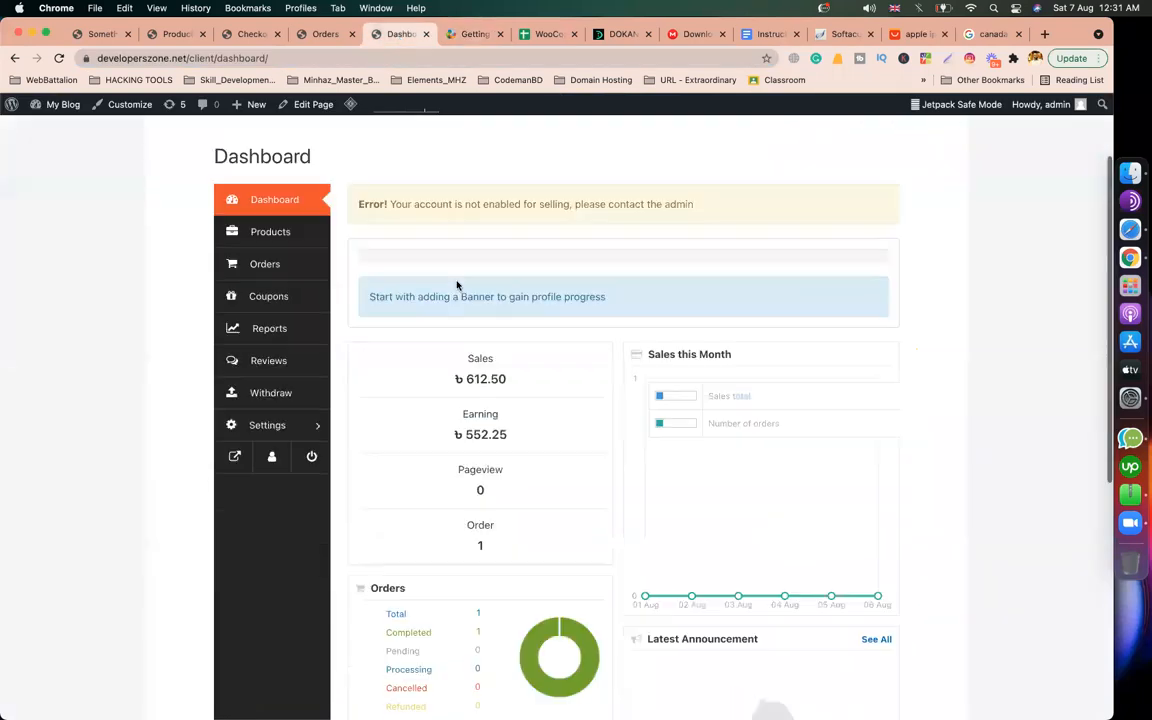
Step: Capture a region screenshot of the Dokan dashboard, then return to the Classroom draft
{"action": "key", "text": "shift+super+5"}
{"action": "left_click_drag", "start_coordinate": [430, 301], "coordinate": [248, 305]}
{"action": "left_click_drag", "start_coordinate": [584, 326], "coordinate": [658, 324]}
{"action": "key", "text": "Escape"}
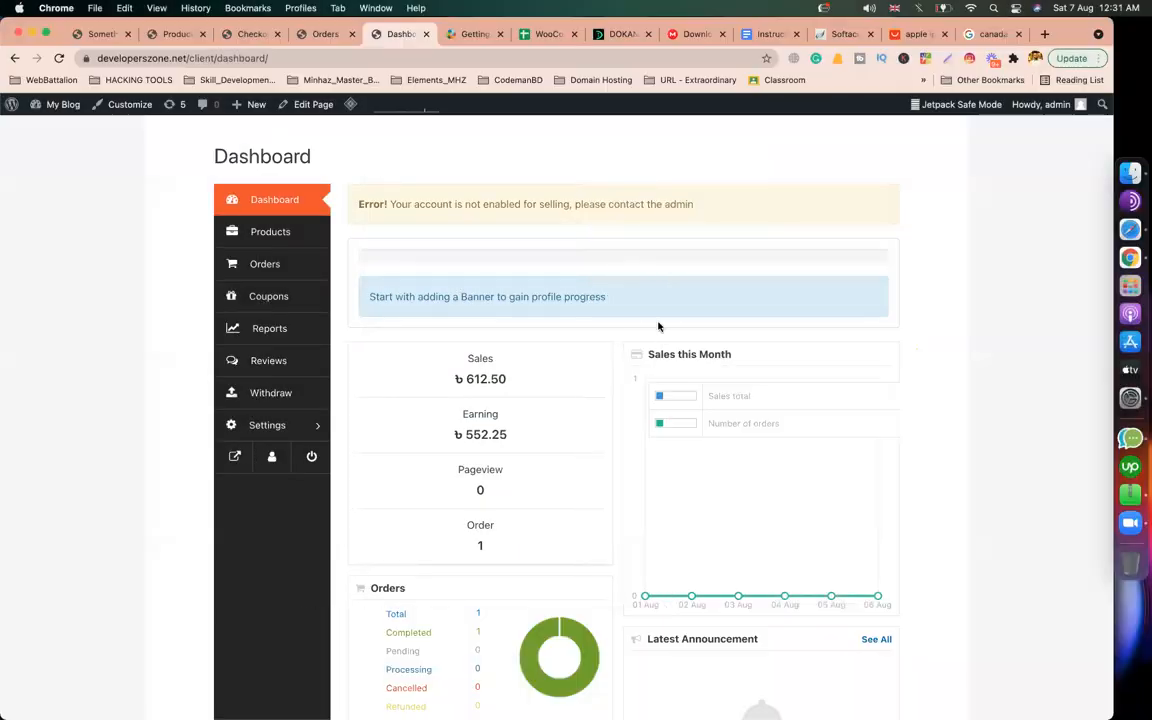
{"action": "key", "text": "super+Tab"}
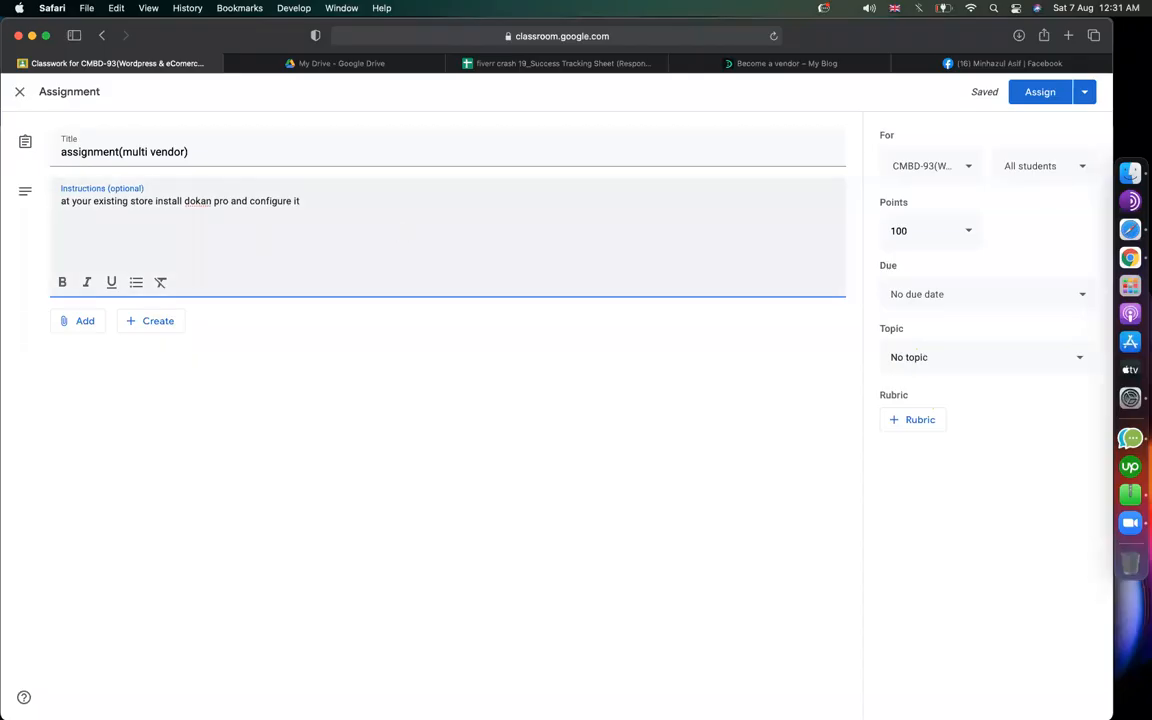
Step: Finish the instructions with 'your vendor dashboard snap' and a line 'commission: 20 and submit'
{"action": "type", "text": "e uour"}
{"action": "key", "text": "BackSpace"}
{"action": "key", "text": "BackSpace"}
{"action": "key", "text": "BackSpace"}
{"action": "key", "text": "BackSpace"}
{"action": "type", "text": "your vendor dashboard snap"}
{"action": "key", "text": "Return"}
{"action": "type", "text": "commission: 20%"}
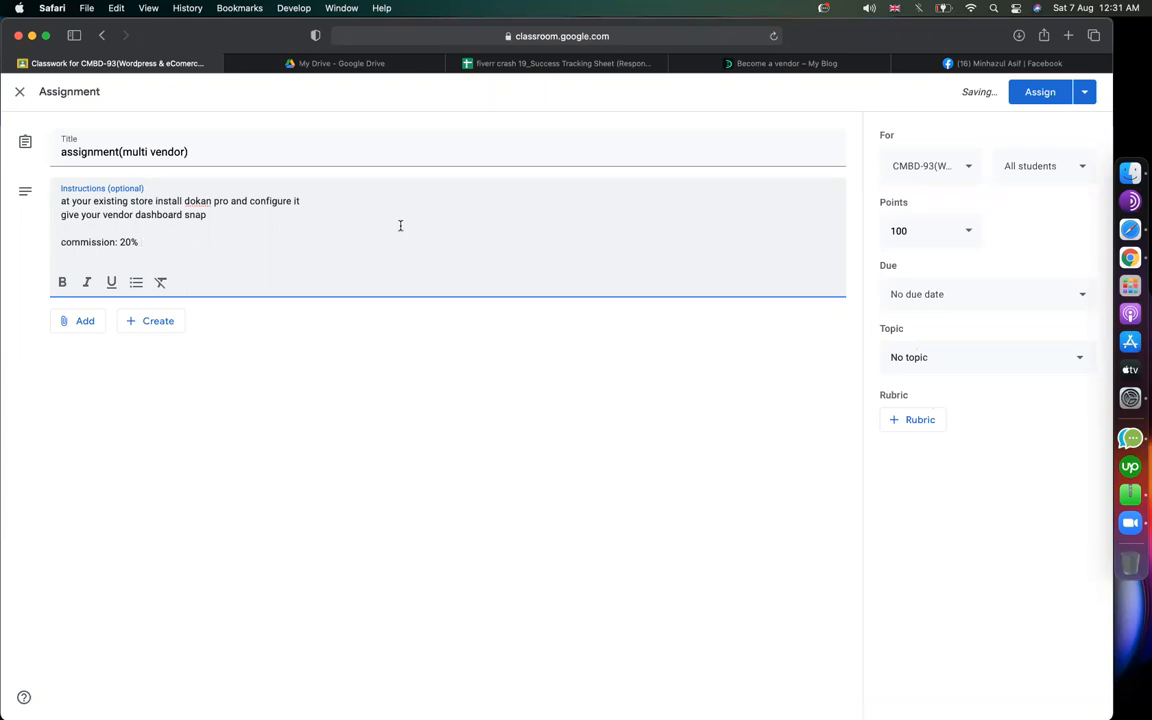
{"action": "type", "text": "and submit it"}
Step: File the assignment under topic epi-24/B and assign it to the class
{"action": "left_click", "coordinate": [964, 357]}
{"action": "scroll", "coordinate": [962, 530], "scroll_direction": "down", "scroll_amount": 5}
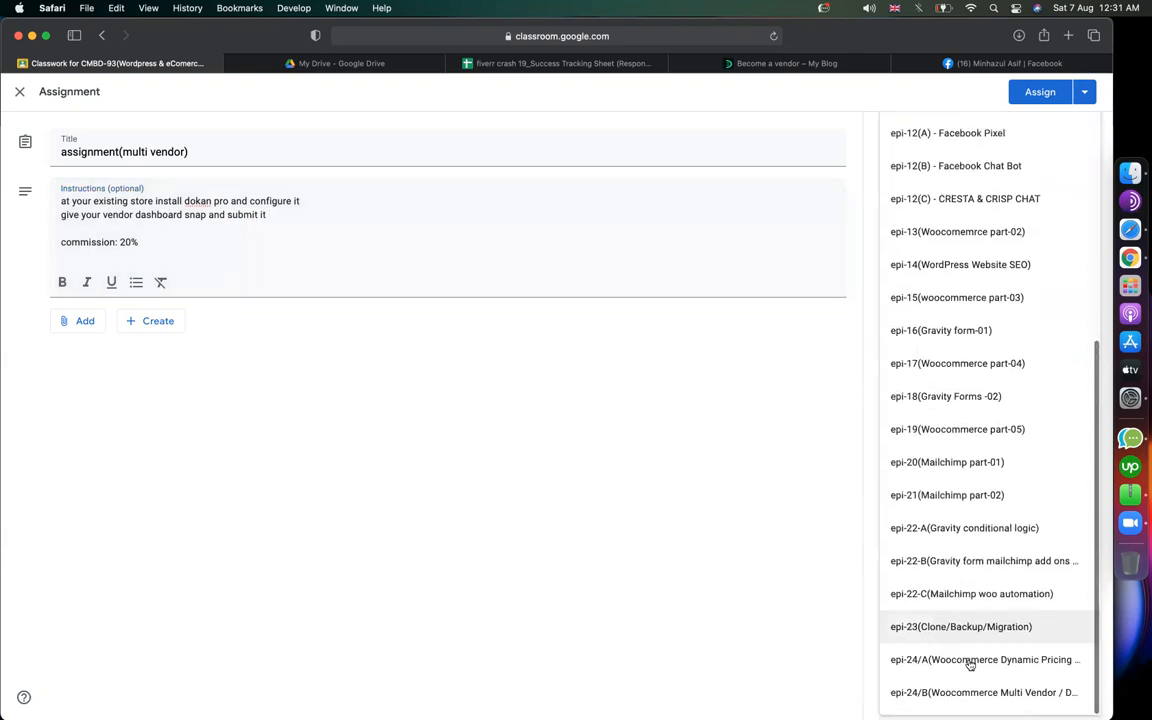
{"action": "left_click", "coordinate": [968, 691]}
{"action": "left_click", "coordinate": [1062, 100]}
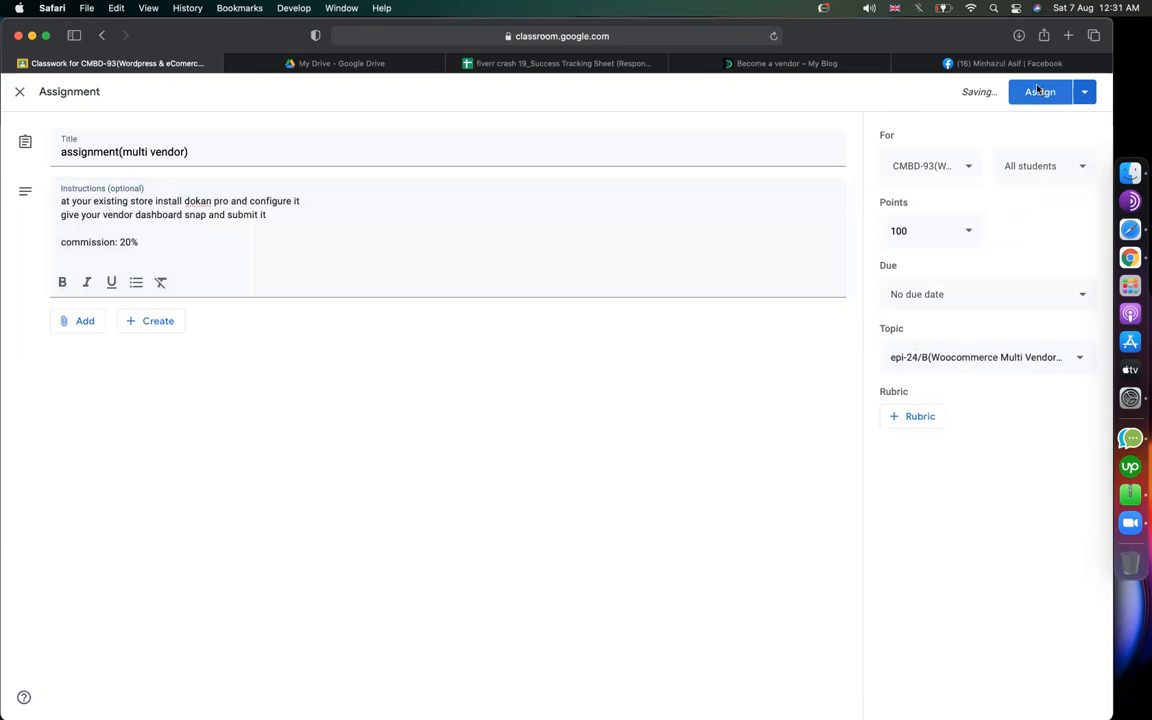